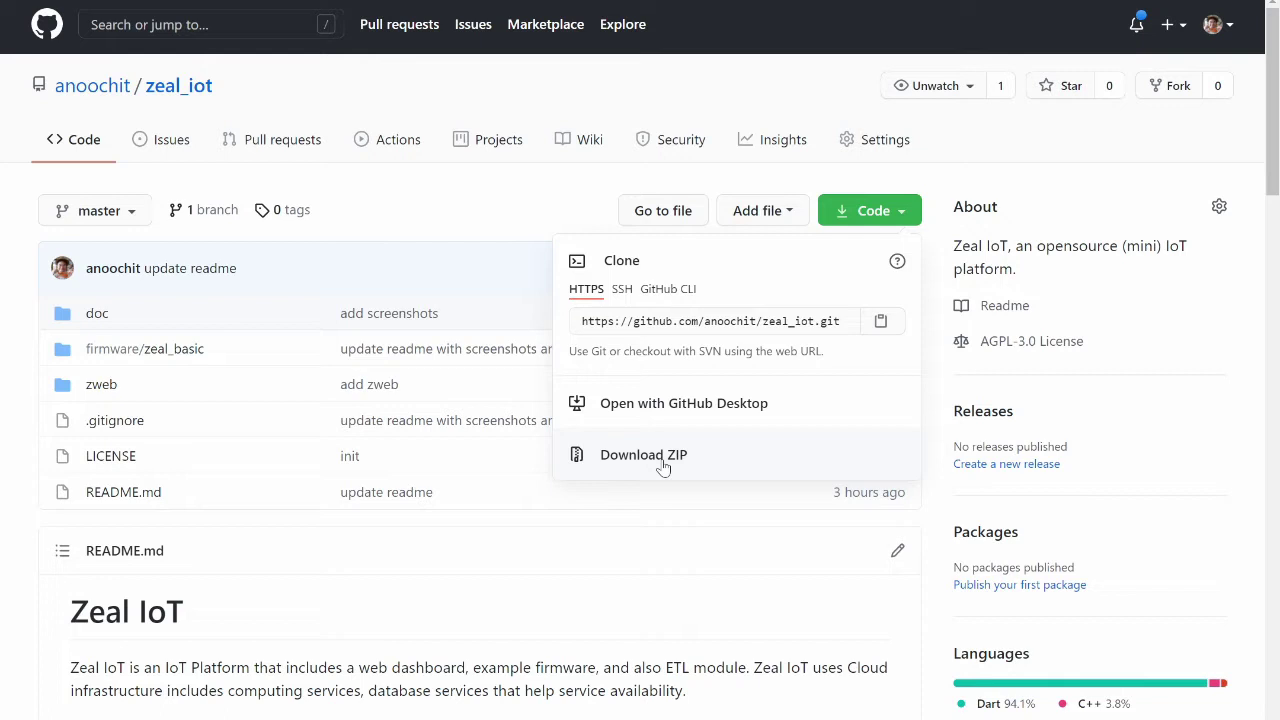
Copy the zeal_iot repository's HTTPS clone URL from GitHub's Code dropdown
left_click(745, 322)
right_click(745, 326)
left_click(778, 337)
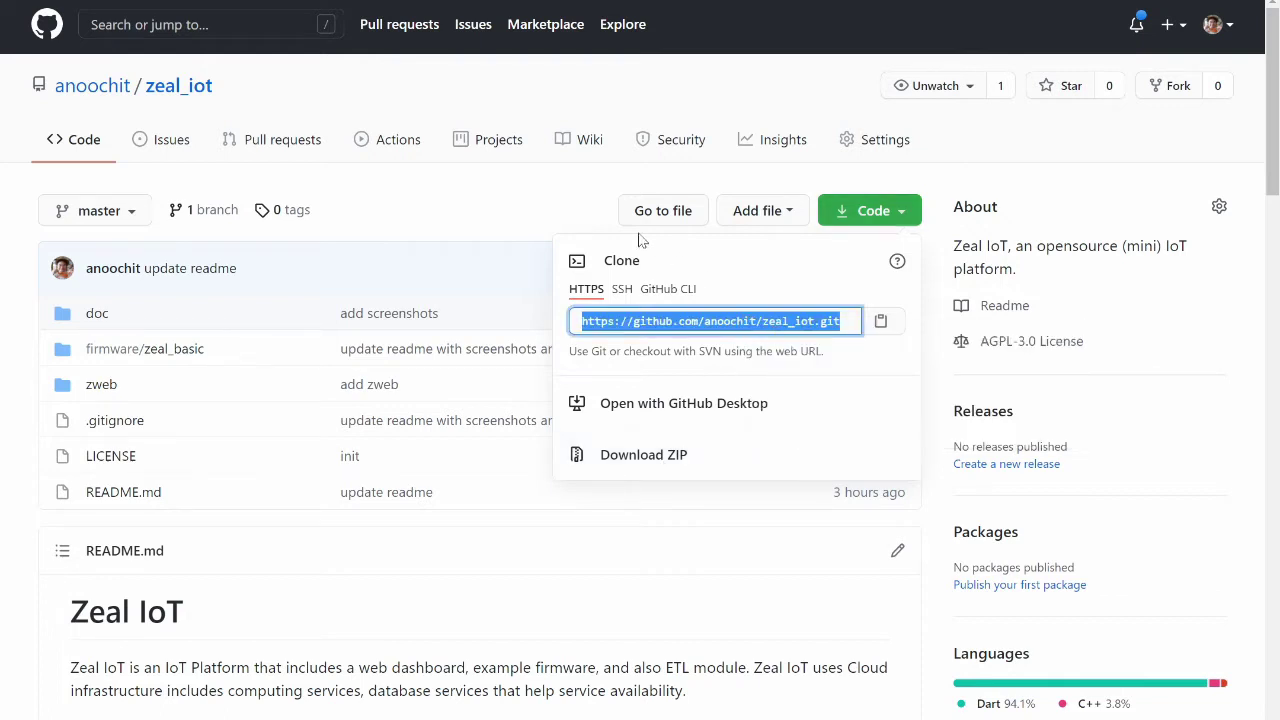
left_click(556, 212)
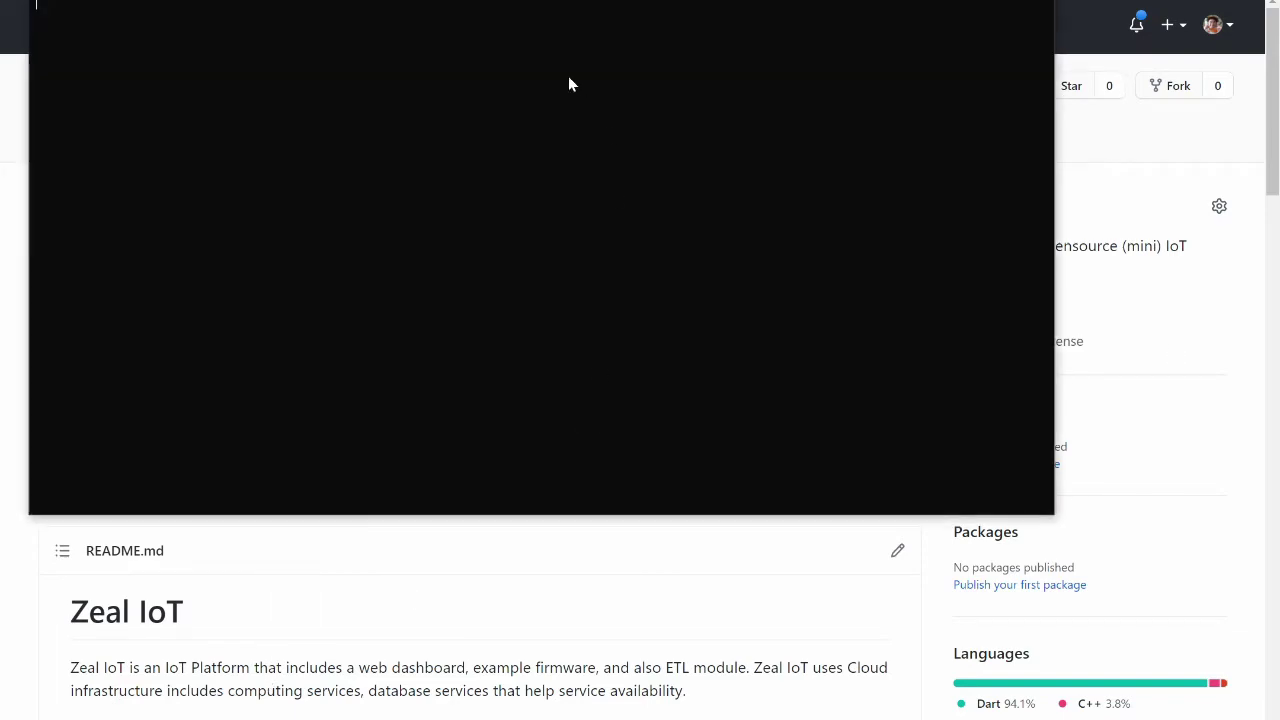
Switch PowerShell to the D: drive and clear the screen
left_click_drag(565, 8, 651, 338)
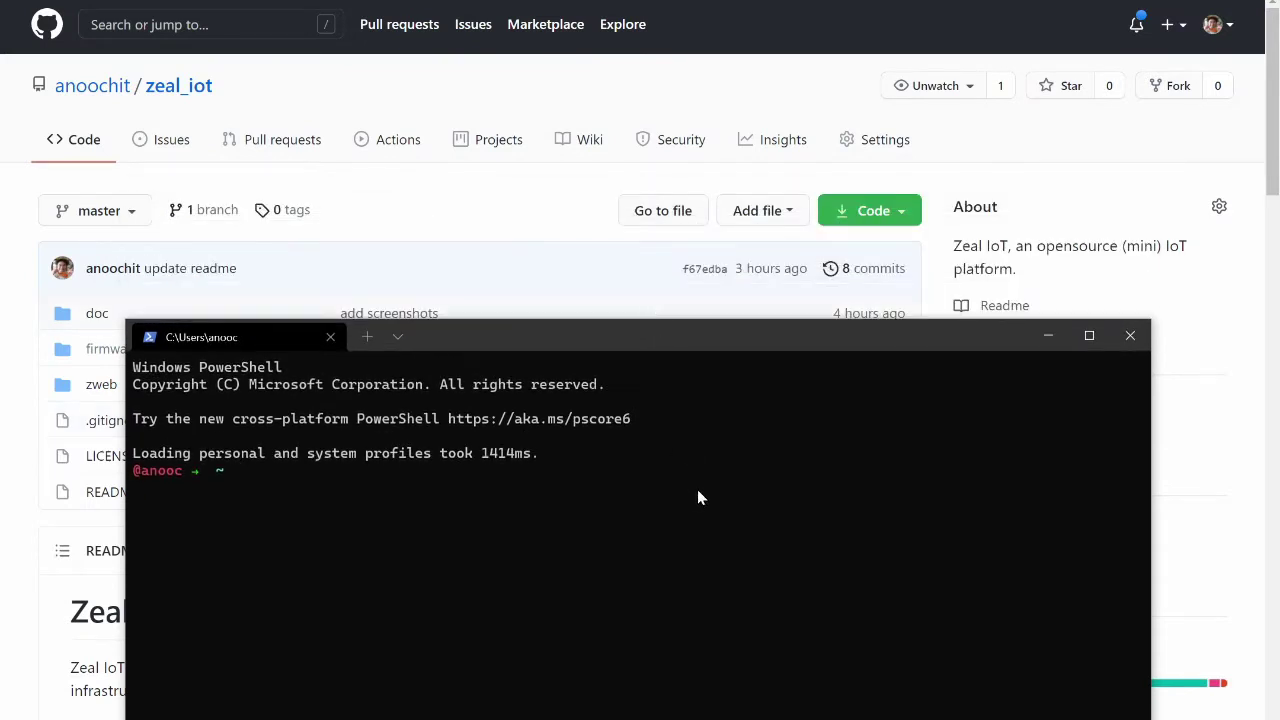
type("d:")
key("Return")
type("clear")
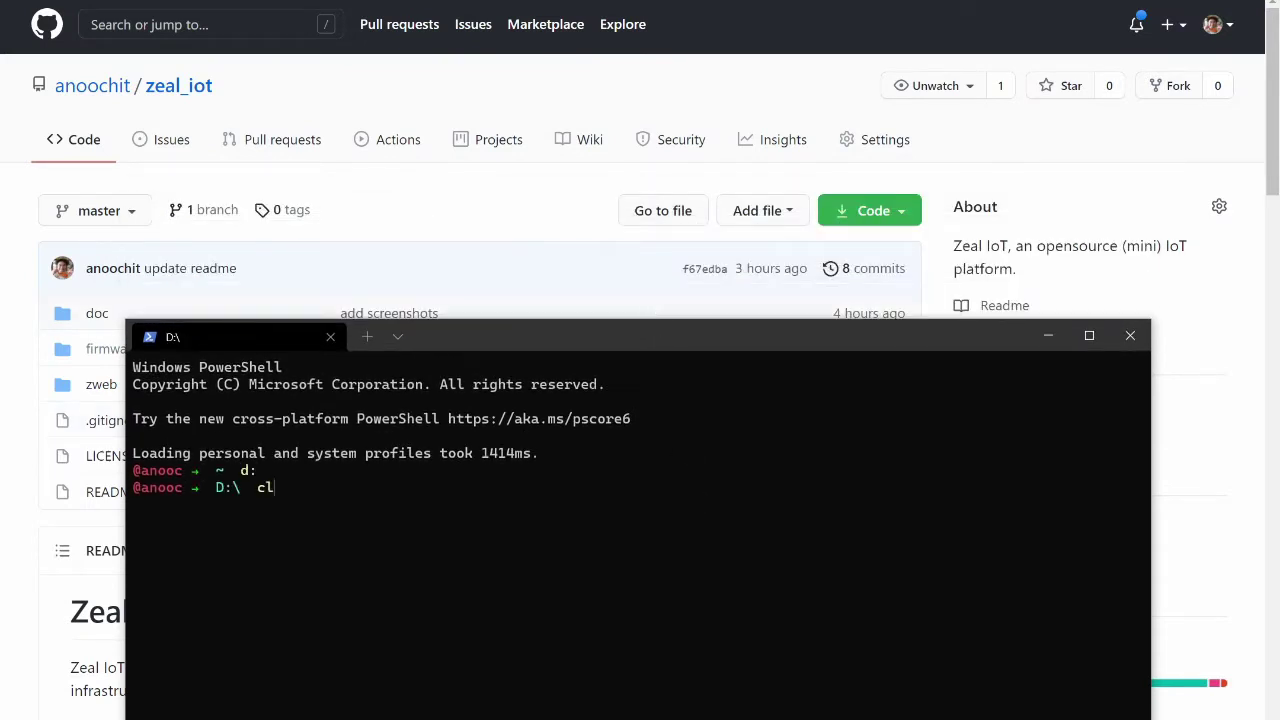
key("Return")
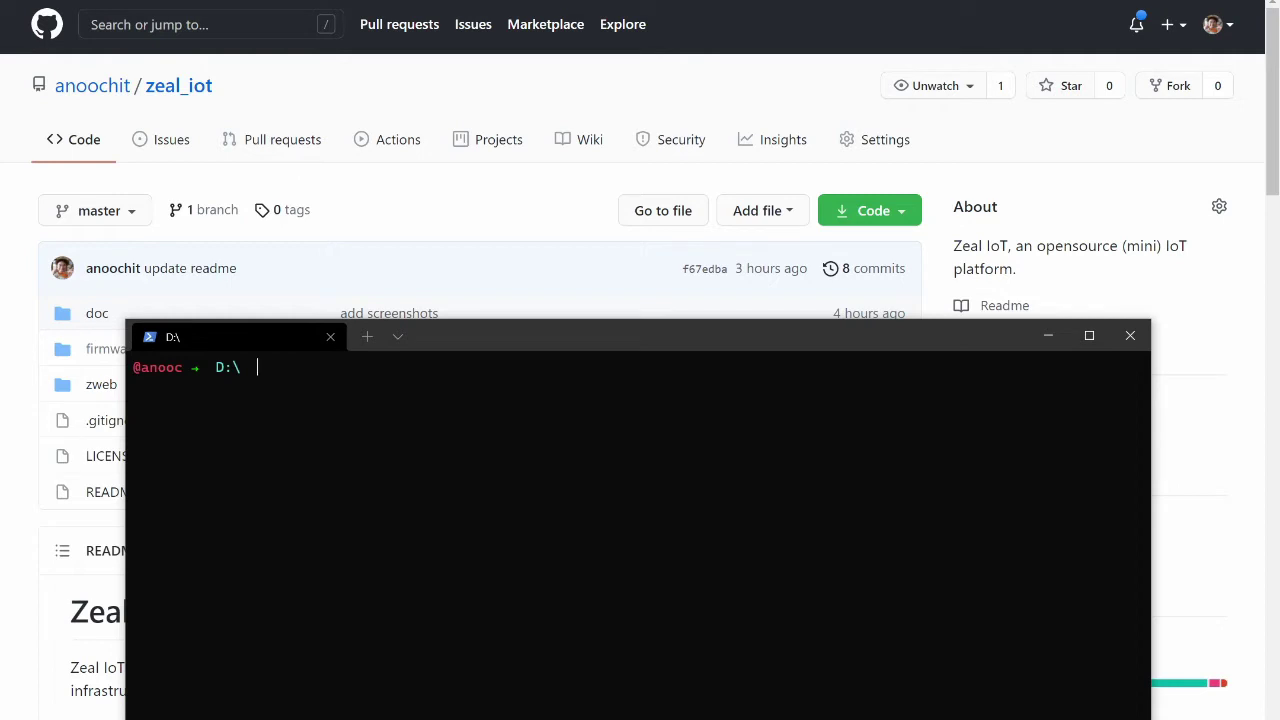
Run git clone with the pasted zeal_iot repository URL
type("git clone")
key("ctrl+v")
key("Return")
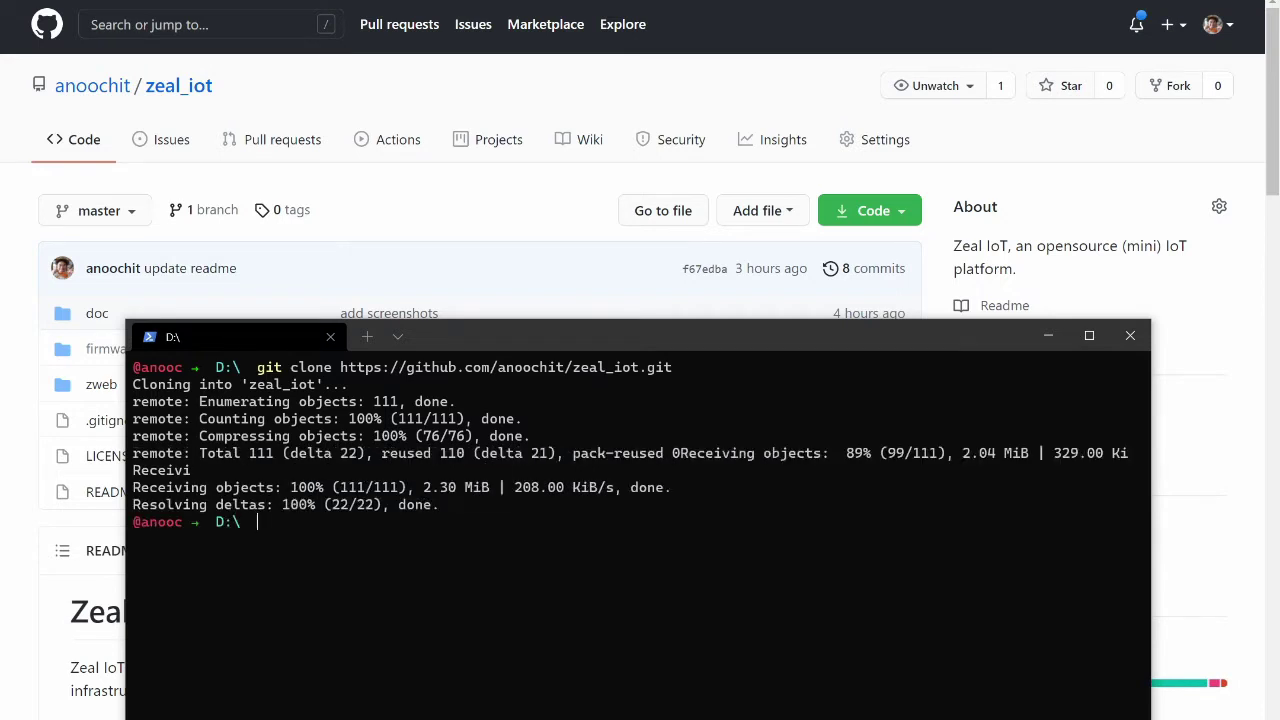
key("BackSpace")
key("BackSpace")
Enter the zeal_iot folder and list its contents
type("cd ze")
key("Tab")
key("Return")
type("ls")
key("Return")
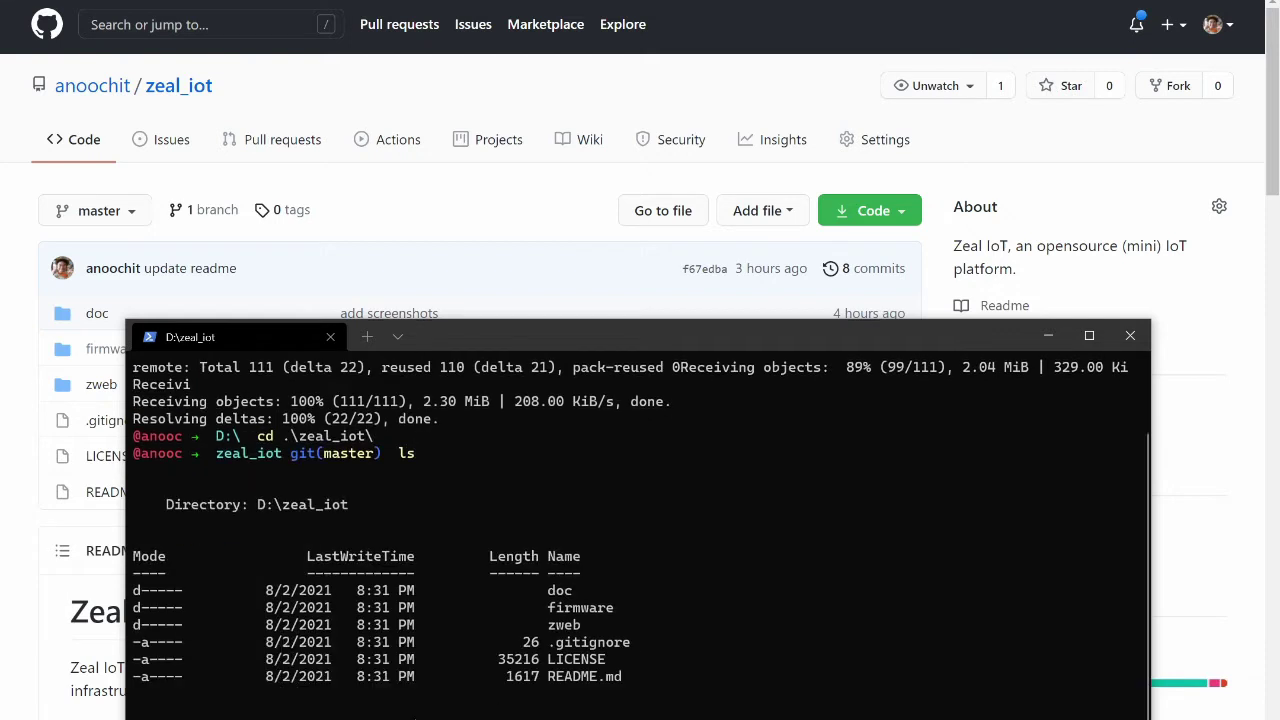
key("ctrl+l")
type("cd n")
key("BackSpace")
key("BackSpace")
key("BackSpace")
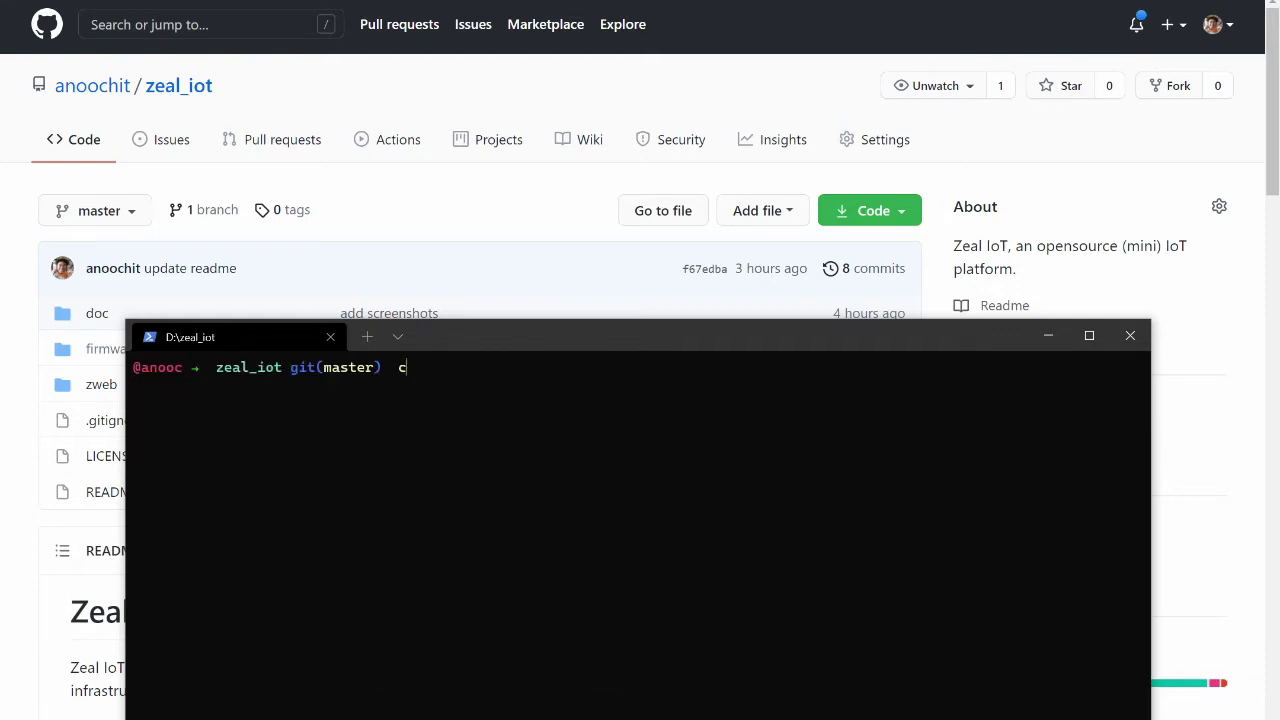
key("BackSpace")
type("ls")
key("BackSpace")
key("BackSpace")
type("ls")
key("Return")
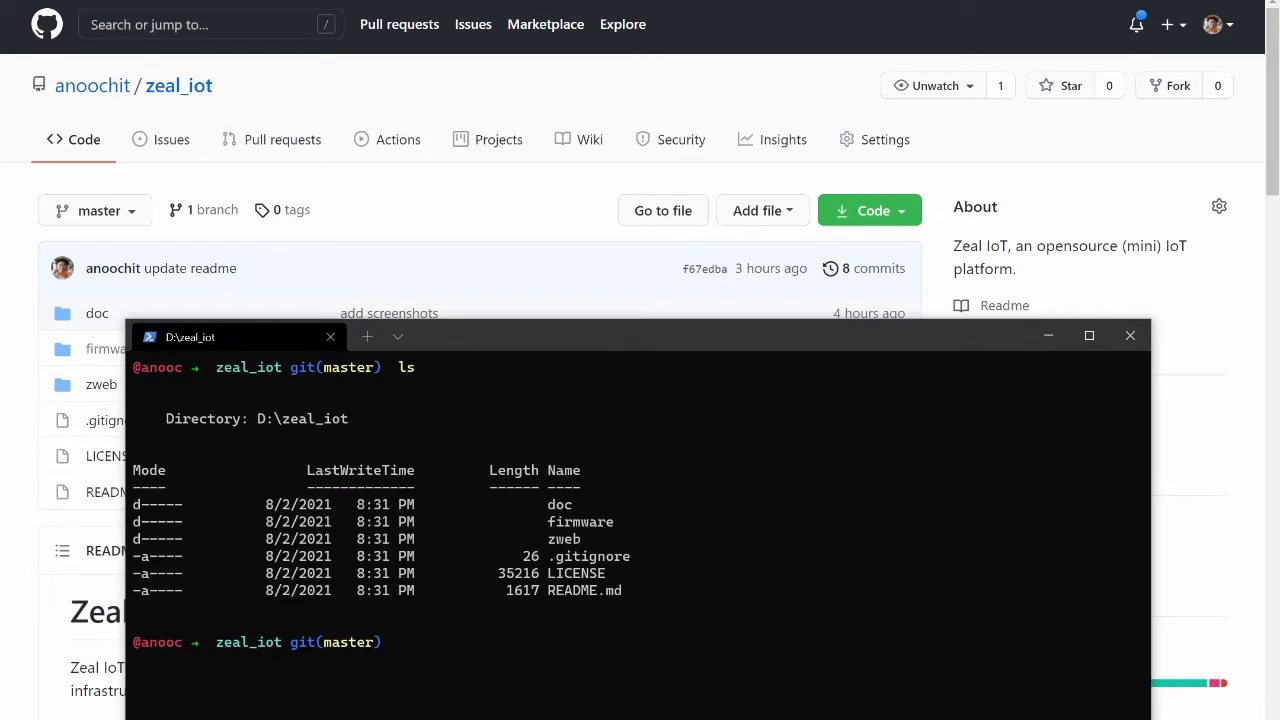
Move into the zweb subfolder and list its files
type("cd zweb")
key("Tab")
key("Return")
type("ls")
key("Return")
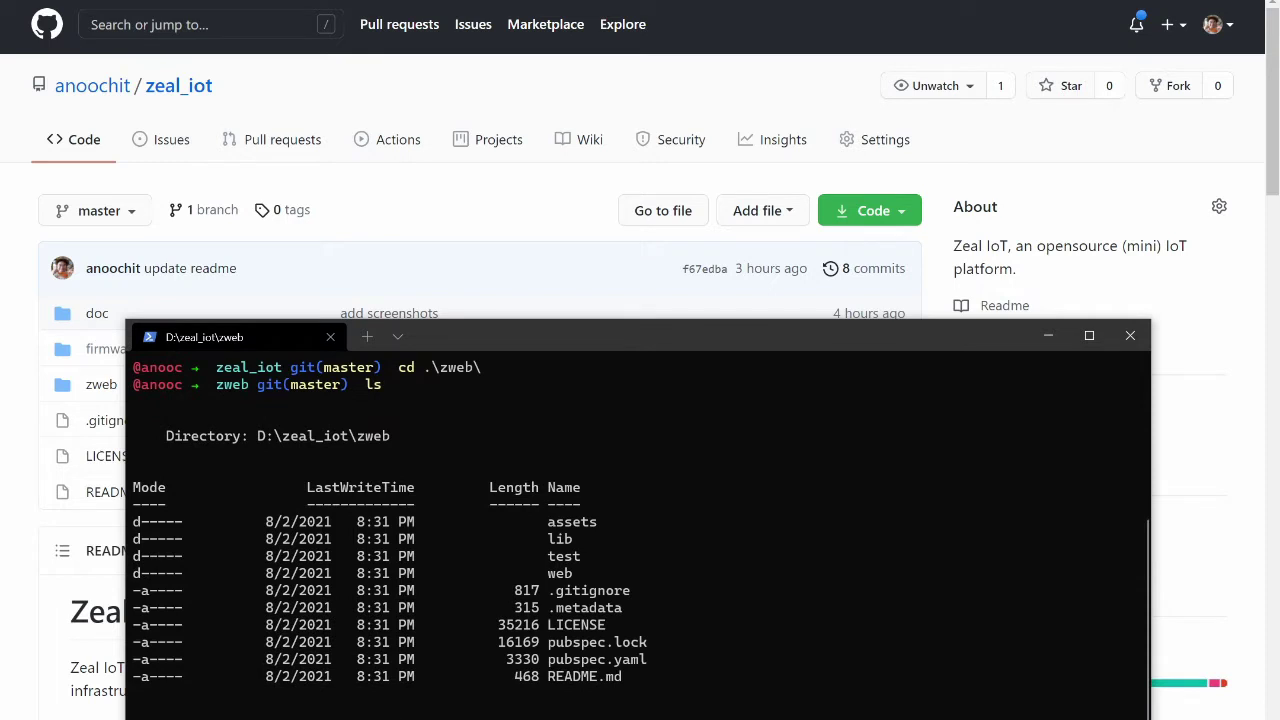
Run flutter pub get in zweb and confirm pubspec.lock was created
key("ctrl+l")
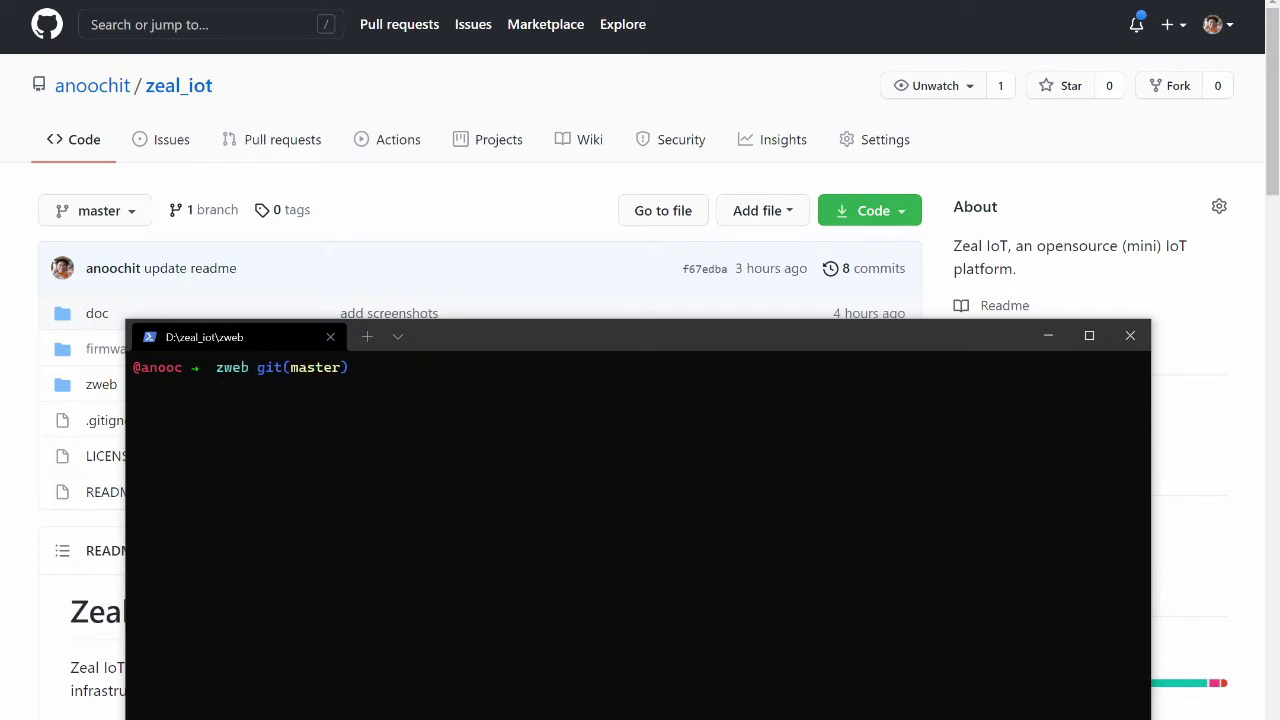
type("flutter pub get")
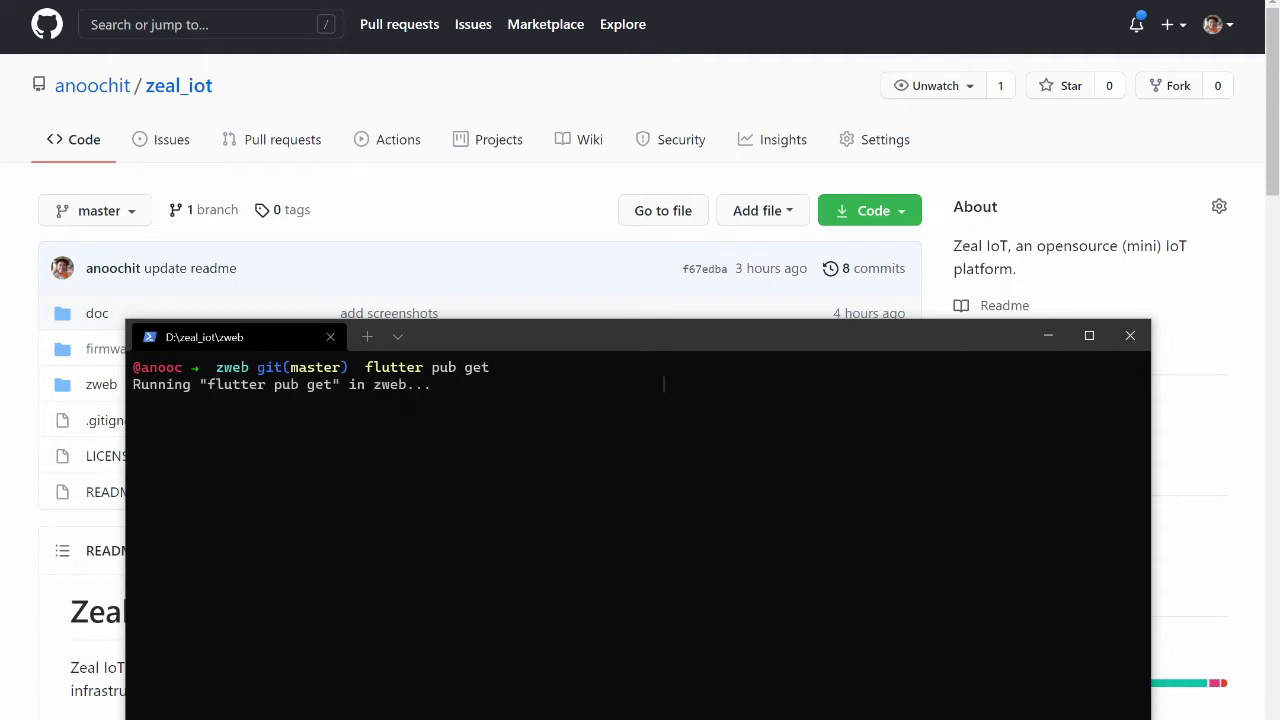
key("Return")
key("Return")
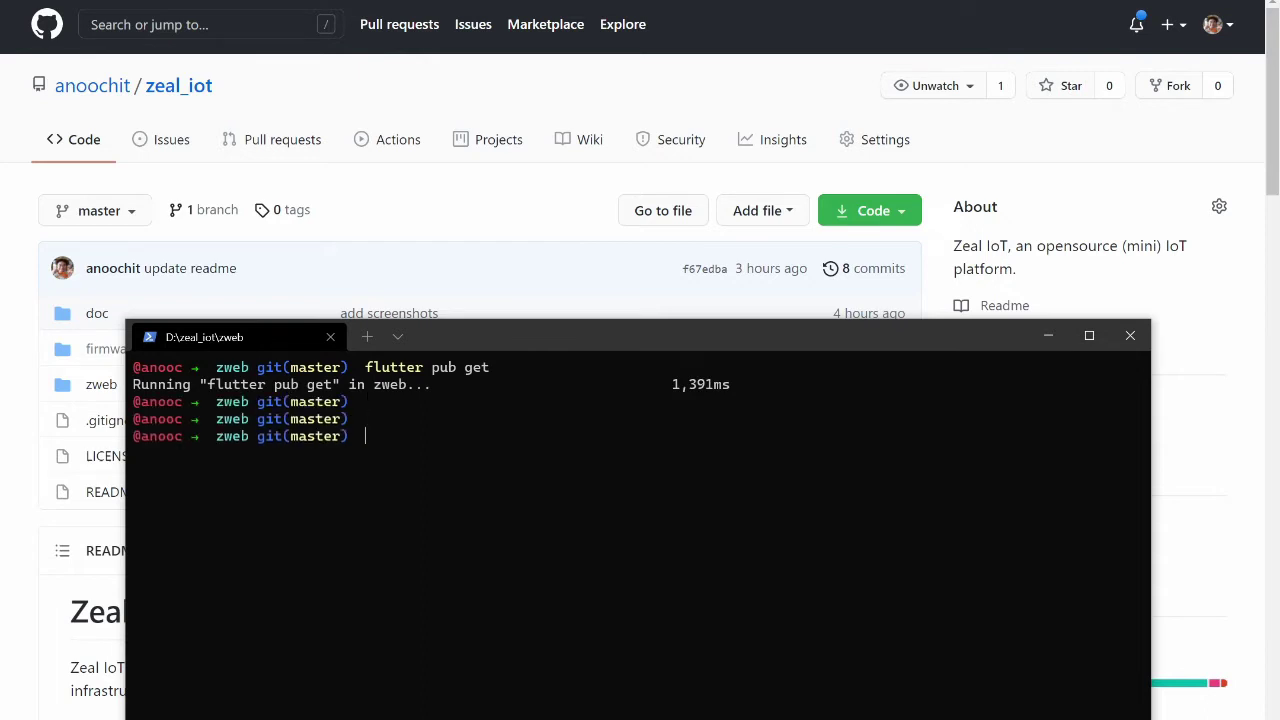
type("cls")
key("Return")
type("ls")
key("Return")
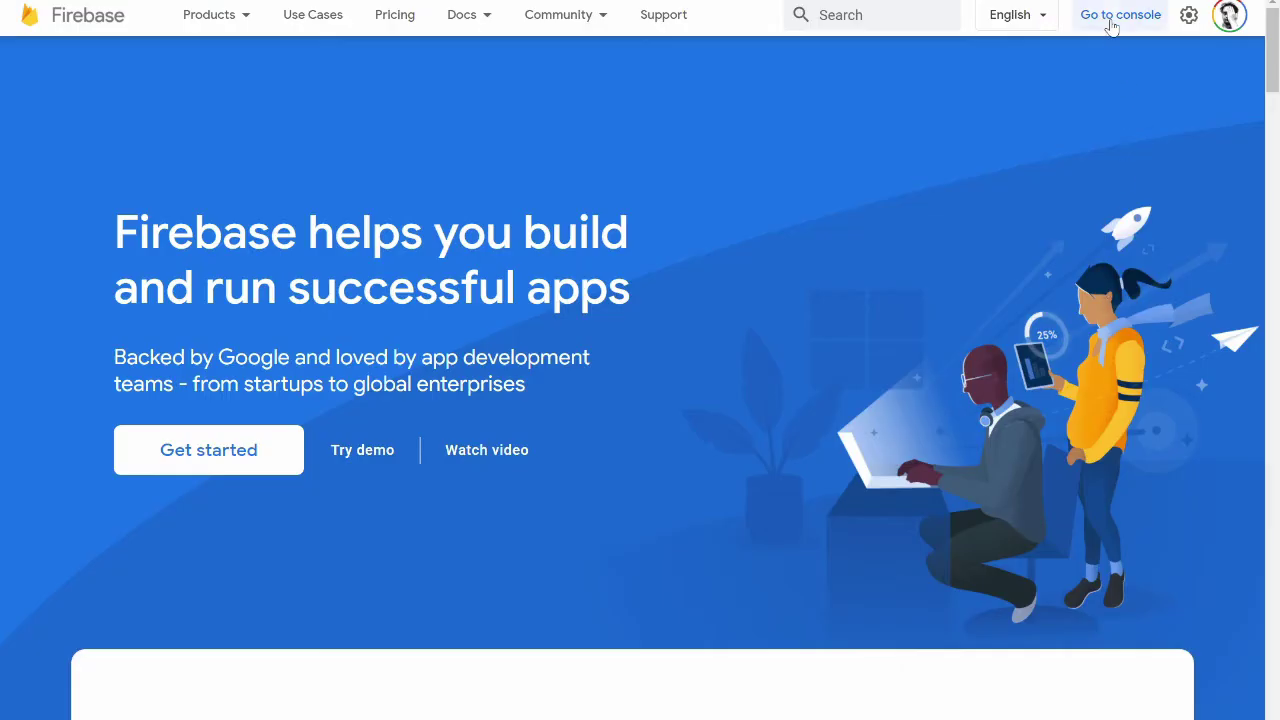
Go to the Firebase console and begin adding a new project
left_click(1111, 26)
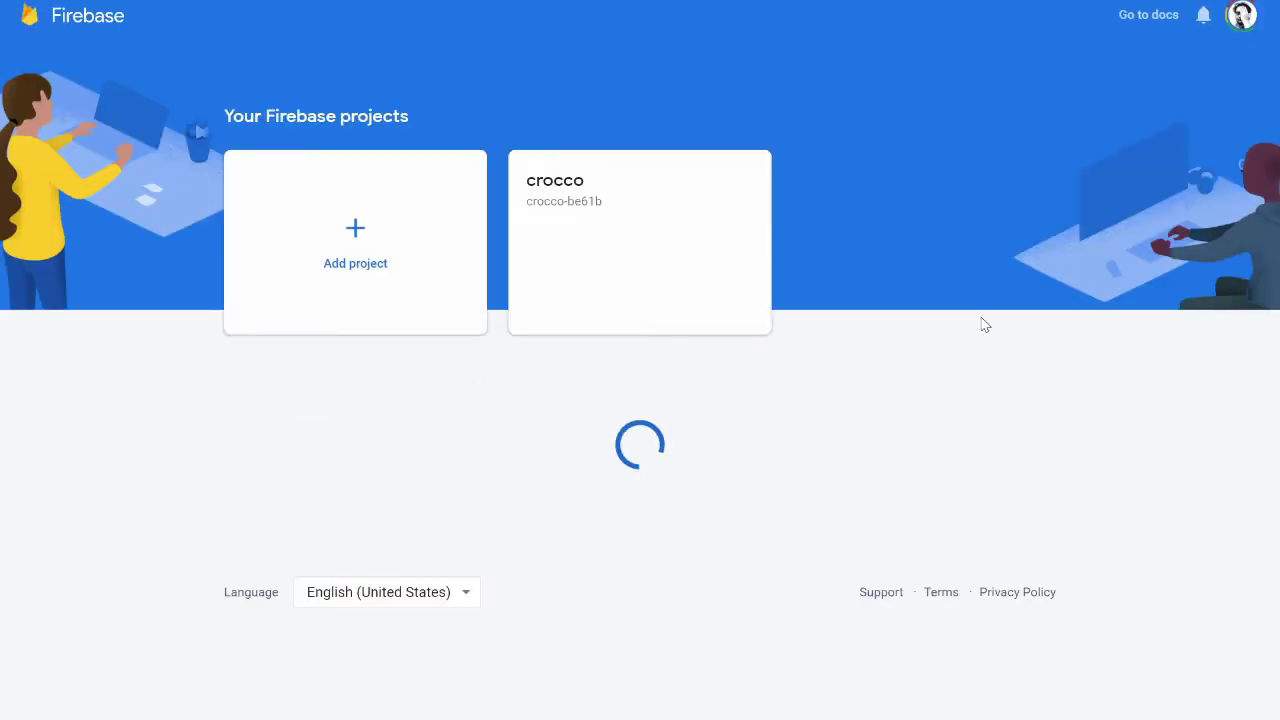
left_click(347, 216)
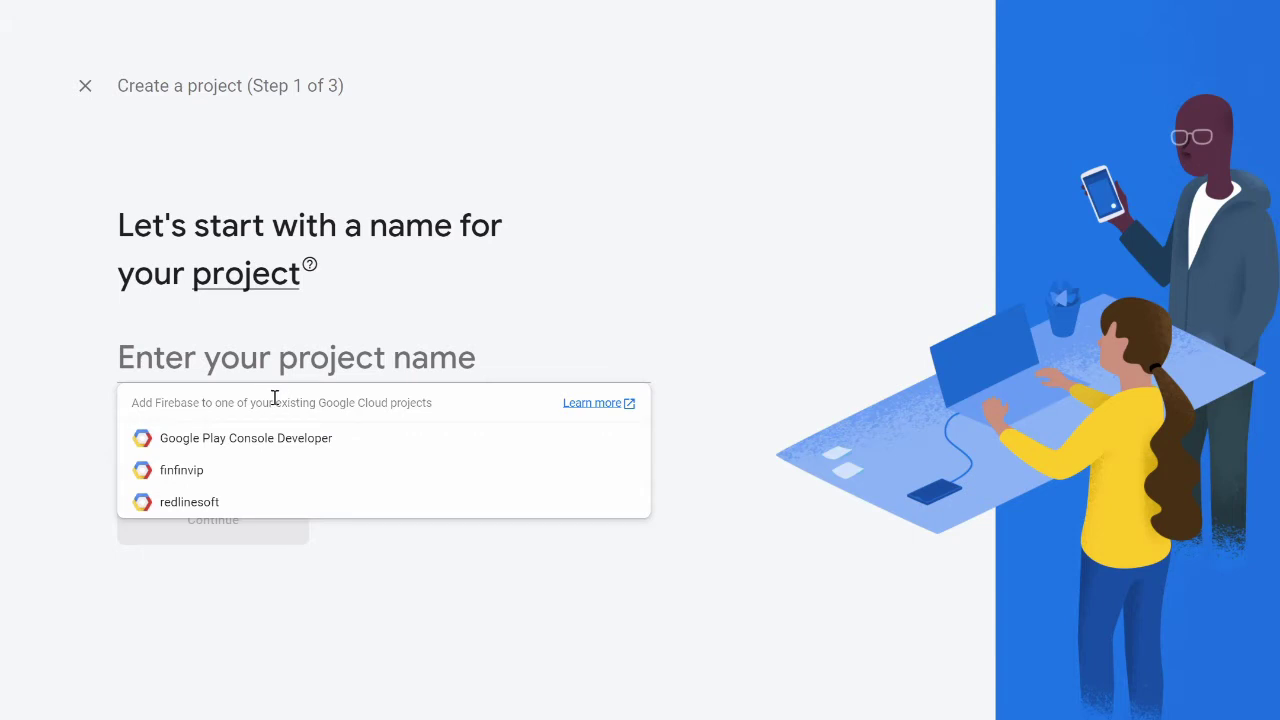
left_click(554, 356)
Name the project zealdev and continue to the Google Analytics step
left_click(338, 367)
type("zeal")
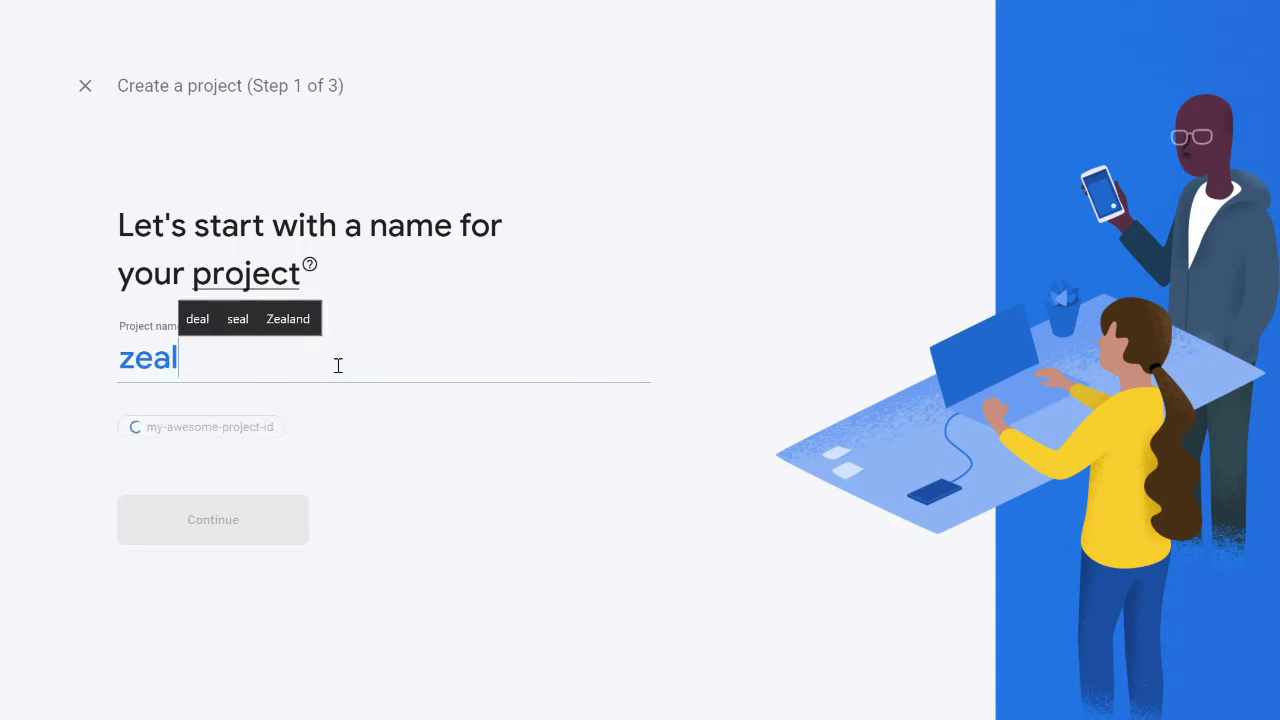
type("-")
key("BackSpace")
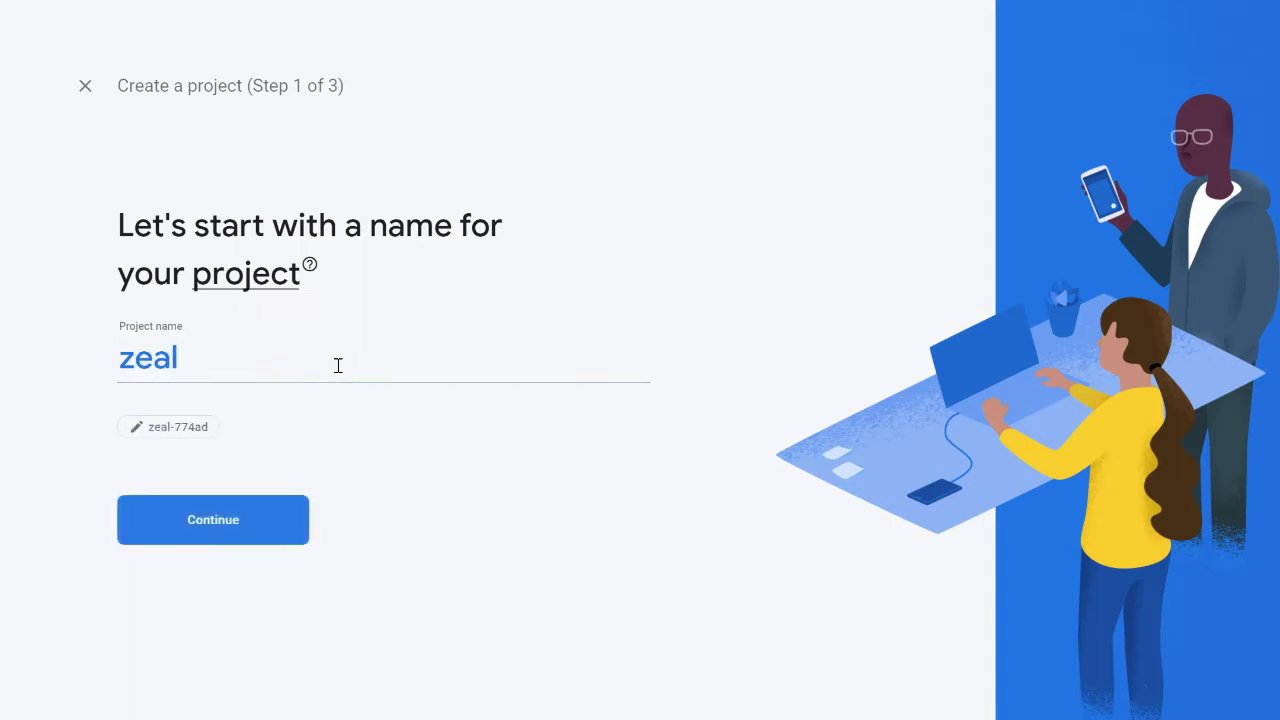
type("c")
key("BackSpace")
type("dev")
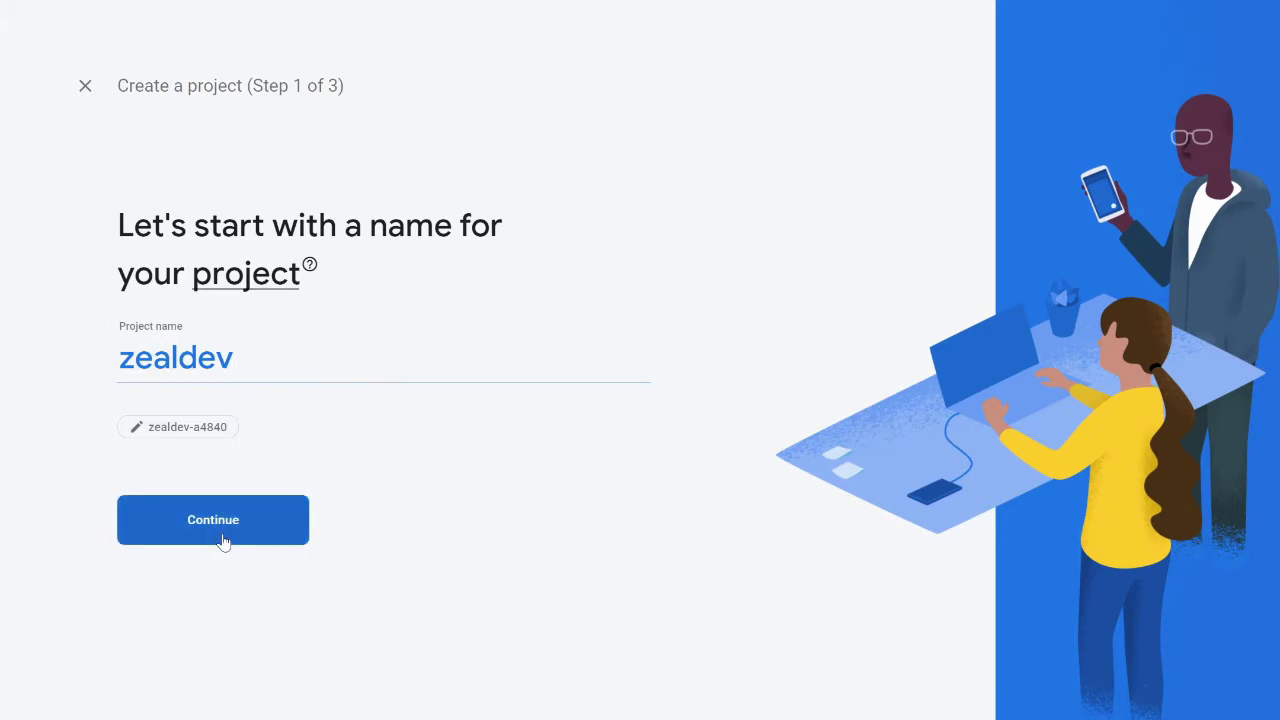
left_click(224, 541)
scroll(430, 590, "down", 1)
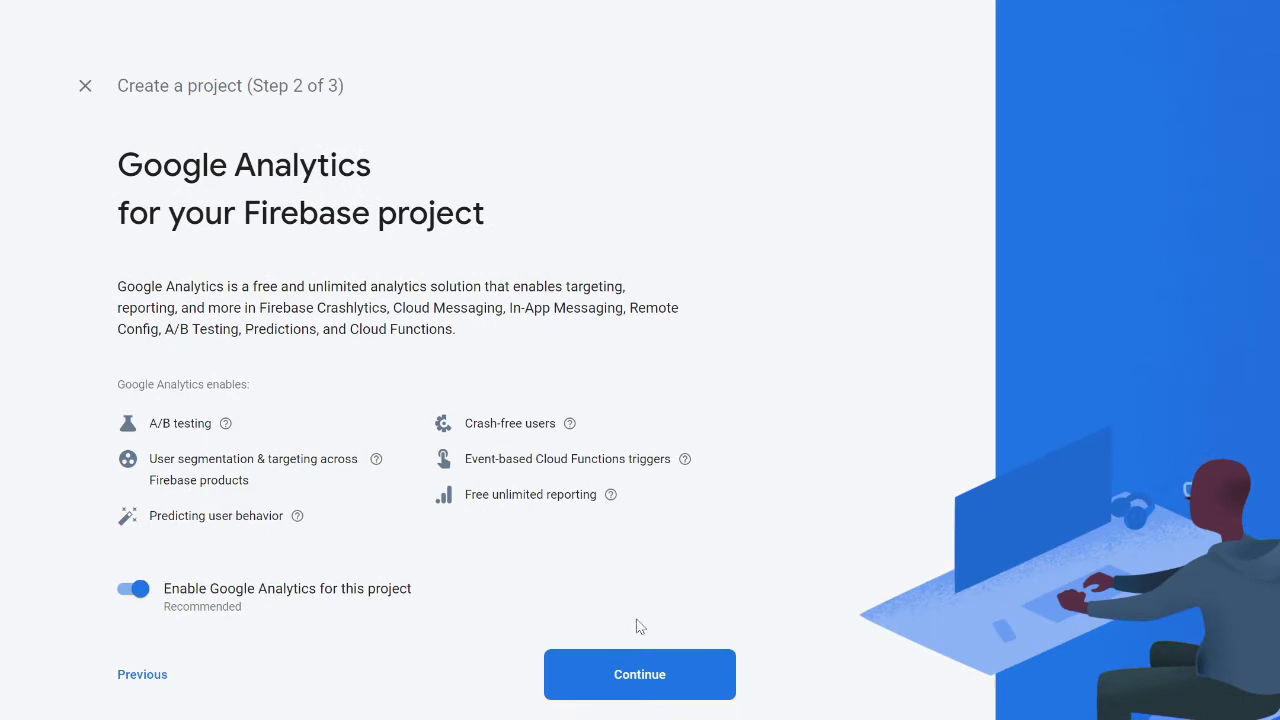
Keep Analytics on, link the existing Analytics account, create zealdev and enter it
left_click(637, 676)
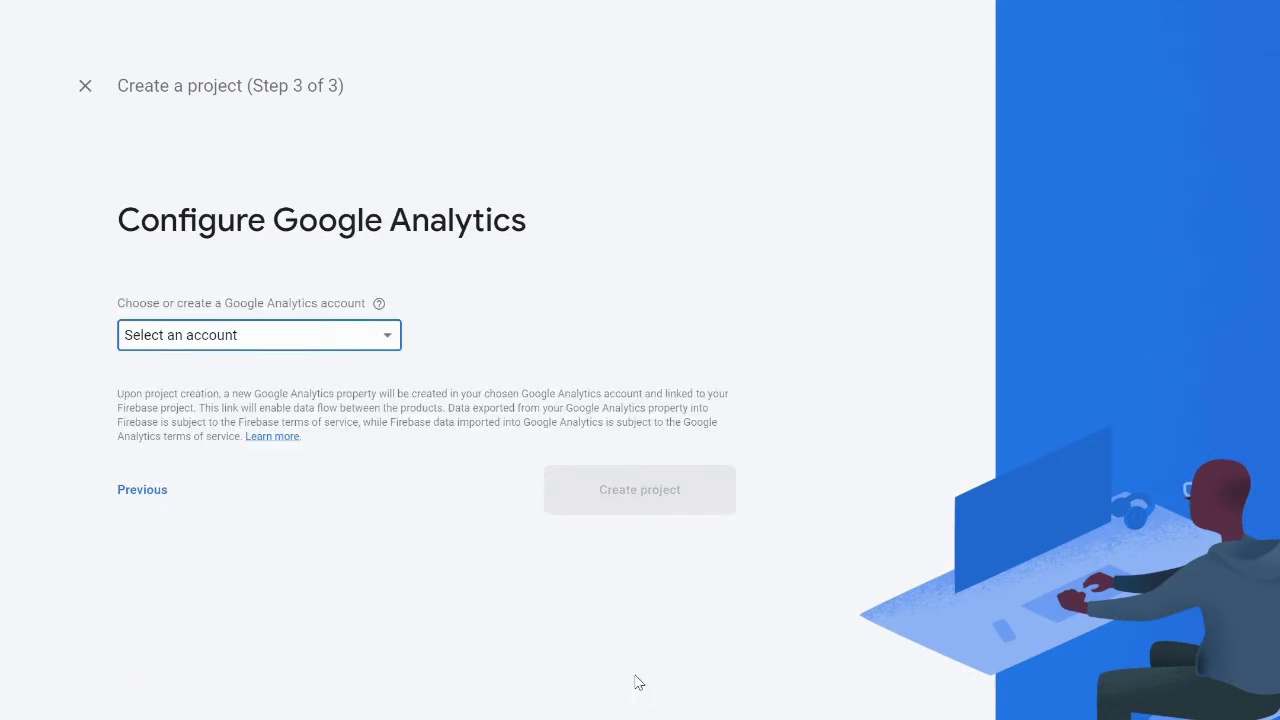
left_click(371, 346)
left_click(366, 350)
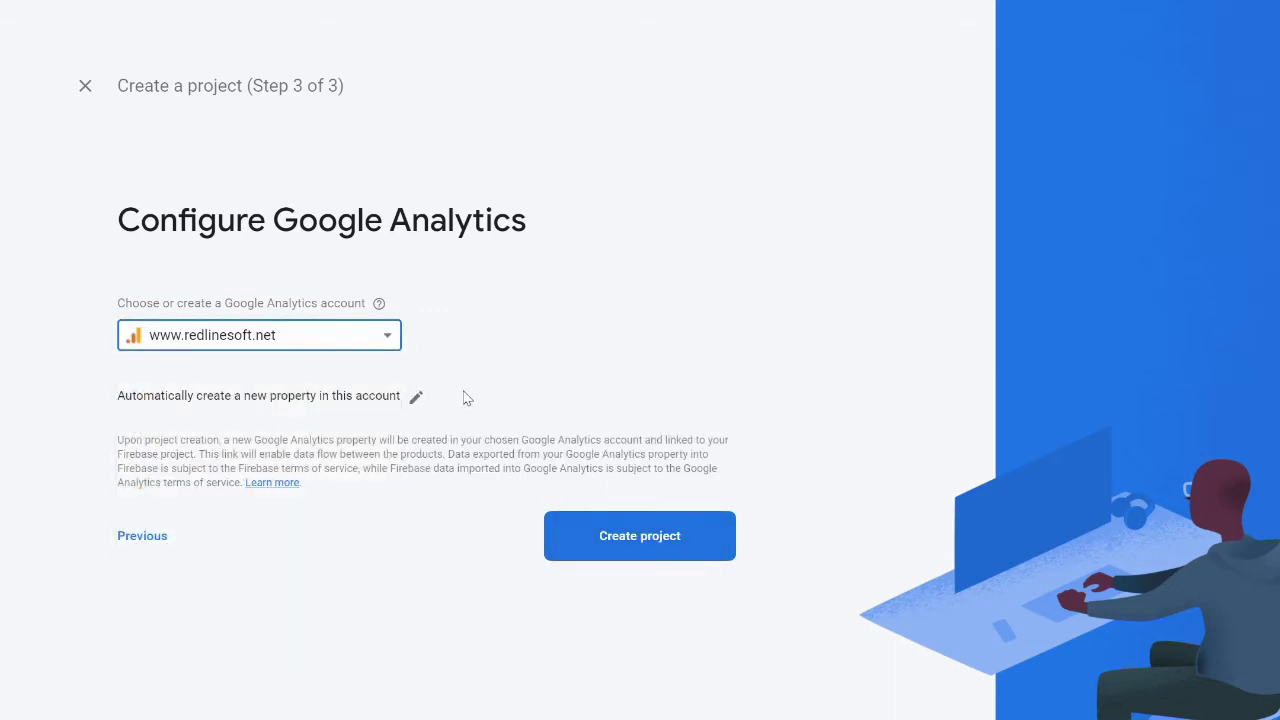
left_click(615, 548)
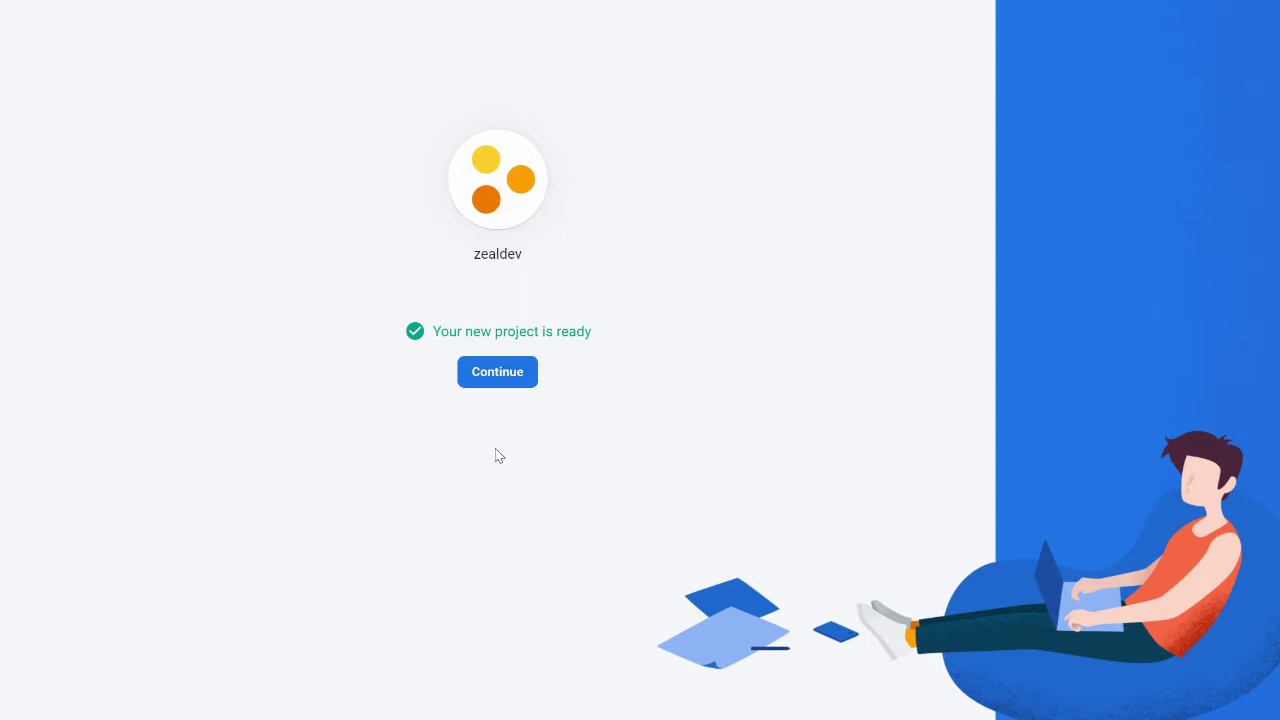
left_click(503, 373)
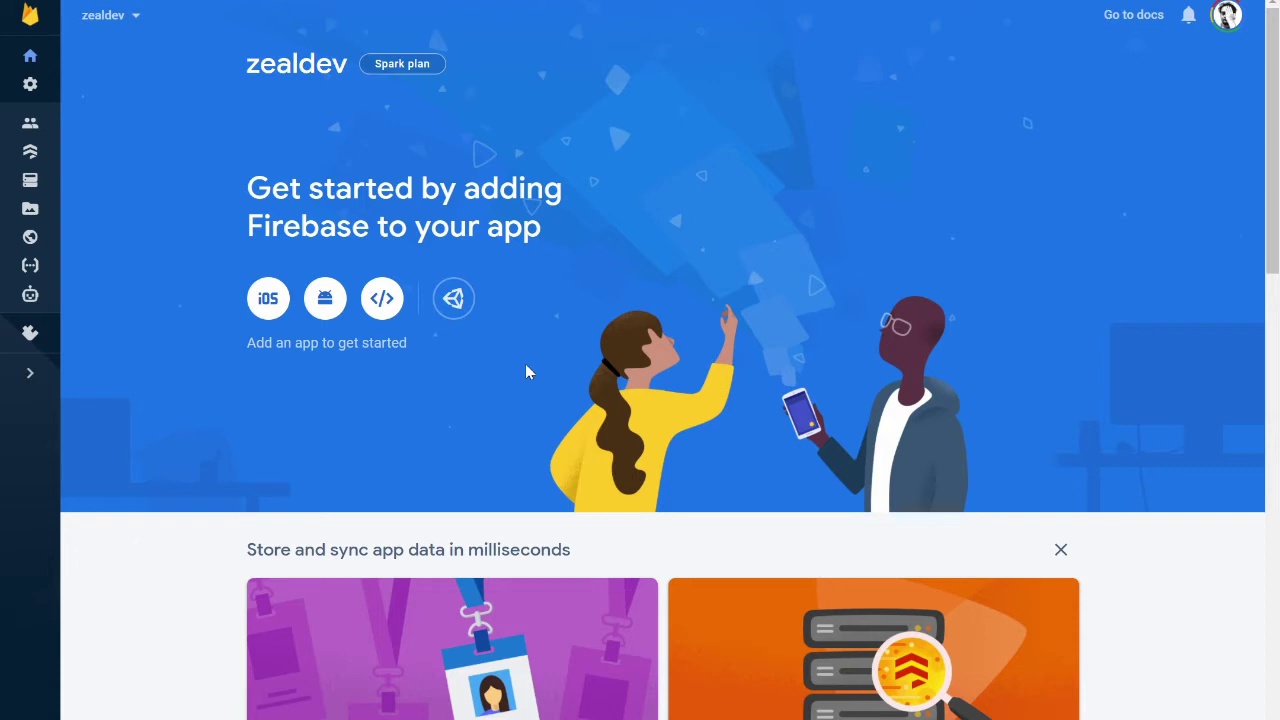
Enable the Email/Password sign-in provider in Authentication and check the empty Users list
left_click(30, 125)
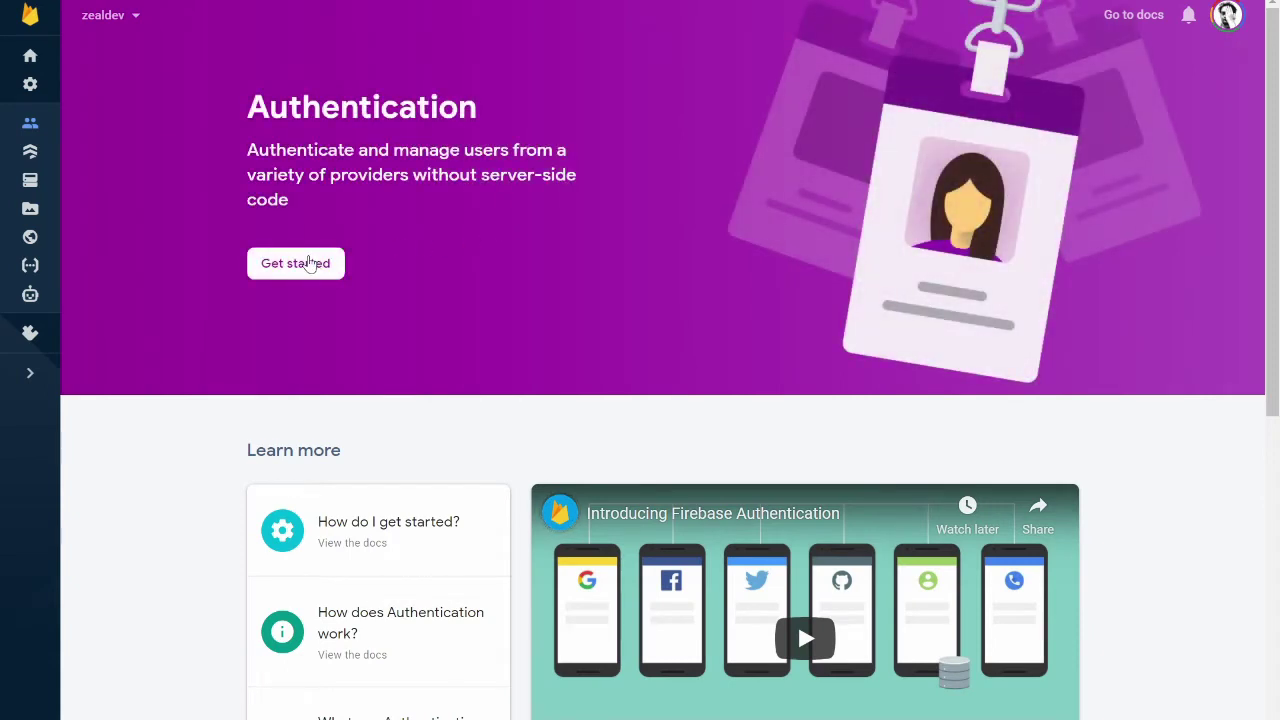
left_click(309, 263)
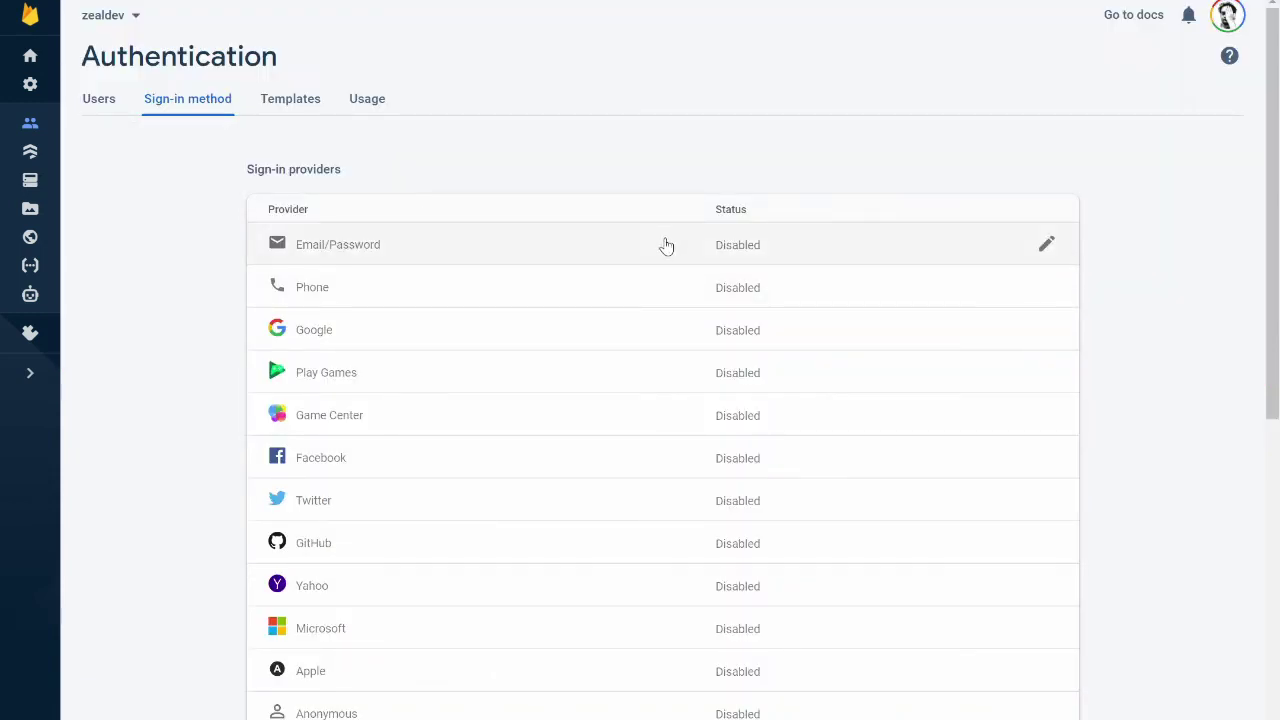
left_click(665, 245)
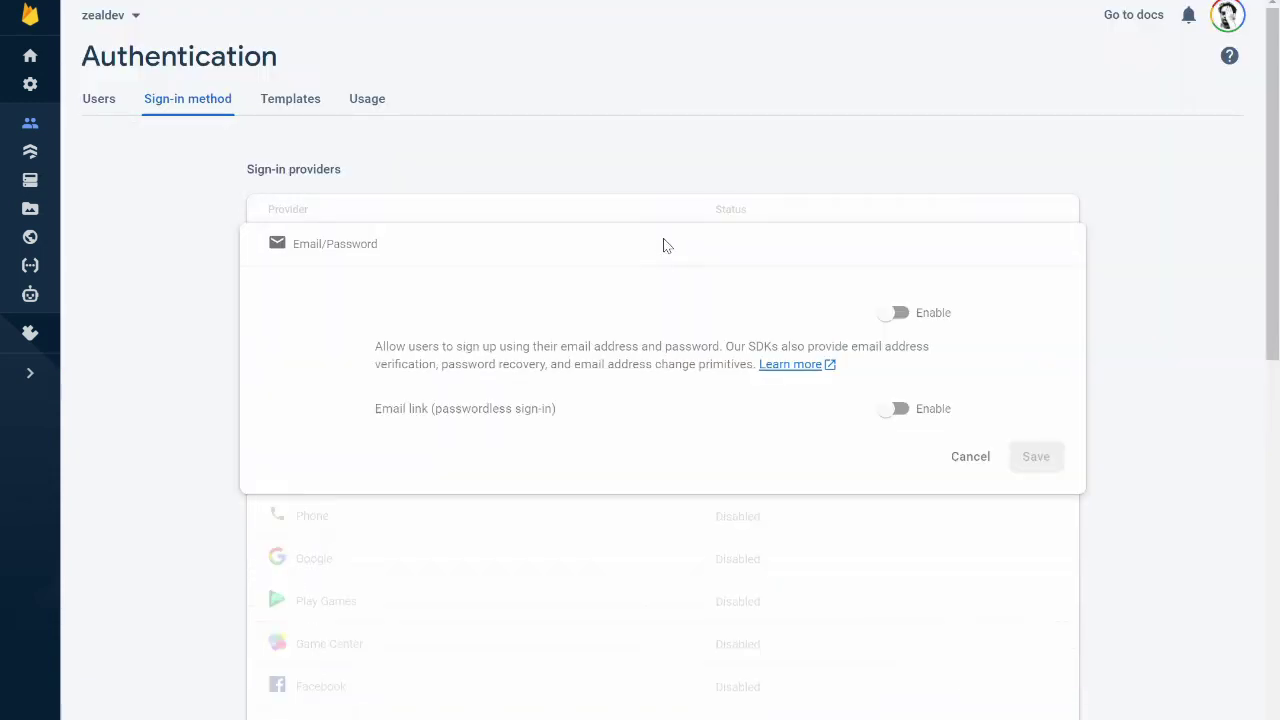
left_click(914, 316)
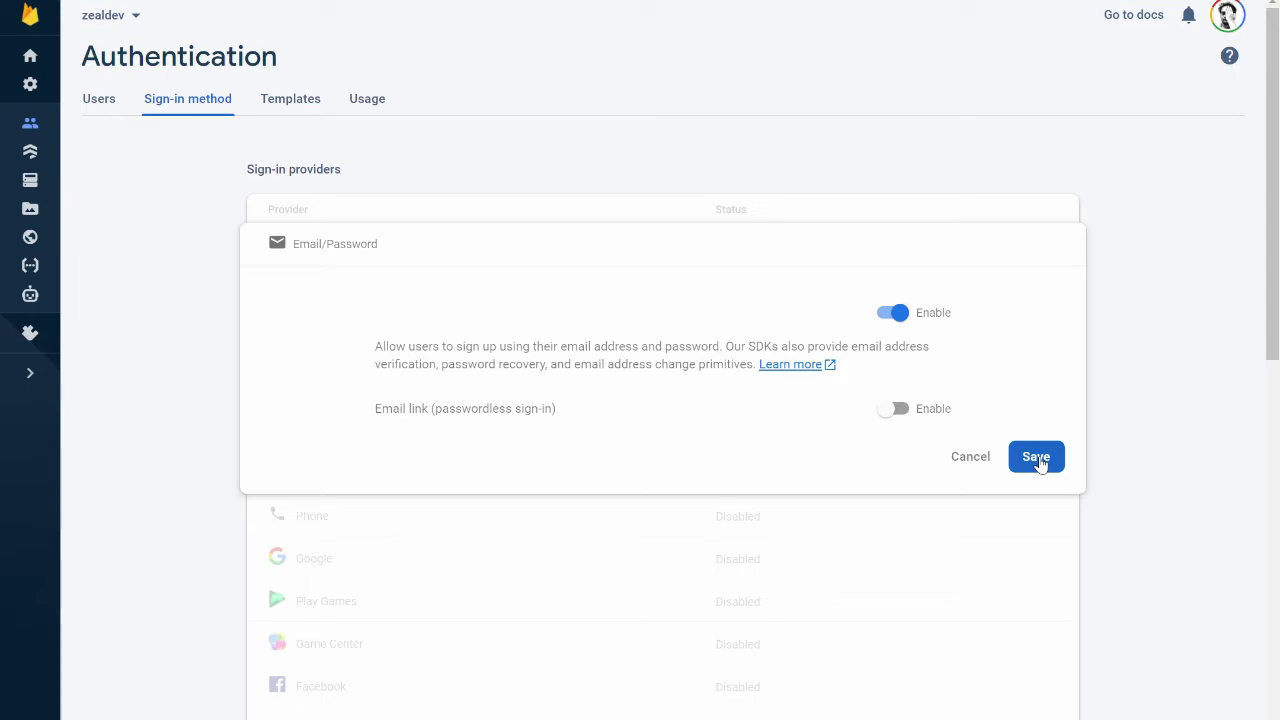
left_click(1038, 459)
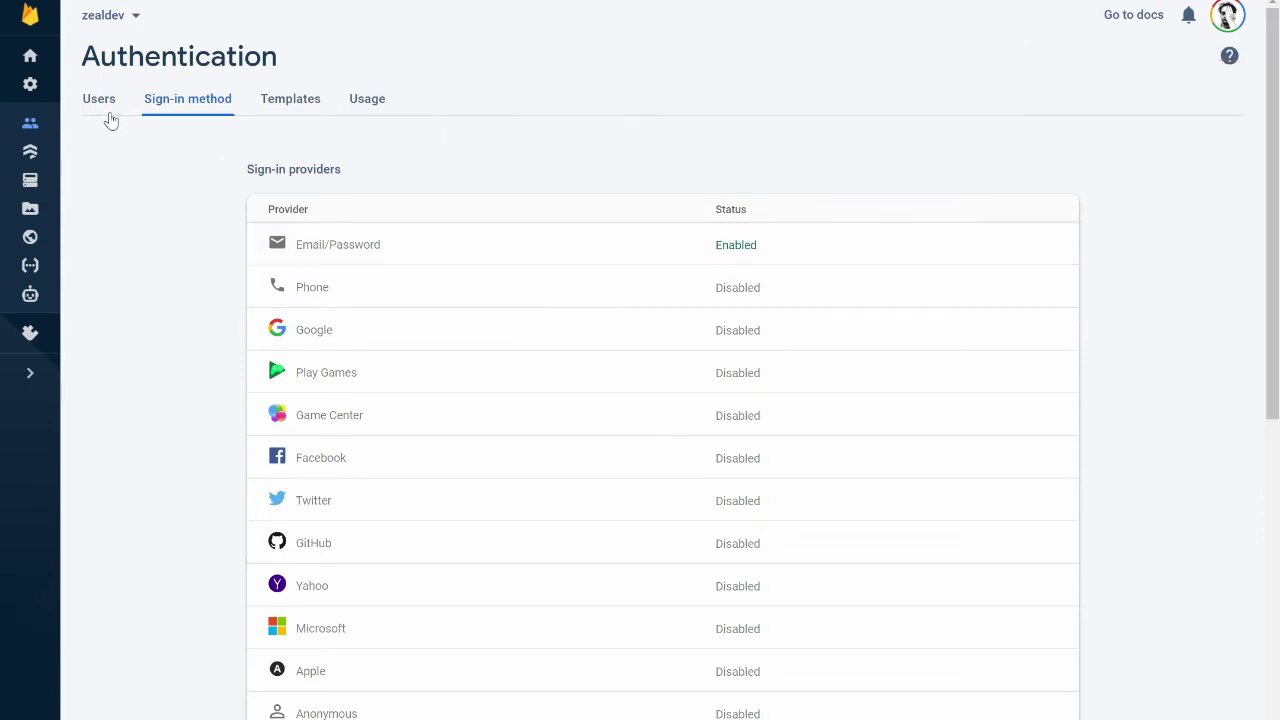
left_click(103, 111)
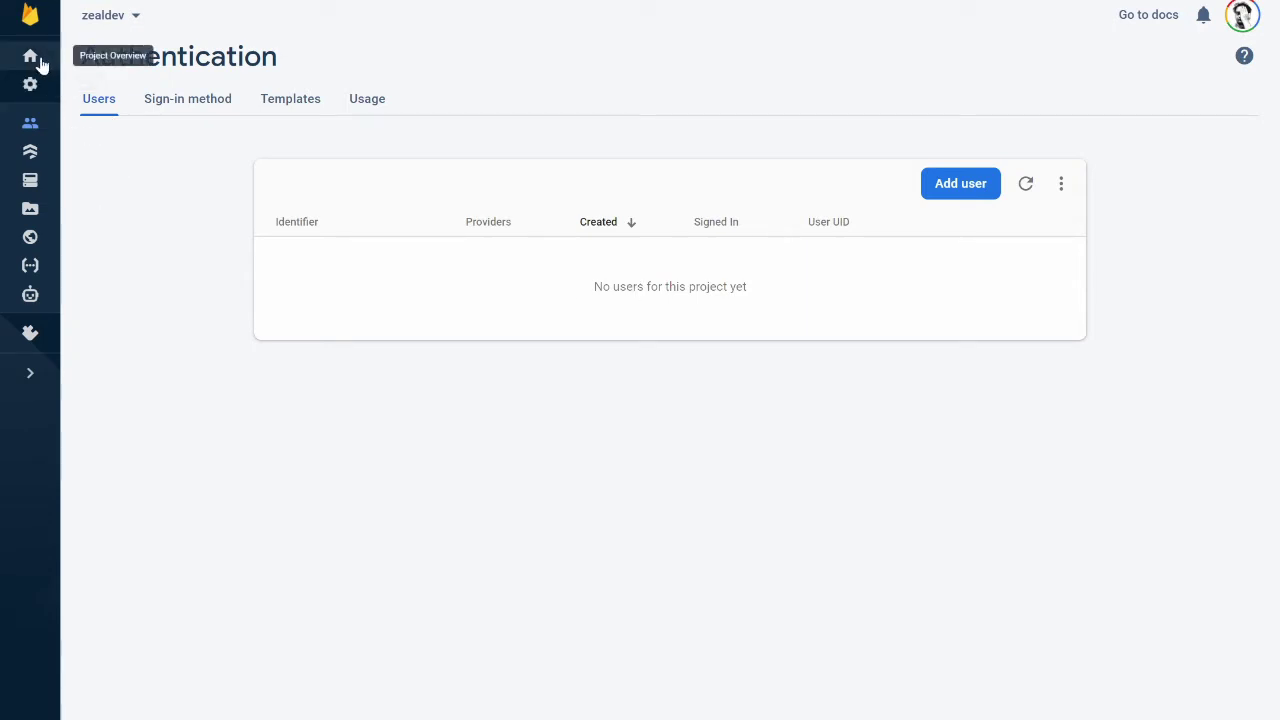
left_click(30, 153)
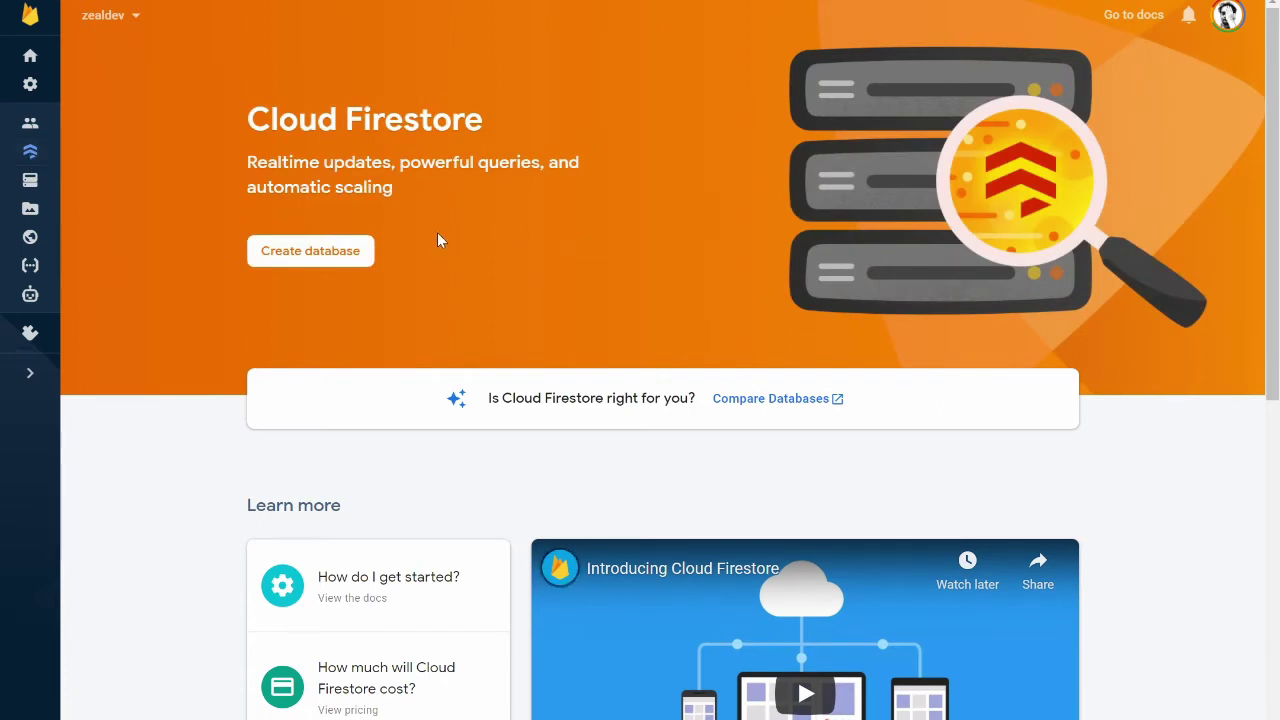
Create a Firestore database in test mode with location asia-southeast1
left_click(331, 251)
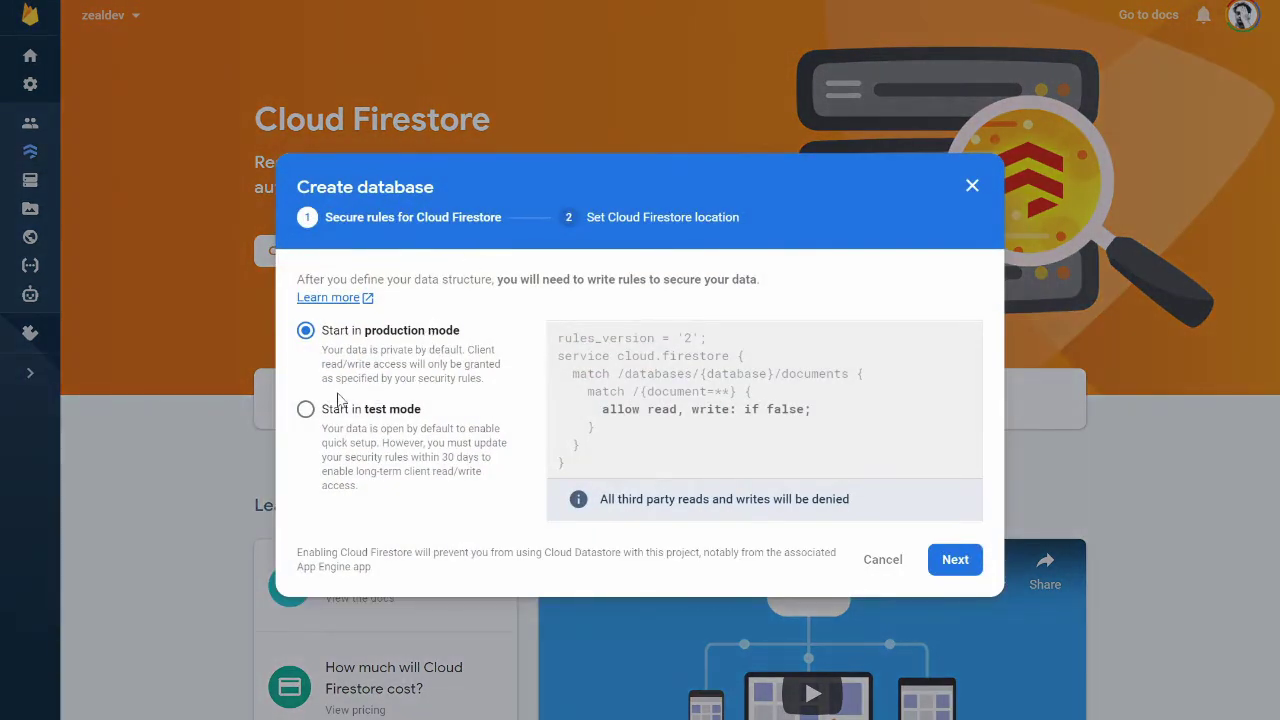
left_click(305, 409)
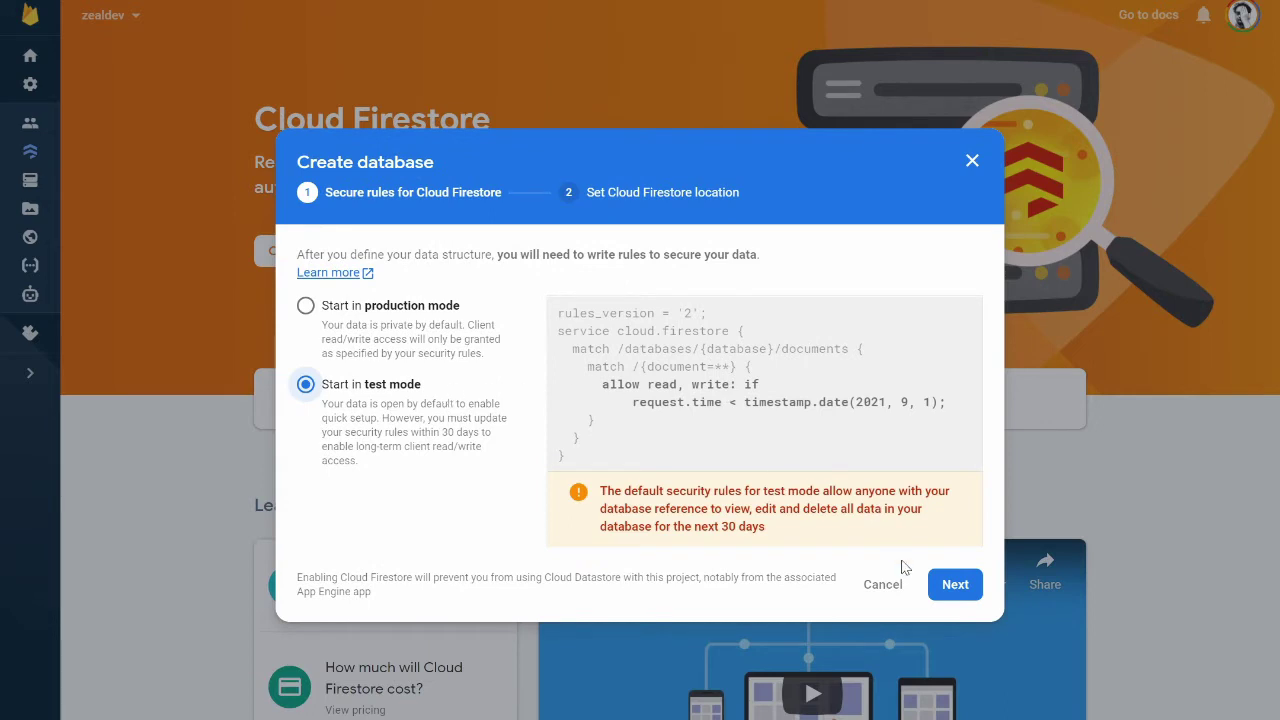
left_click(956, 584)
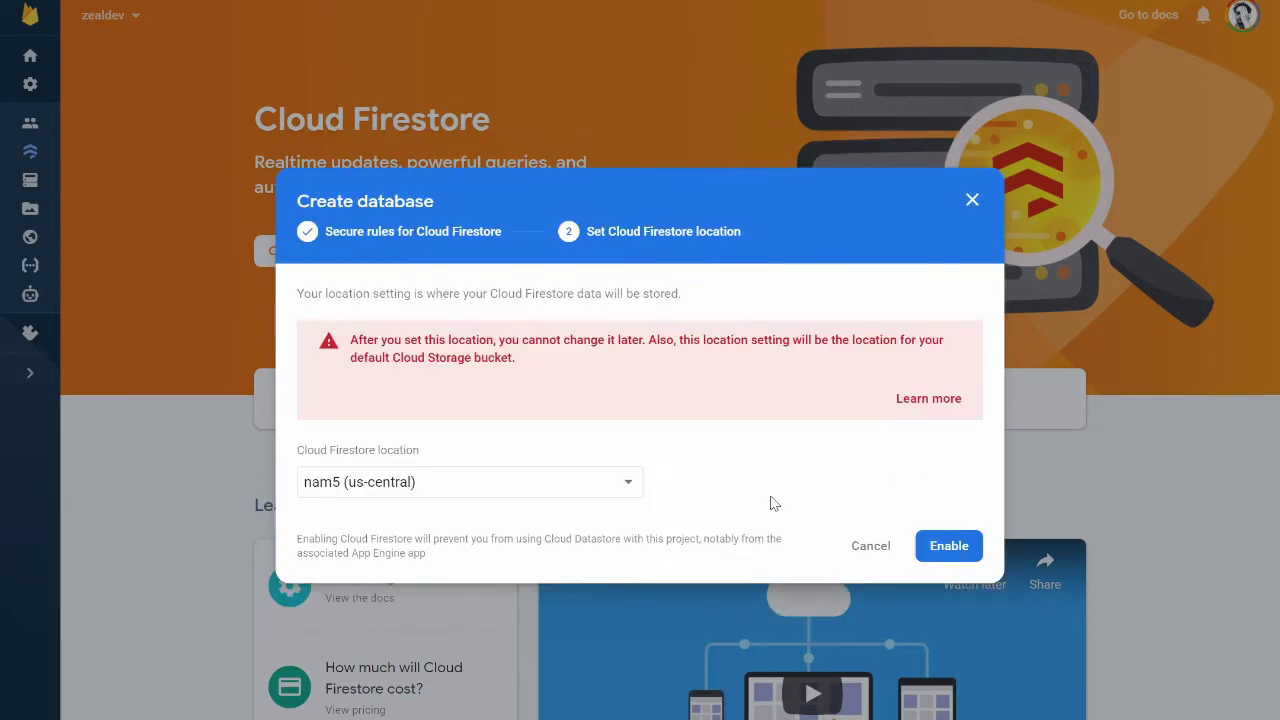
left_click(635, 494)
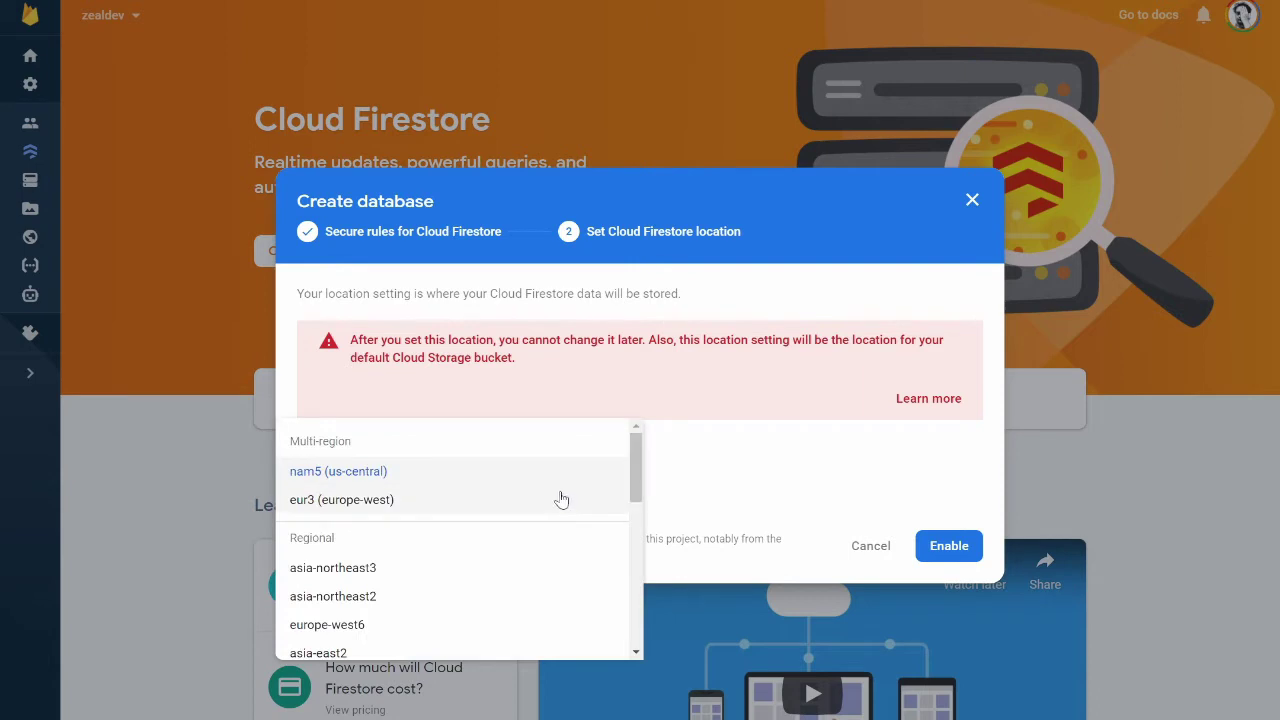
left_click_drag(640, 480, 636, 624)
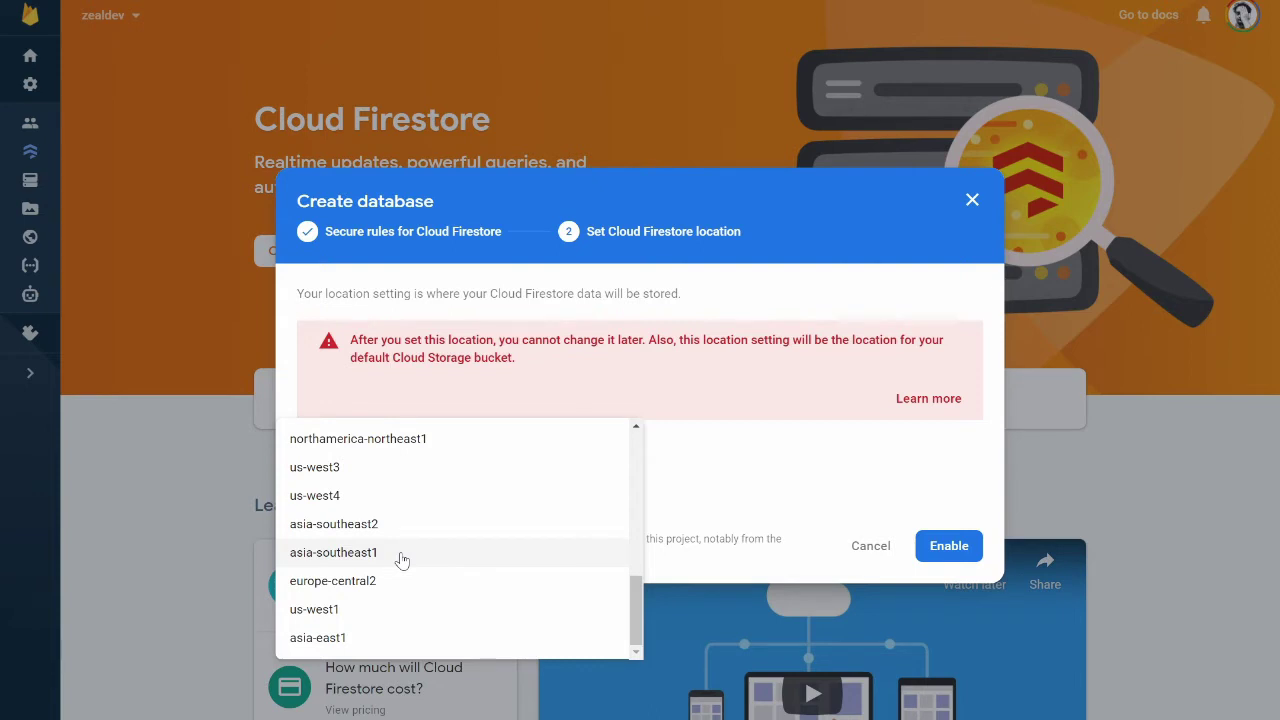
left_click(401, 559)
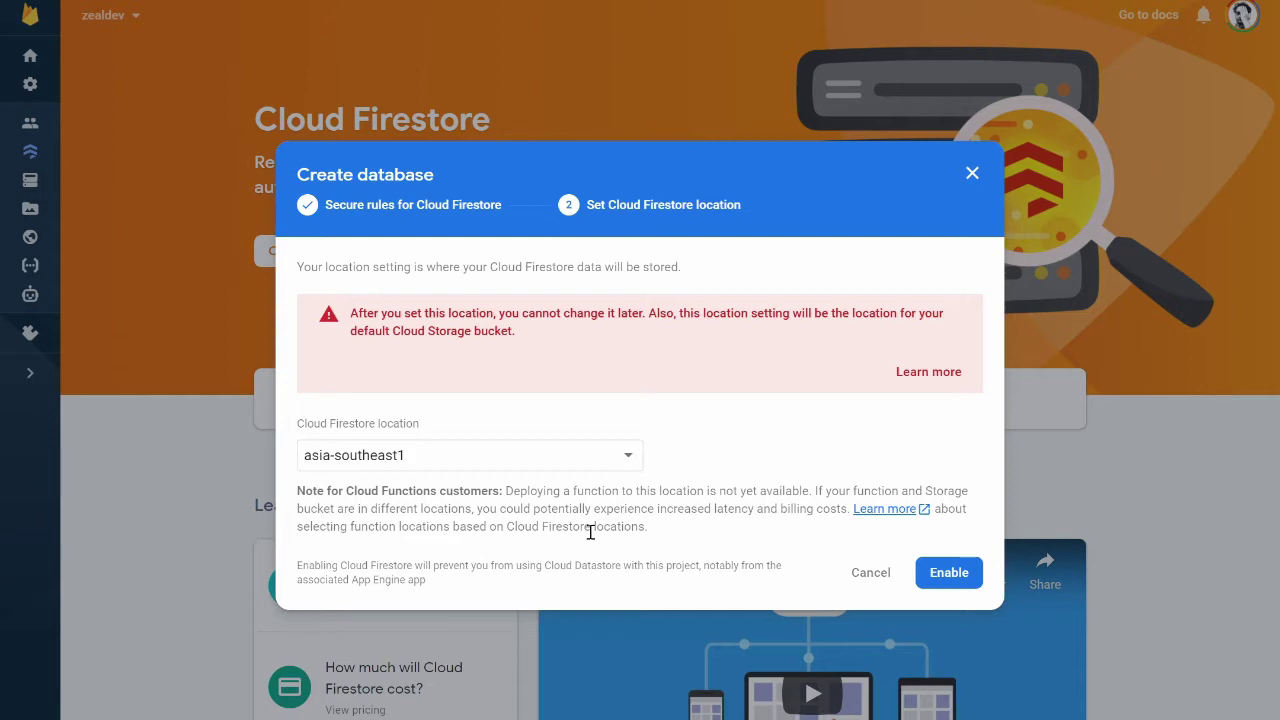
Enable the asia-southeast1 Firestore database and review its Usage, Rules and Data tabs
left_click(957, 578)
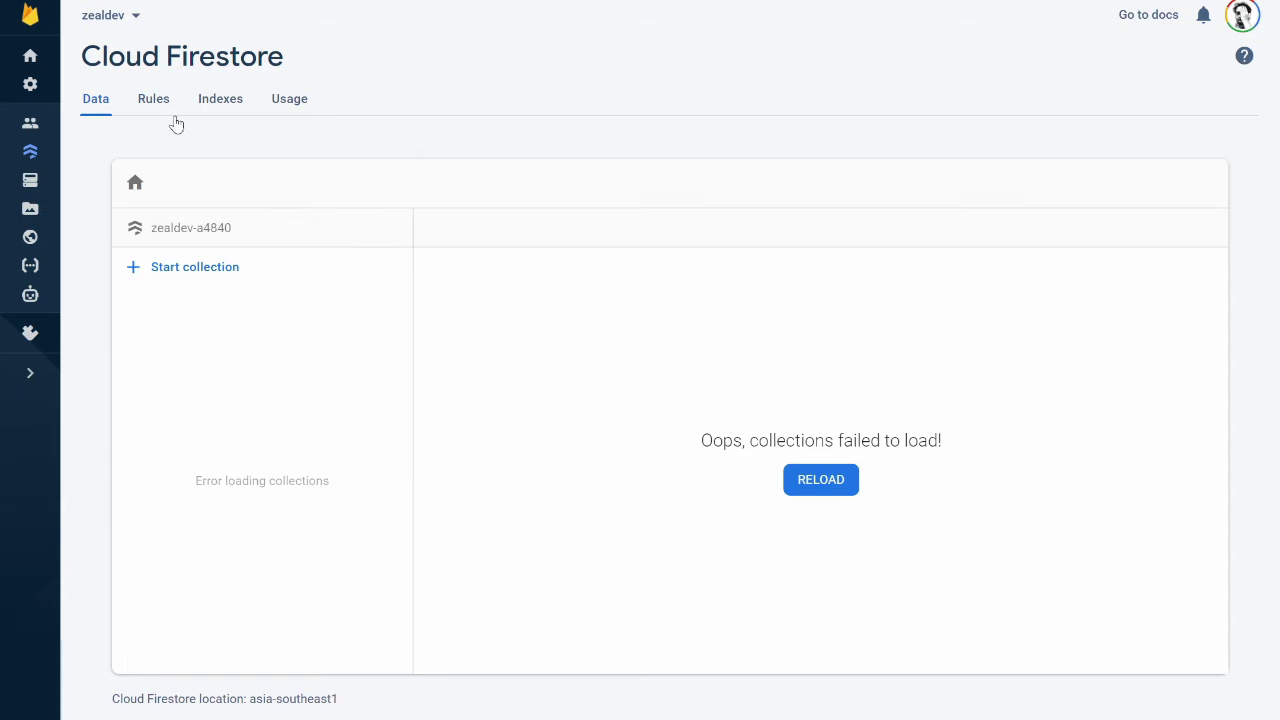
left_click(291, 106)
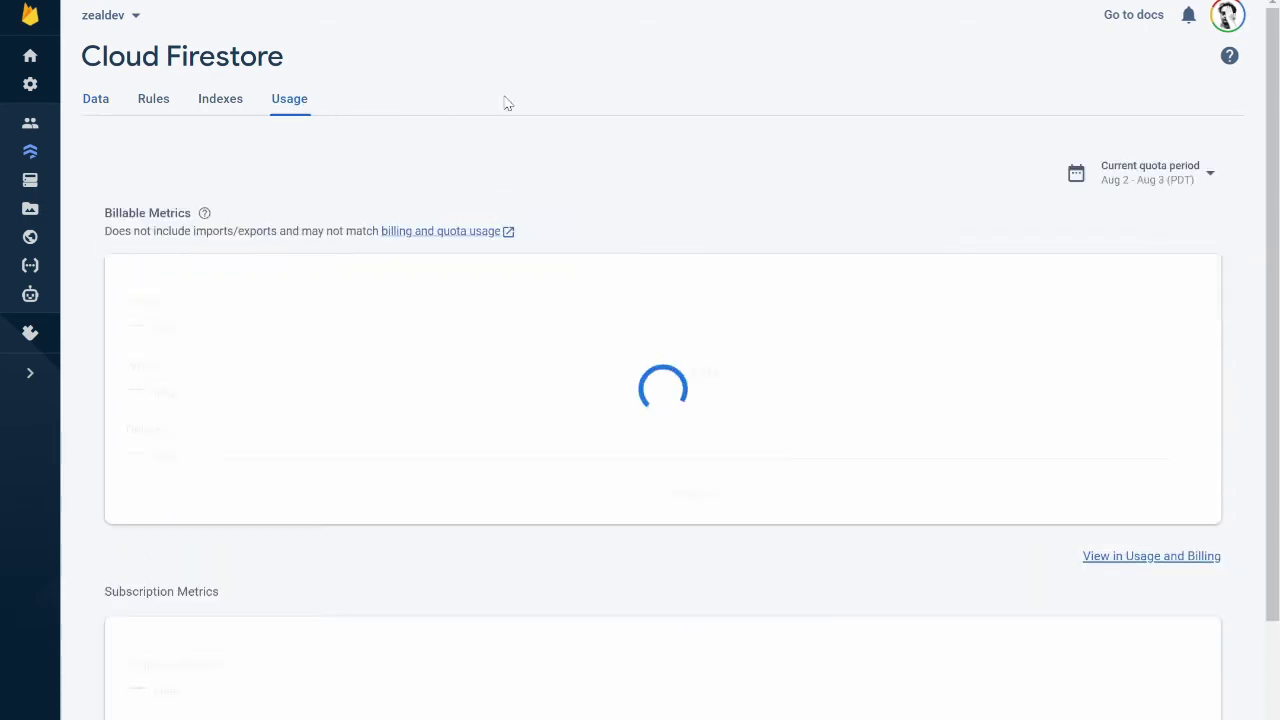
left_click(147, 111)
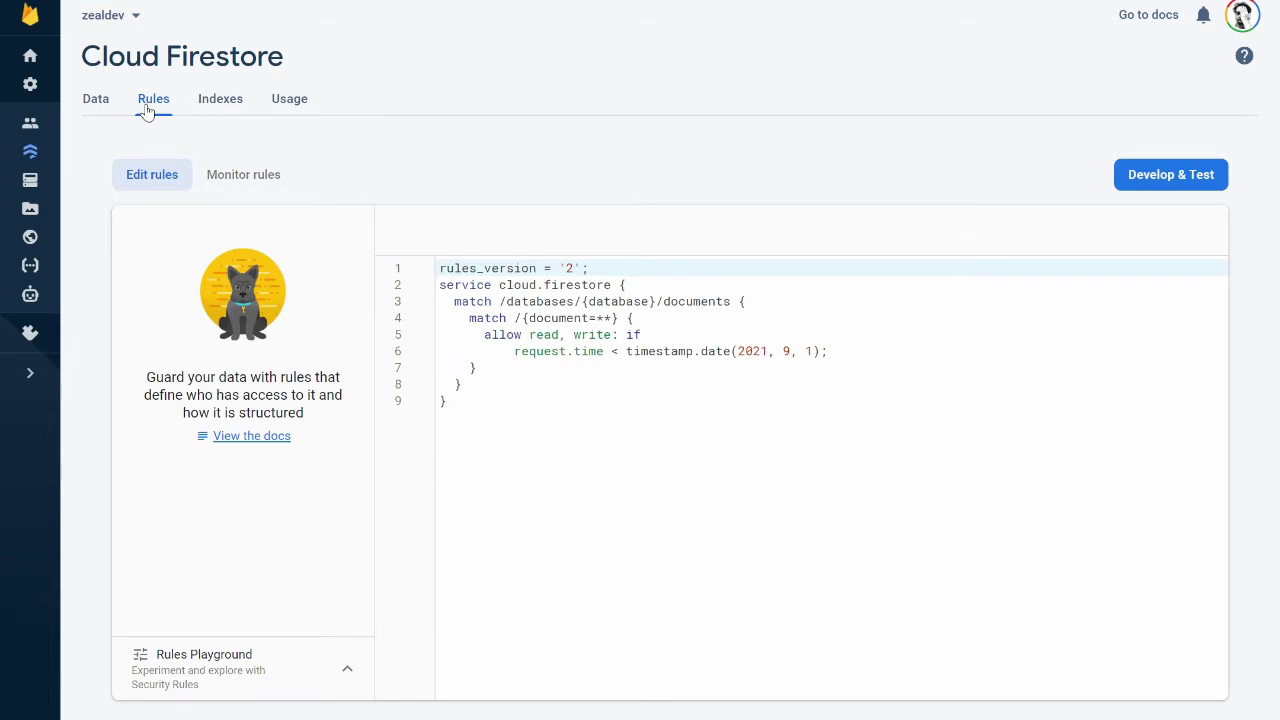
left_click(88, 106)
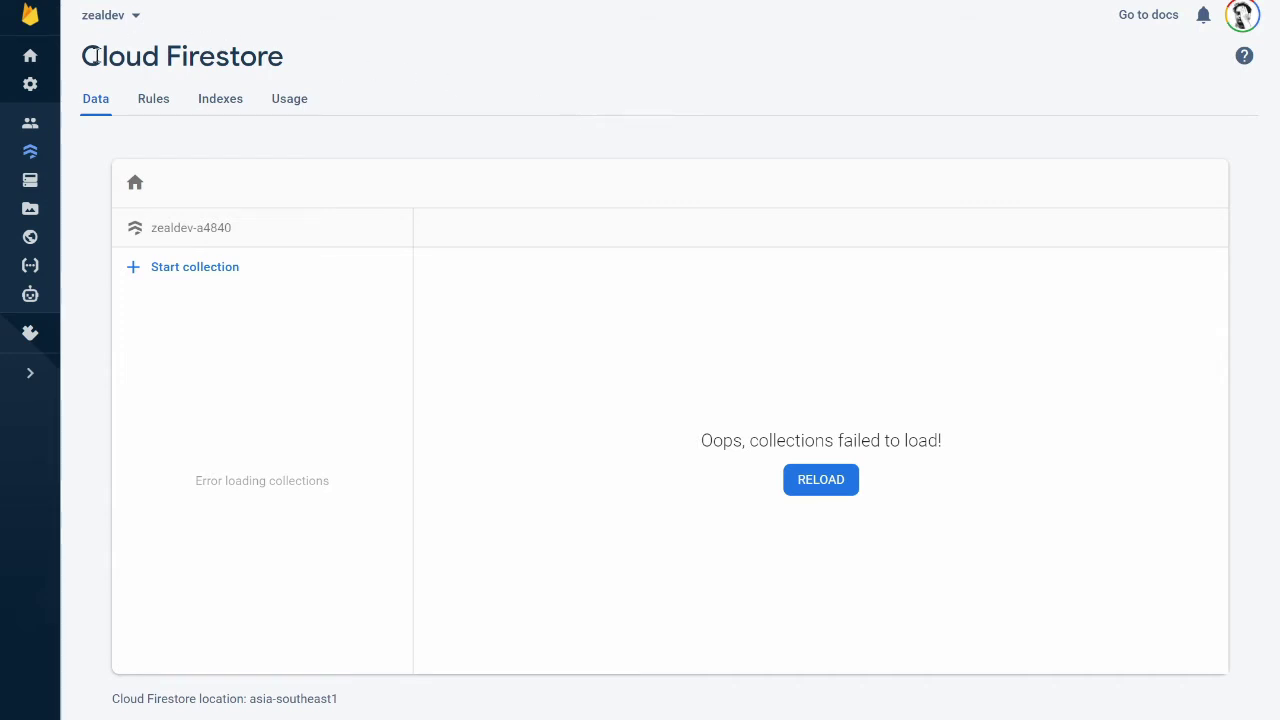
left_click(32, 62)
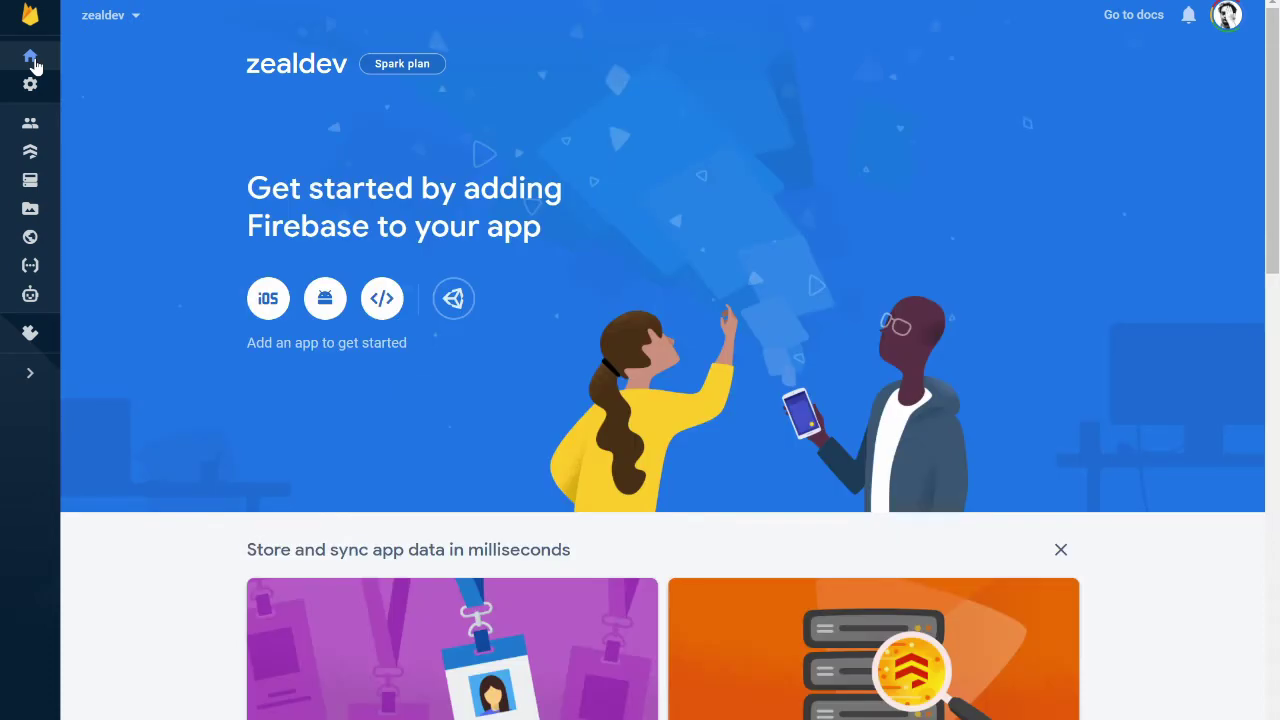
left_click(32, 86)
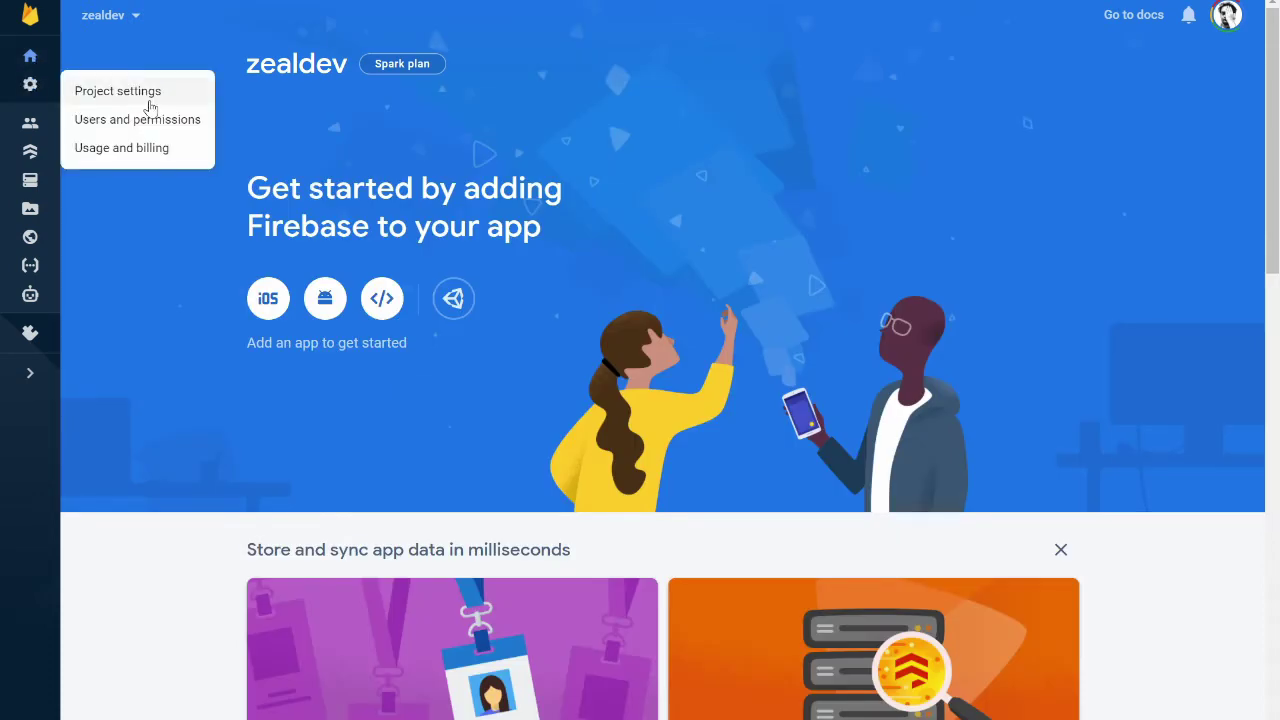
left_click(363, 129)
left_click(32, 86)
left_click(146, 92)
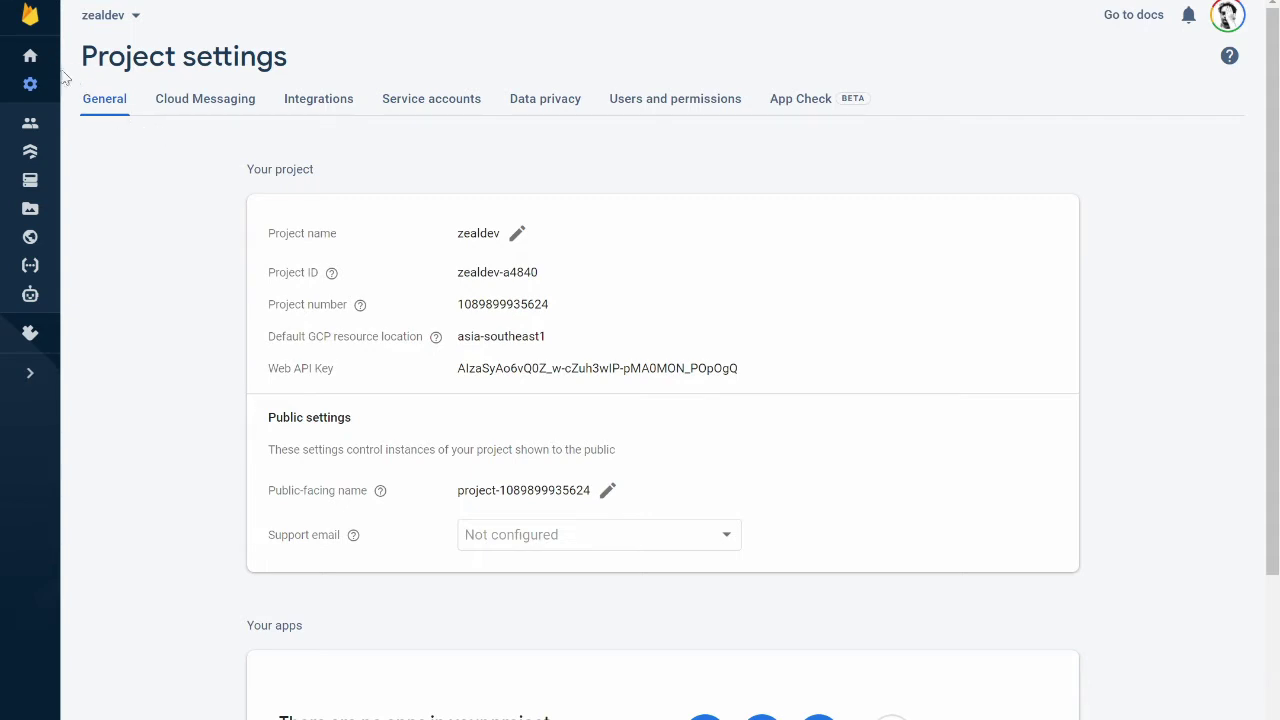
left_click(30, 55)
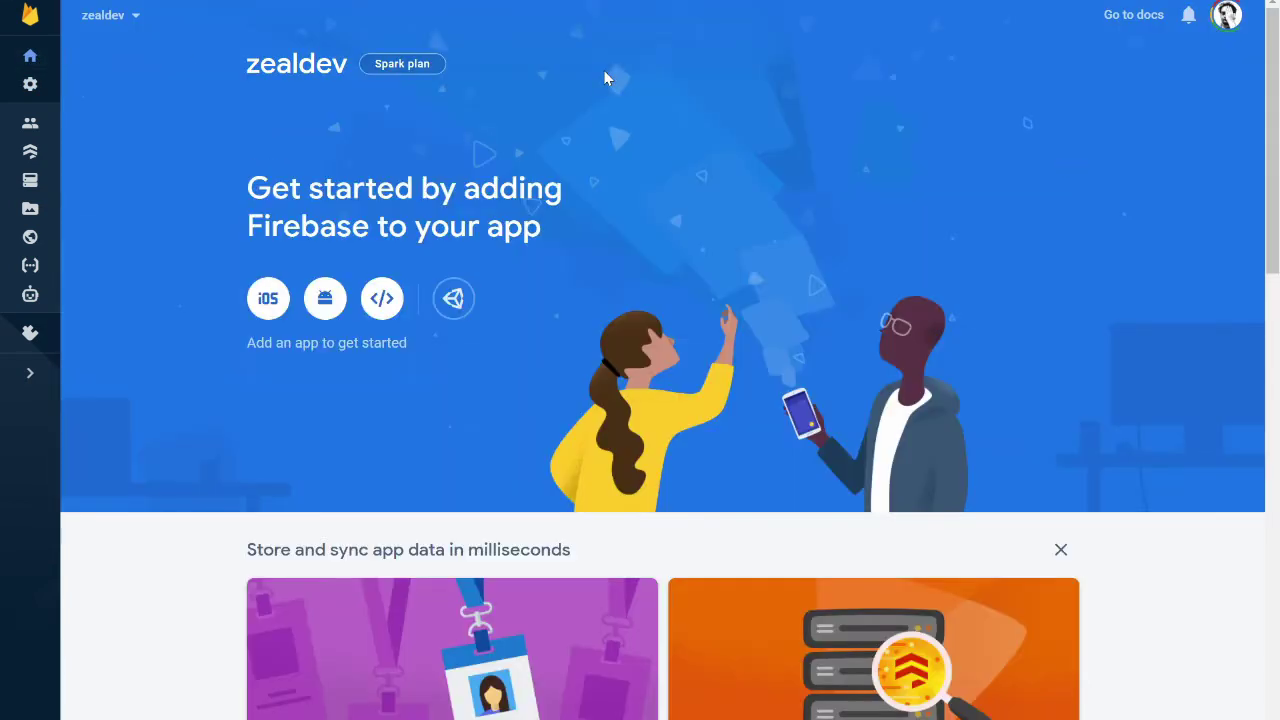
Register a web app nicknamed zeal and review its Firebase SDK config
left_click(382, 300)
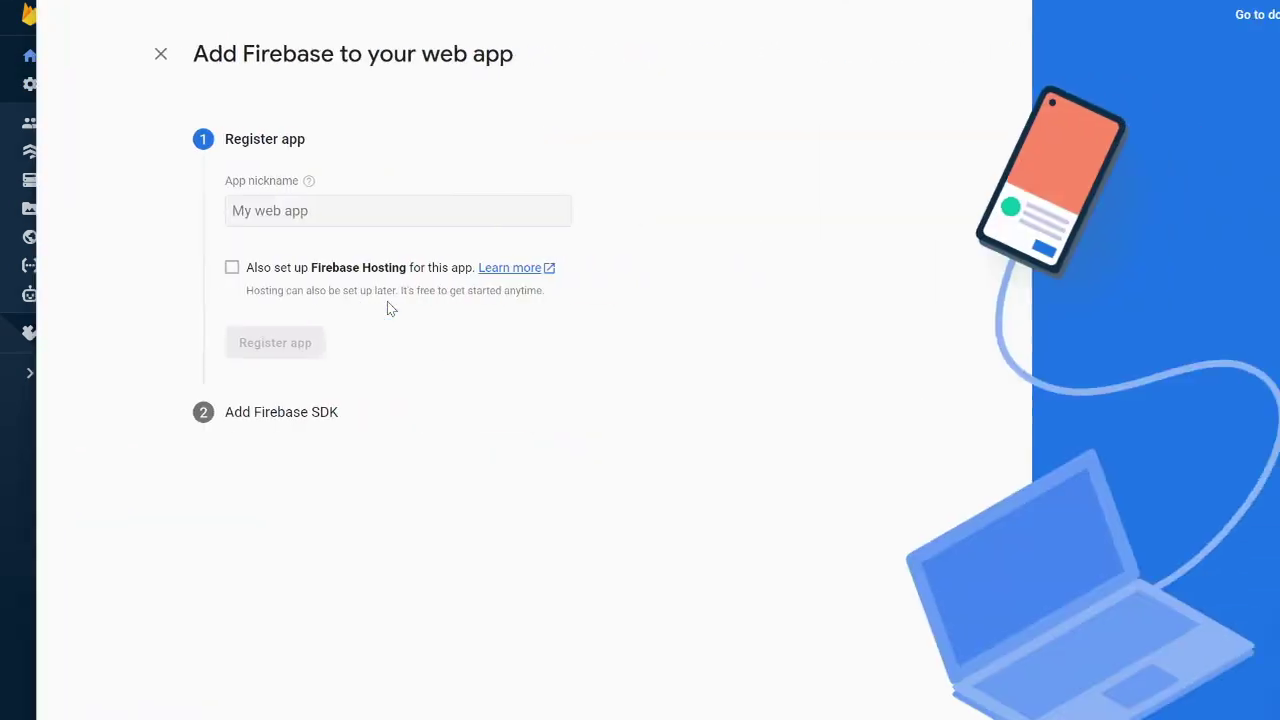
left_click(278, 207)
type("zwel")
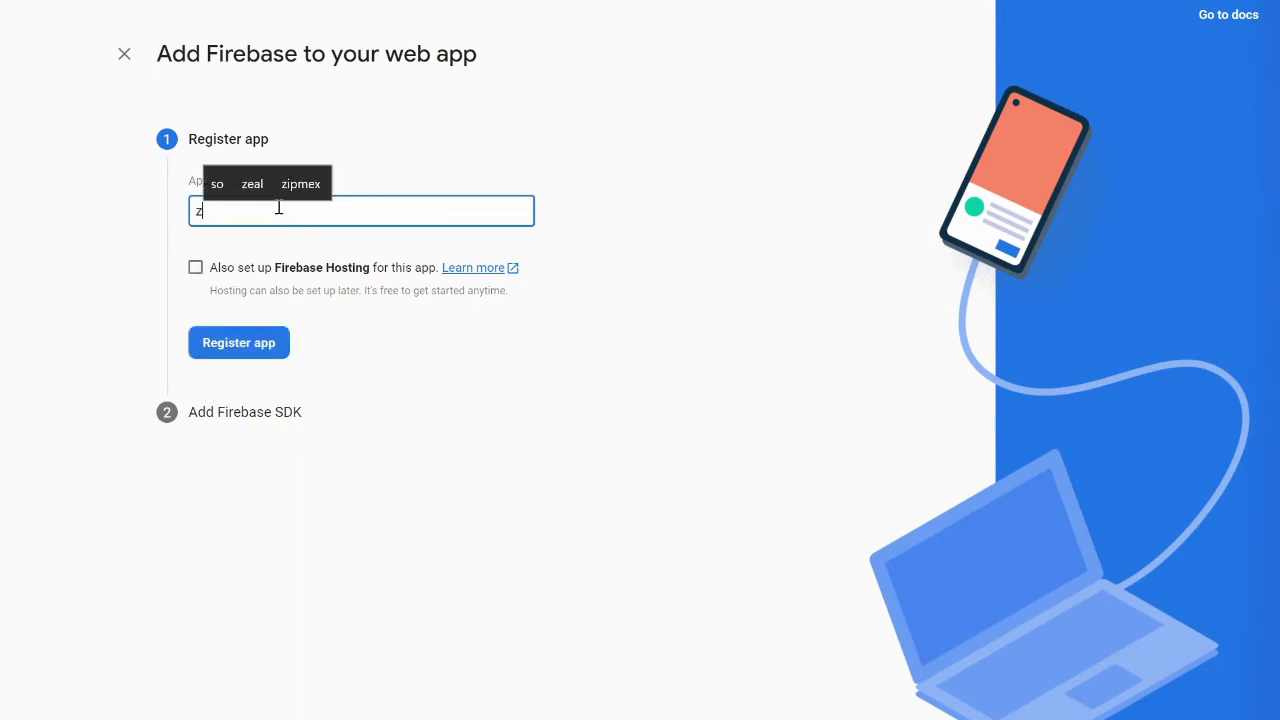
key("BackSpace")
key("BackSpace")
key("BackSpace")
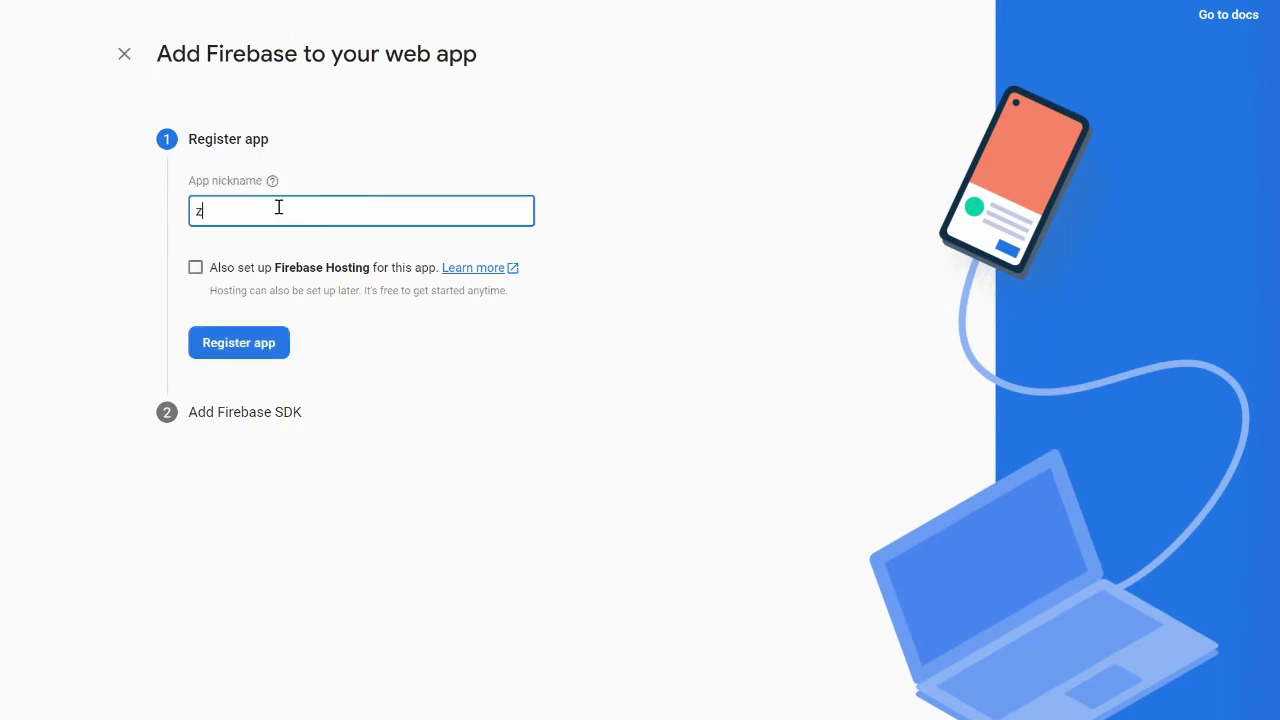
type("eal")
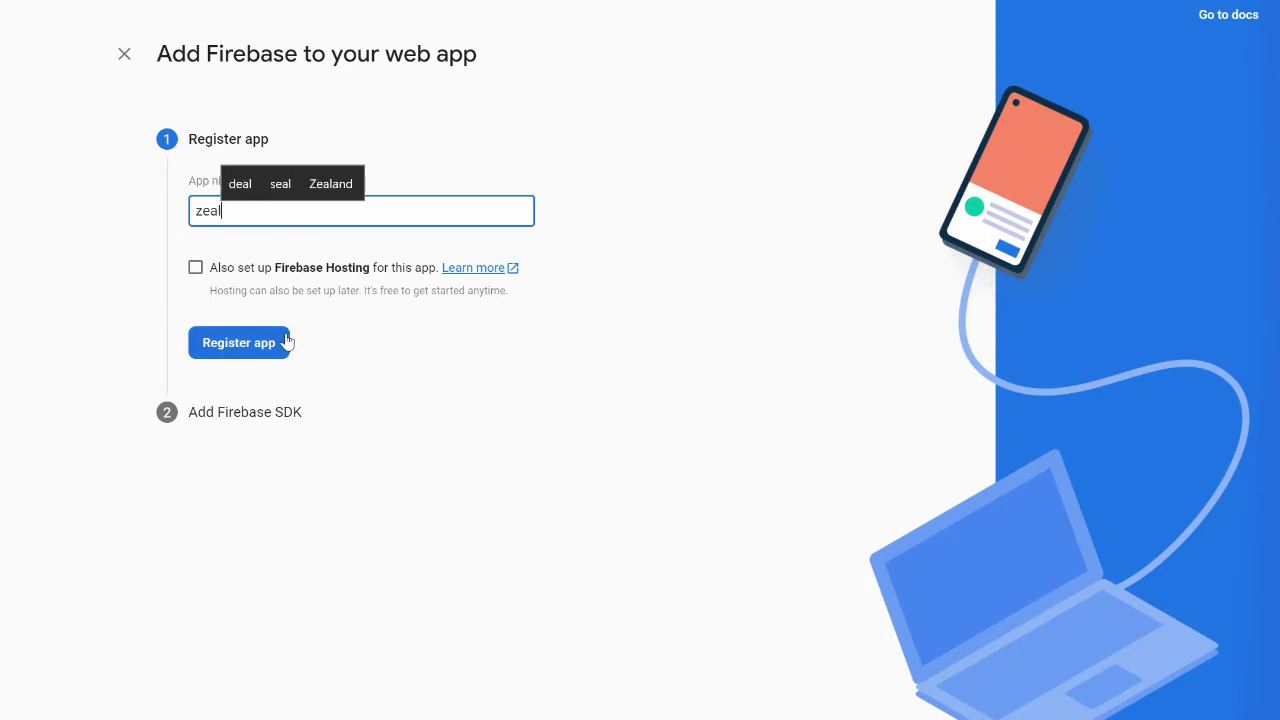
left_click(249, 350)
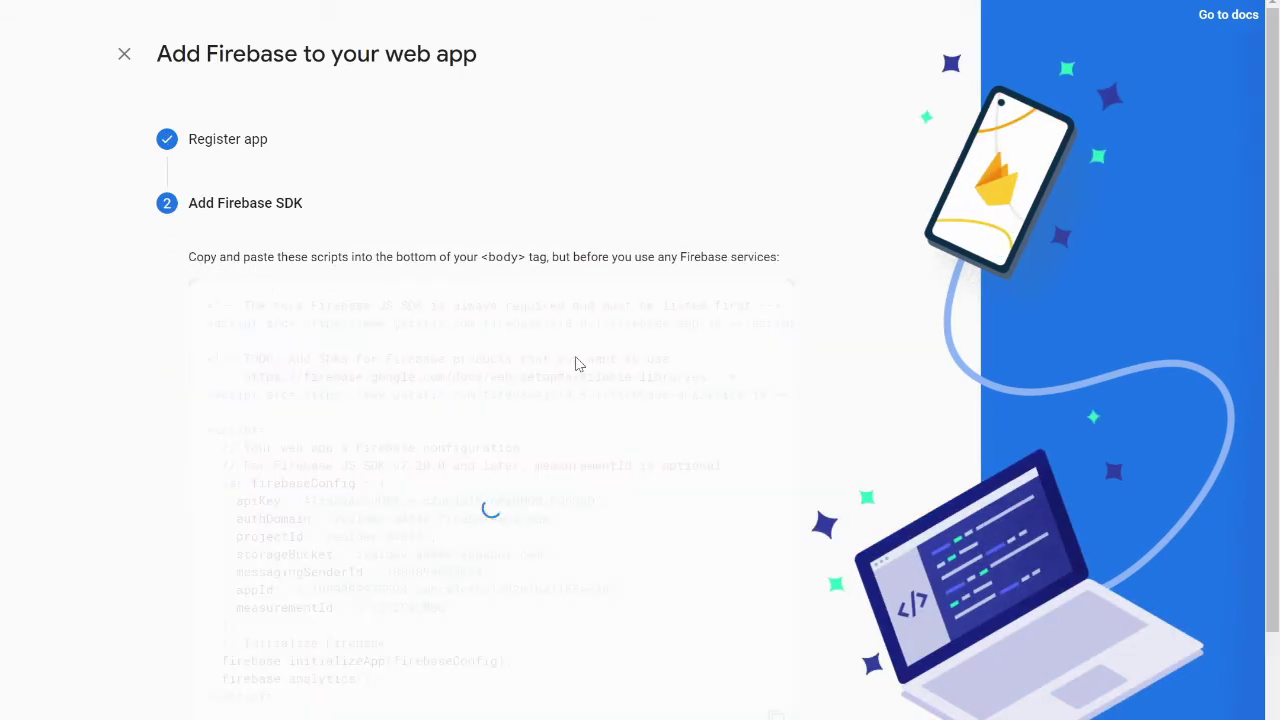
scroll(588, 490, "down", 1)
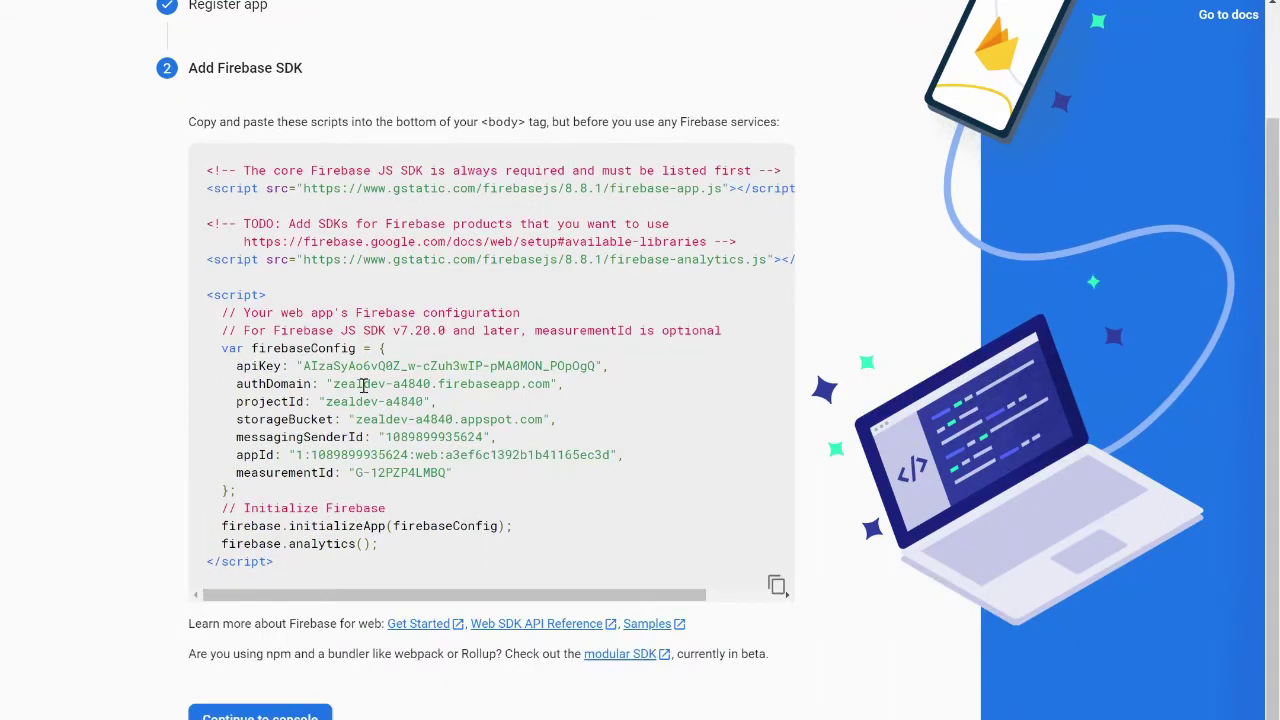
left_click(297, 716)
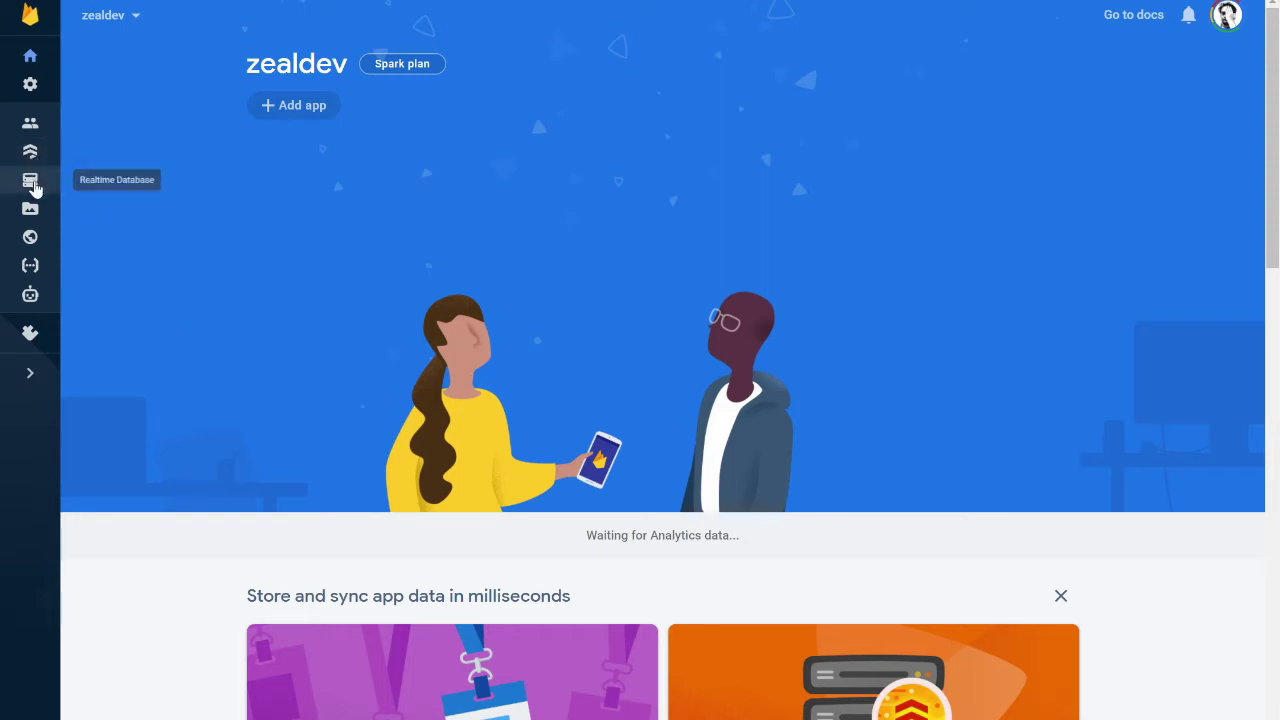
Complete the Firebase Hosting setup wizard for zealdev-a4840.web.app and firebaseapp.com
left_click(31, 238)
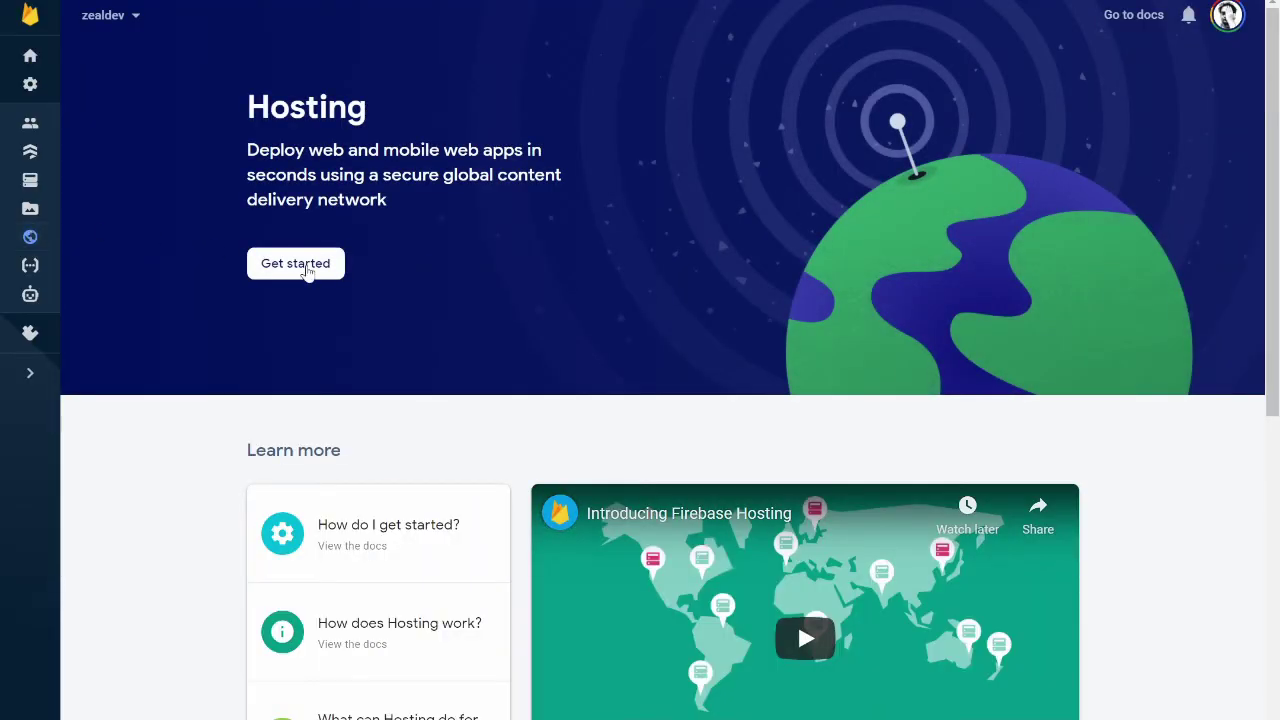
left_click(307, 272)
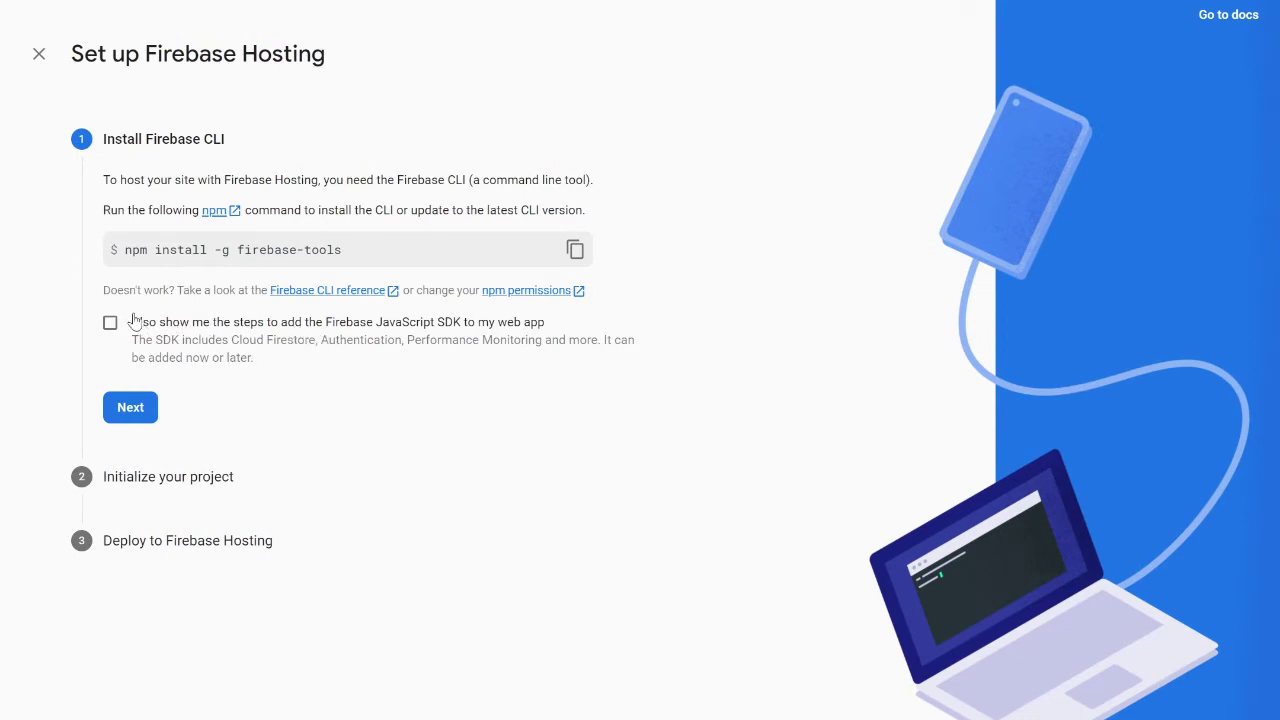
left_click(131, 408)
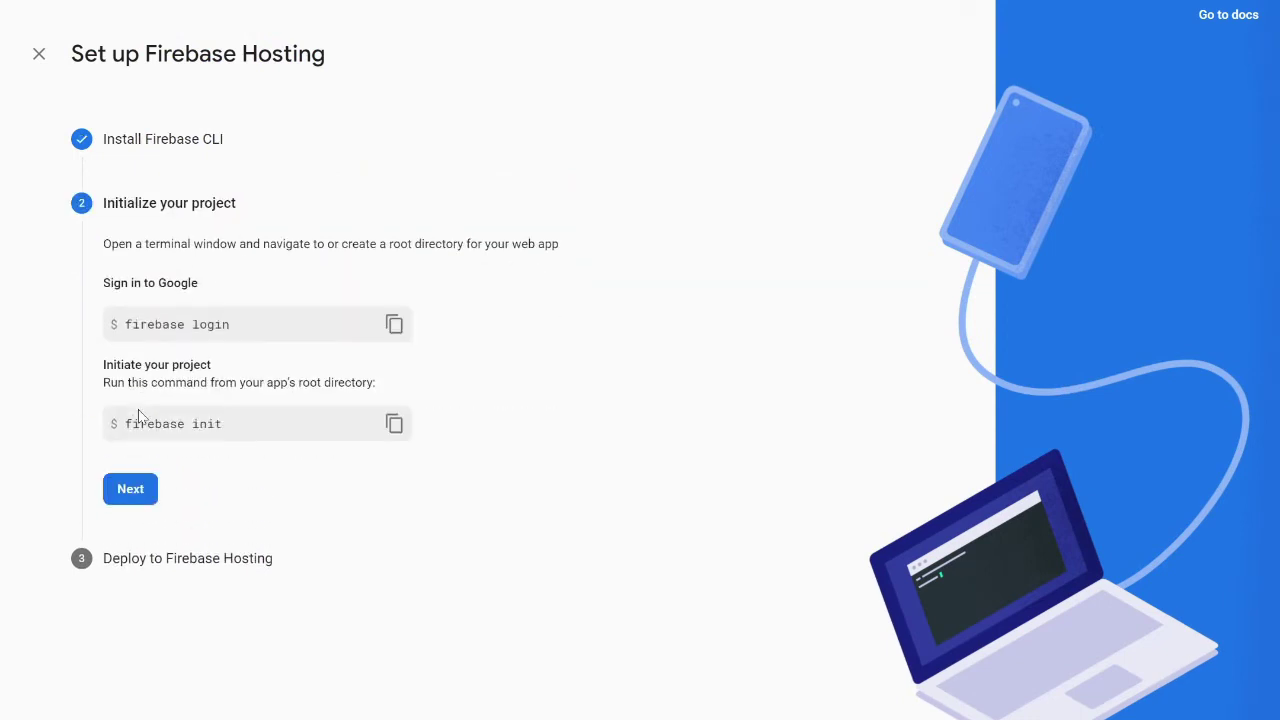
left_click(142, 496)
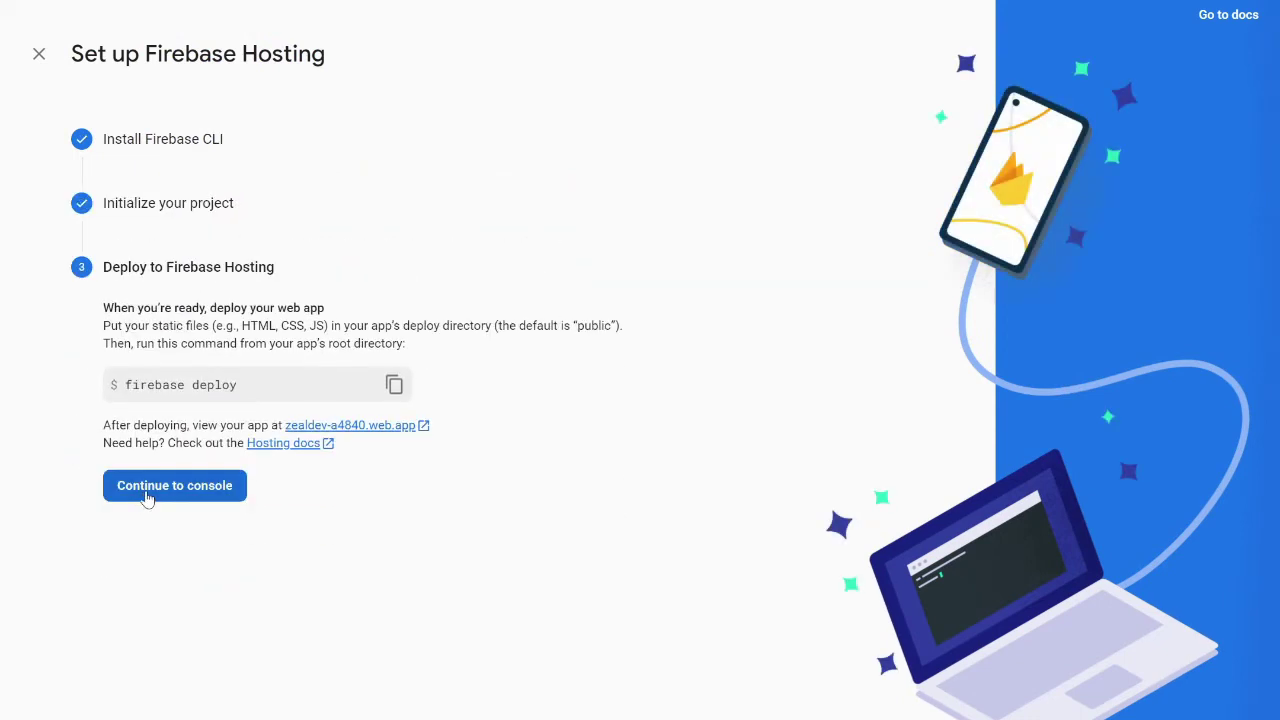
left_click(196, 496)
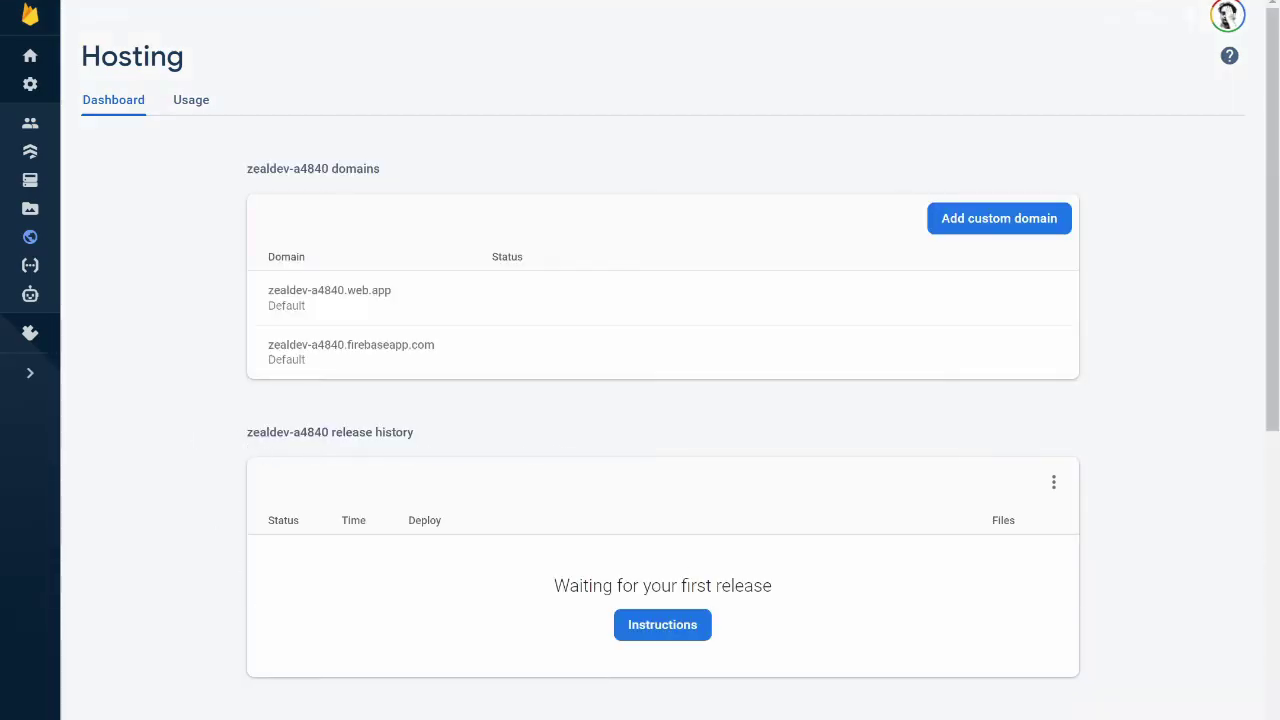
key("alt+Tab")
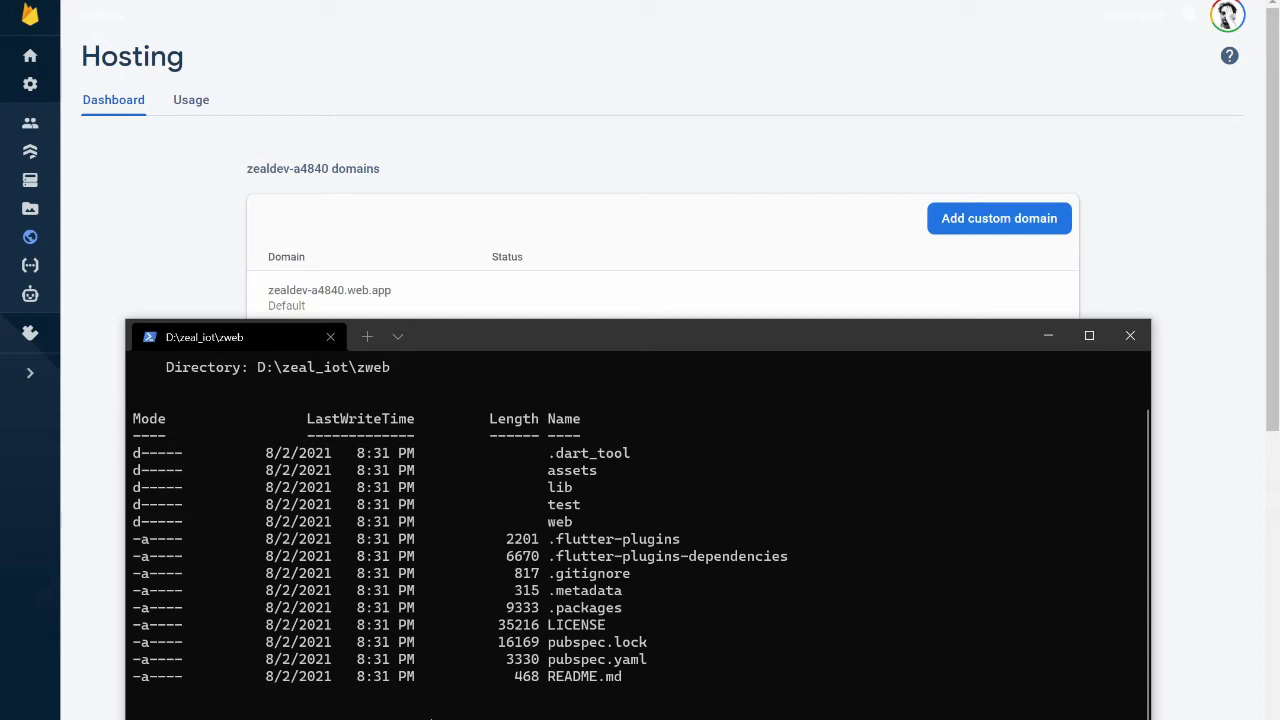
Initialize Hosting in zweb for zealdev-a4840 with public directory build/web, declining SPA and GitHub builds
key("Return")
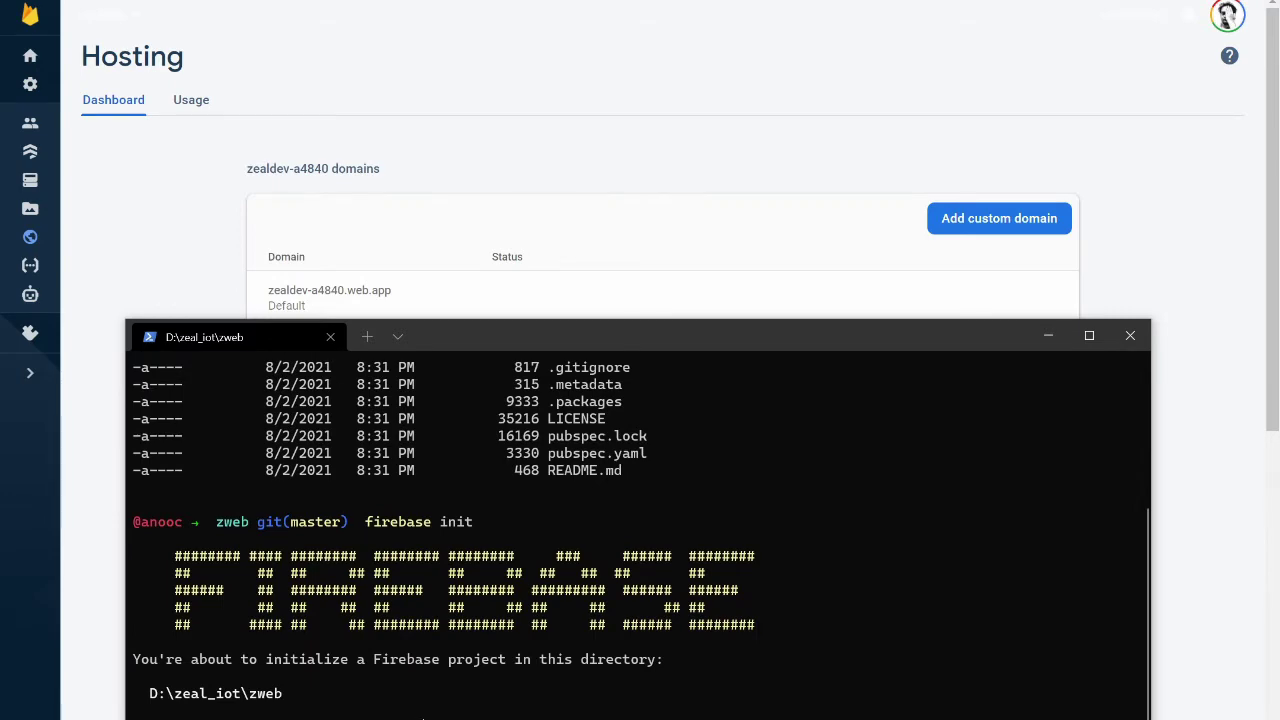
key("Return")
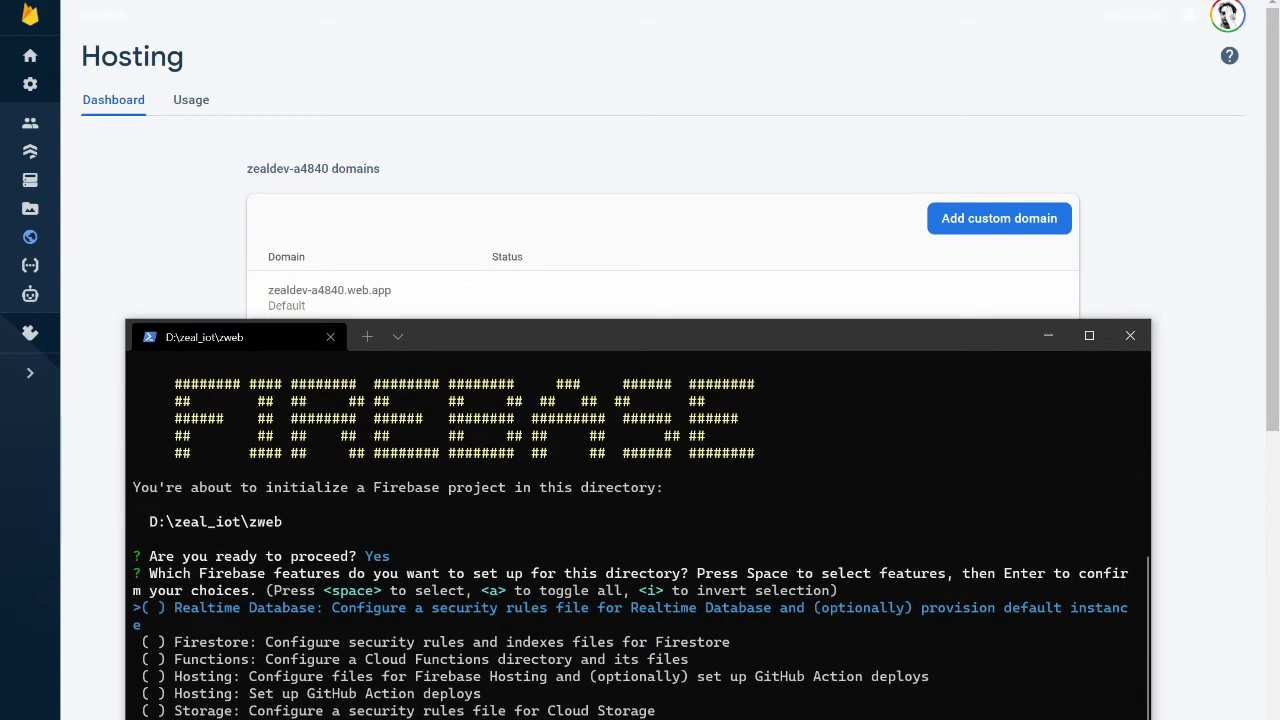
key("Down")
key("Down")
key("Down")
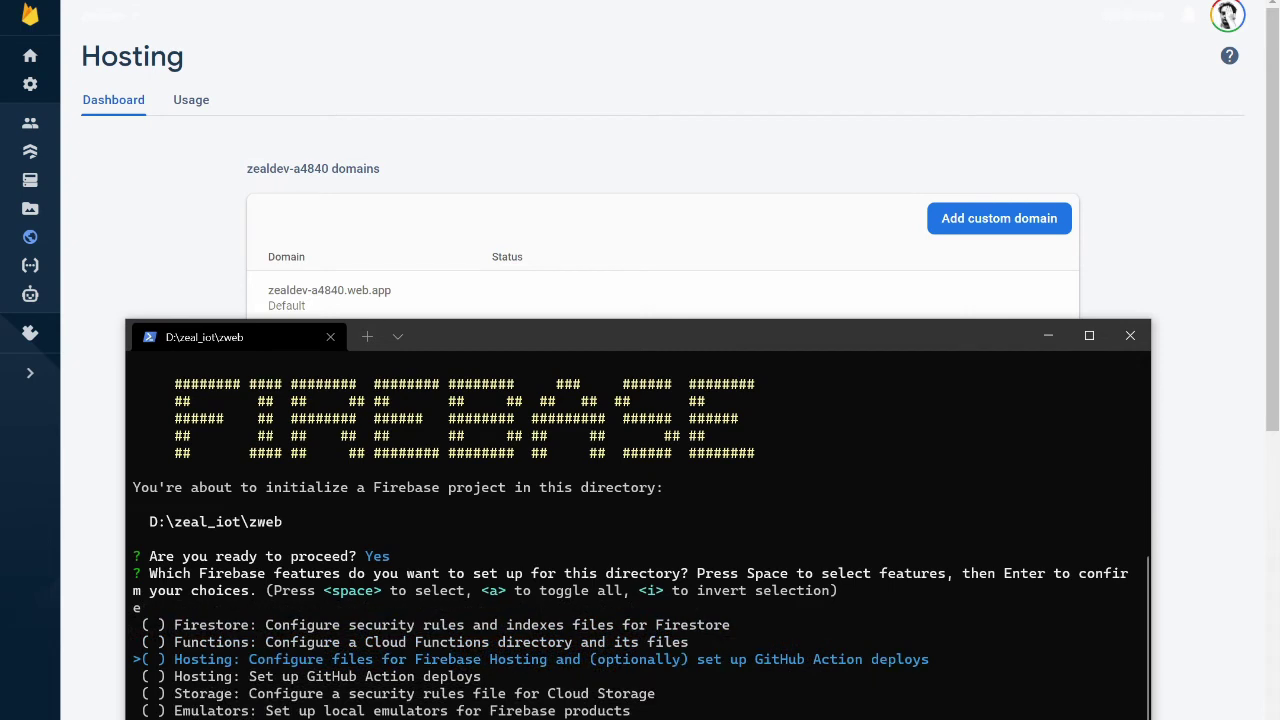
key("space")
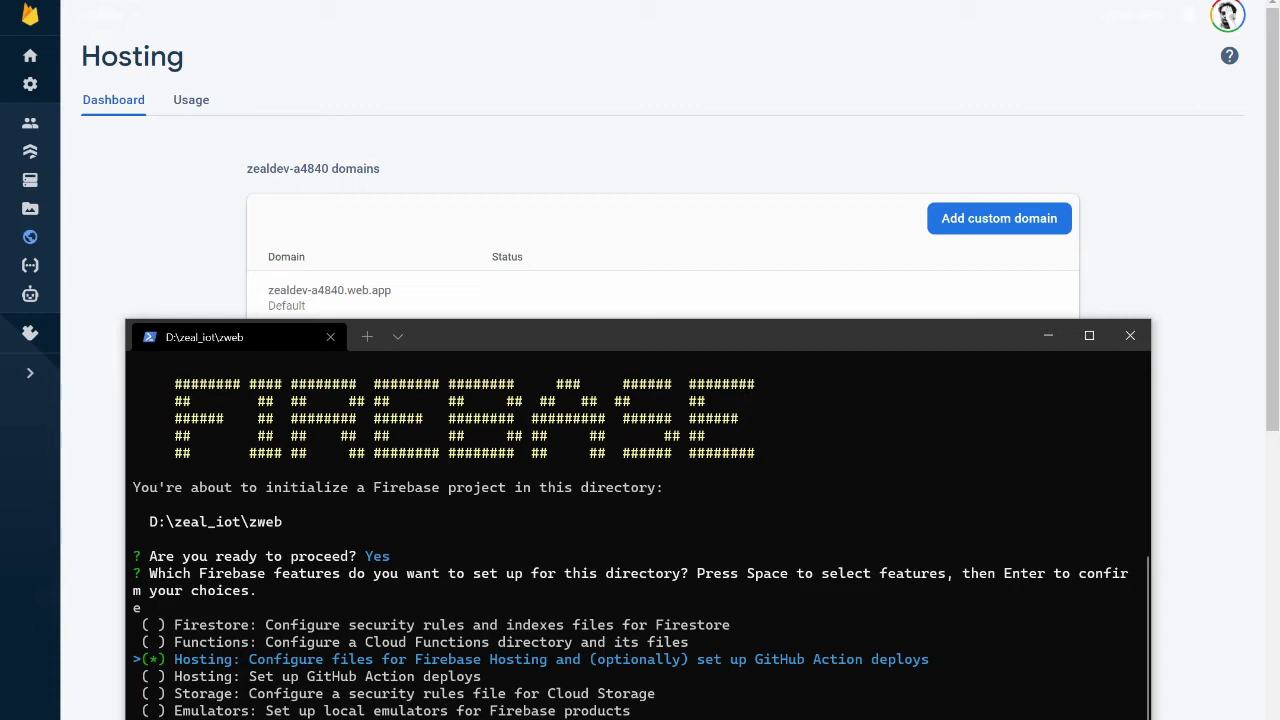
key("Return")
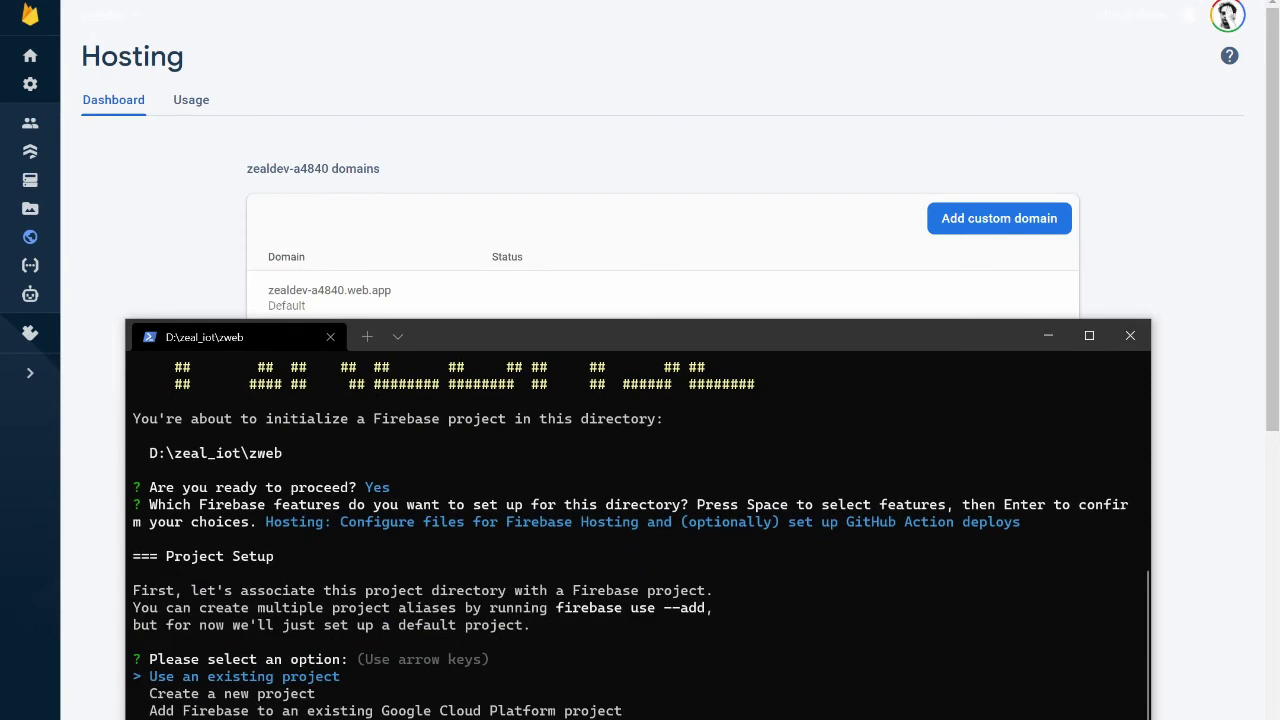
key("Return")
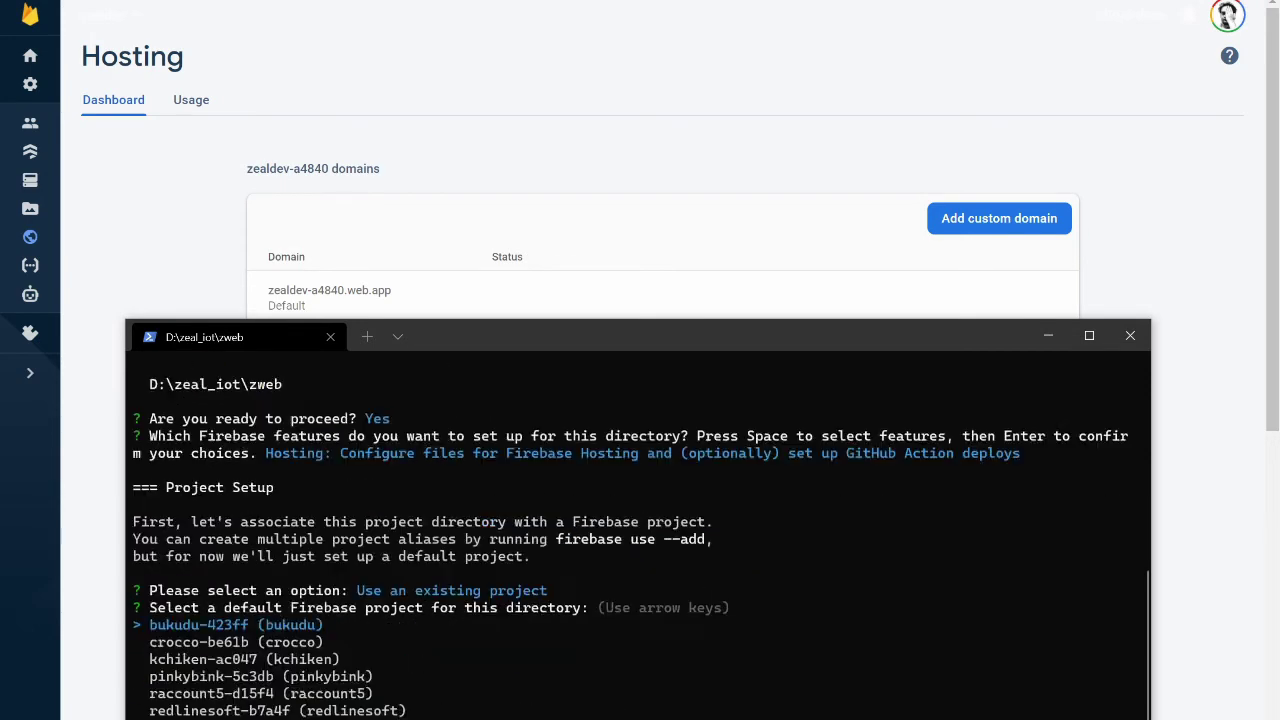
key("Down")
key("Down")
key("Down")
key("Down")
key("Down")
key("Down")
key("Down")
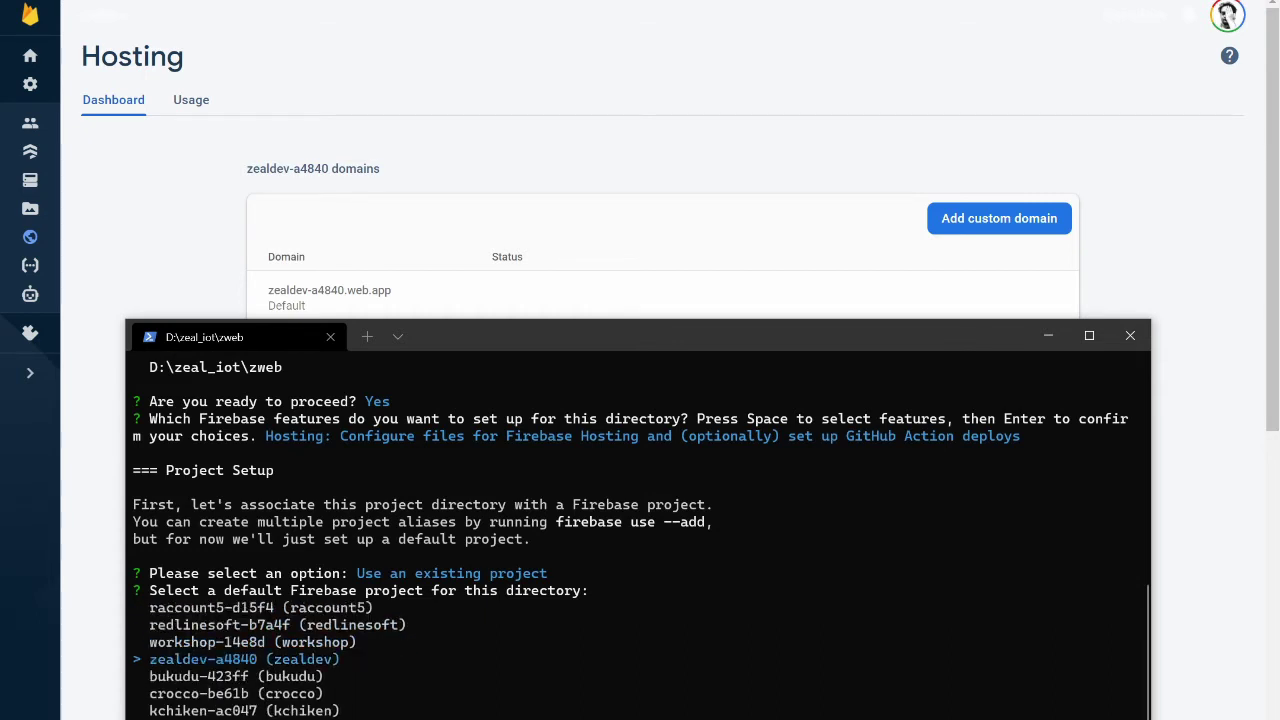
key("Return")
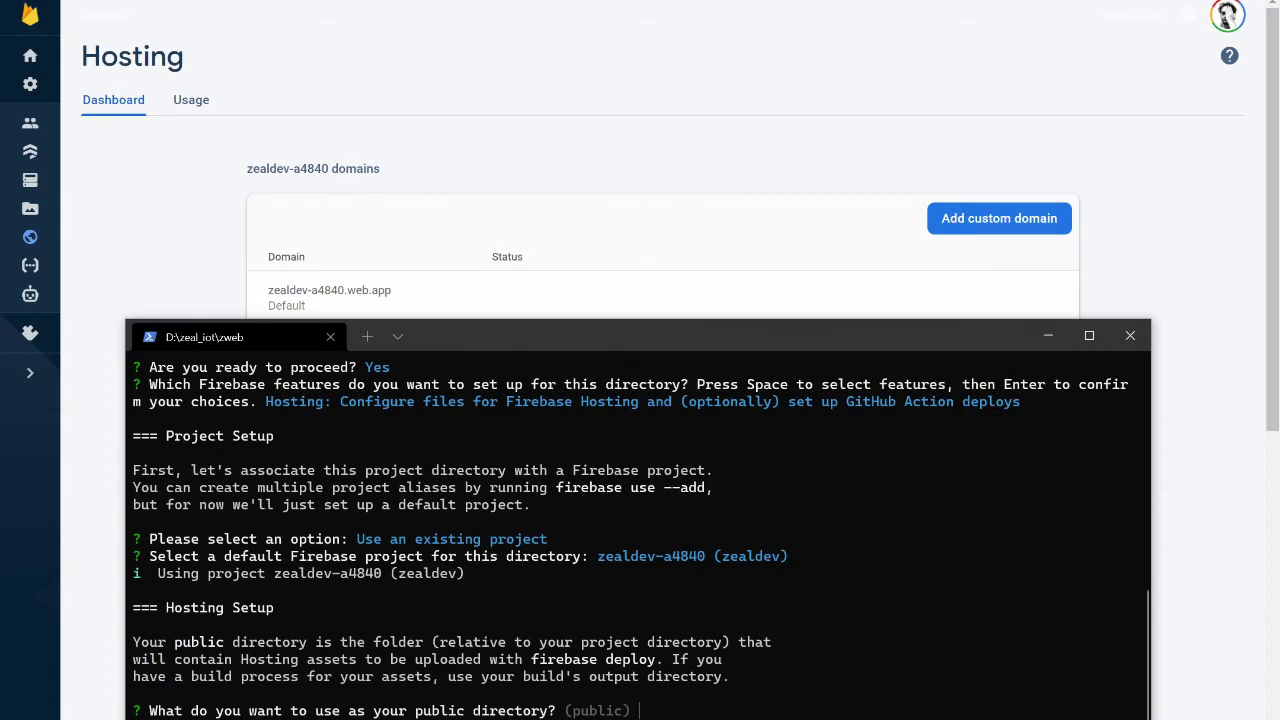
type("build/web")
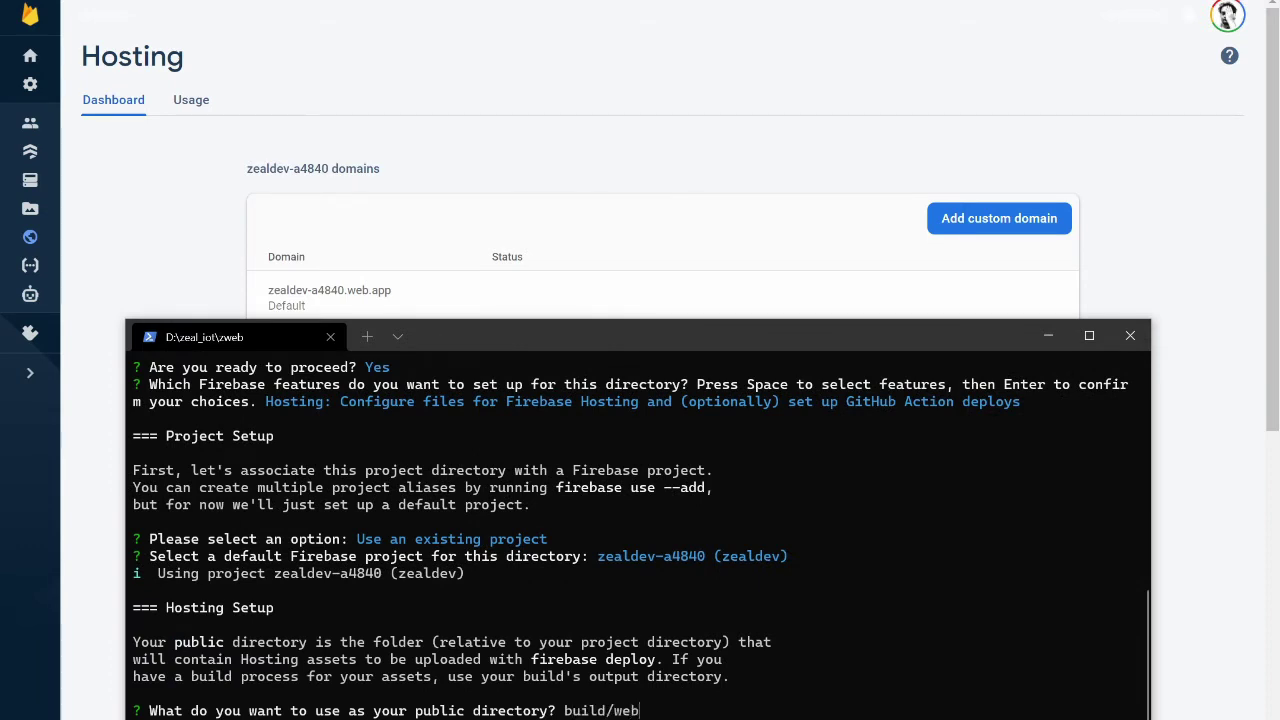
key("Return")
key("Return")
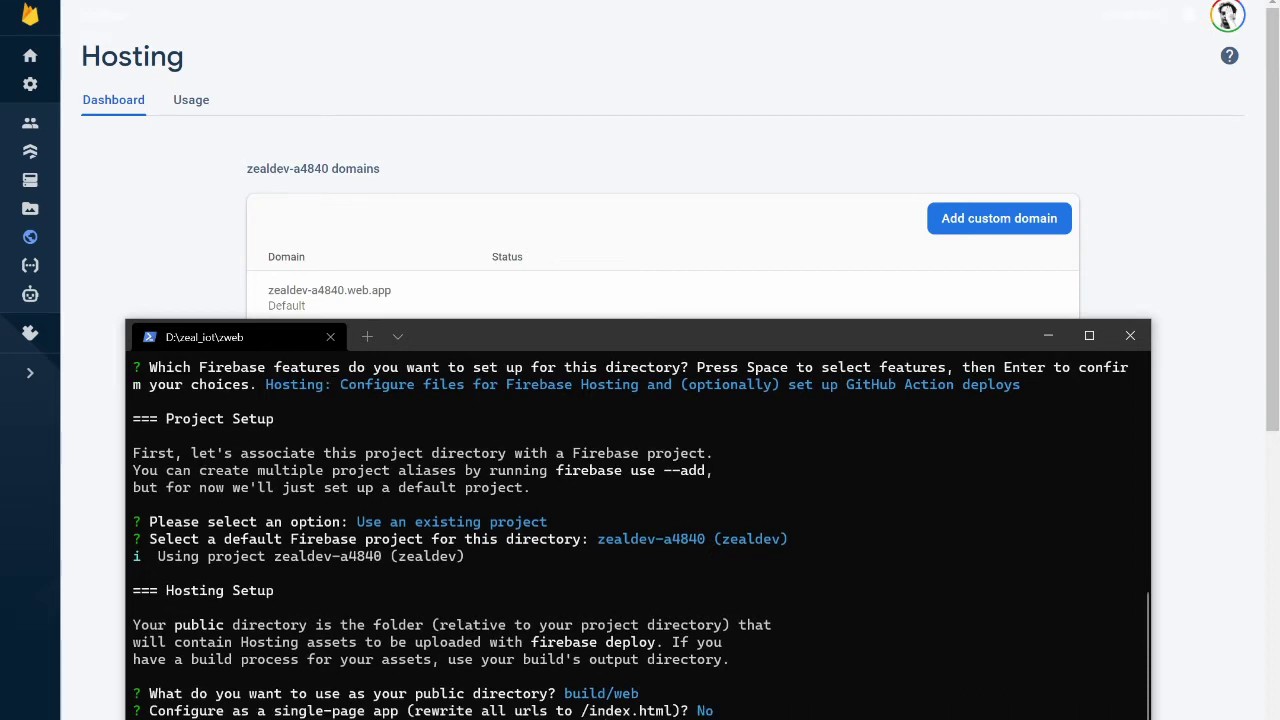
key("Return")
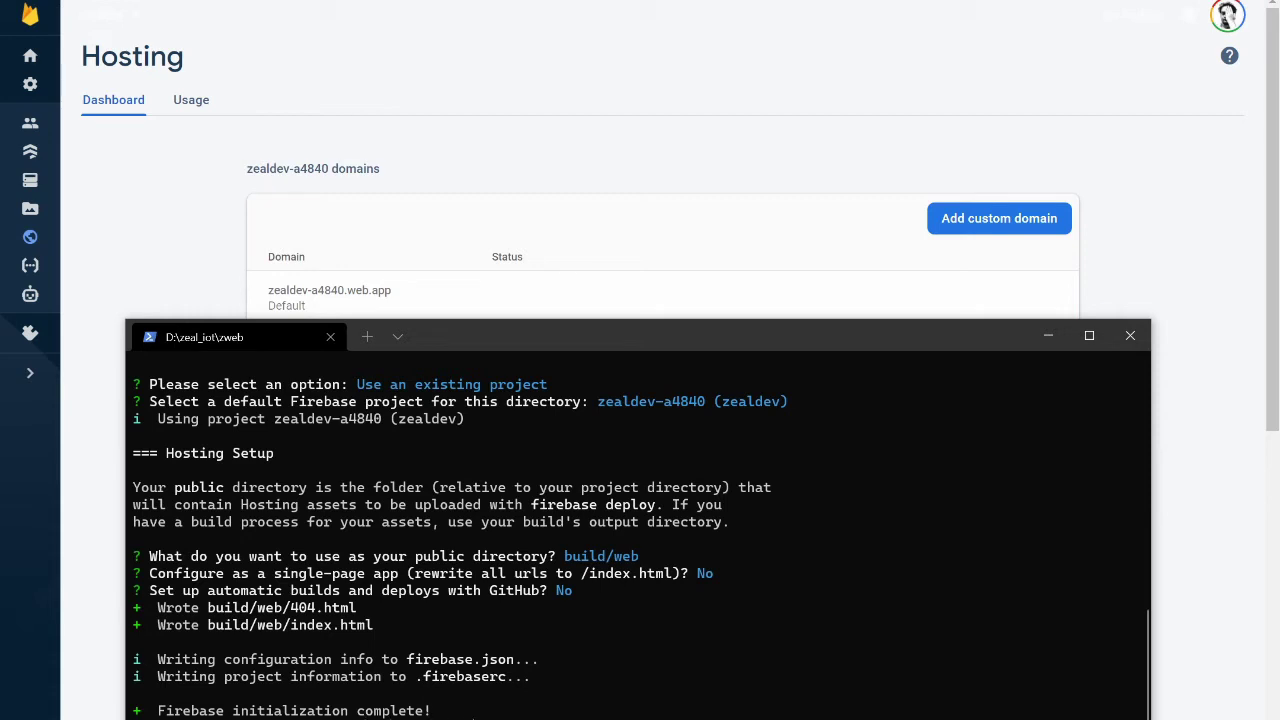
Run flutter build web and list the generated build/web files
type("flutter build web")
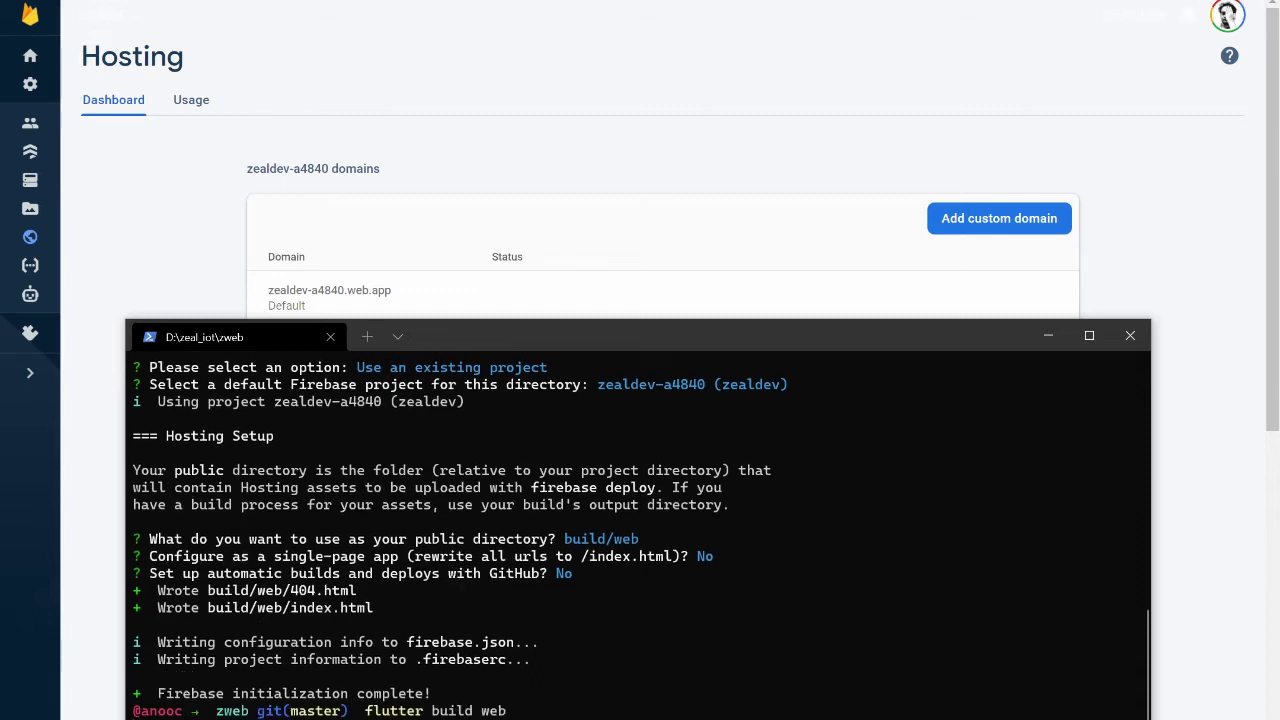
key("Return")
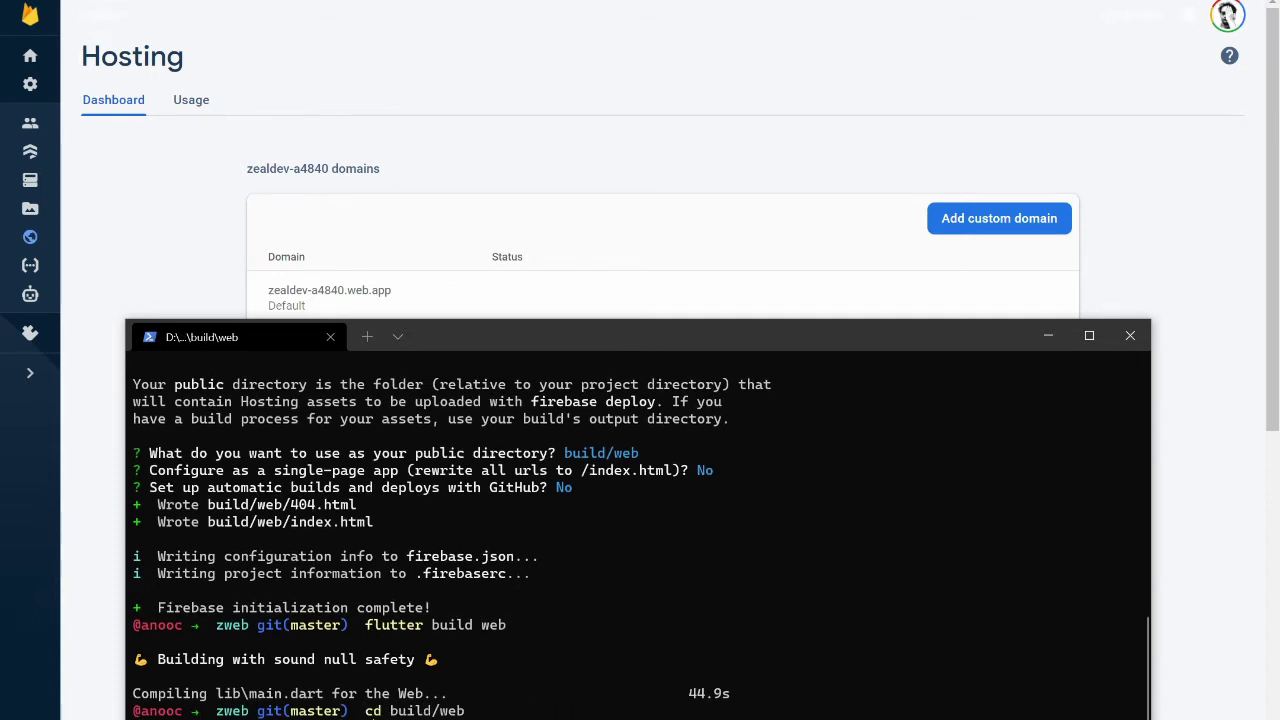
key("Return")
type("ls")
key("Return")
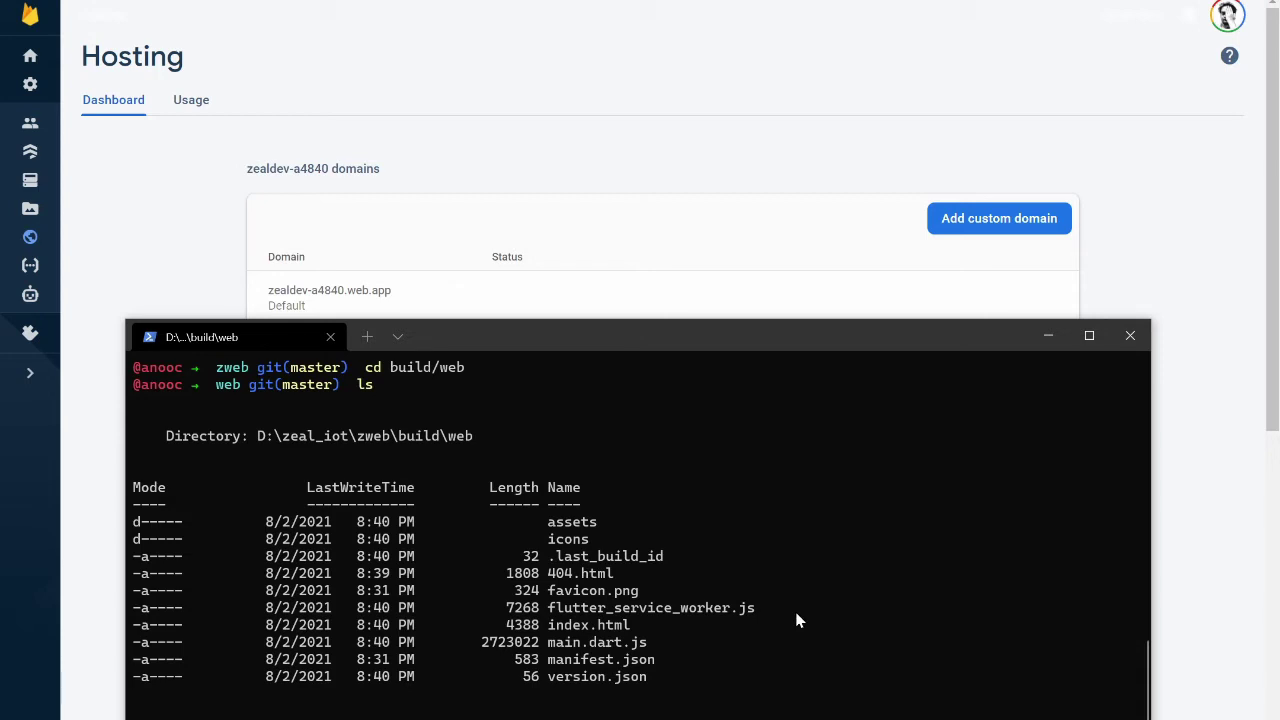
Go back up to the zweb folder and open it in VS Code with 'code .'
type("cd ..")
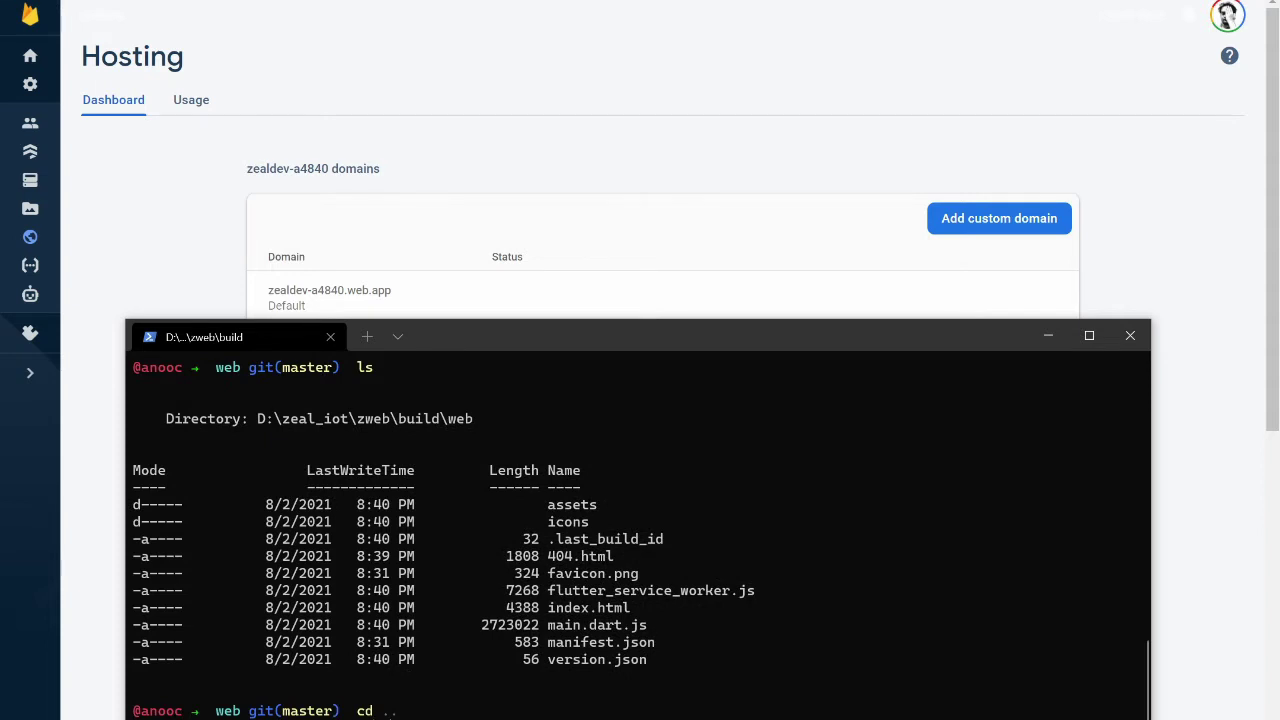
key("Return")
type("cd ..")
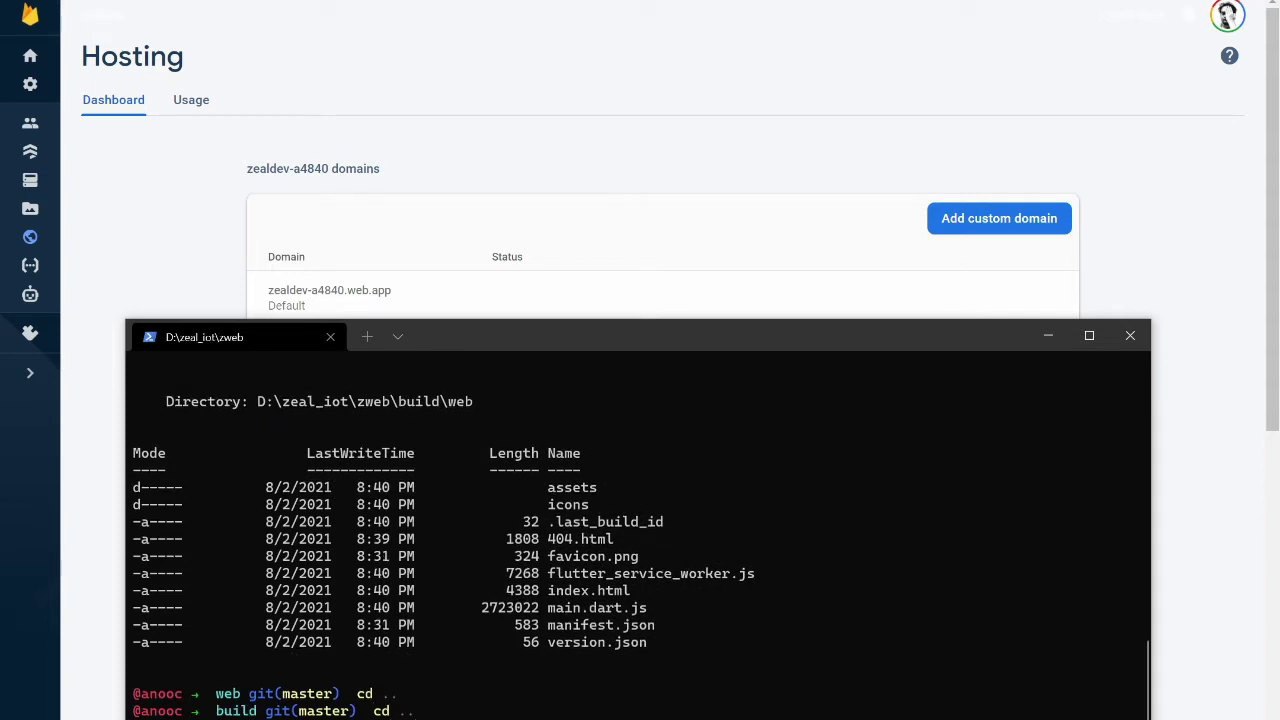
key("Return")
type("code .")
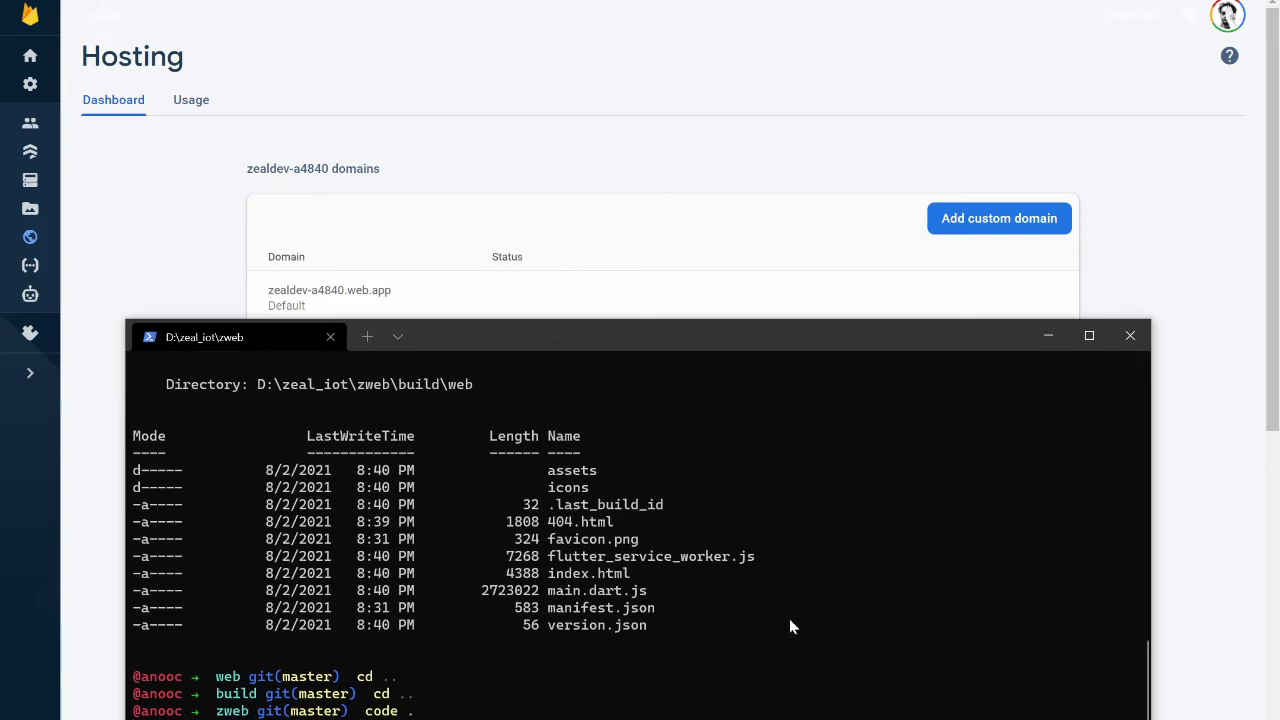
key("Return")
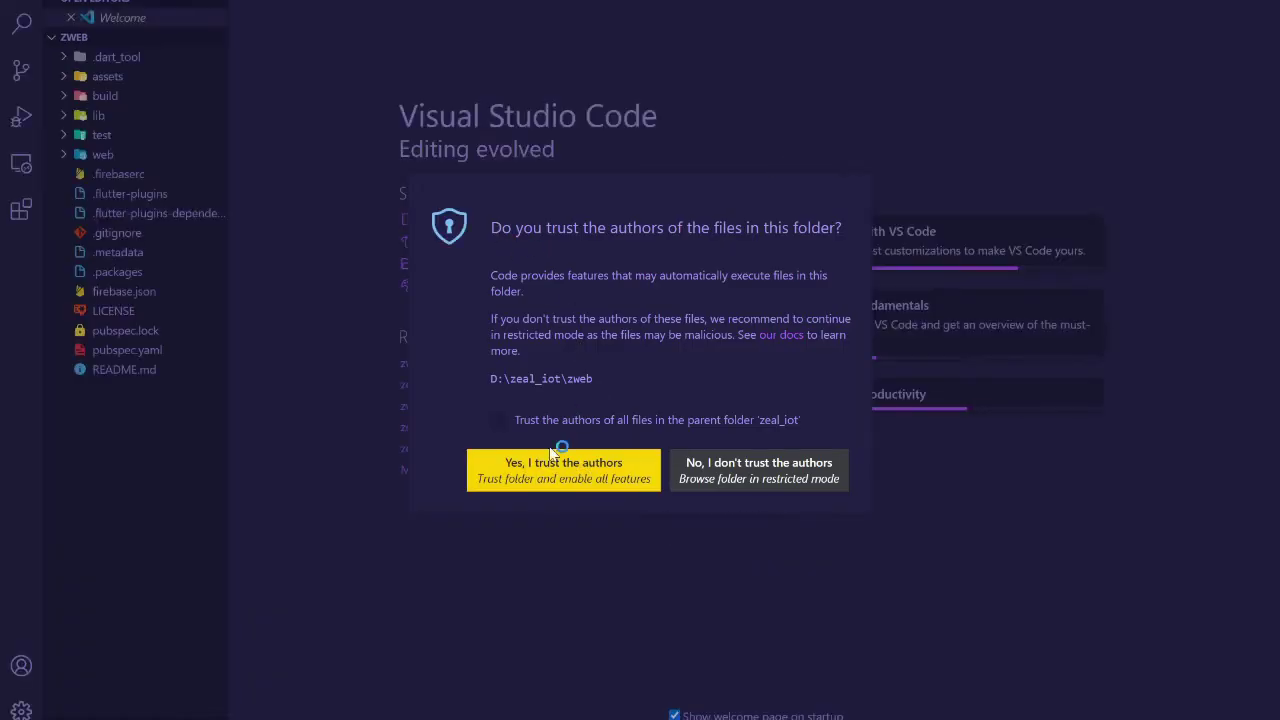
Trust the workspace, open lib/config.dart, then bring the Firebase Hosting page forward
left_click(542, 460)
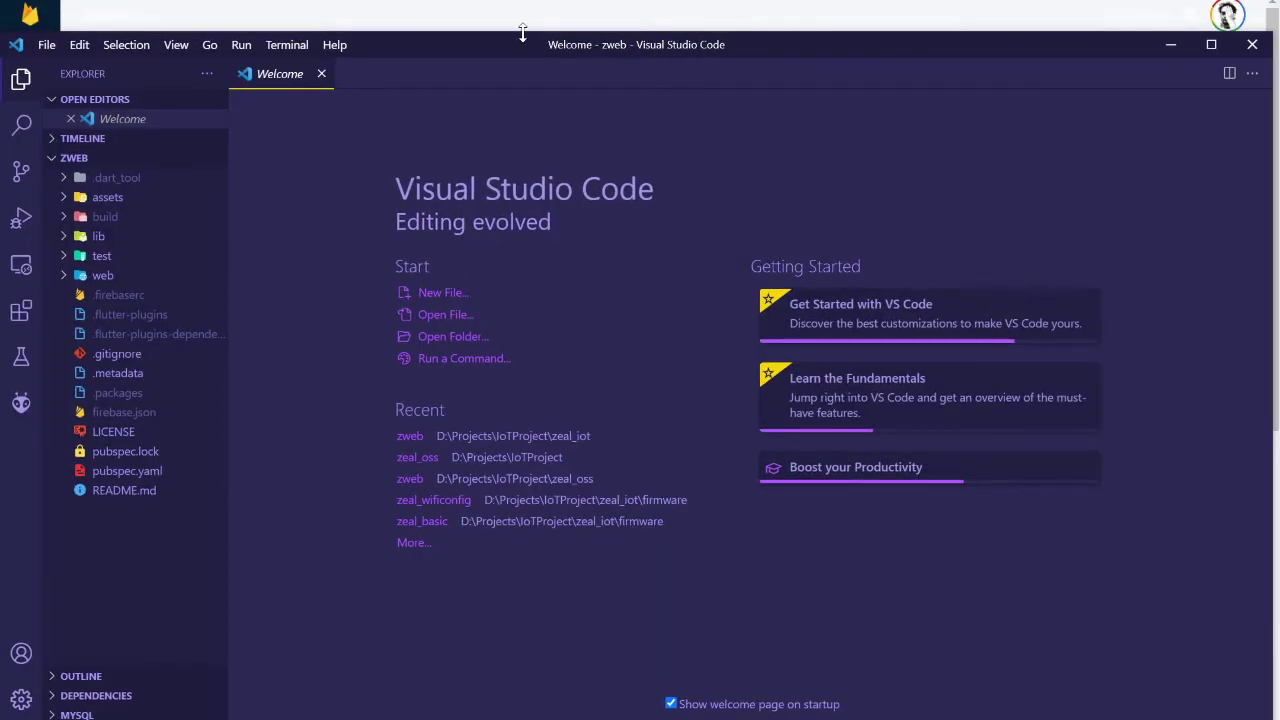
left_click_drag(521, 37, 516, 129)
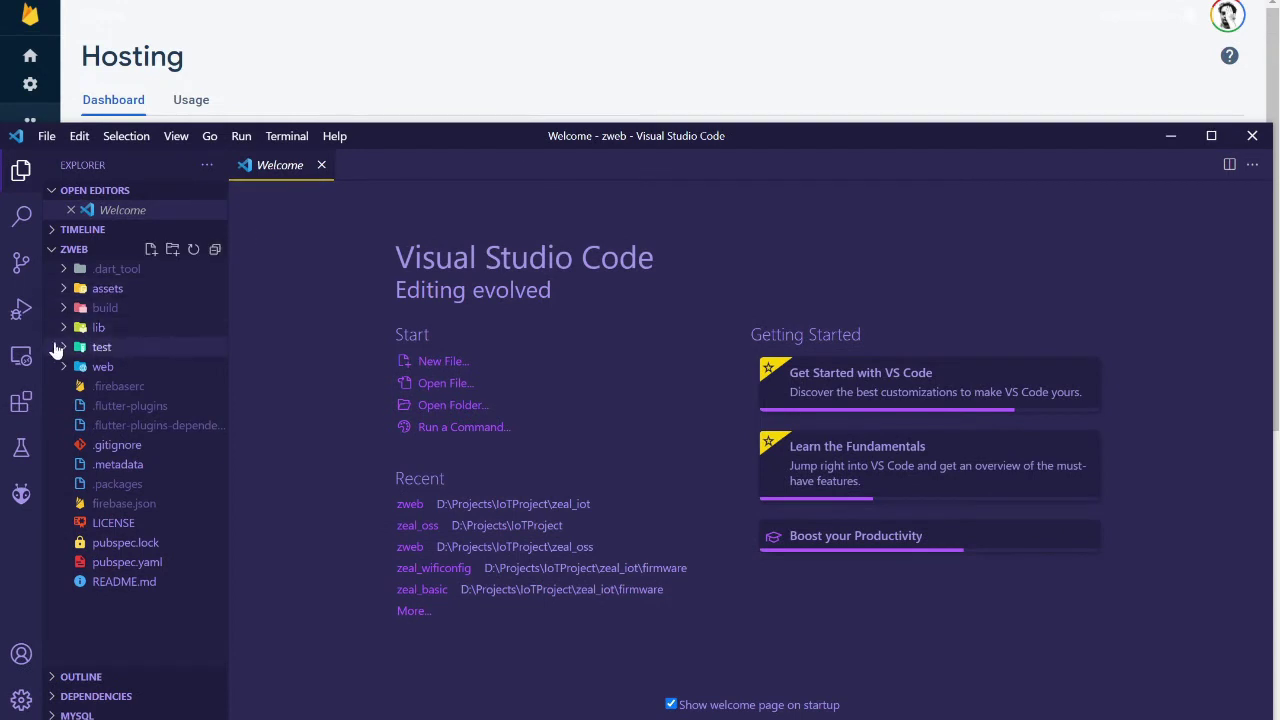
left_click(78, 327)
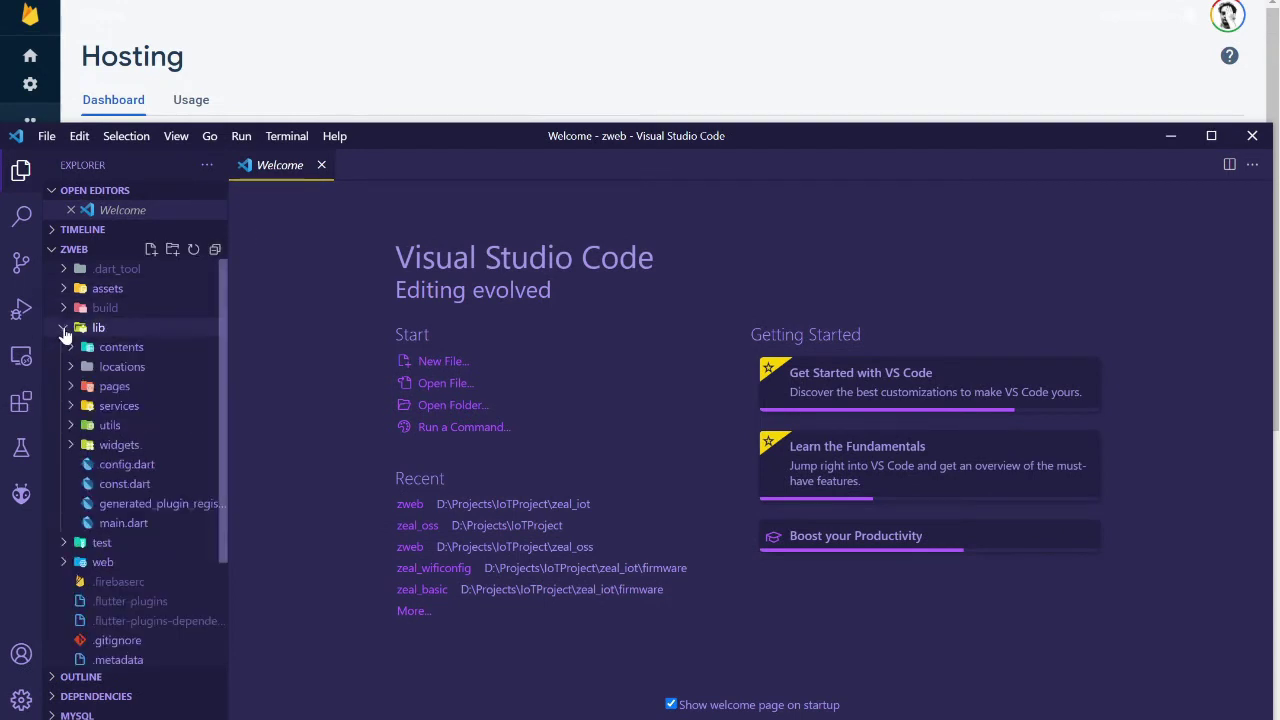
left_click(72, 426)
left_click(72, 427)
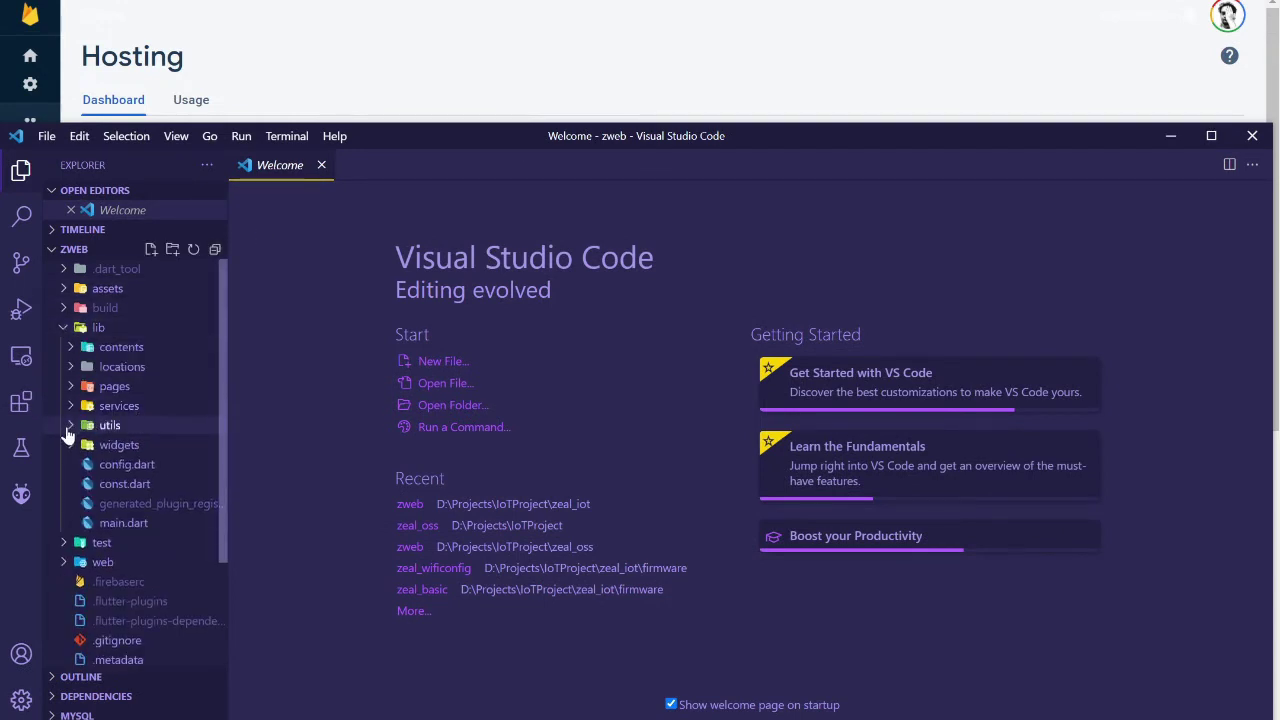
double_click(125, 465)
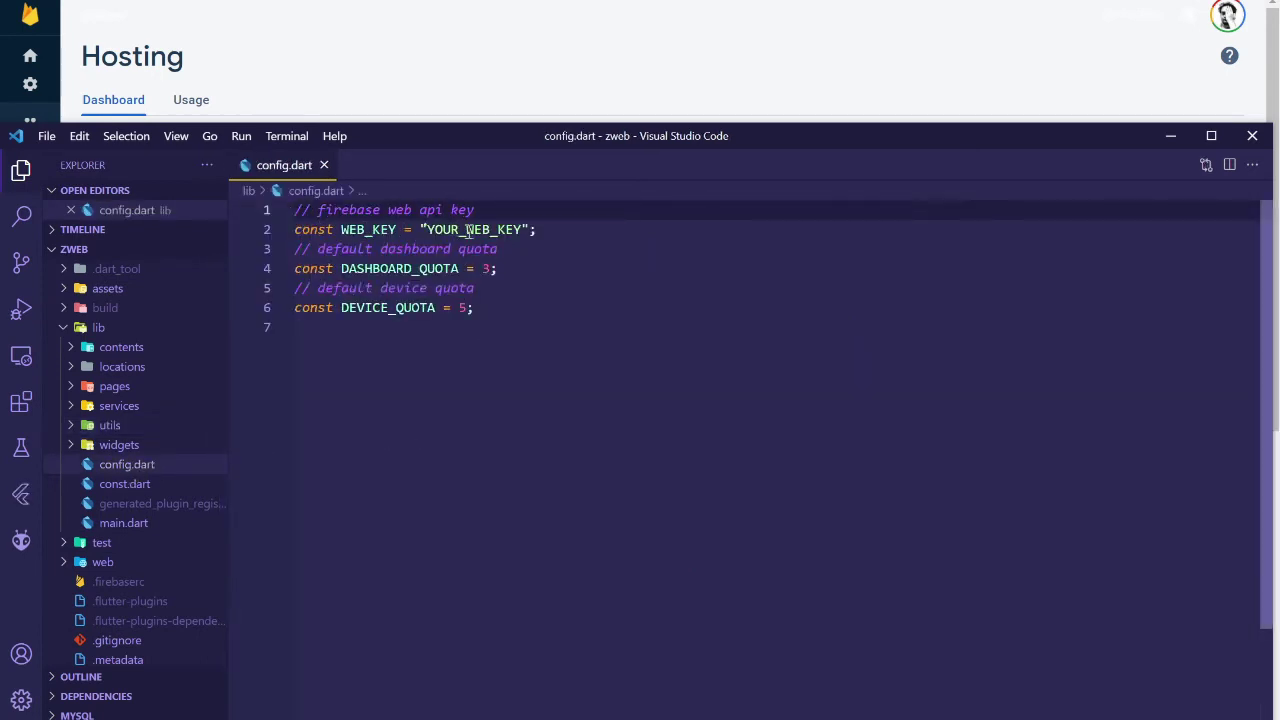
left_click(425, 80)
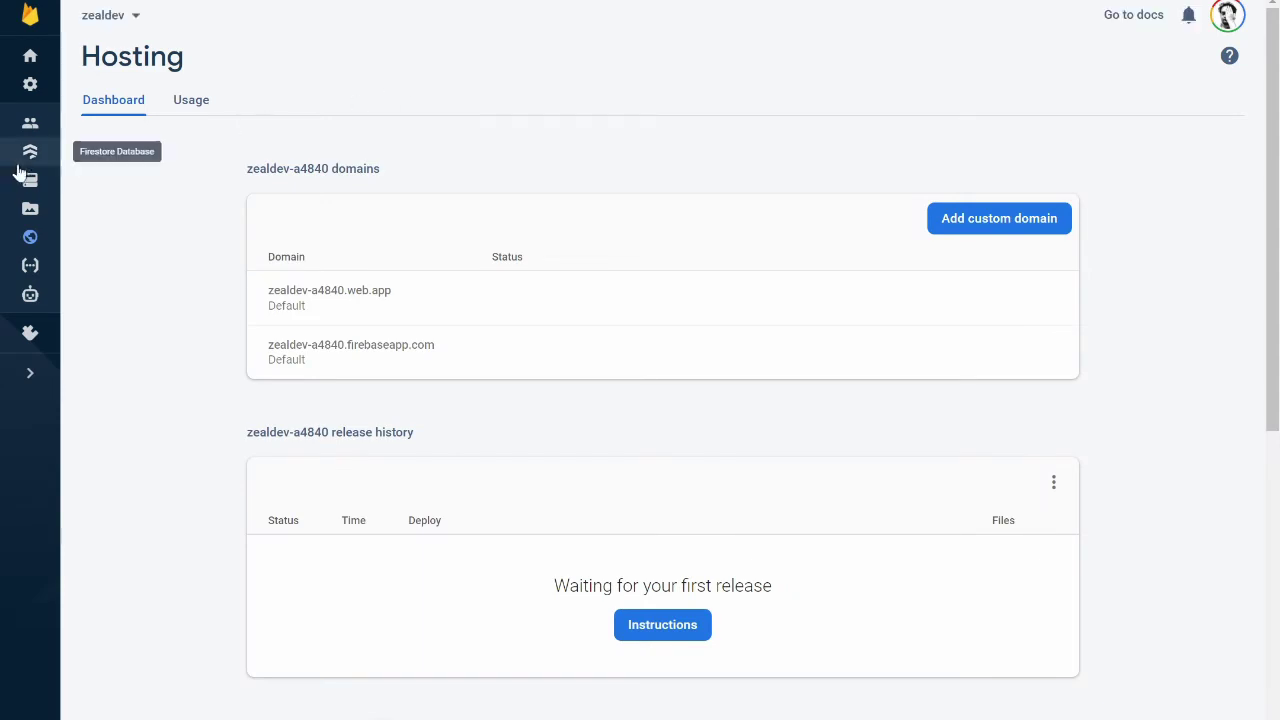
Go to the zealdev project's Project settings page
left_click(30, 60)
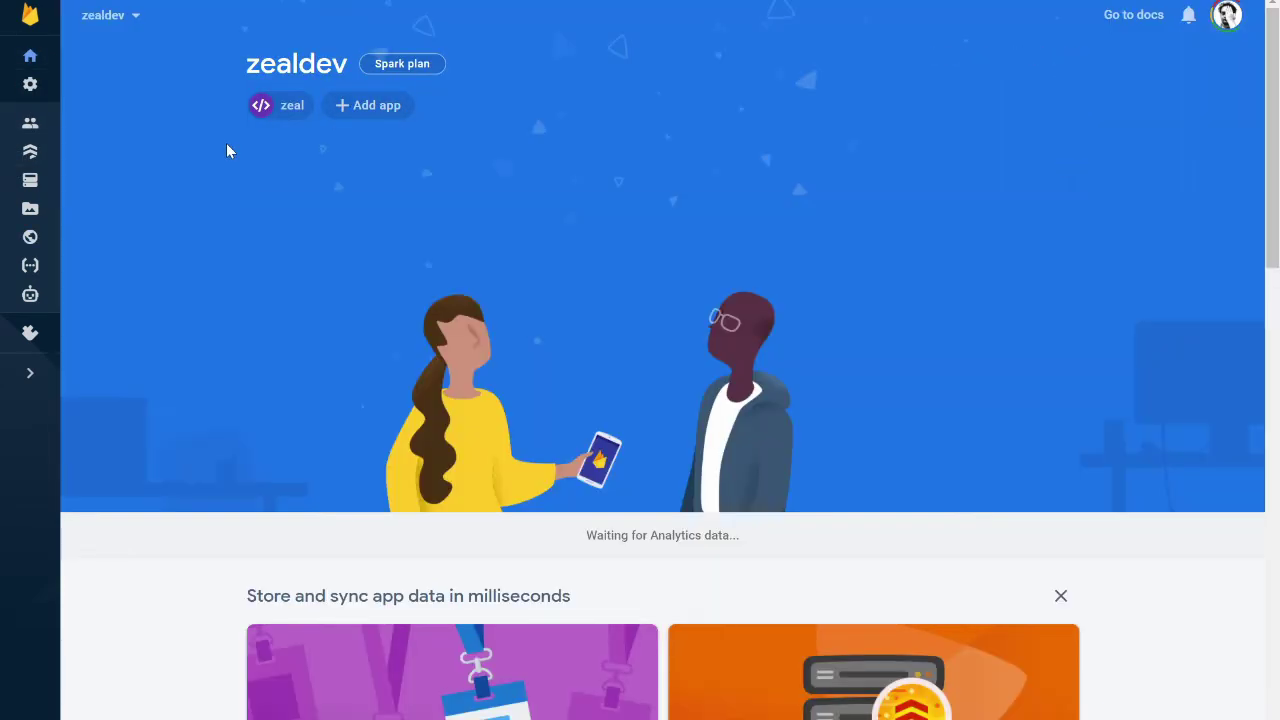
left_click(31, 92)
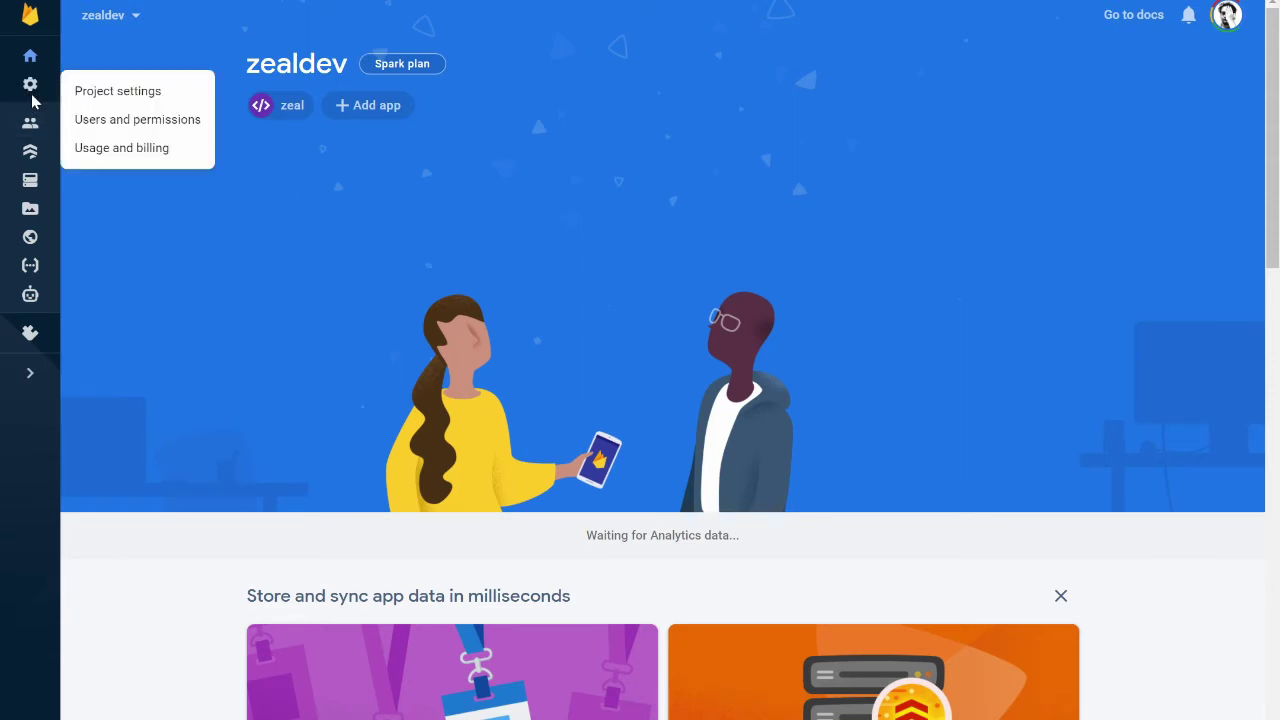
left_click(84, 92)
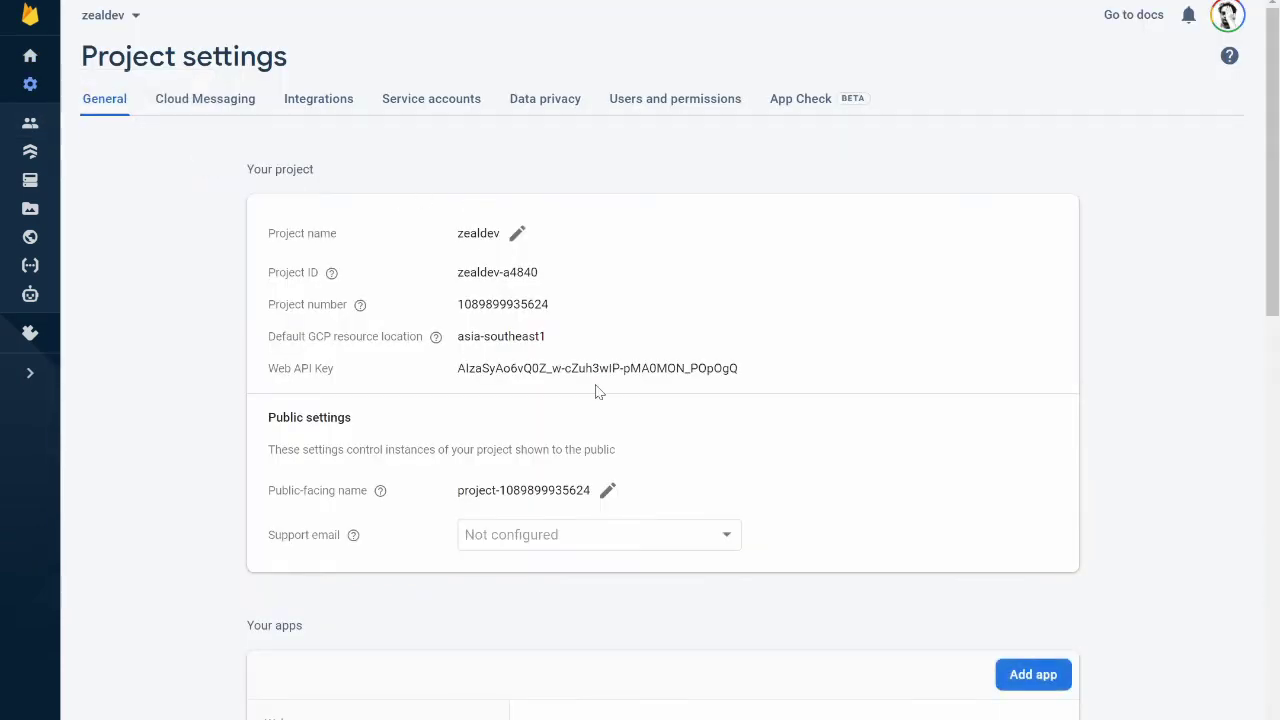
Copy the project's Web API Key from the General settings
double_click(508, 370)
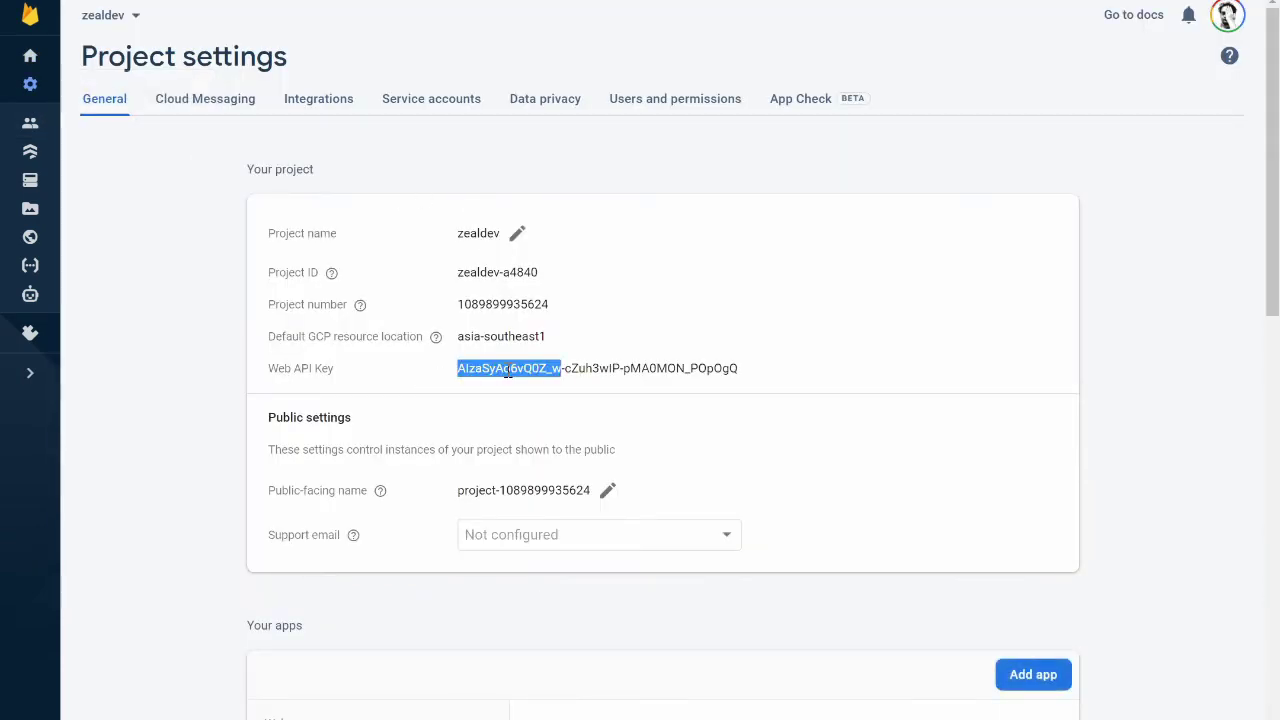
triple_click(508, 370)
right_click(529, 367)
left_click(560, 386)
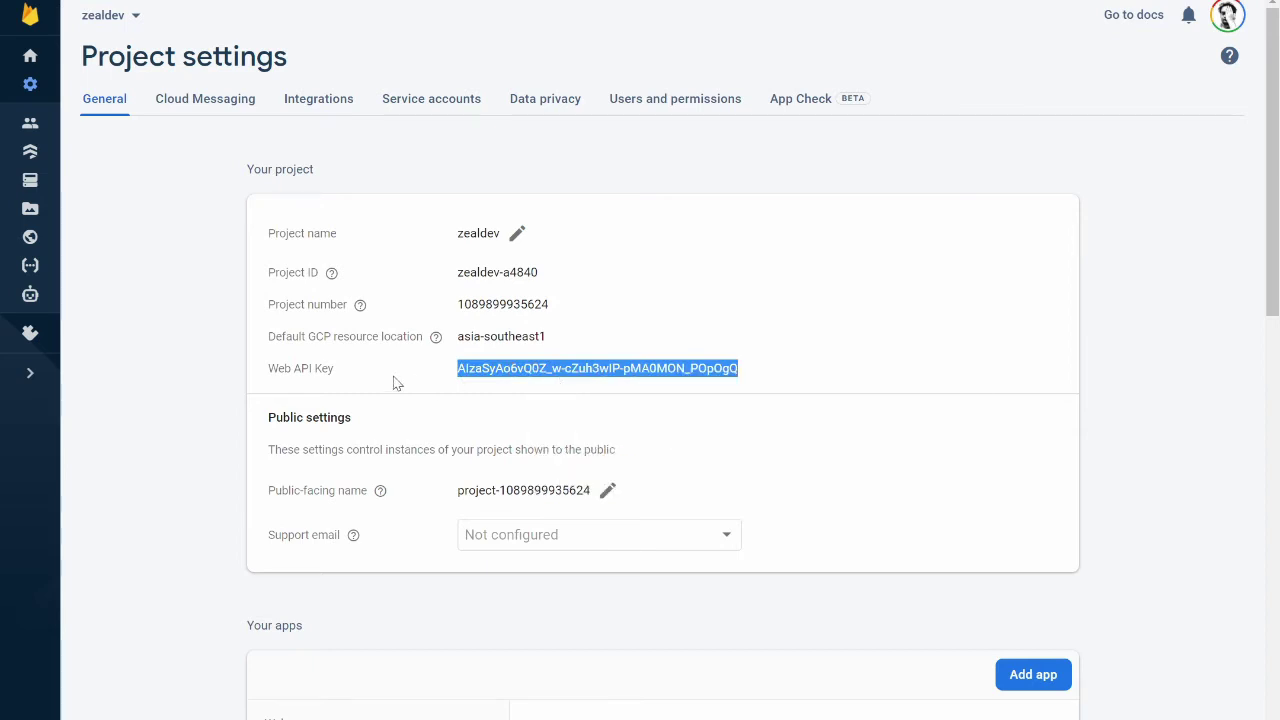
left_click(395, 381)
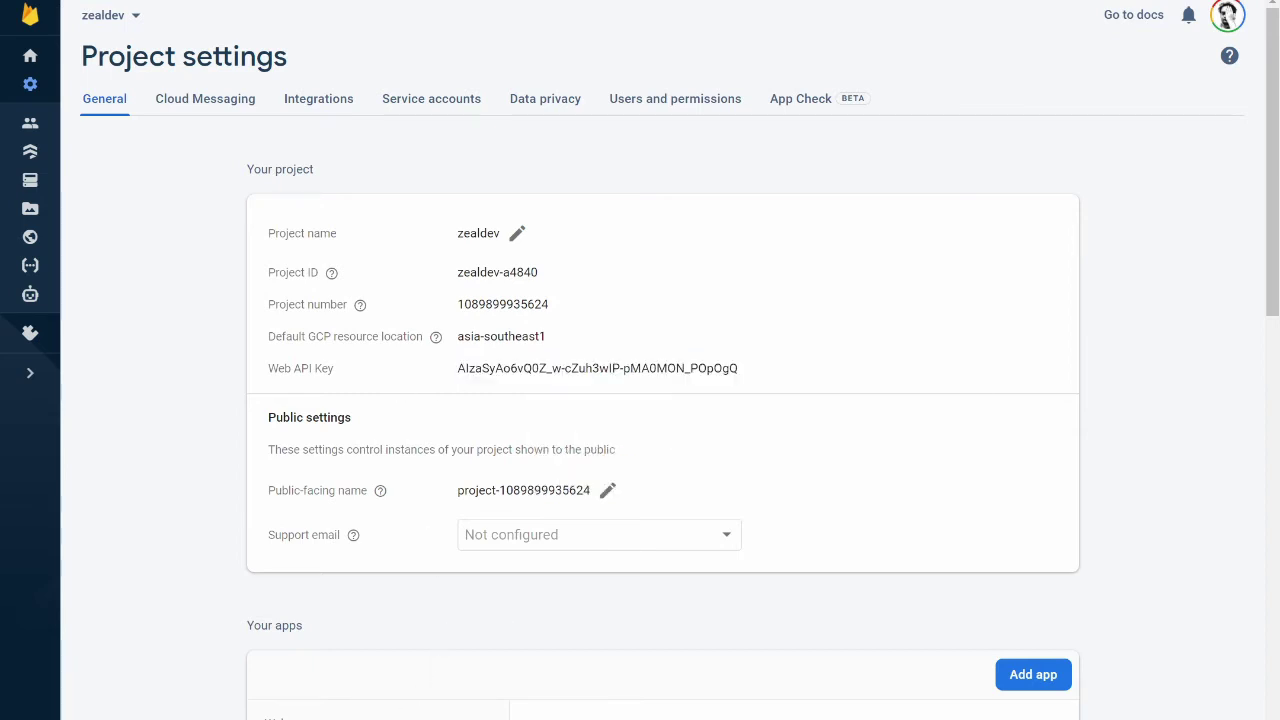
key("alt+Tab")
Replace the YOUR_WEB_KEY placeholder in config.dart with the copied Web API Key and save
double_click(470, 230)
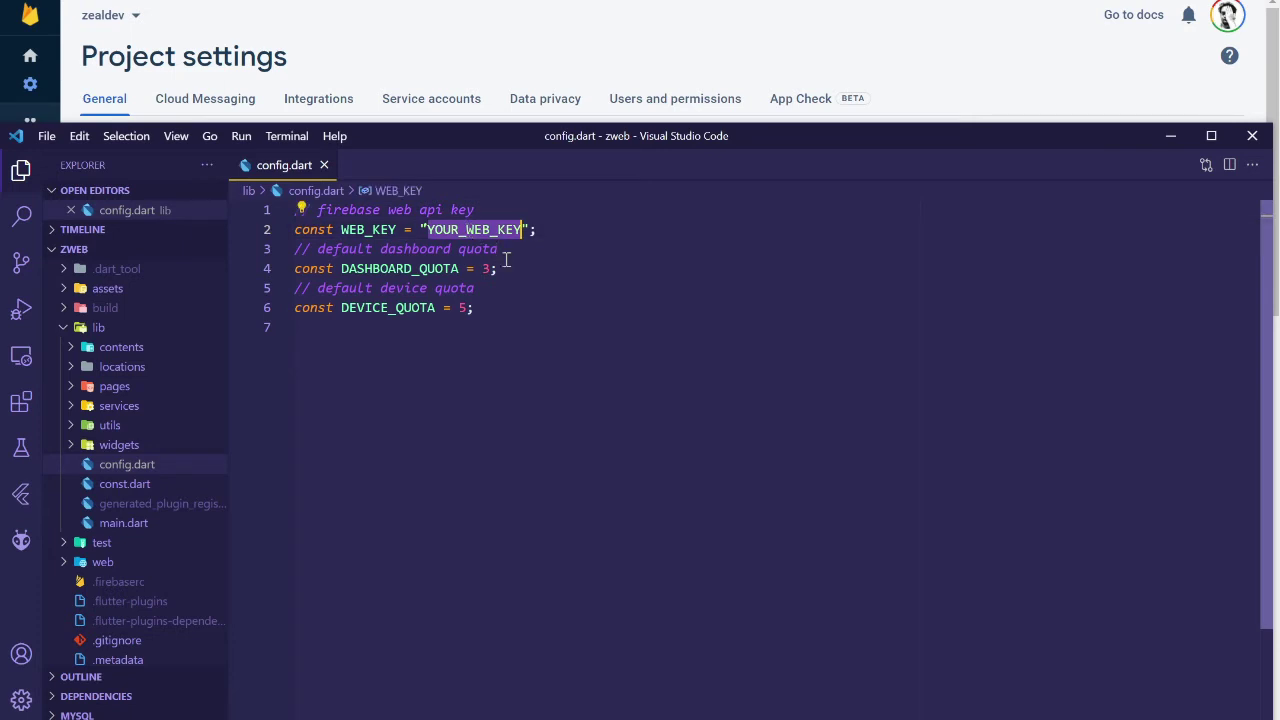
key("ctrl+v")
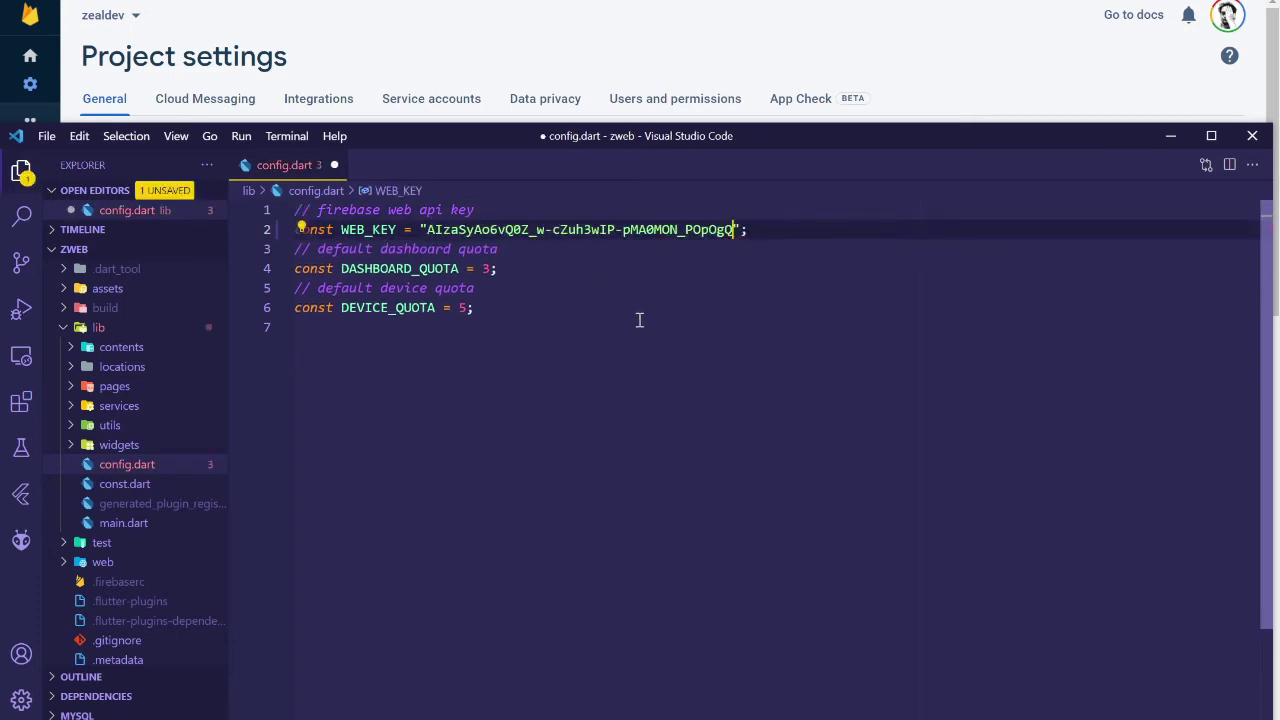
key("ctrl+s")
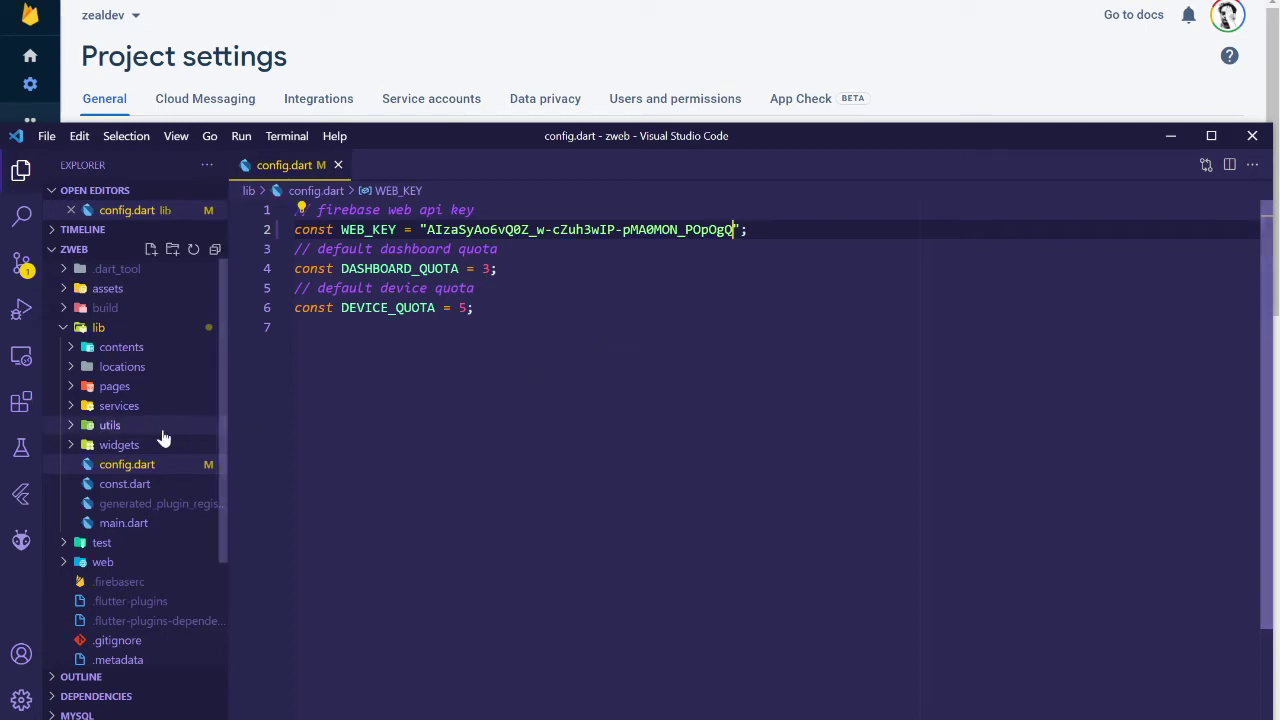
Open web/index.html and scroll through its Firebase scripts
left_click(70, 565)
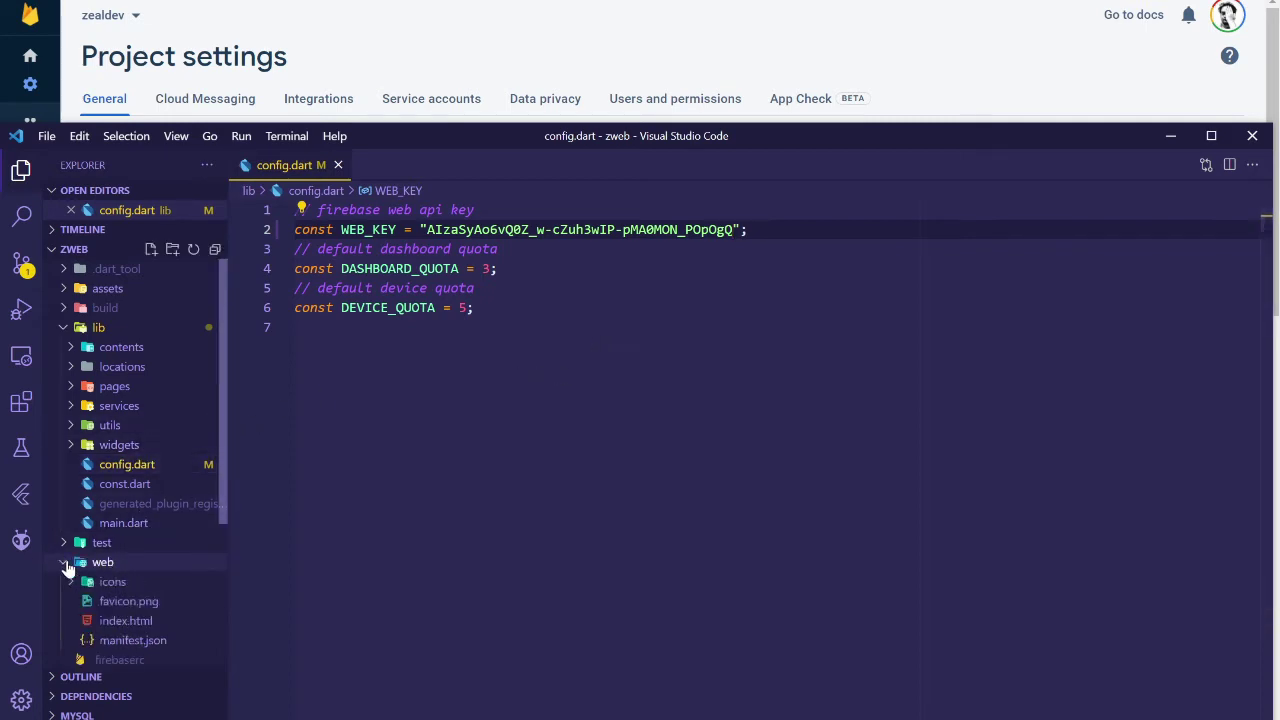
left_click(140, 620)
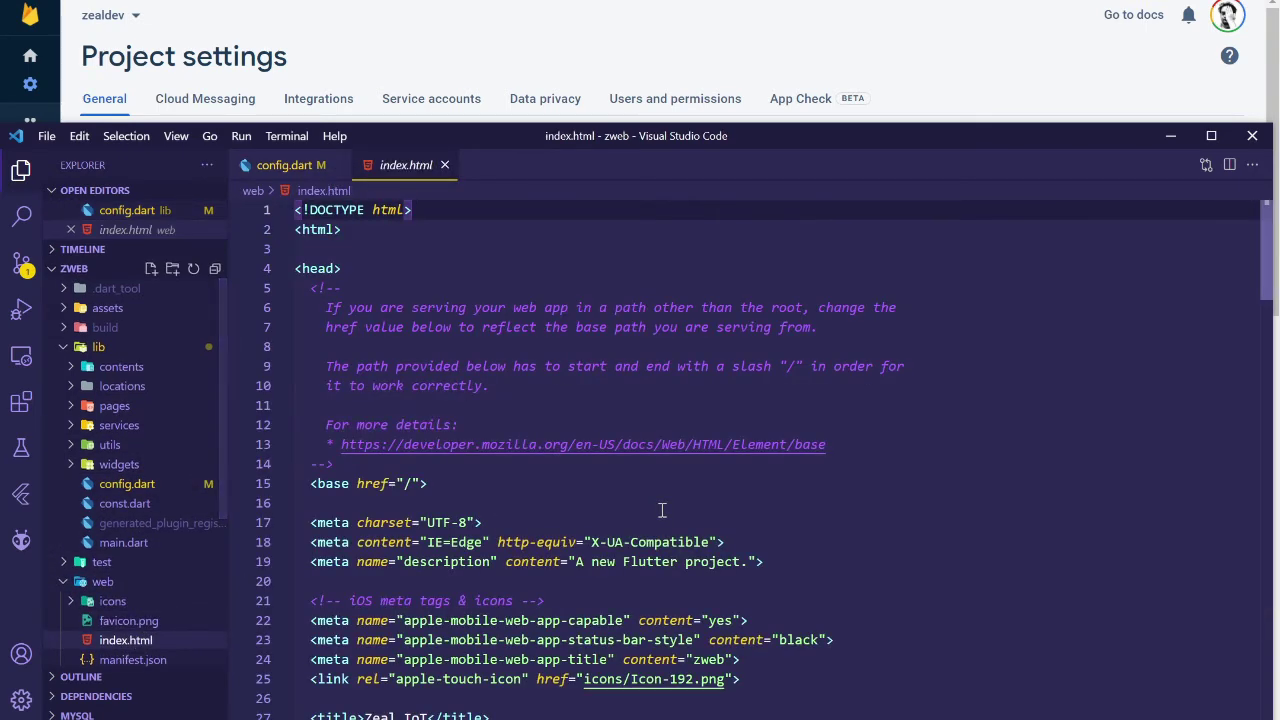
scroll(625, 512, "down", 9)
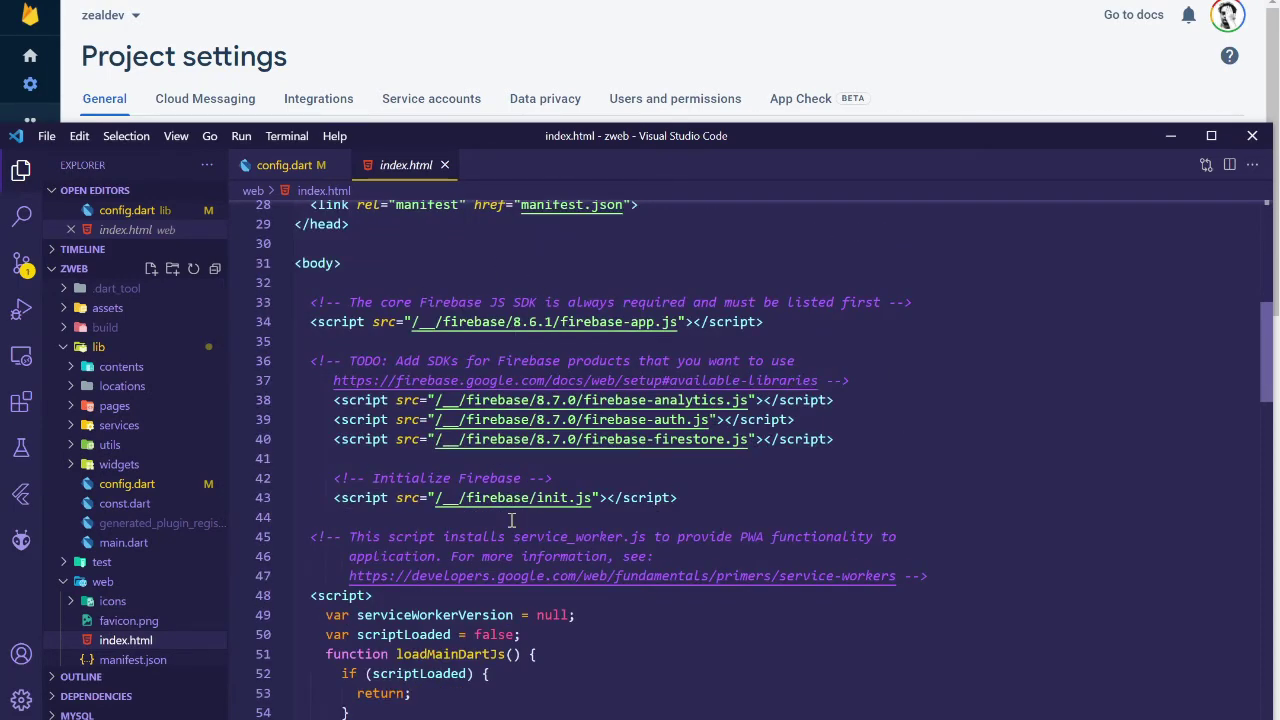
left_click(430, 70)
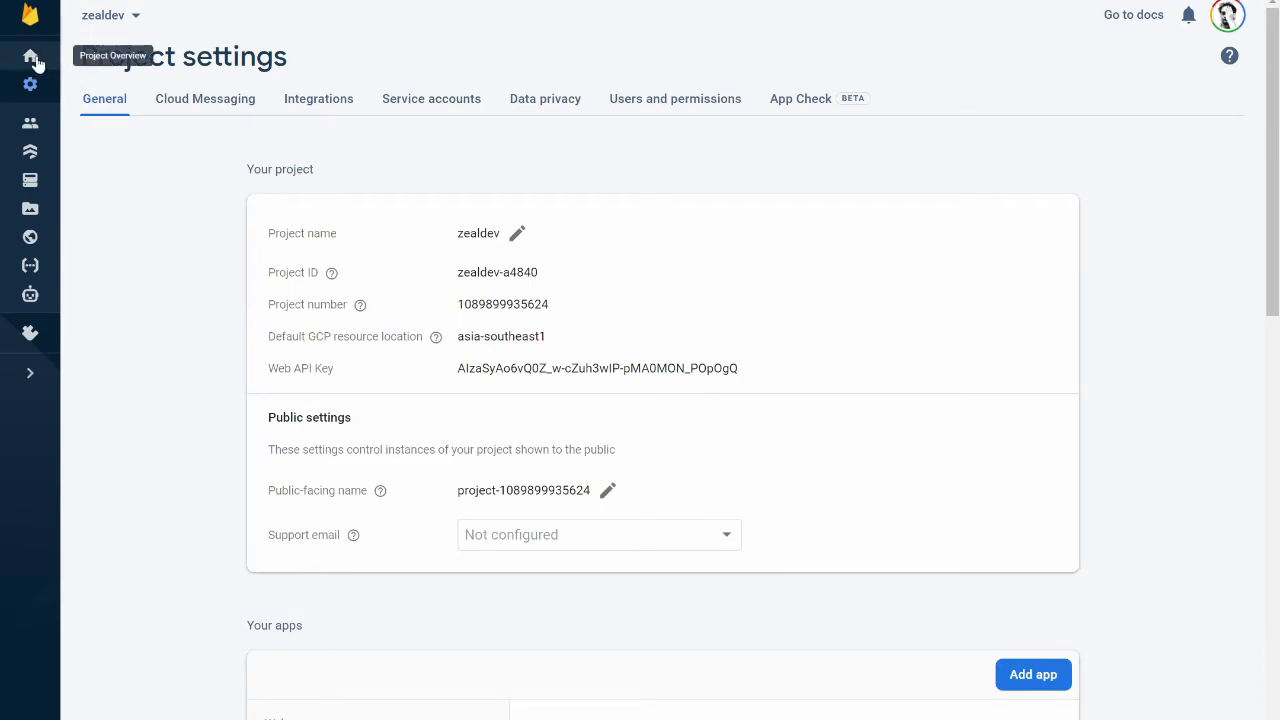
Open Project settings and switch the zeal app's SDK setup to the Config firebaseConfig view
left_click(32, 58)
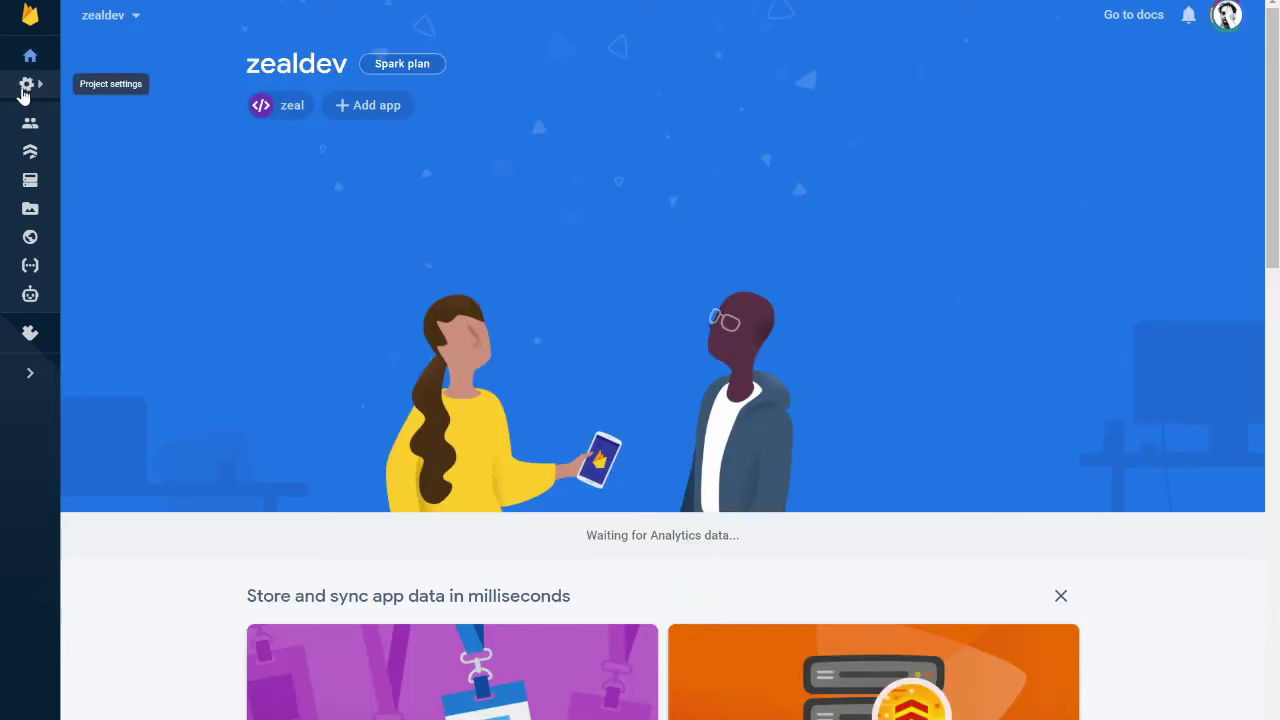
left_click(29, 84)
left_click(118, 91)
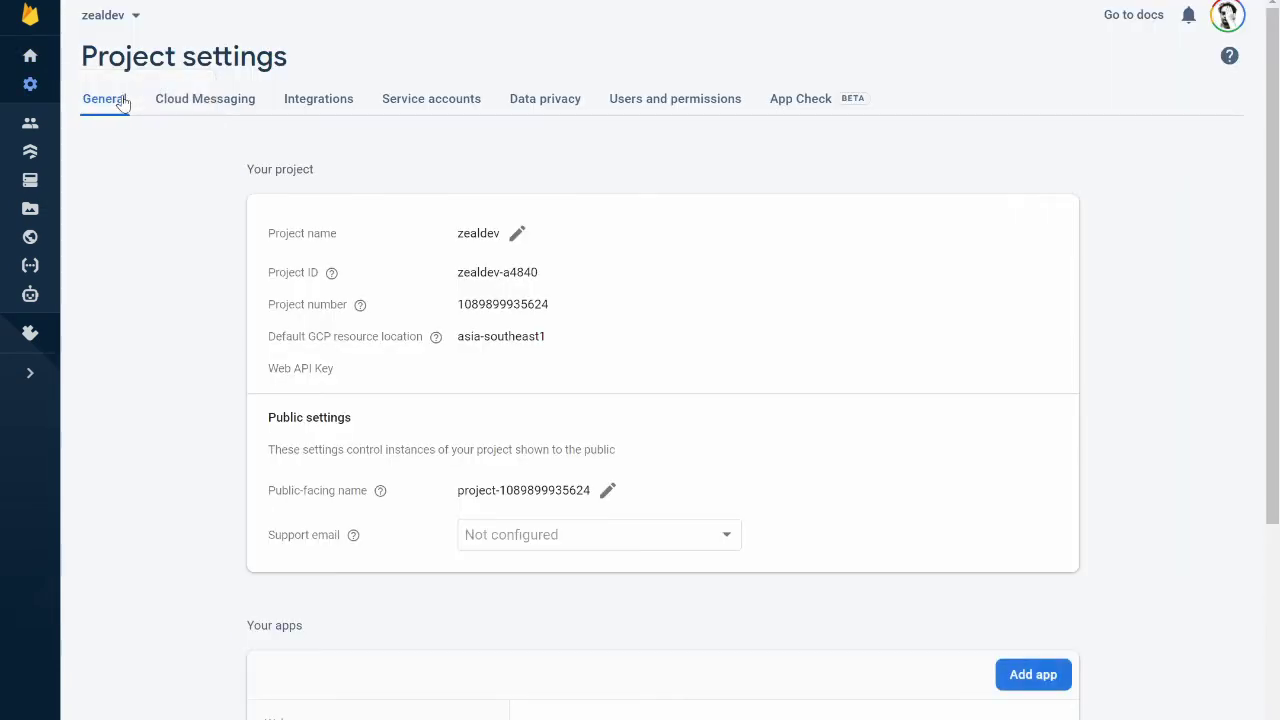
scroll(198, 380, "down", 5)
scroll(197, 385, "down", 3)
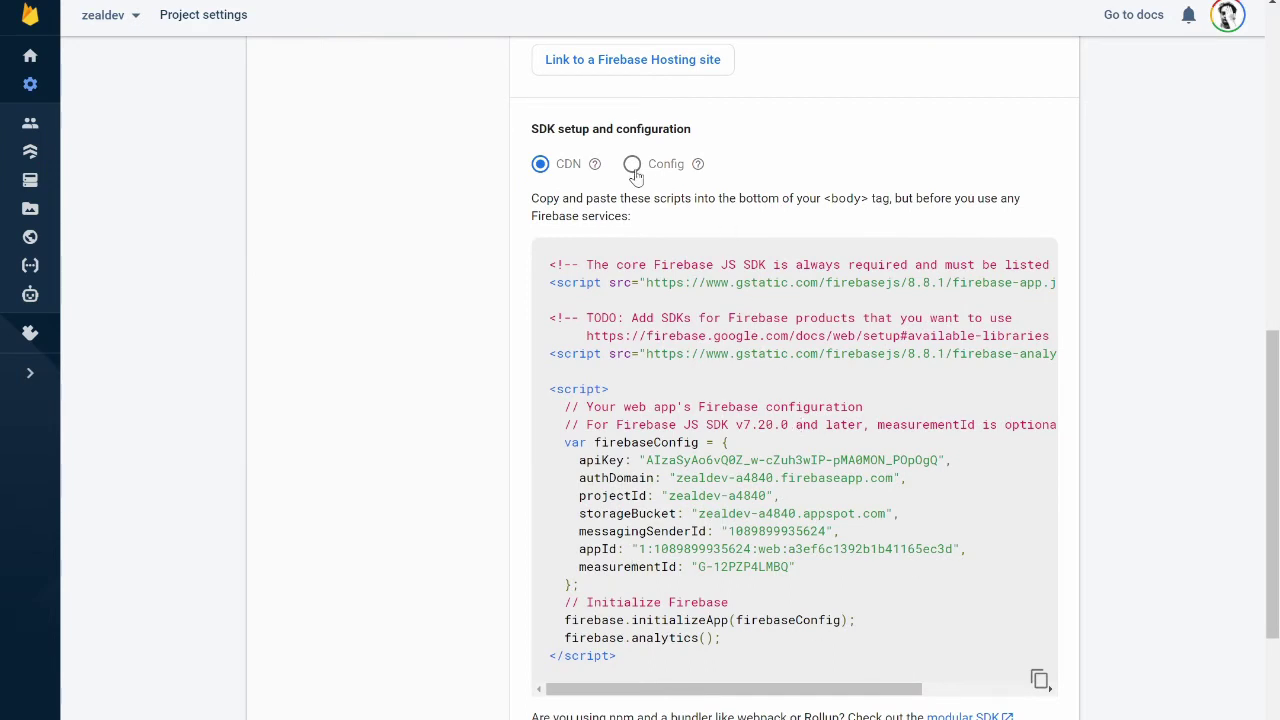
left_click(632, 165)
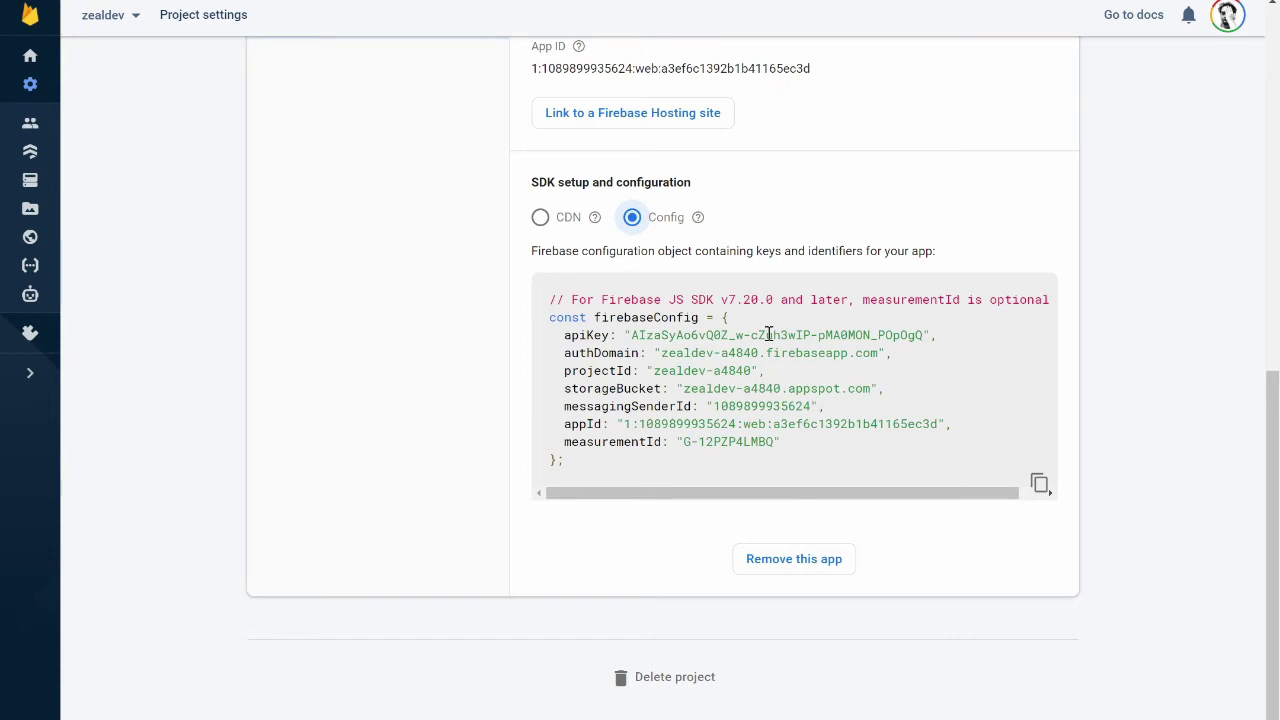
scroll(851, 380, "up", 1)
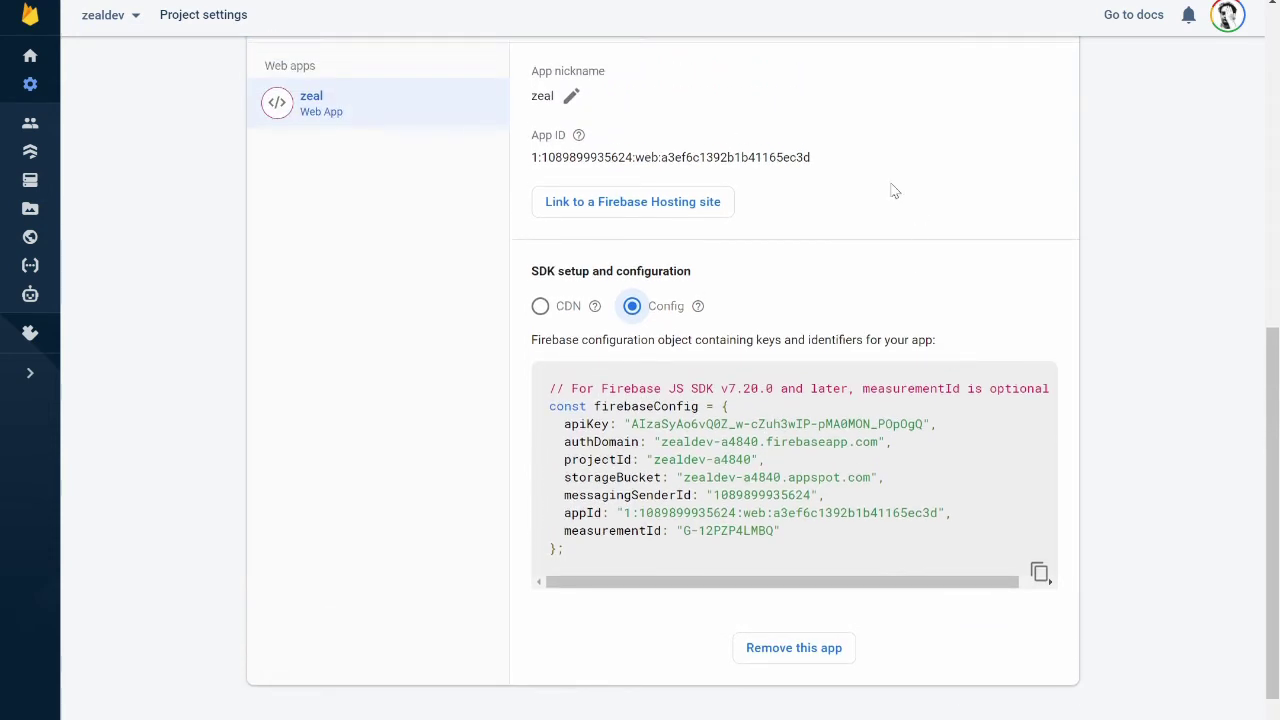
Link the zeal web app to the zealdev-a4840 Hosting site
left_click(697, 205)
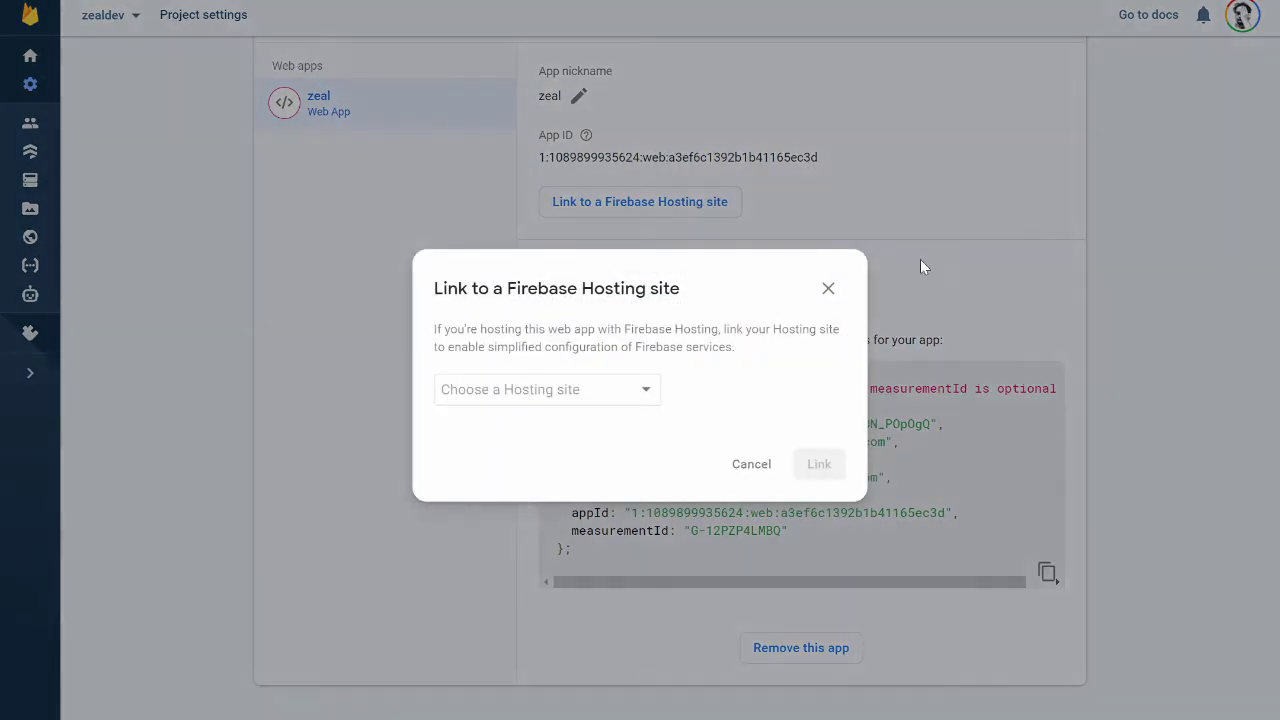
left_click(647, 396)
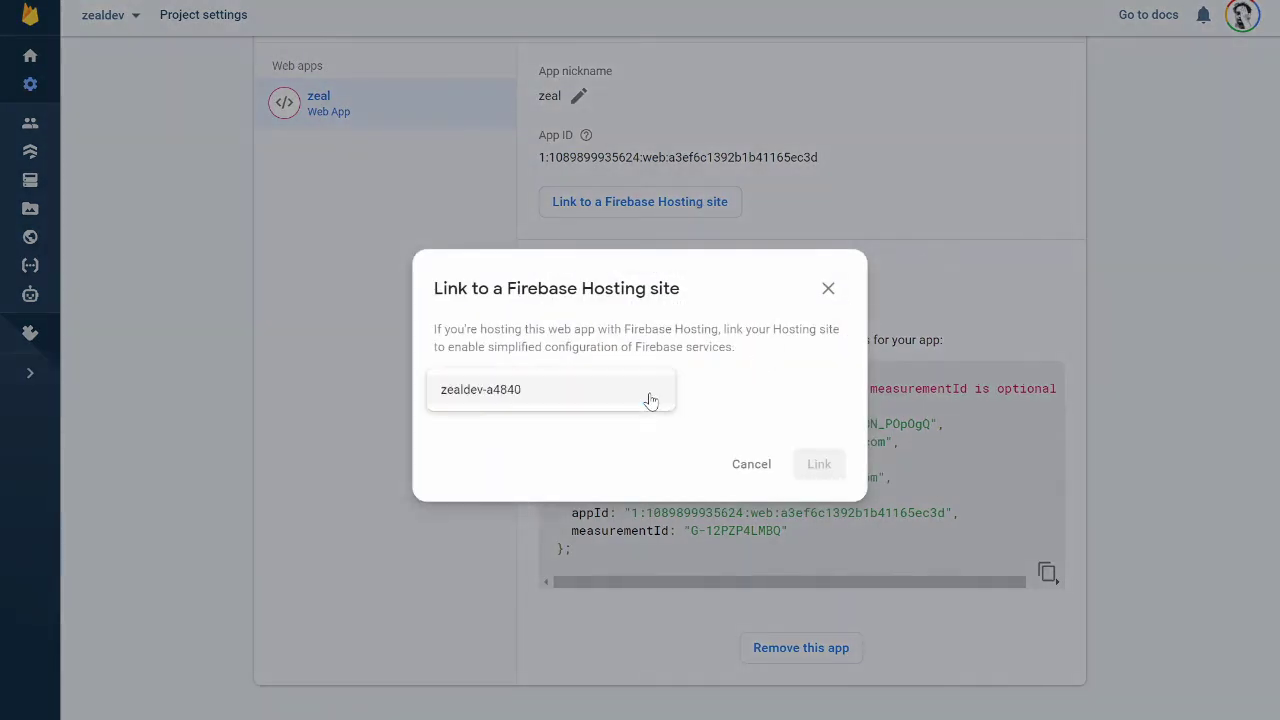
left_click(513, 400)
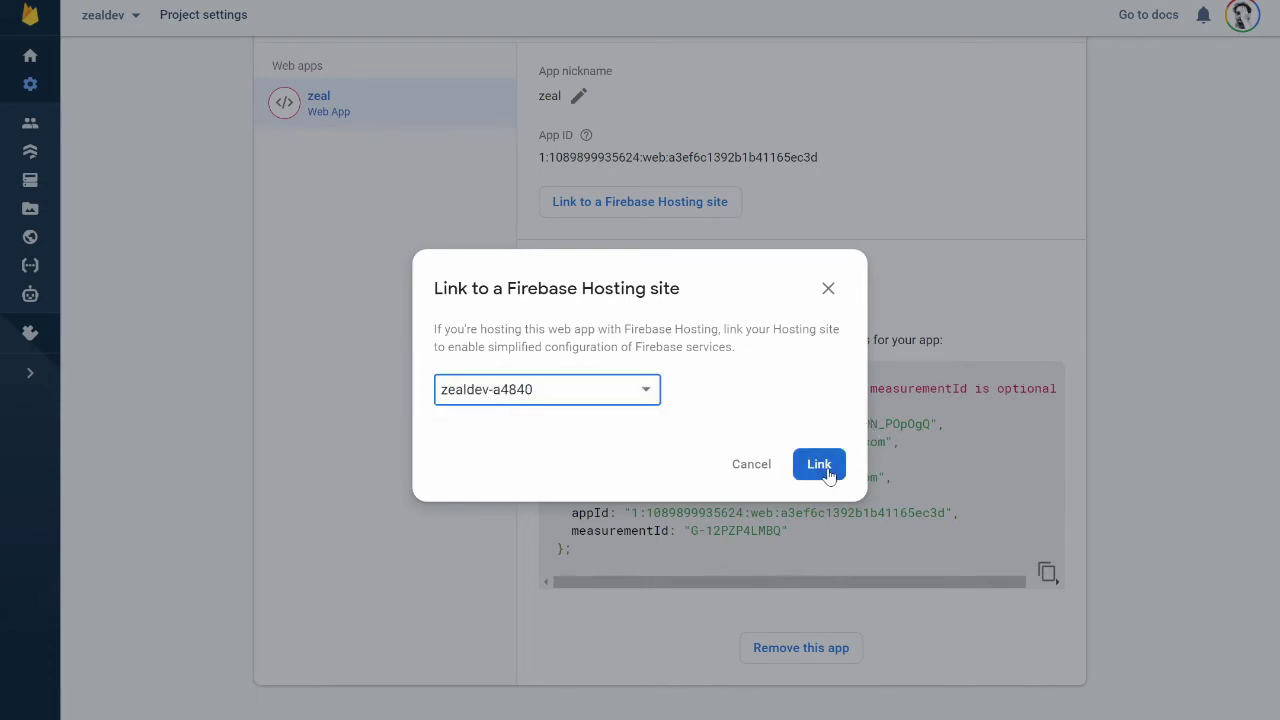
left_click(827, 470)
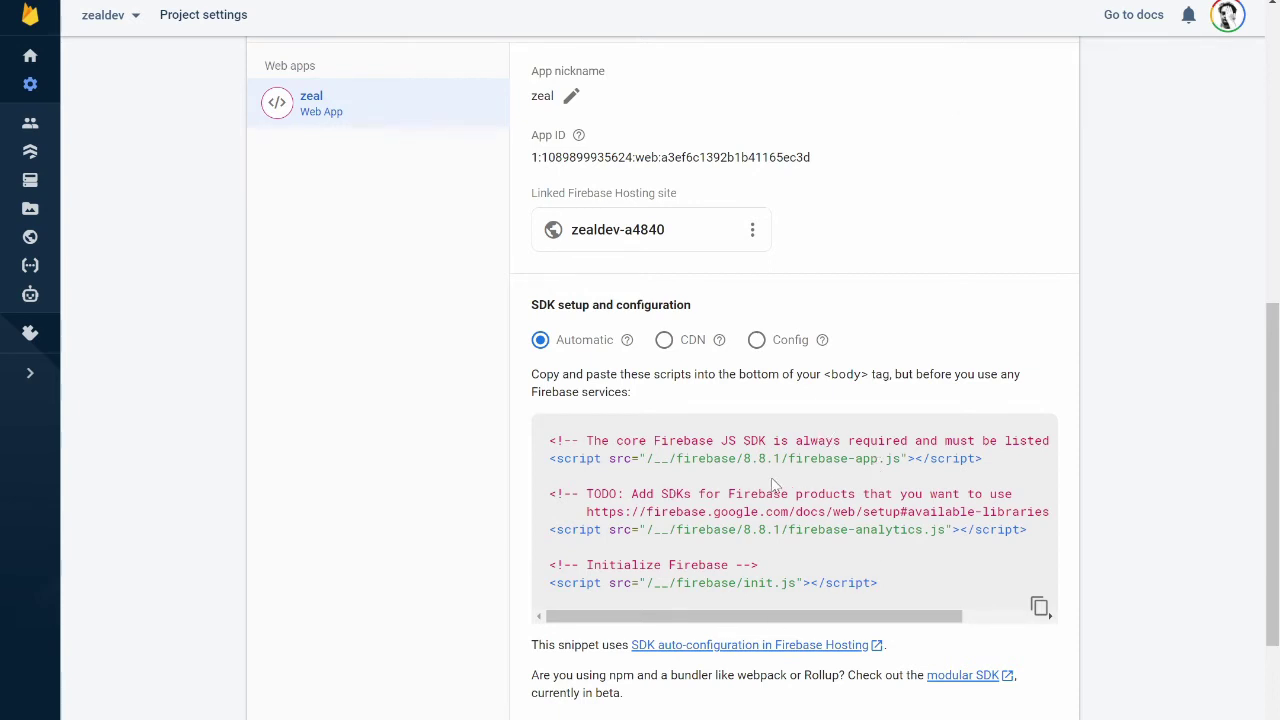
Review the CDN, Config and automatic SDK snippets, then go back to the project overview
left_click(664, 340)
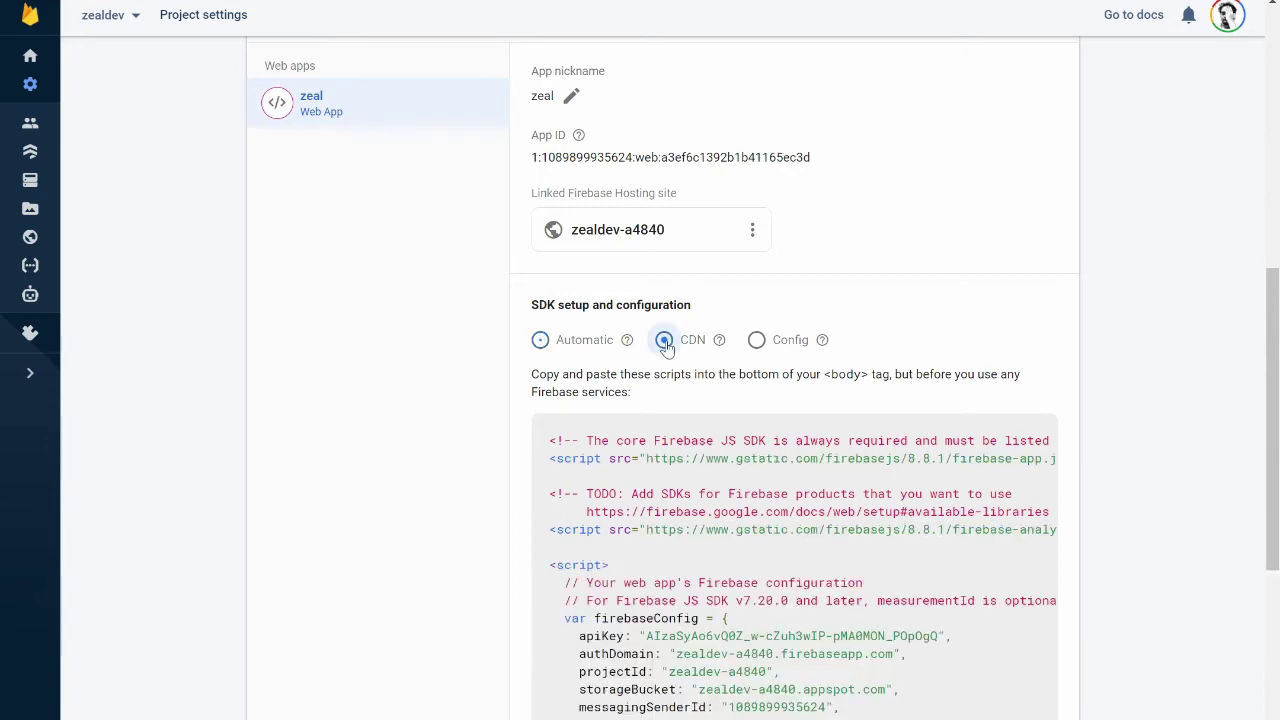
scroll(791, 465, "down", 3)
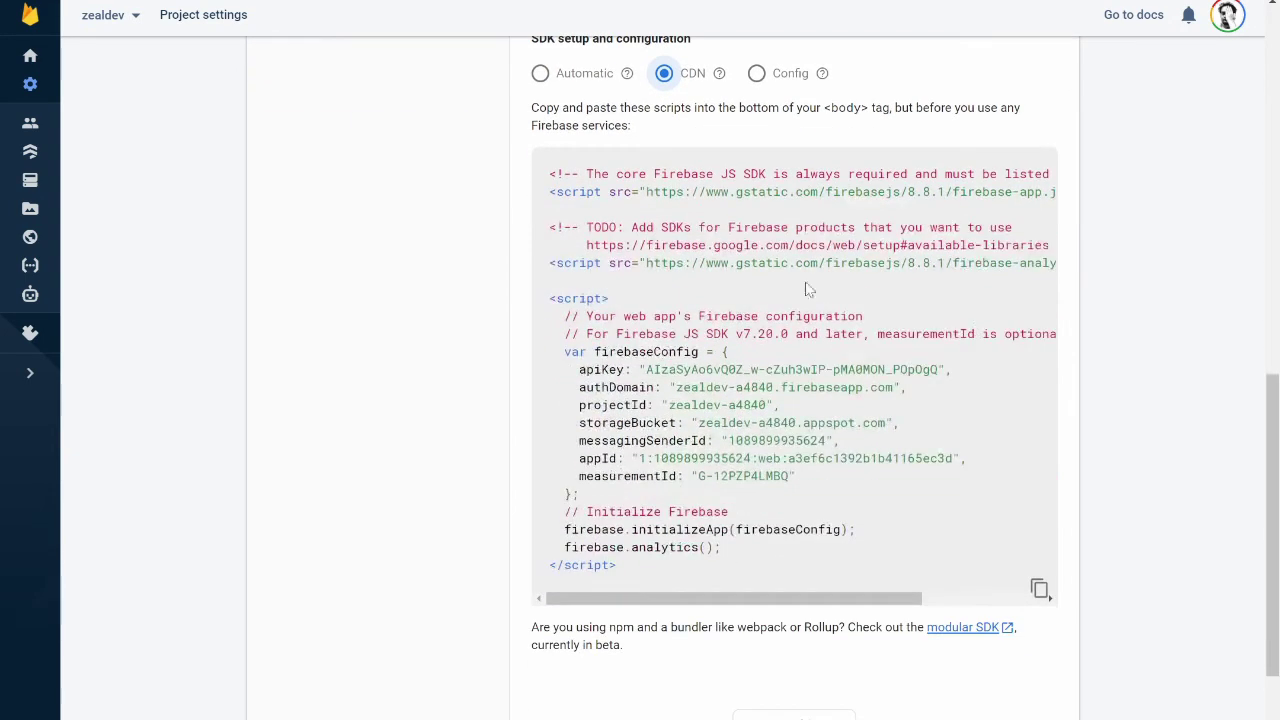
left_click(757, 74)
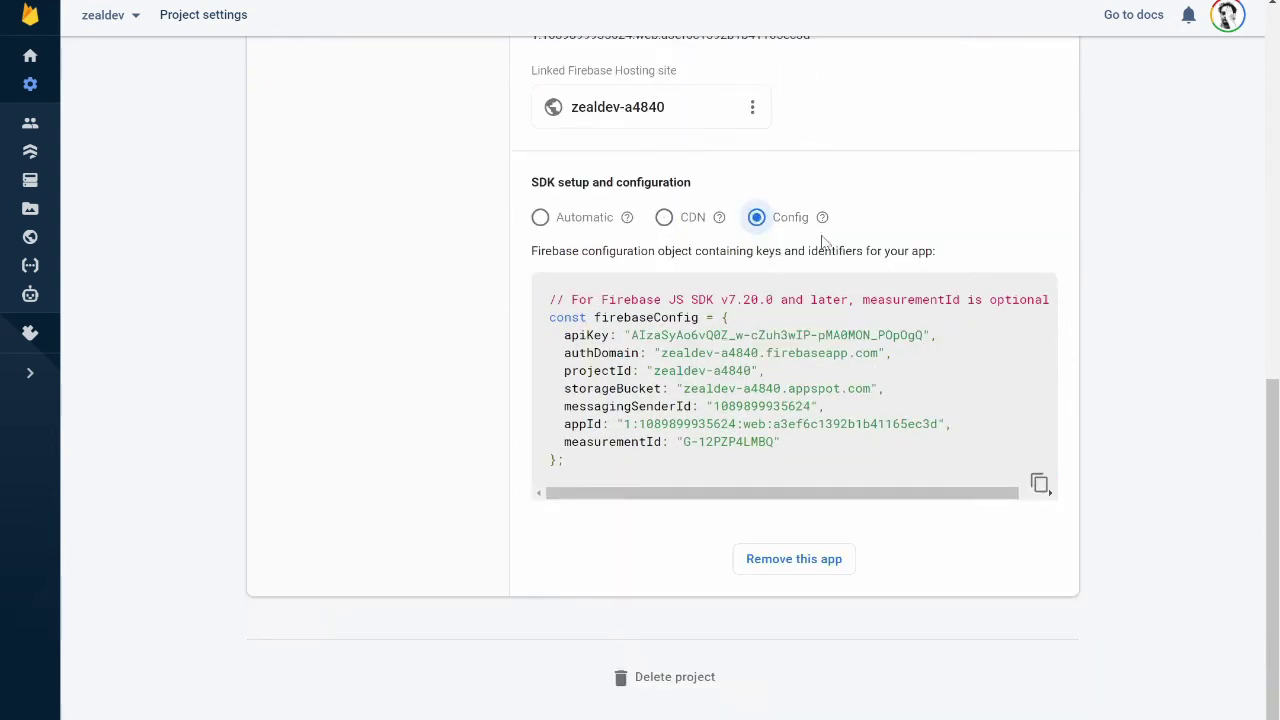
left_click(541, 220)
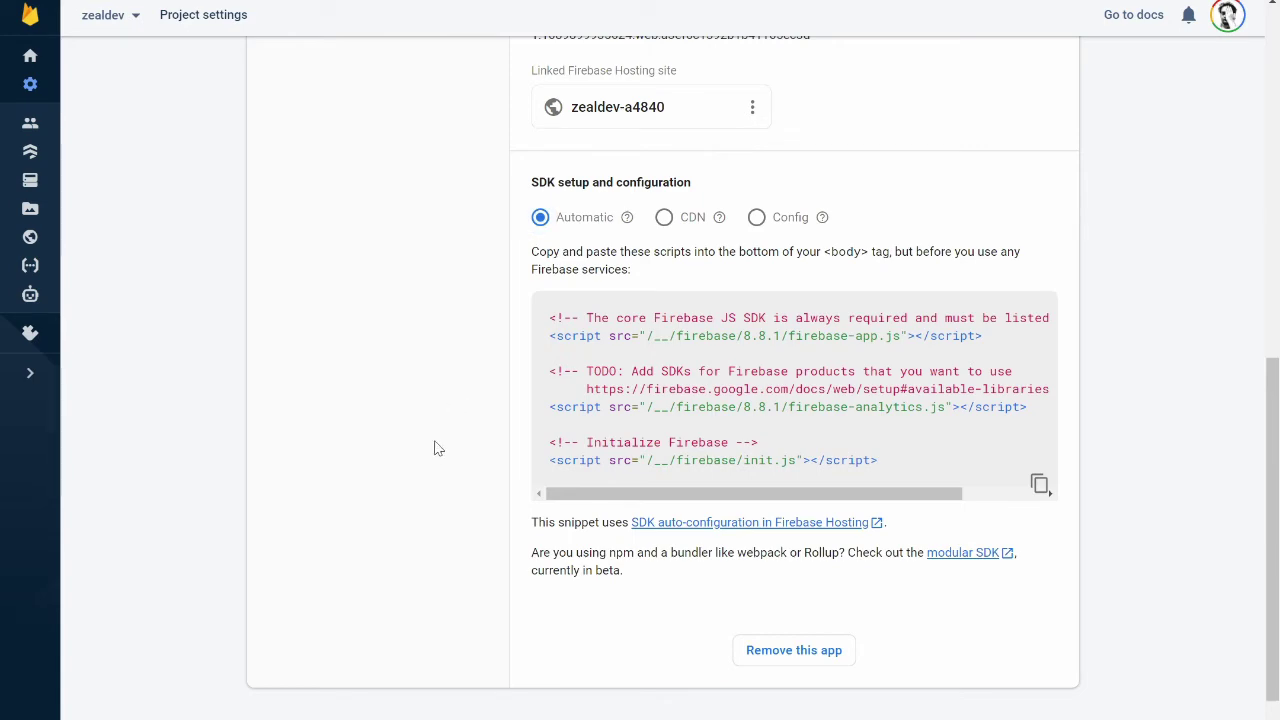
scroll(425, 463, "up", 8)
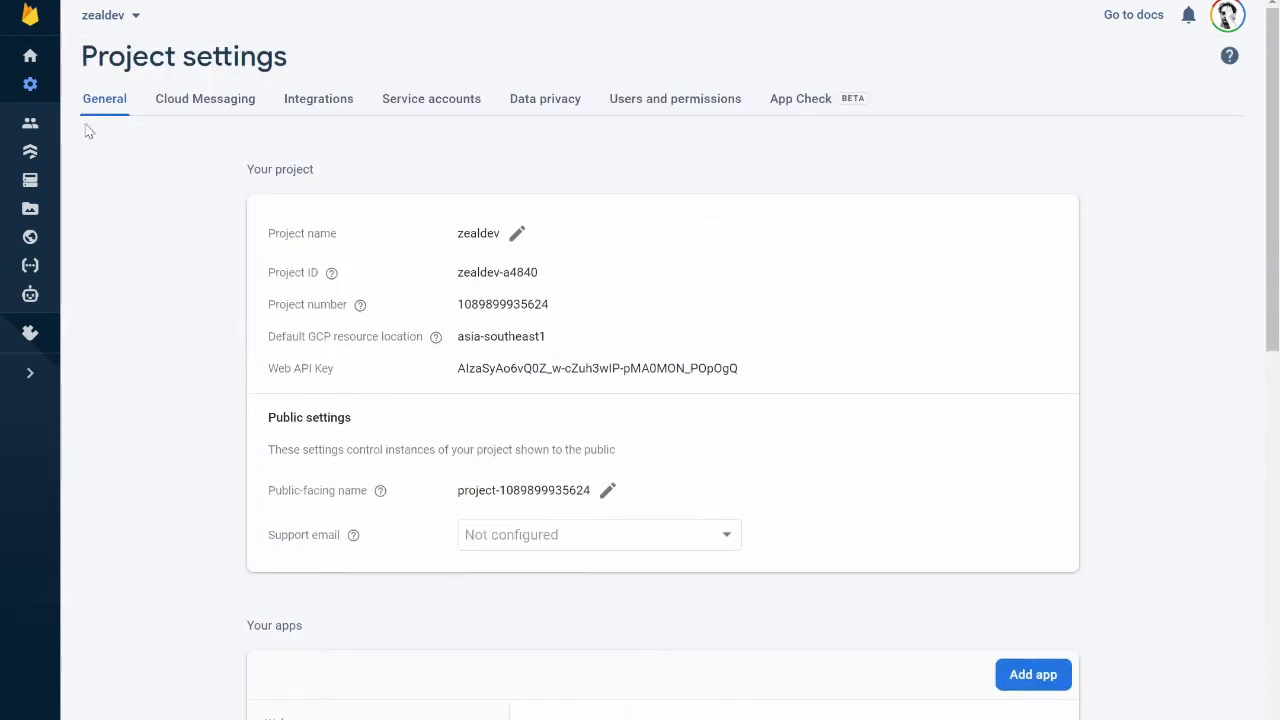
left_click(31, 57)
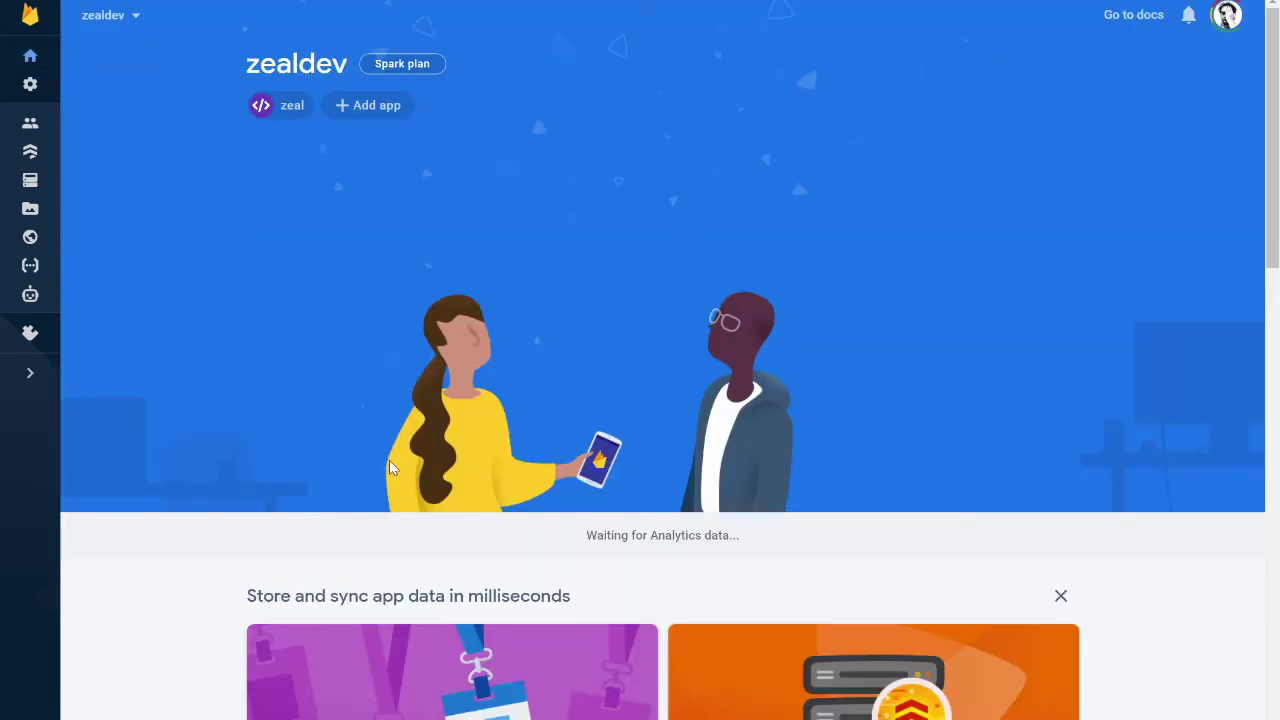
key("alt+Tab")
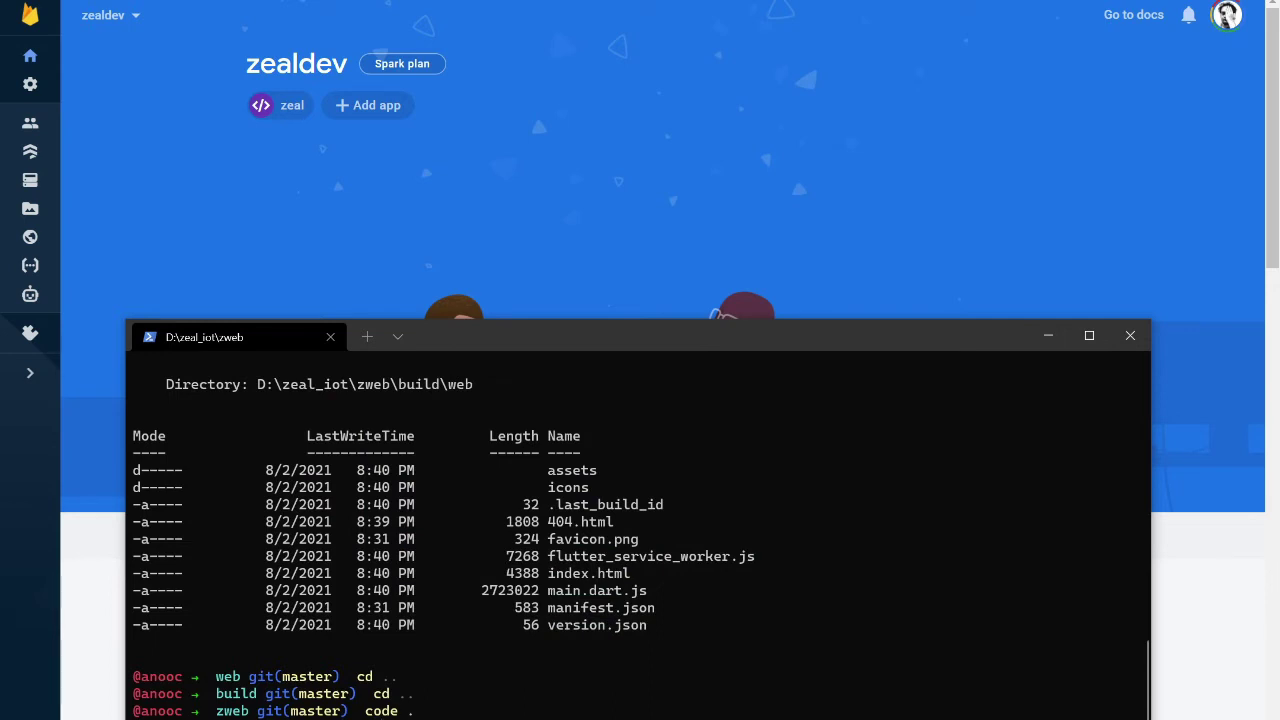
Run flutter clean, flutter pub get and flutter build web, then recall firebase deploy --only hosting
type("flutter clean")
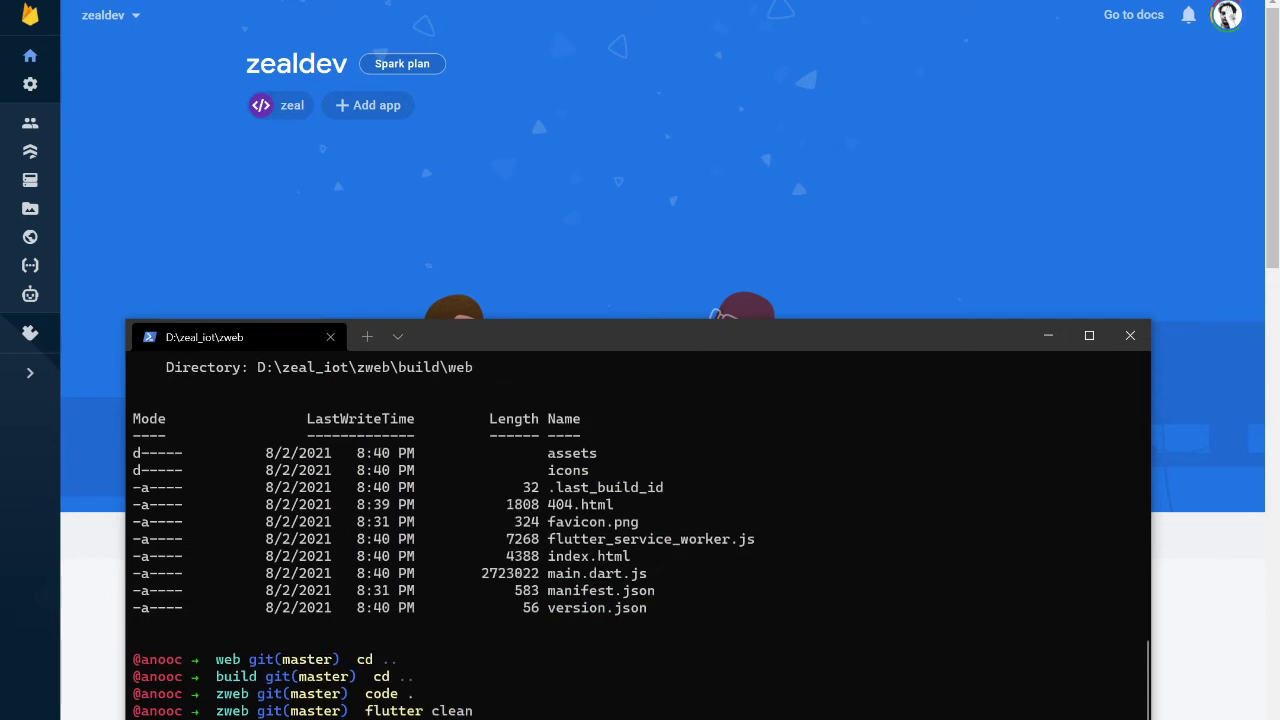
key("Return")
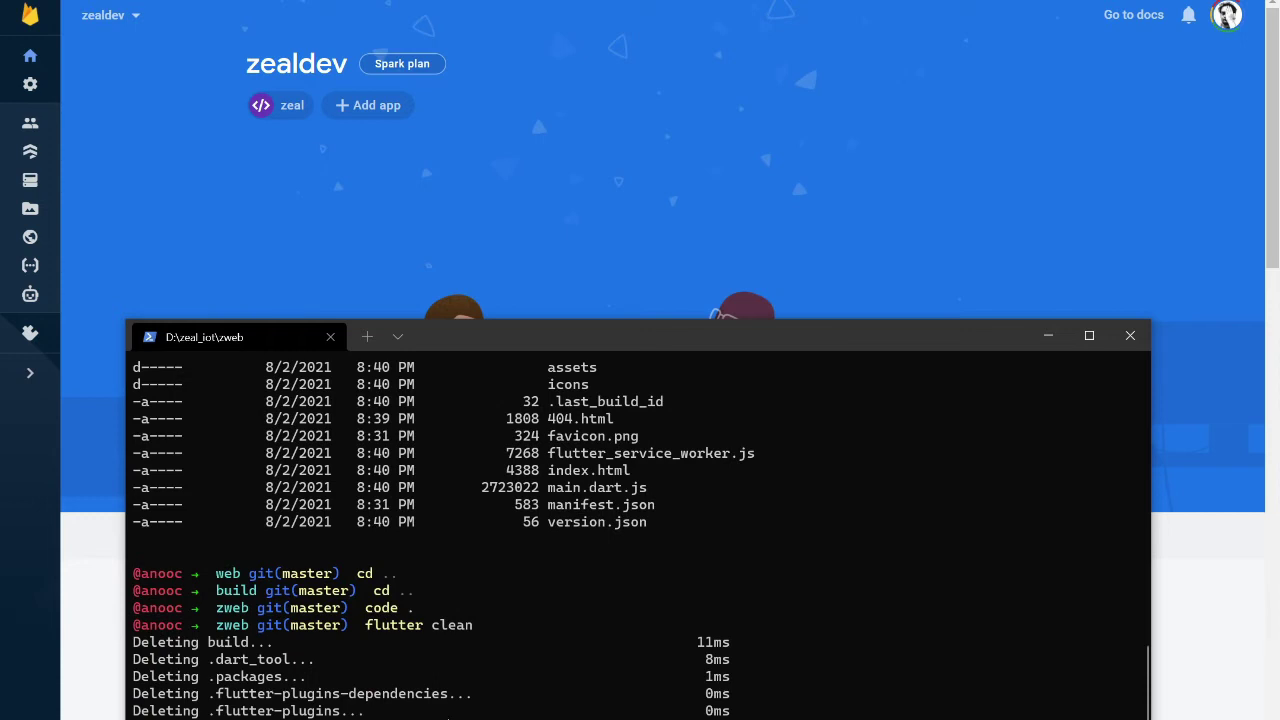
type("flutter pub get")
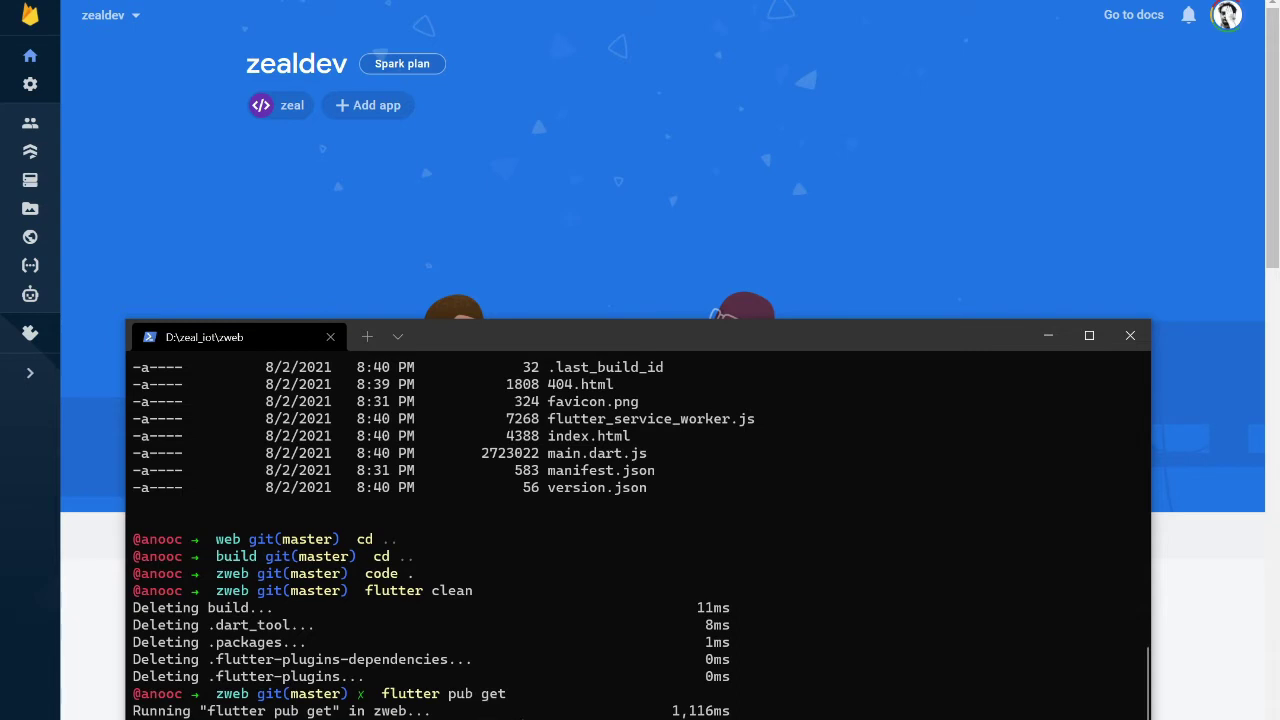
type("flutter build web")
key("Return")
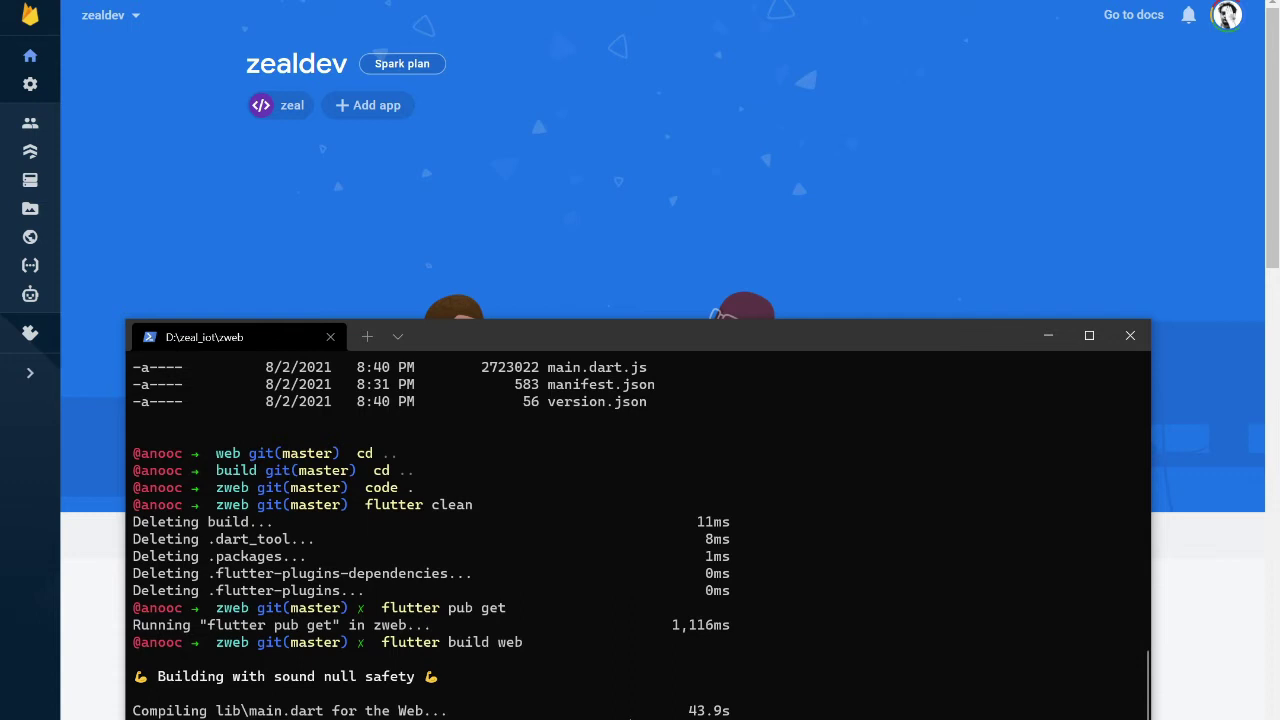
key("Up")
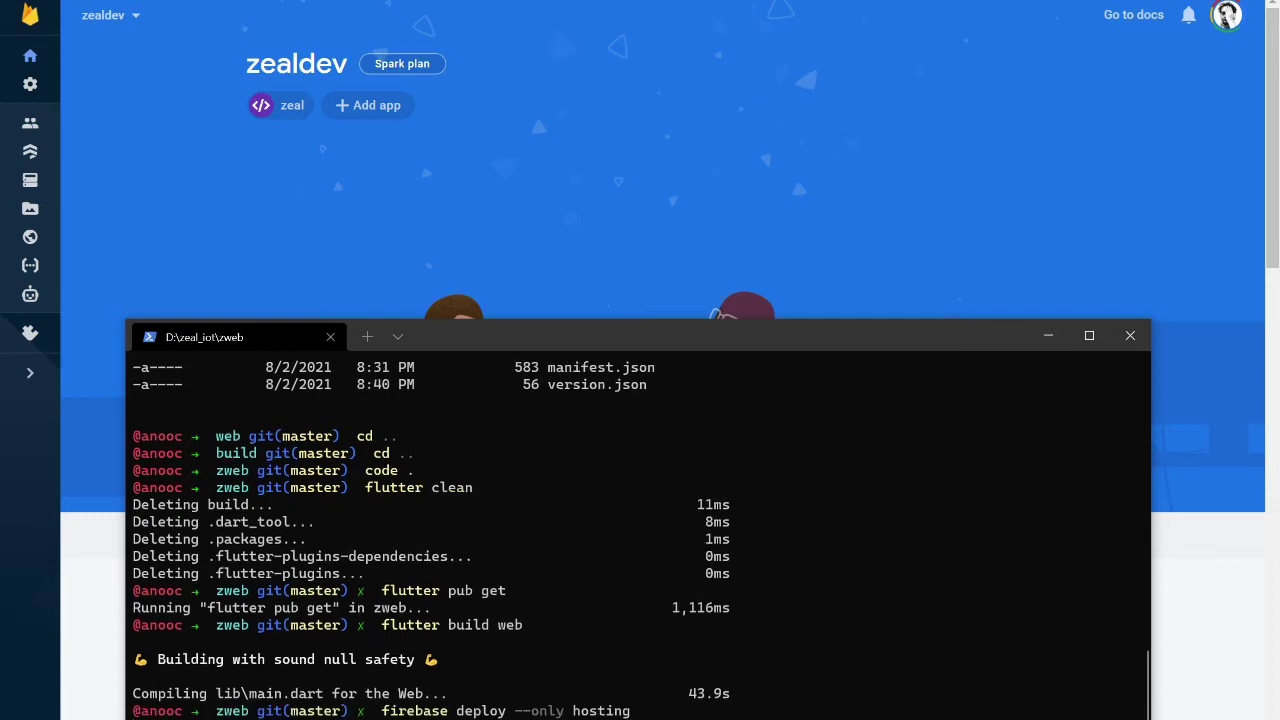
key("Return")
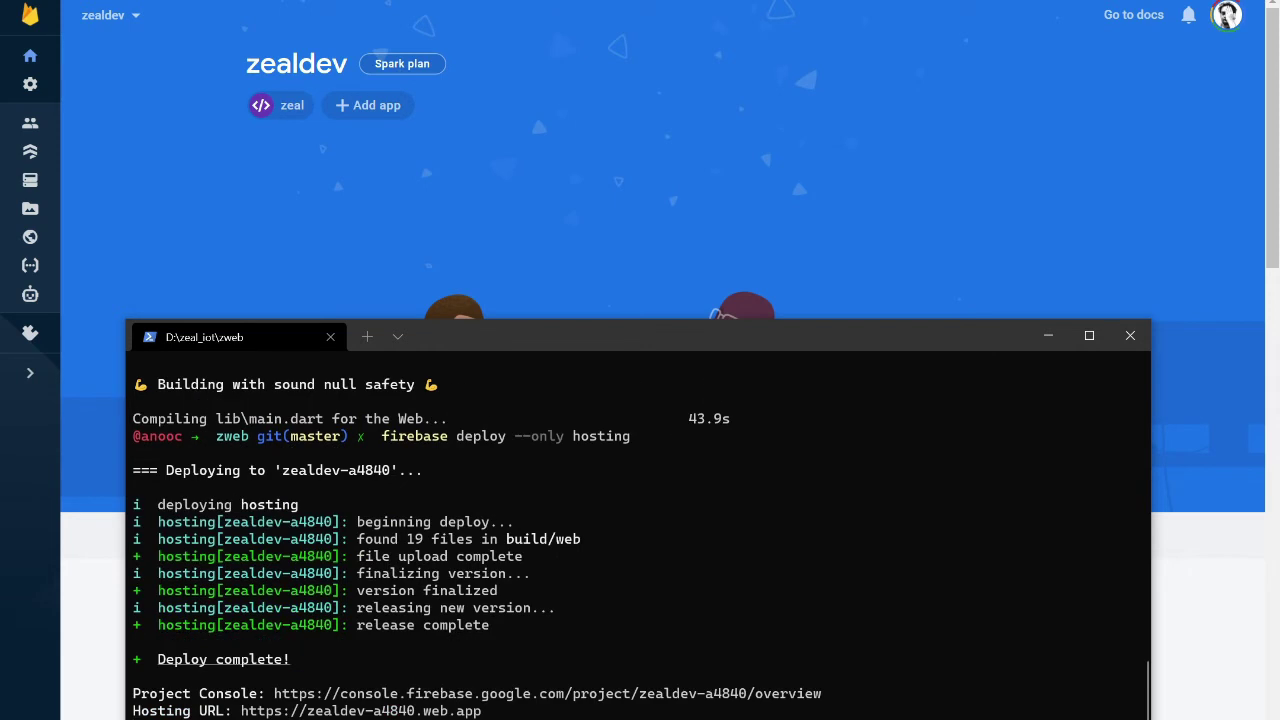
key("Return")
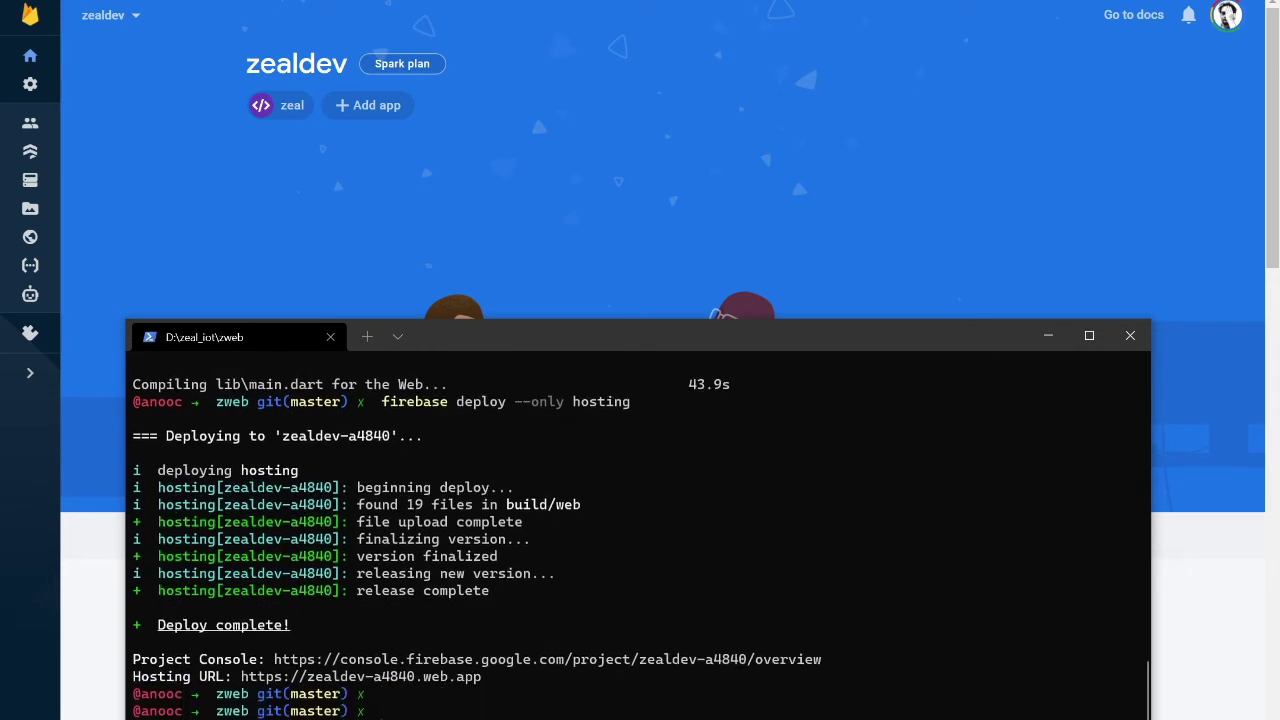
key("Return")
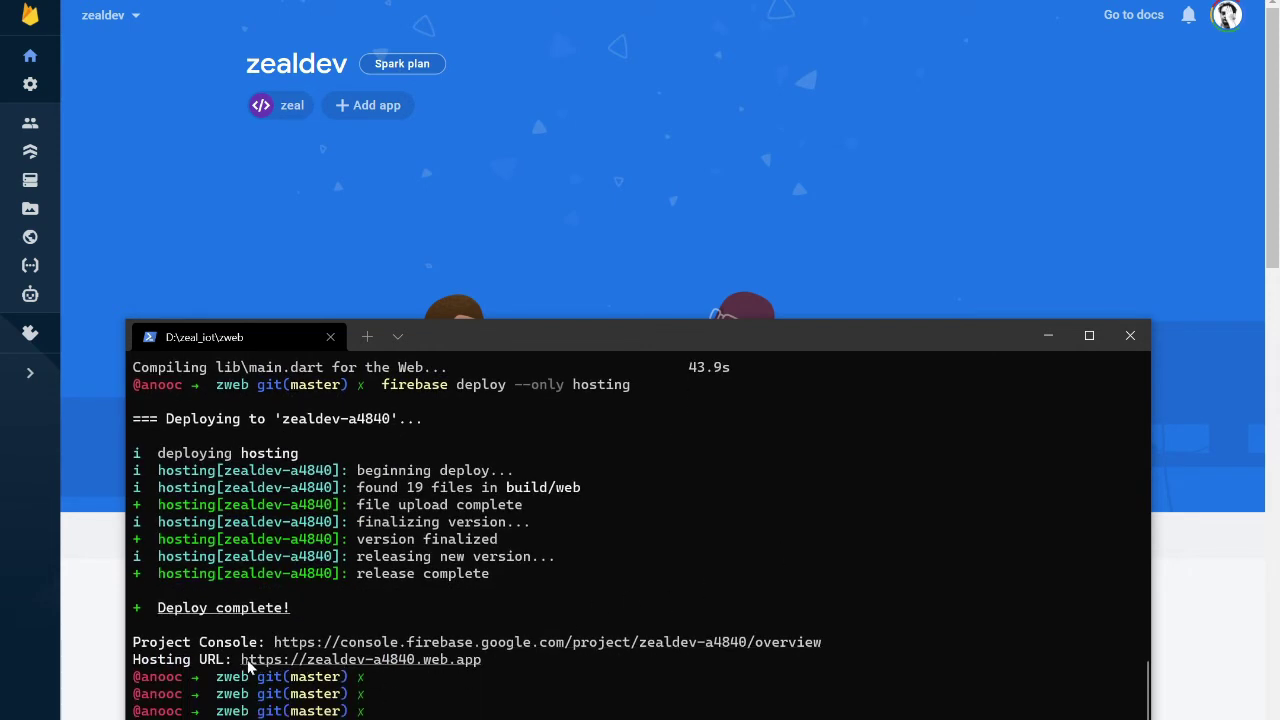
left_click_drag(236, 660, 484, 670)
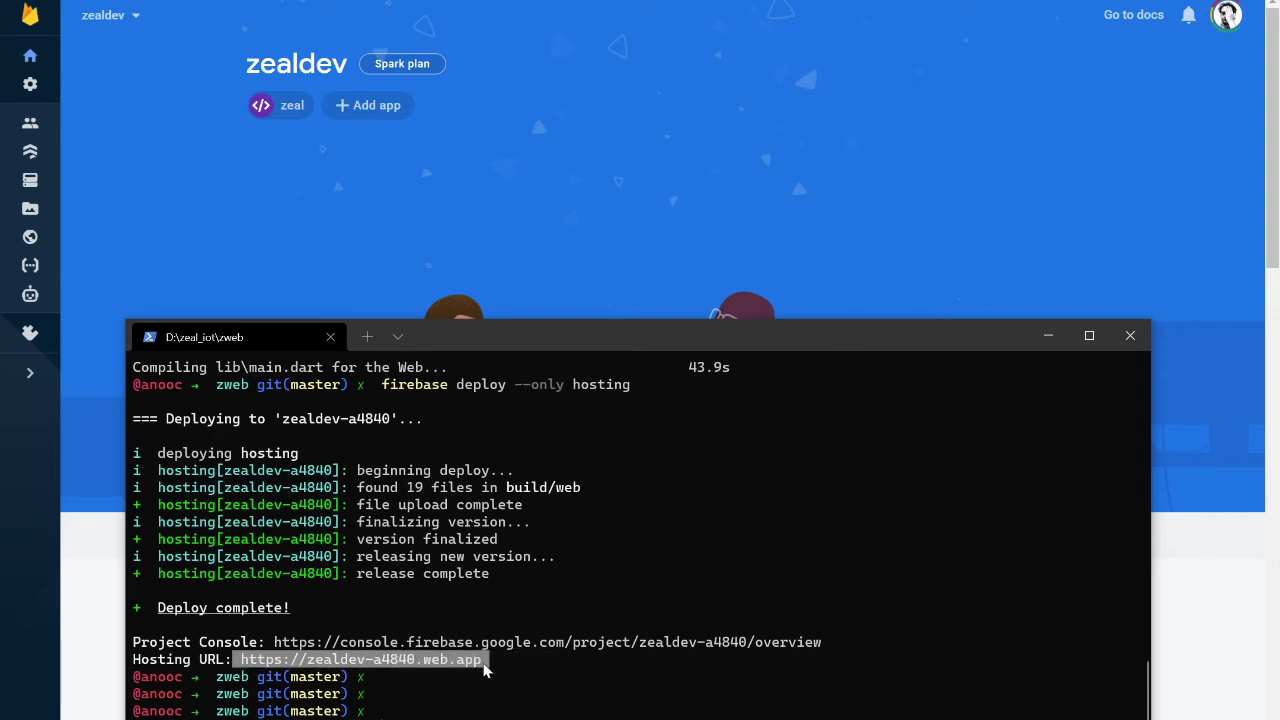
key("ctrl+c")
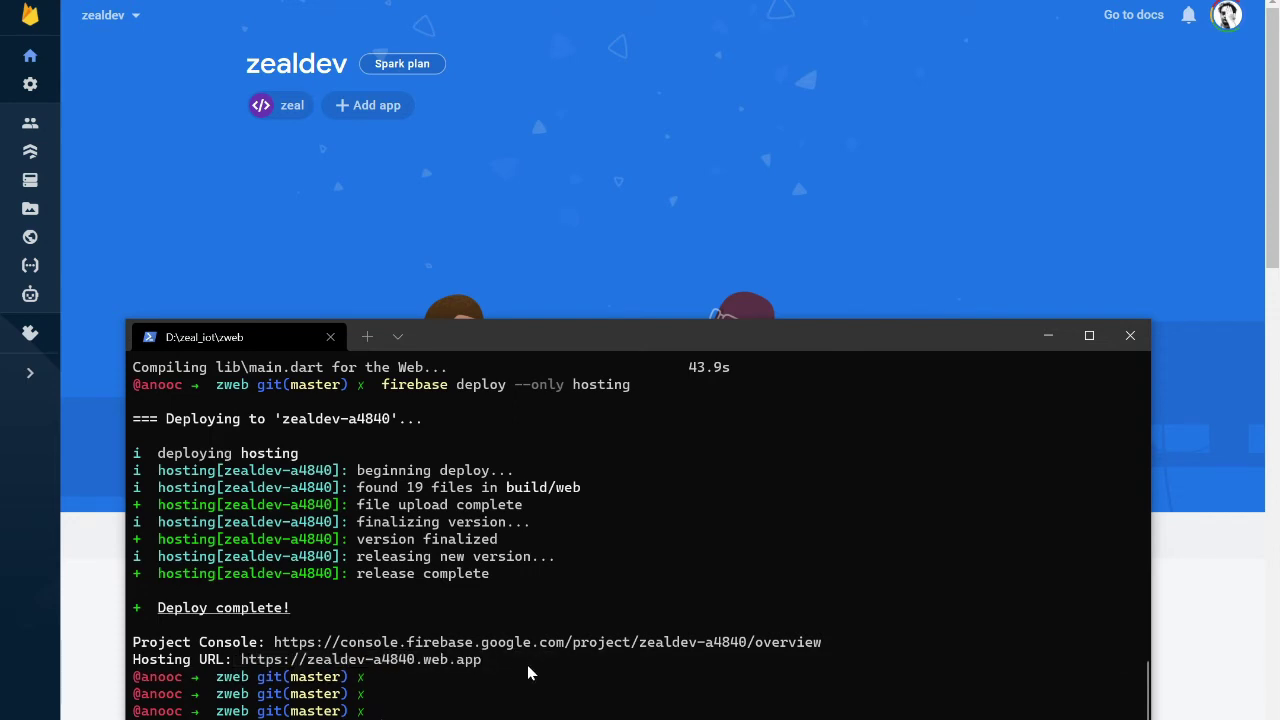
left_click(284, 200)
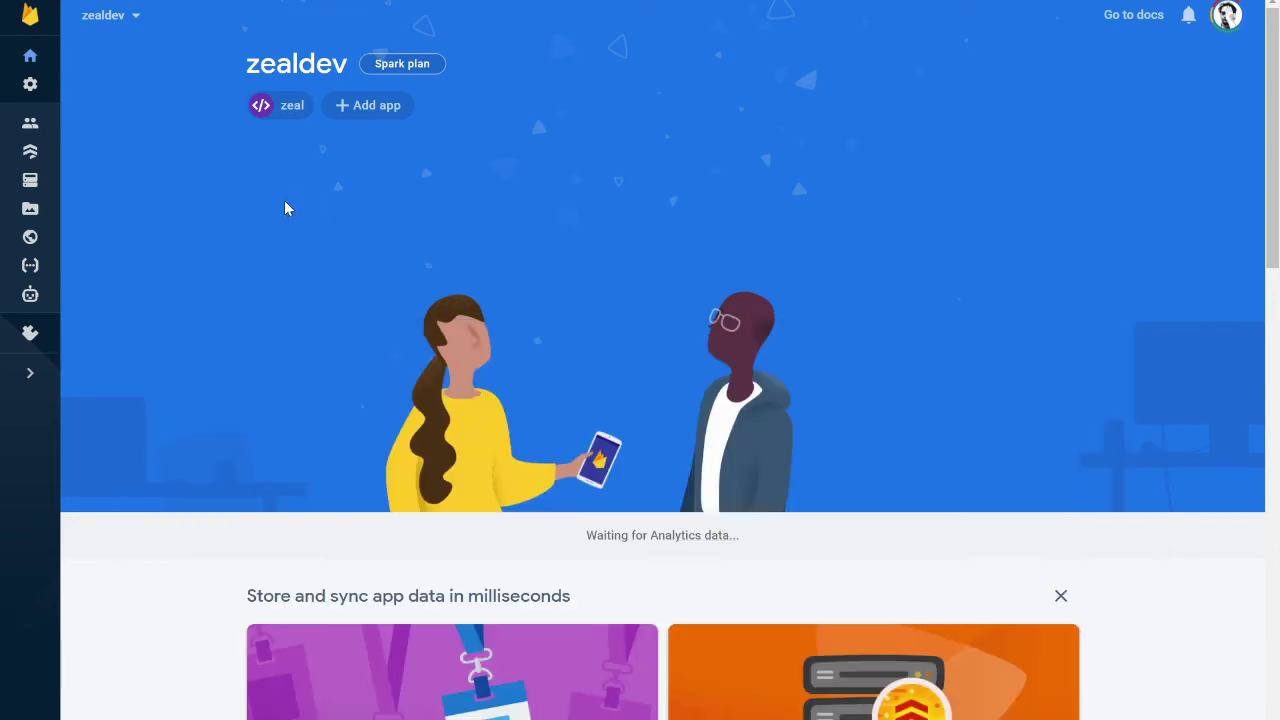
Open the Hosting dashboard and launch the zealdev-a4840 site in a new tab
left_click(33, 240)
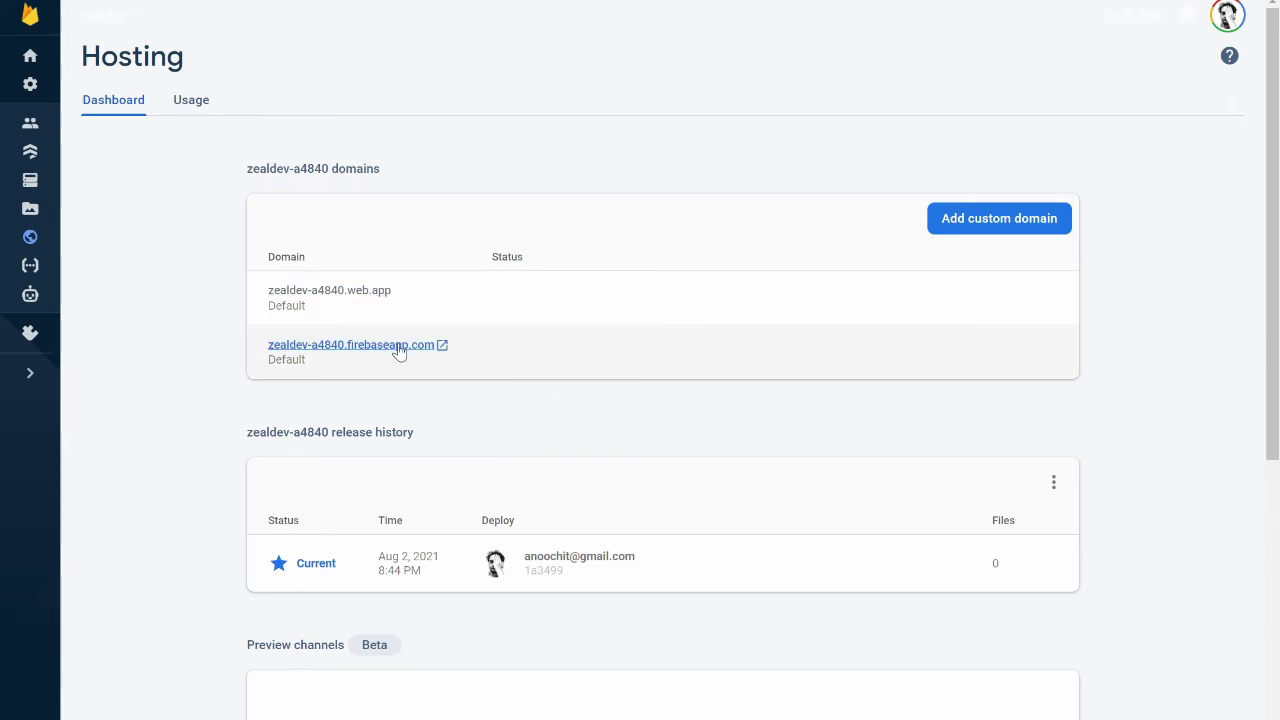
left_click(362, 296)
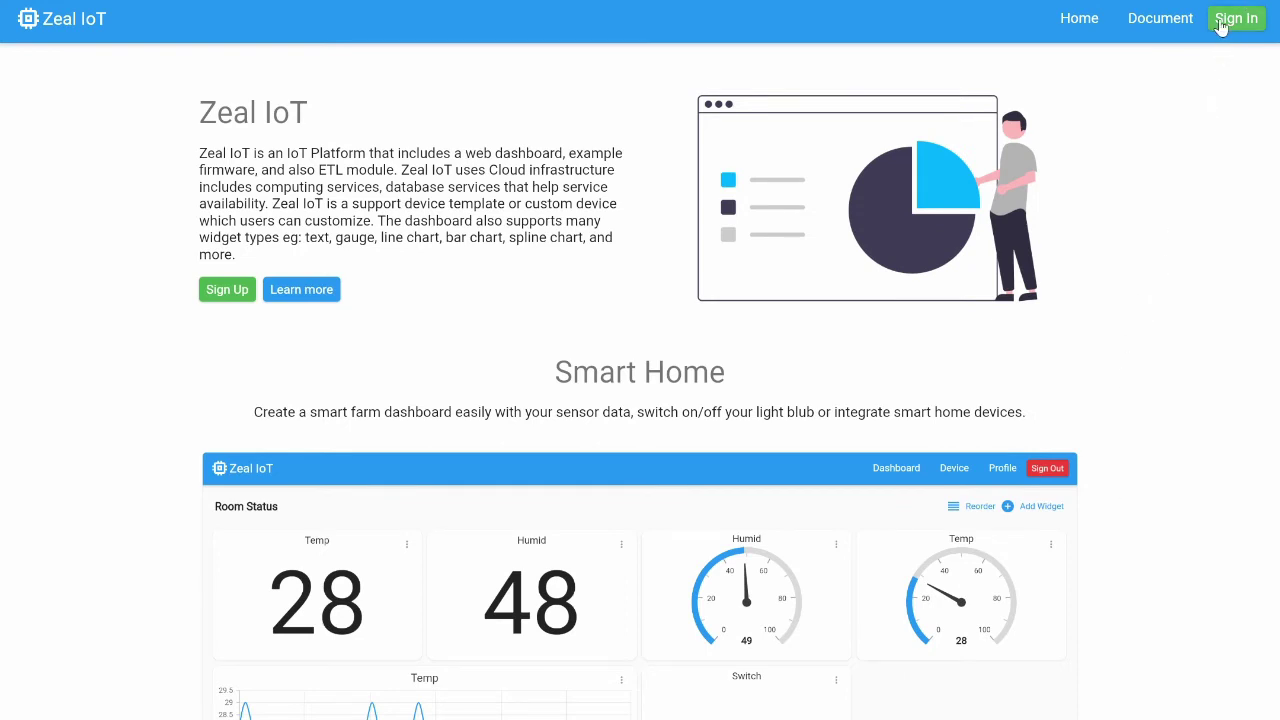
Fill the Zeal IoT sign-up form with display name 'Zeal Dev', the account e-mail and a password
left_click(222, 292)
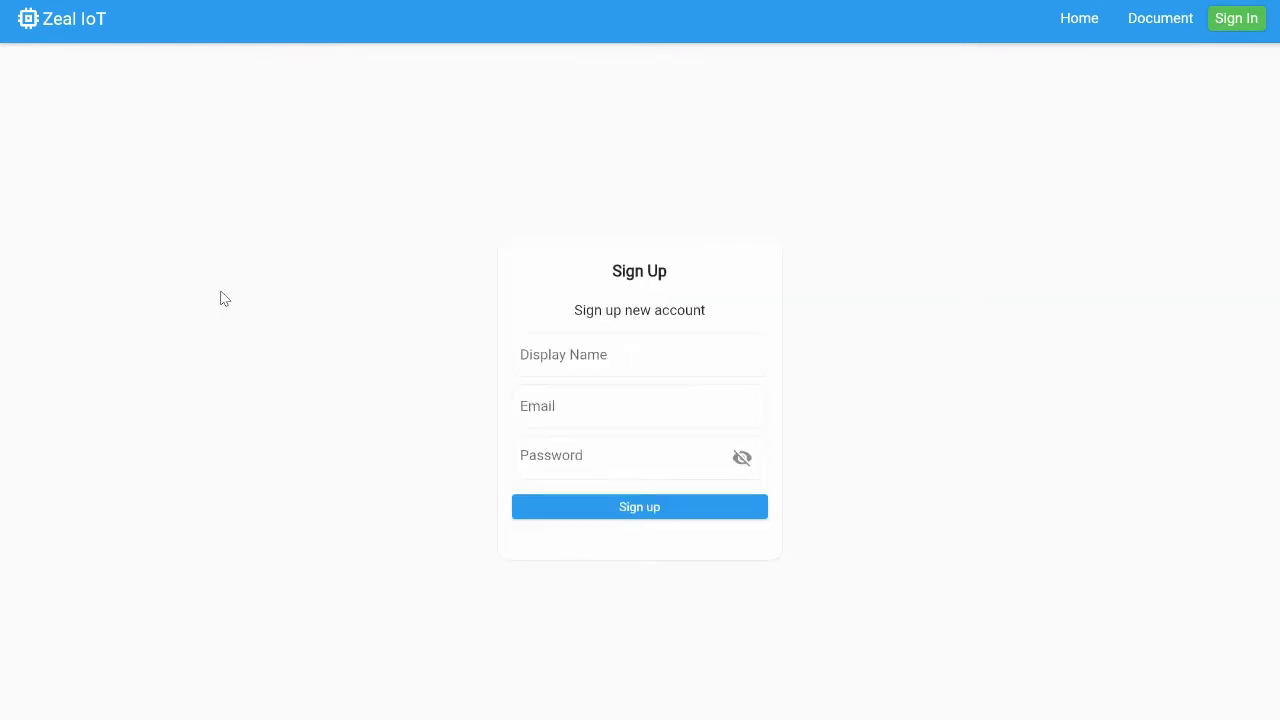
left_click(599, 336)
type("Zeal")
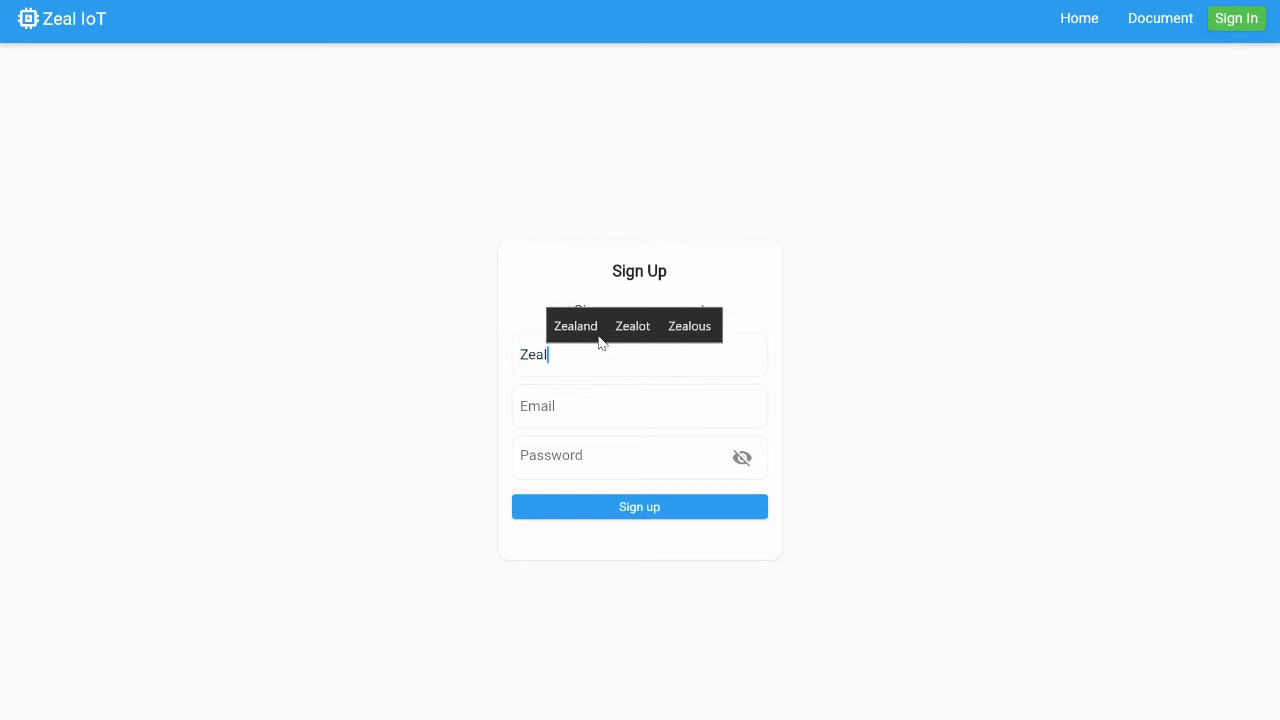
type(" Dev")
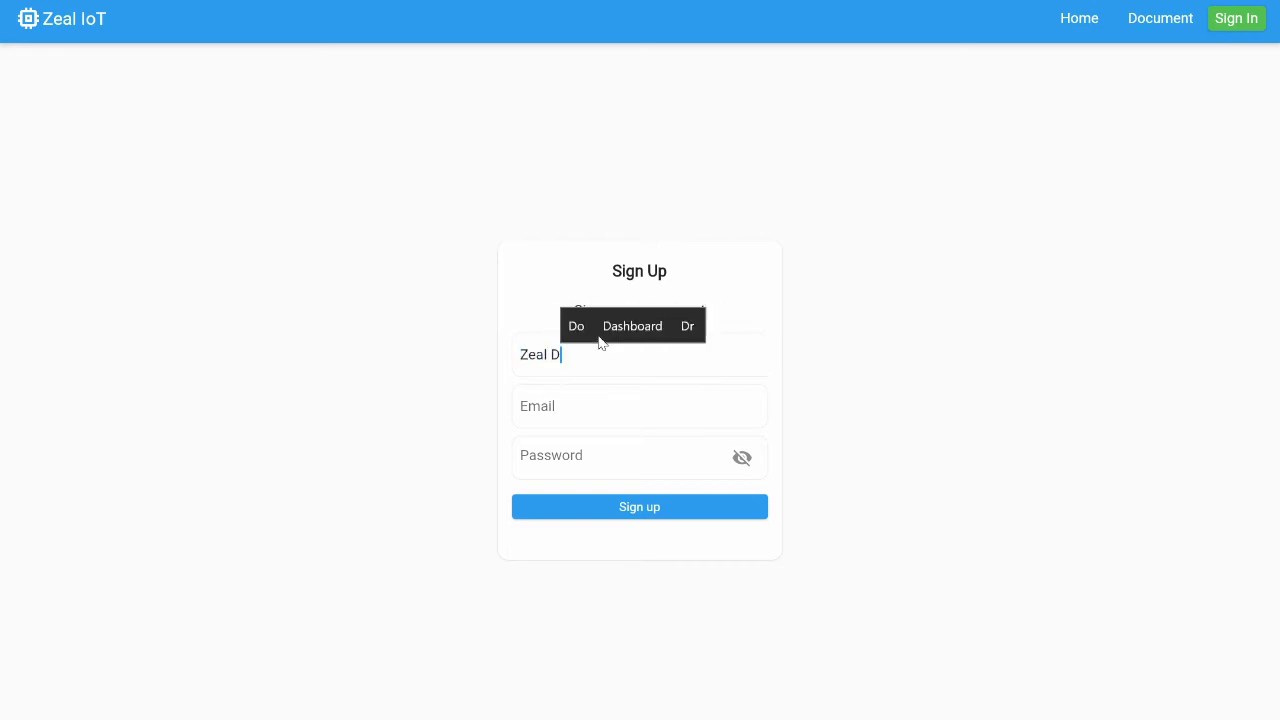
left_click(578, 407)
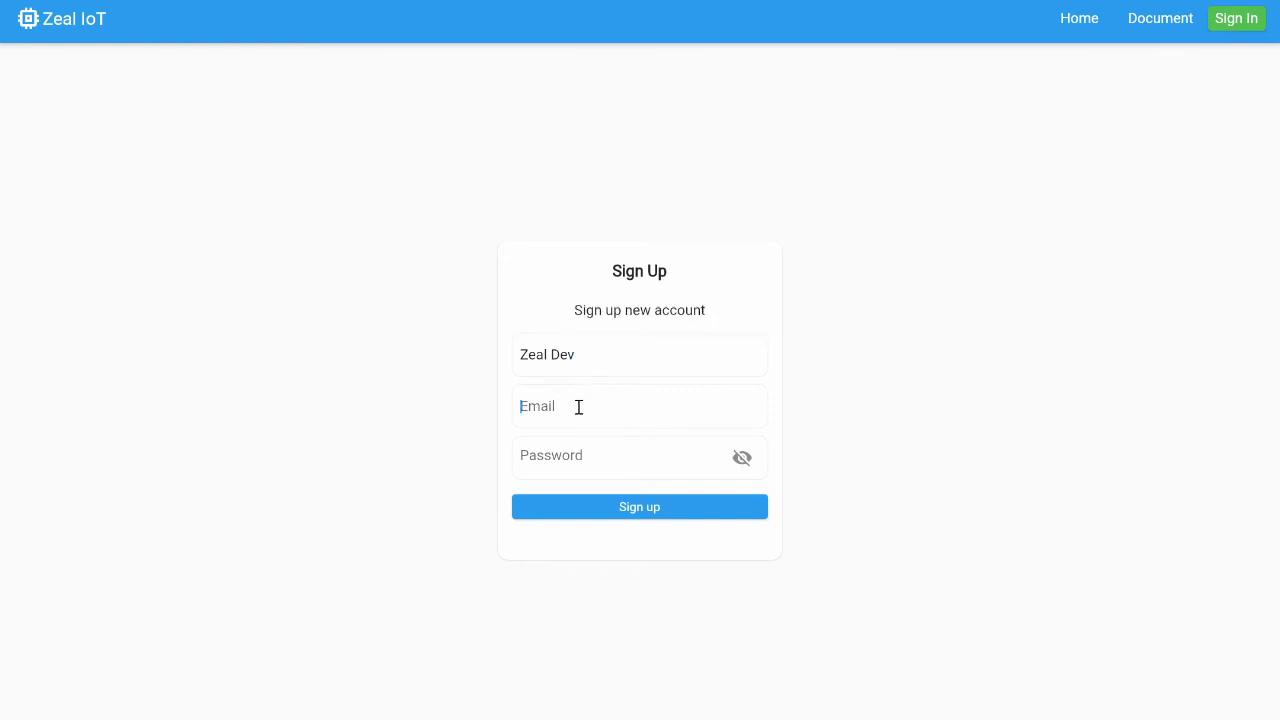
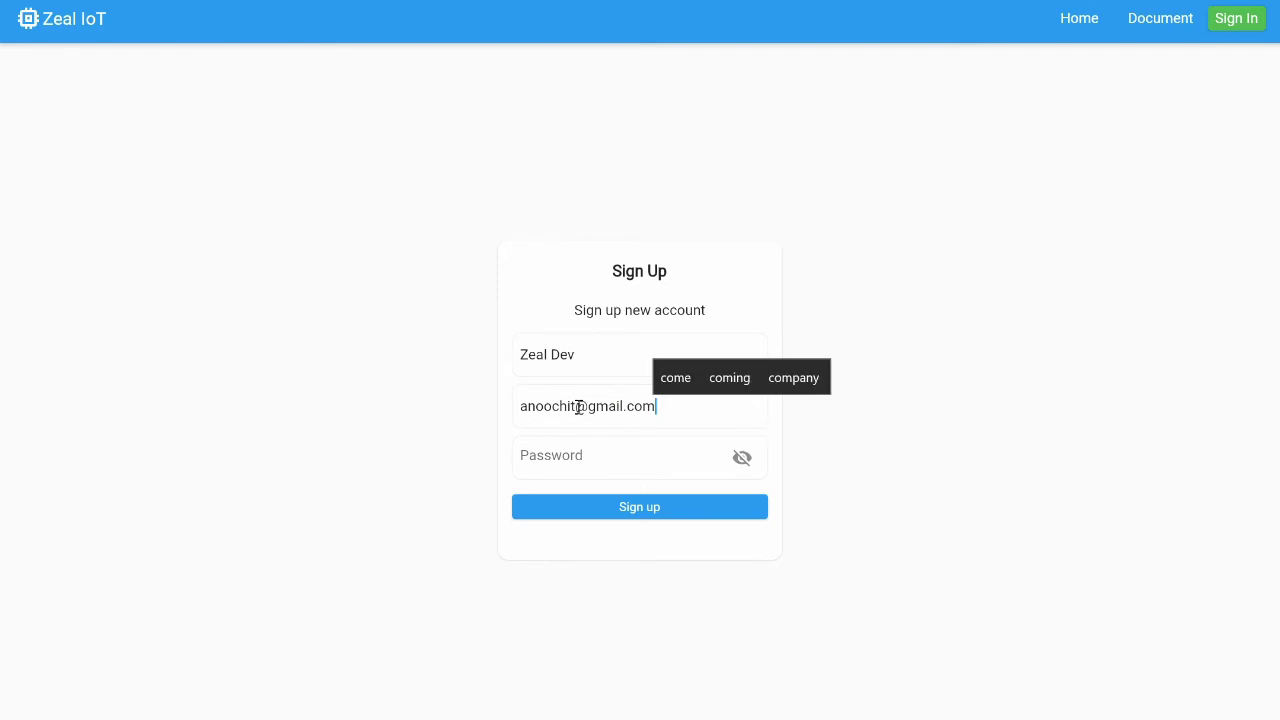
key("Tab")
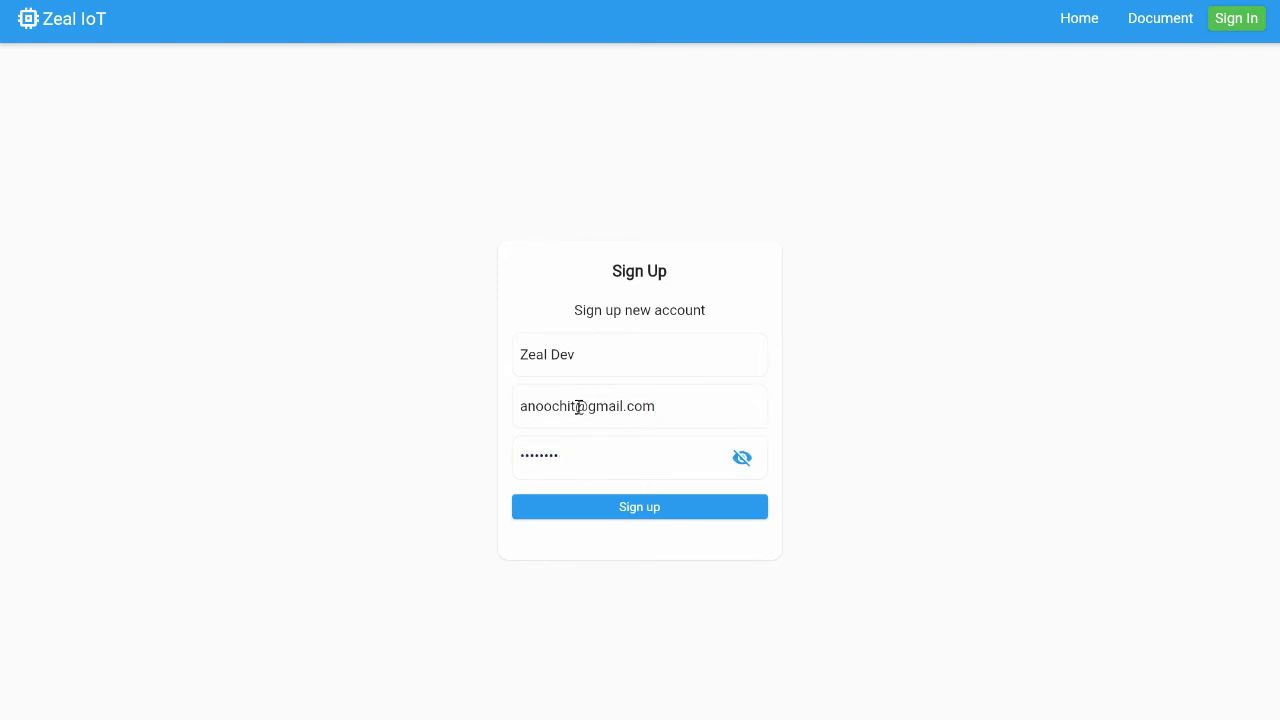
Submit the sign-up, dismiss Chrome's password warning and decline saving the password
left_click(617, 518)
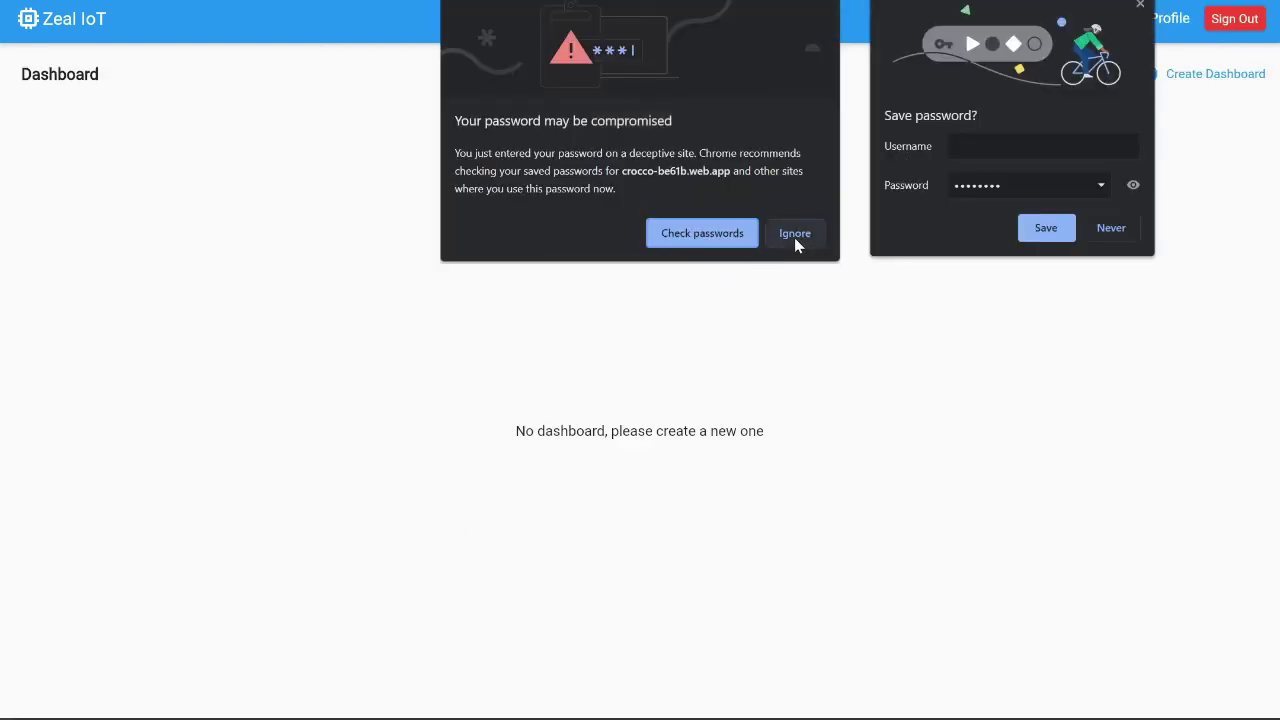
left_click(794, 237)
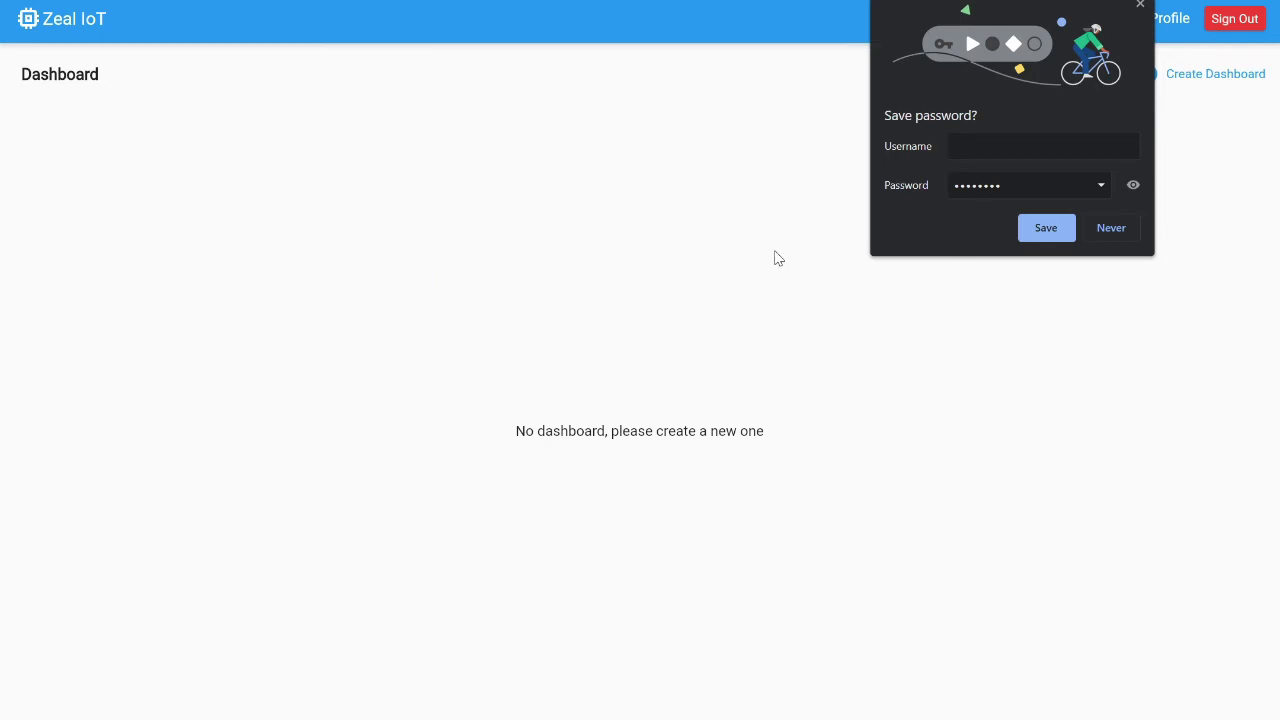
left_click(1102, 229)
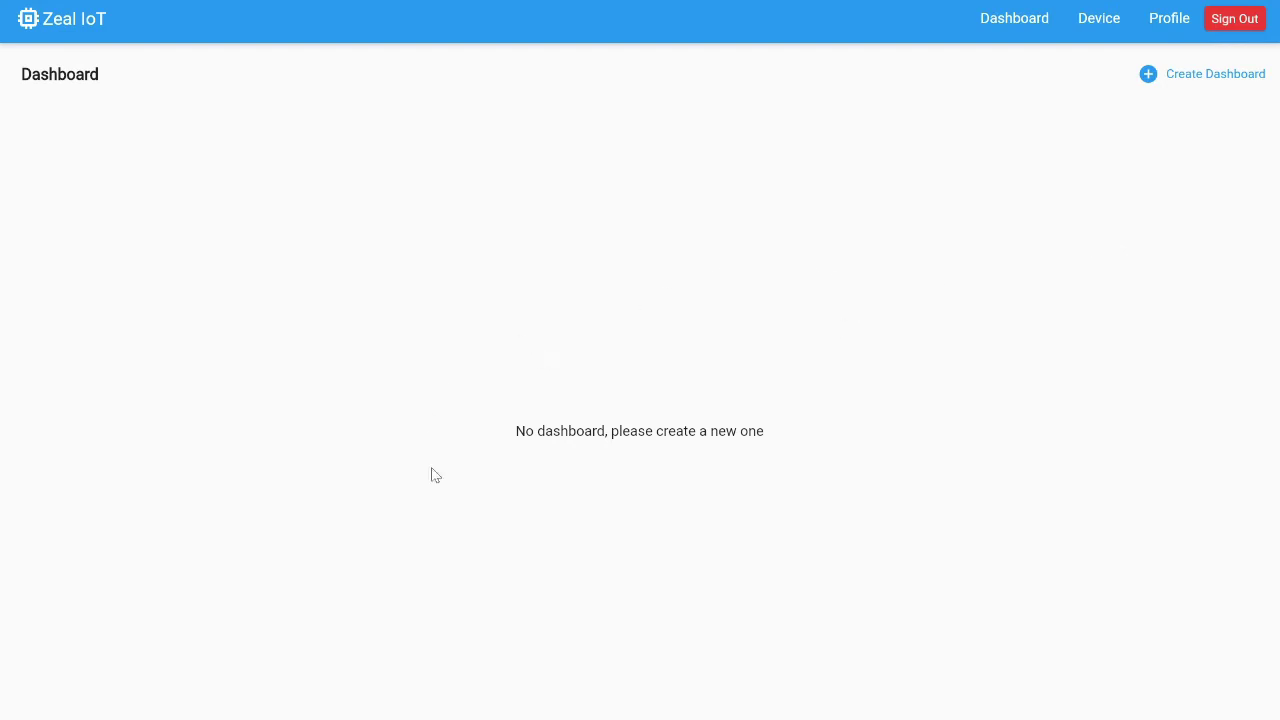
left_click(1091, 37)
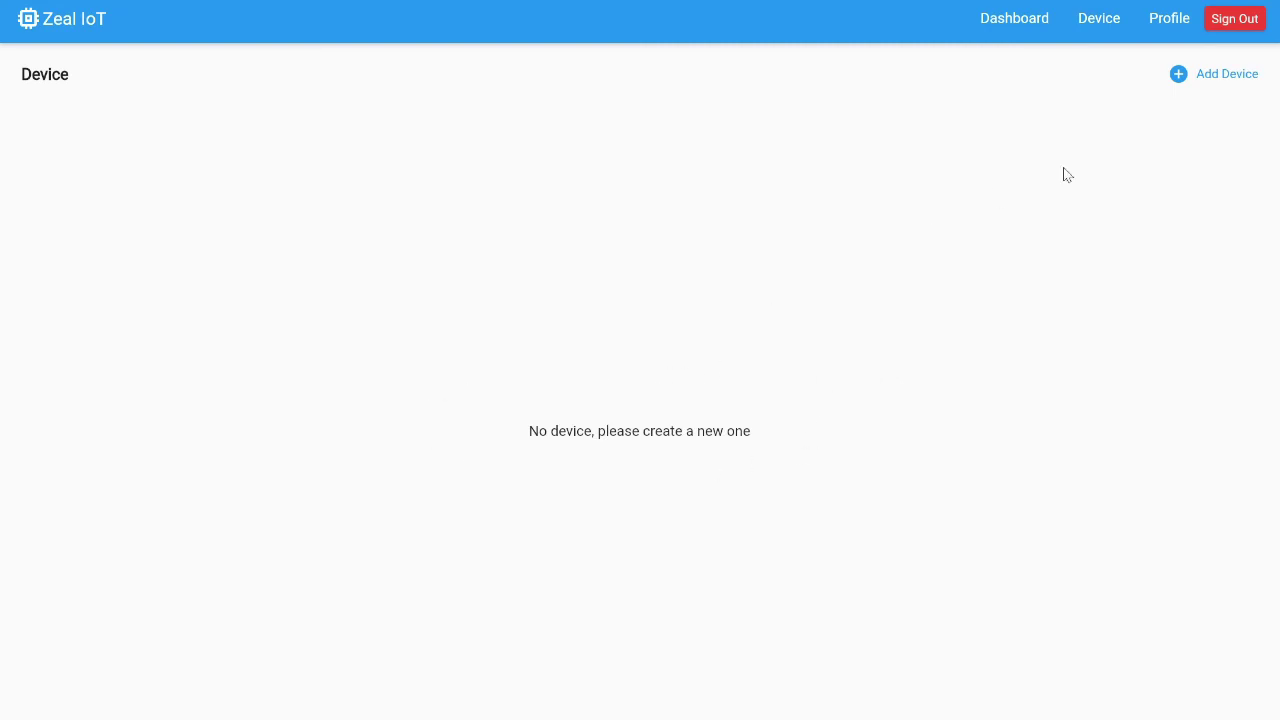
left_click(1166, 29)
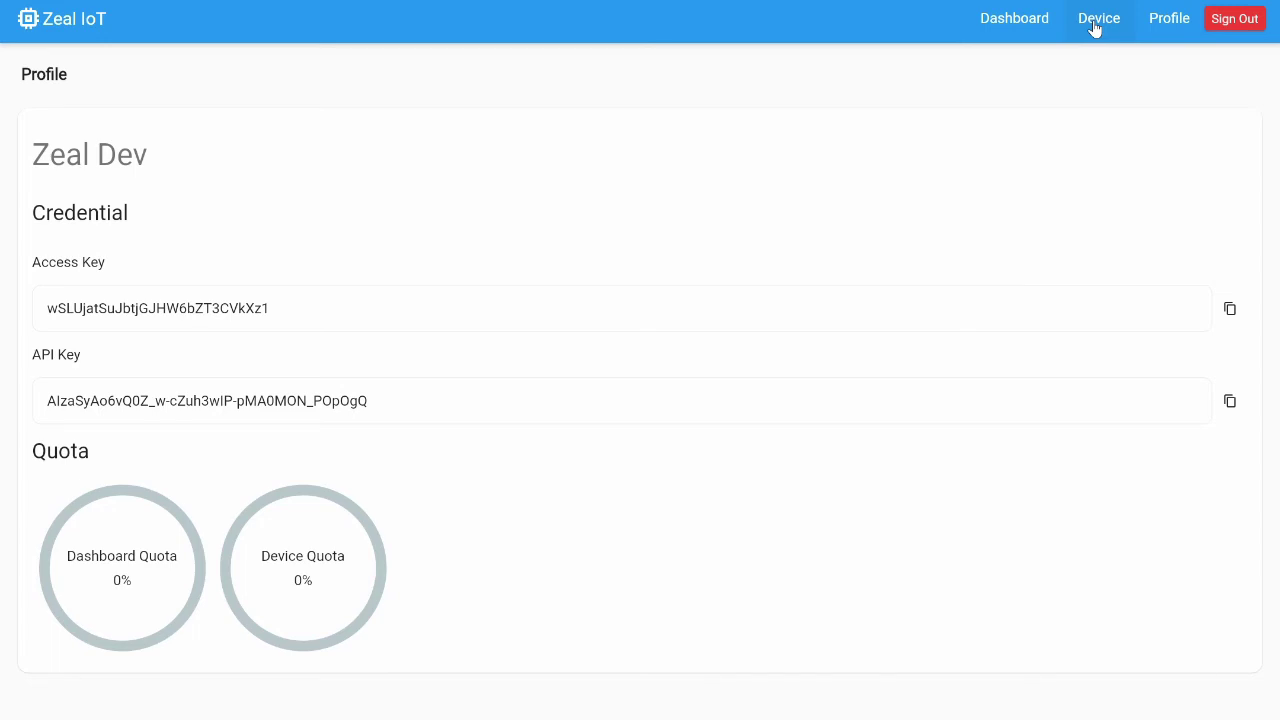
left_click(1015, 20)
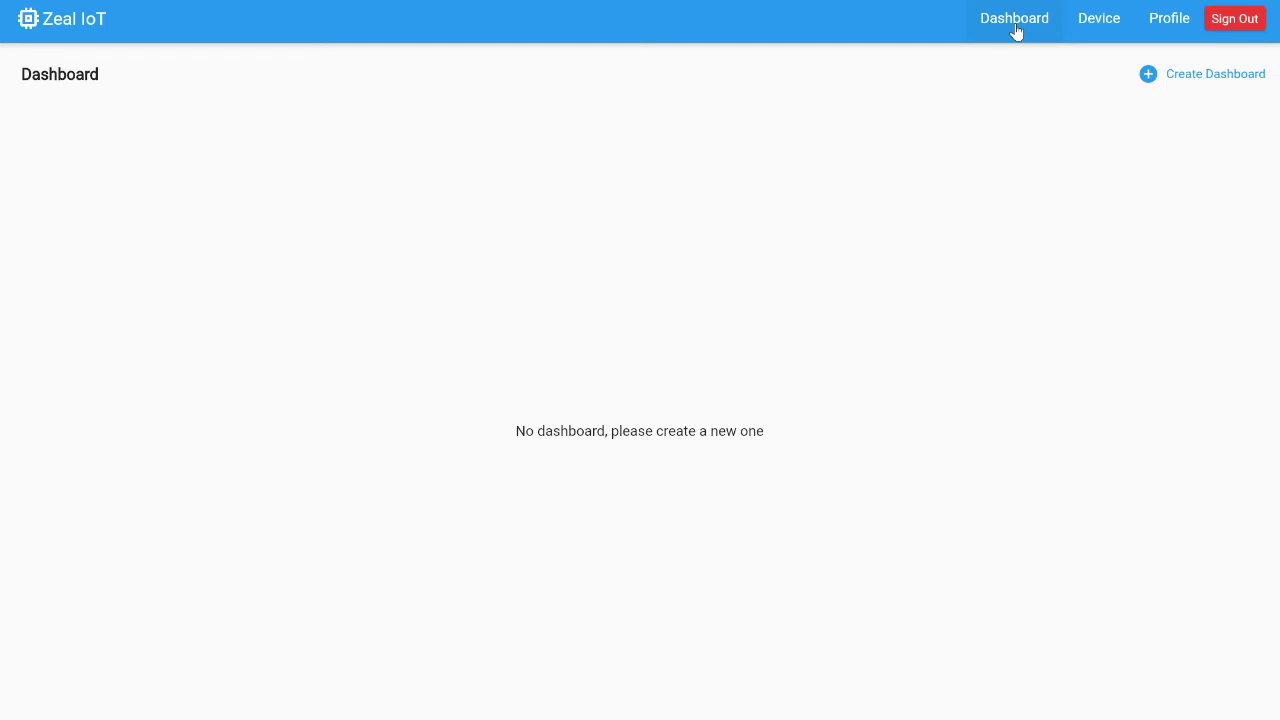
Create a dashboard titled 'Sample' with description 'Sample Dashboard'
left_click(1212, 84)
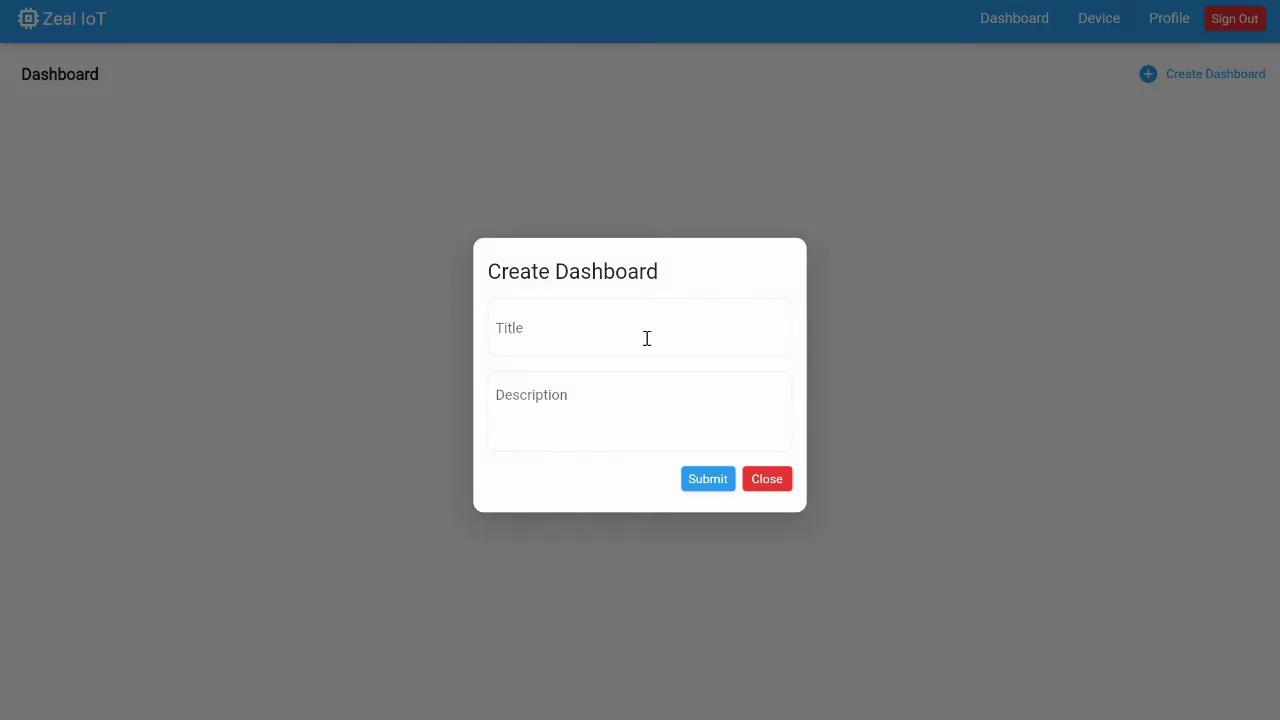
type("Sample")
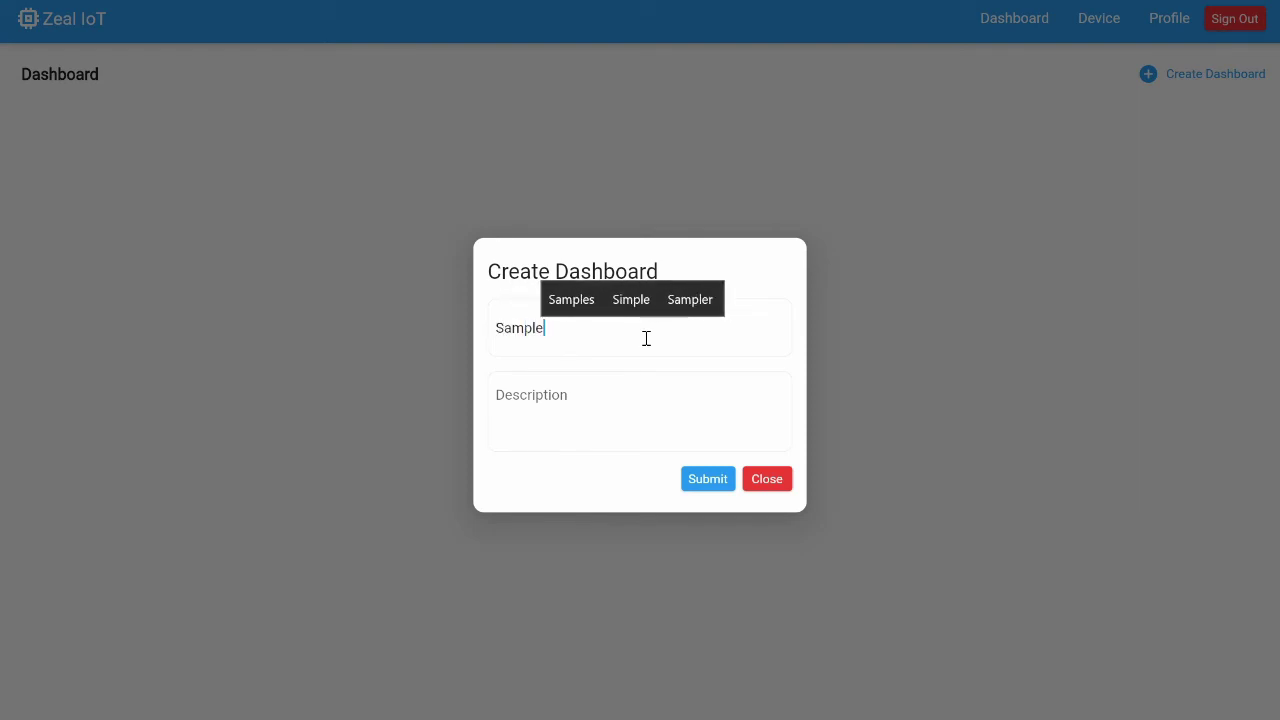
key("BackSpace")
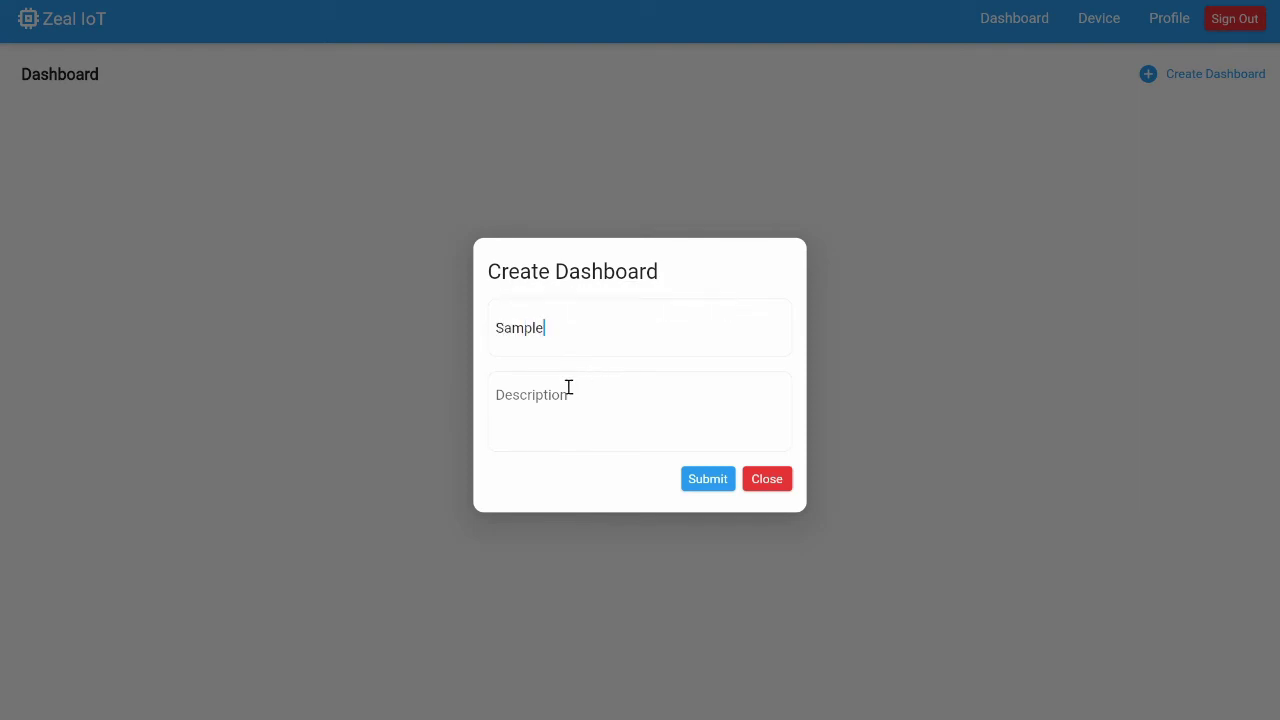
left_click(555, 395)
type("Sample Dashboard")
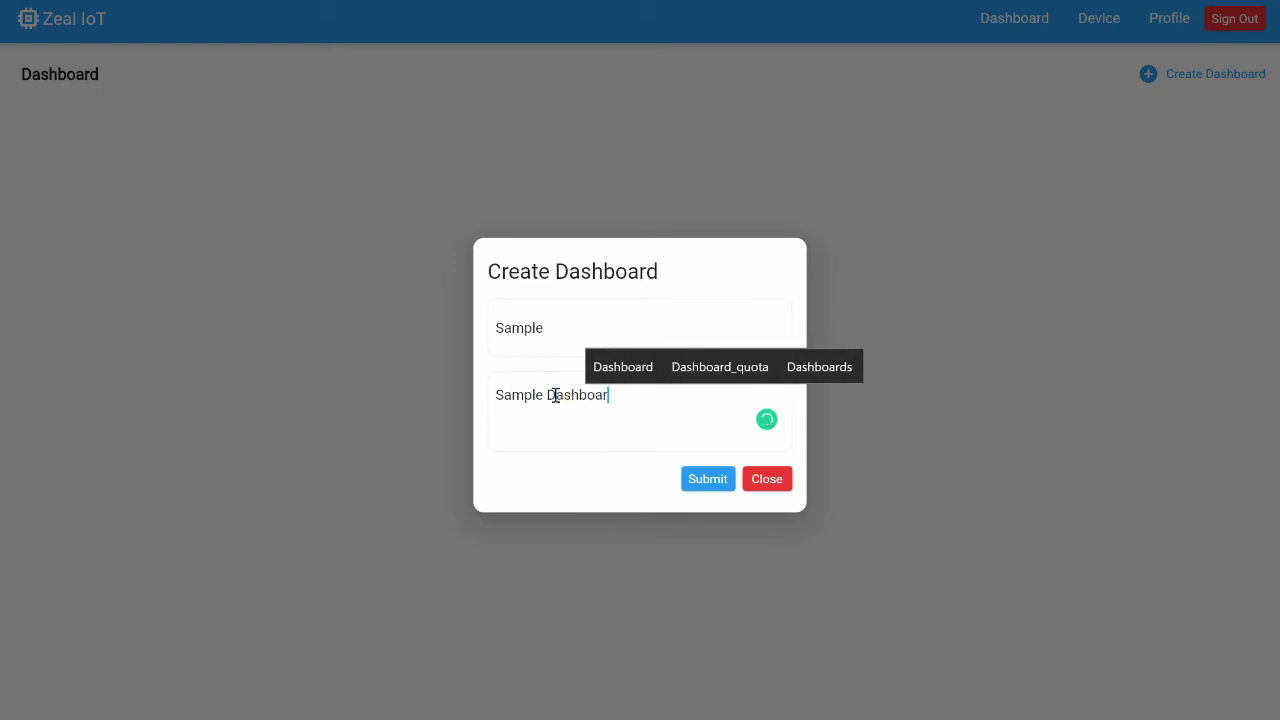
left_click(713, 484)
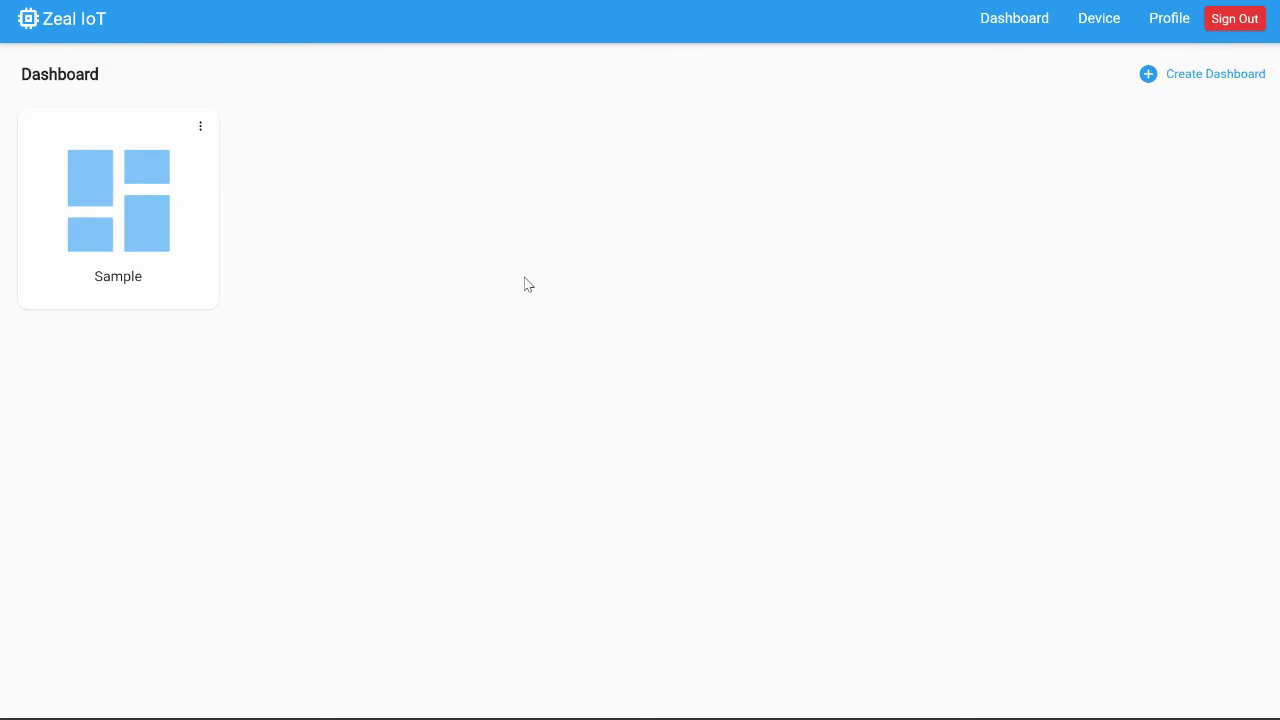
Check the Sample dashboard's Info, then go to the Device page
left_click(201, 127)
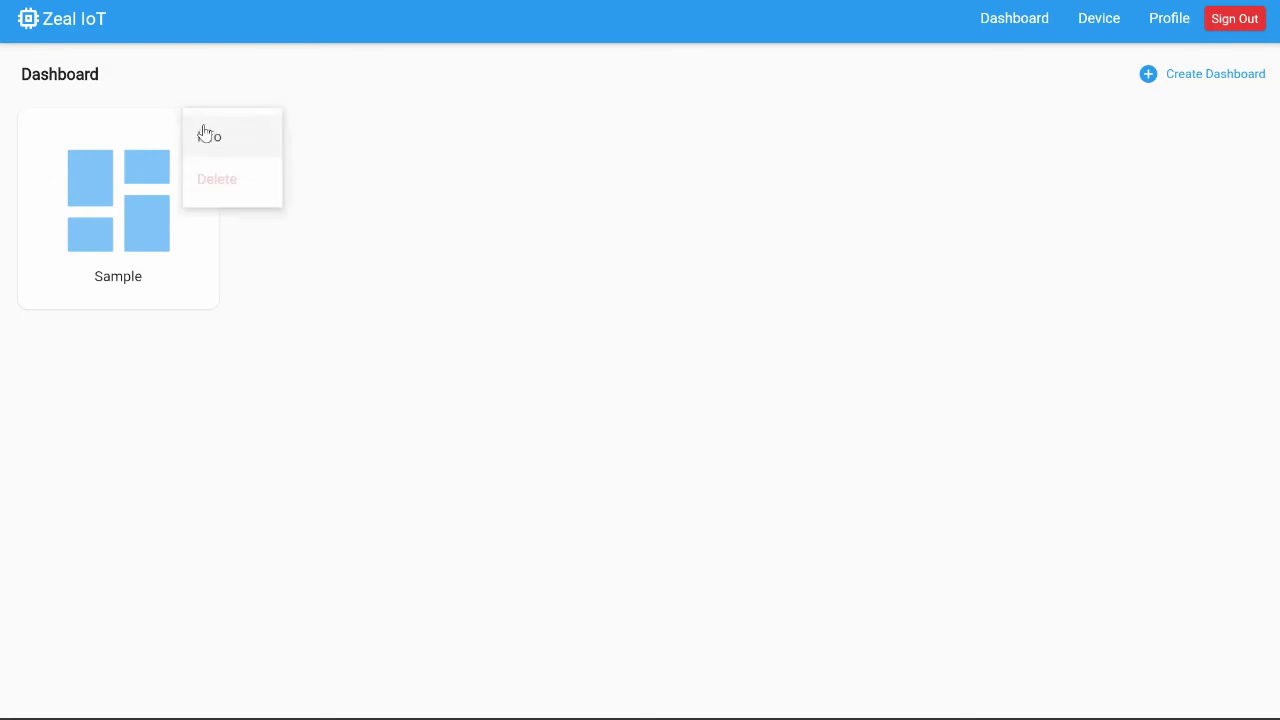
left_click(234, 137)
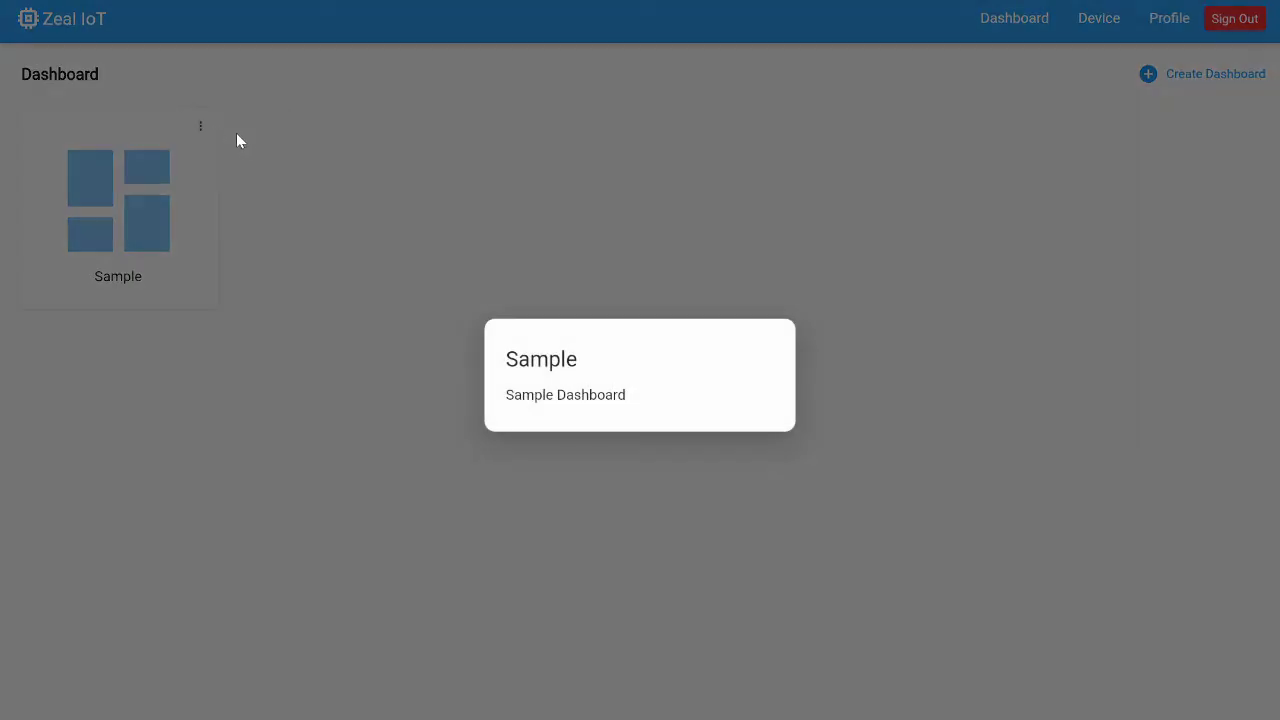
left_click(598, 500)
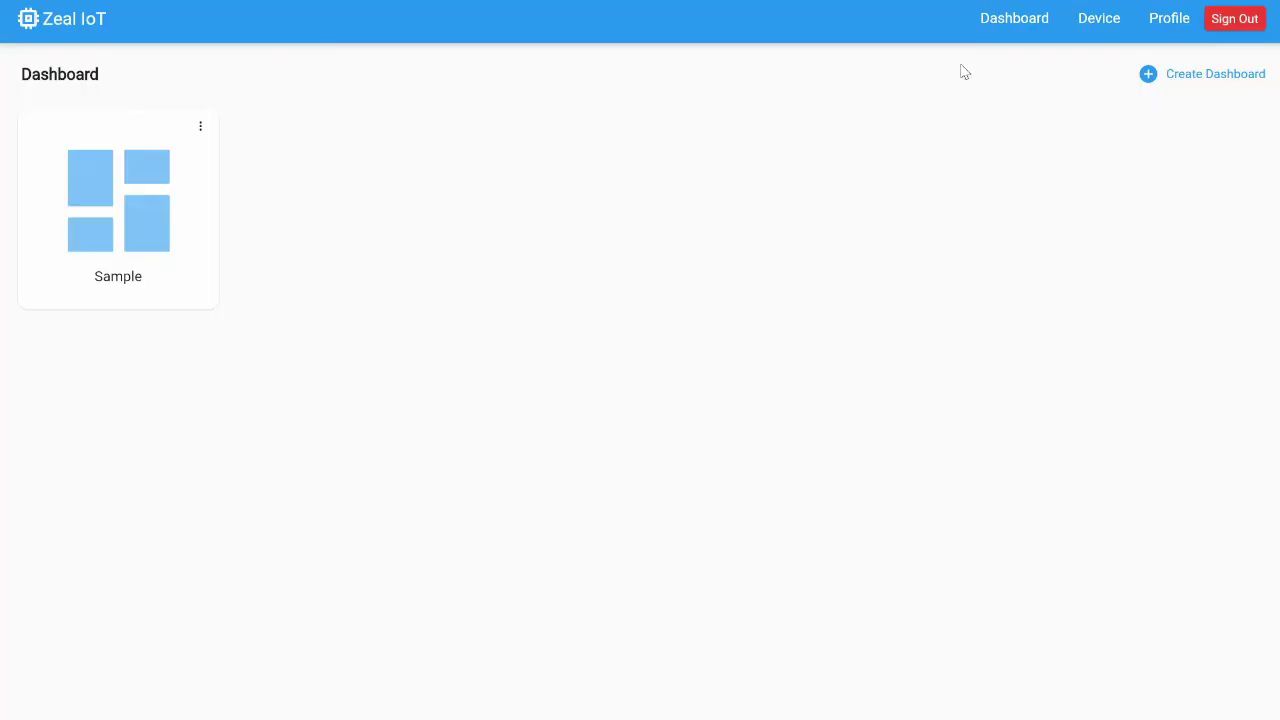
left_click(1100, 30)
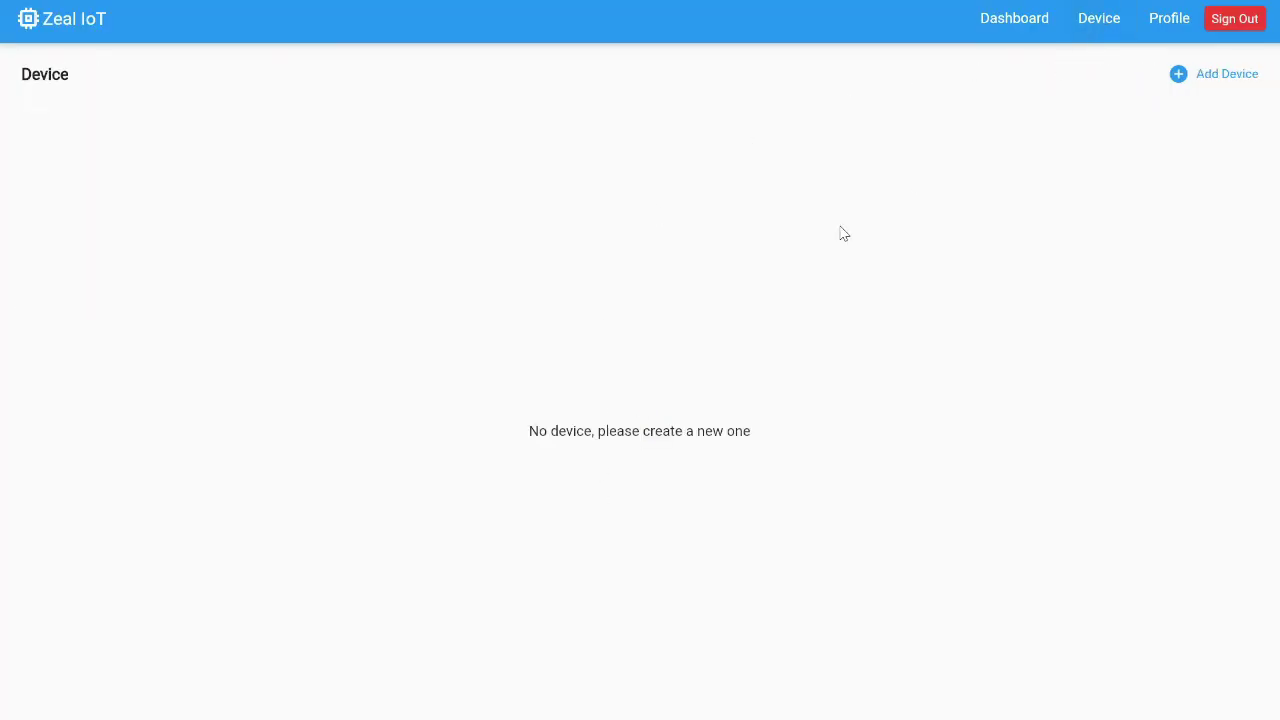
Start a new device created from the Temp Sensor template
left_click(1207, 85)
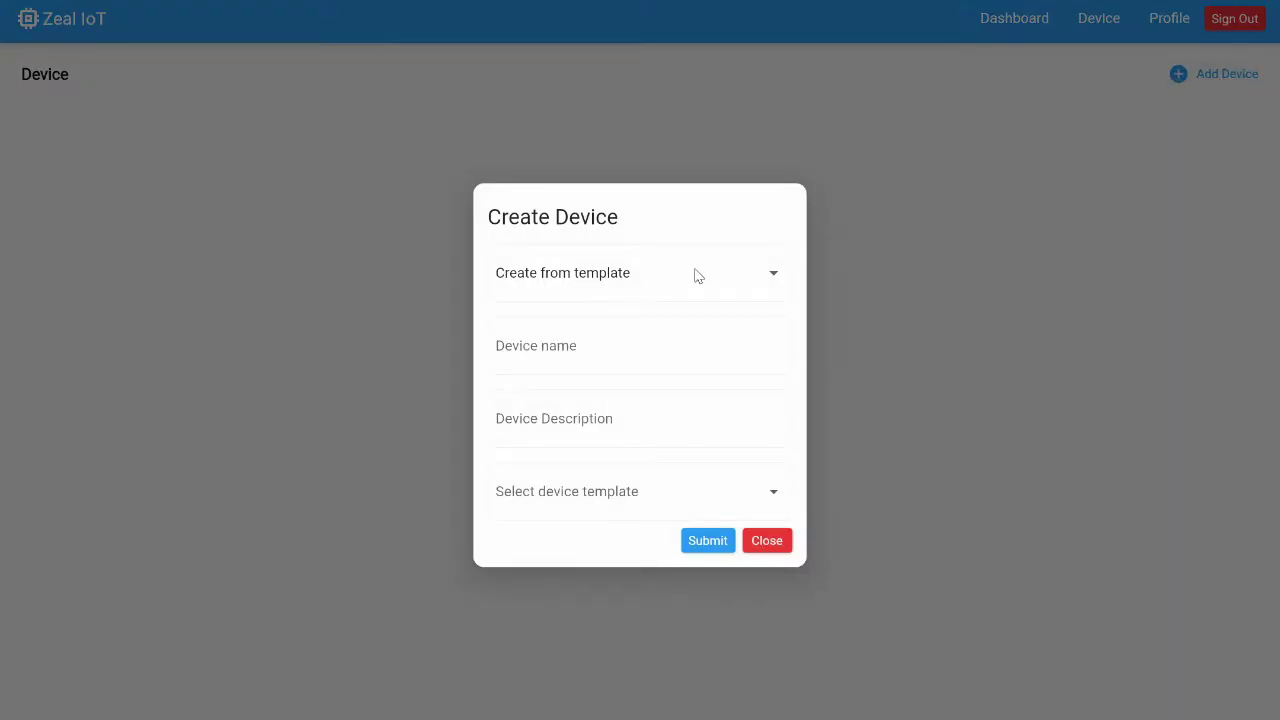
left_click(697, 276)
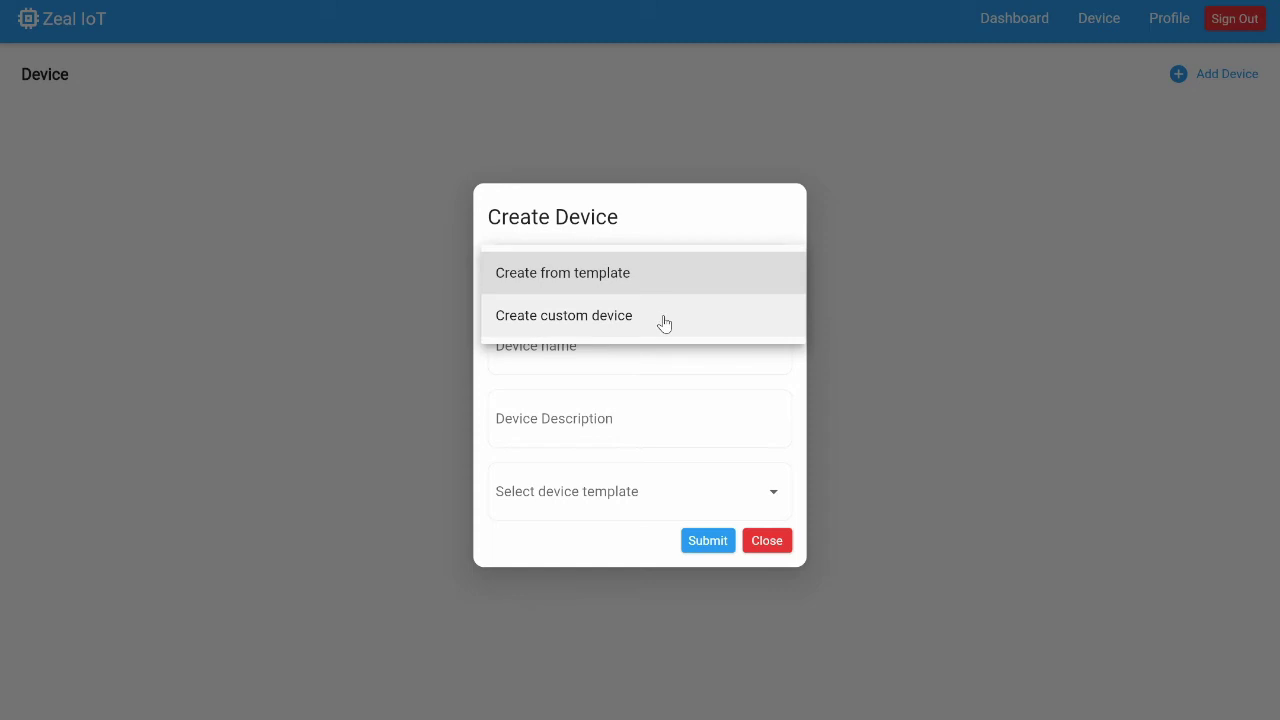
left_click(661, 291)
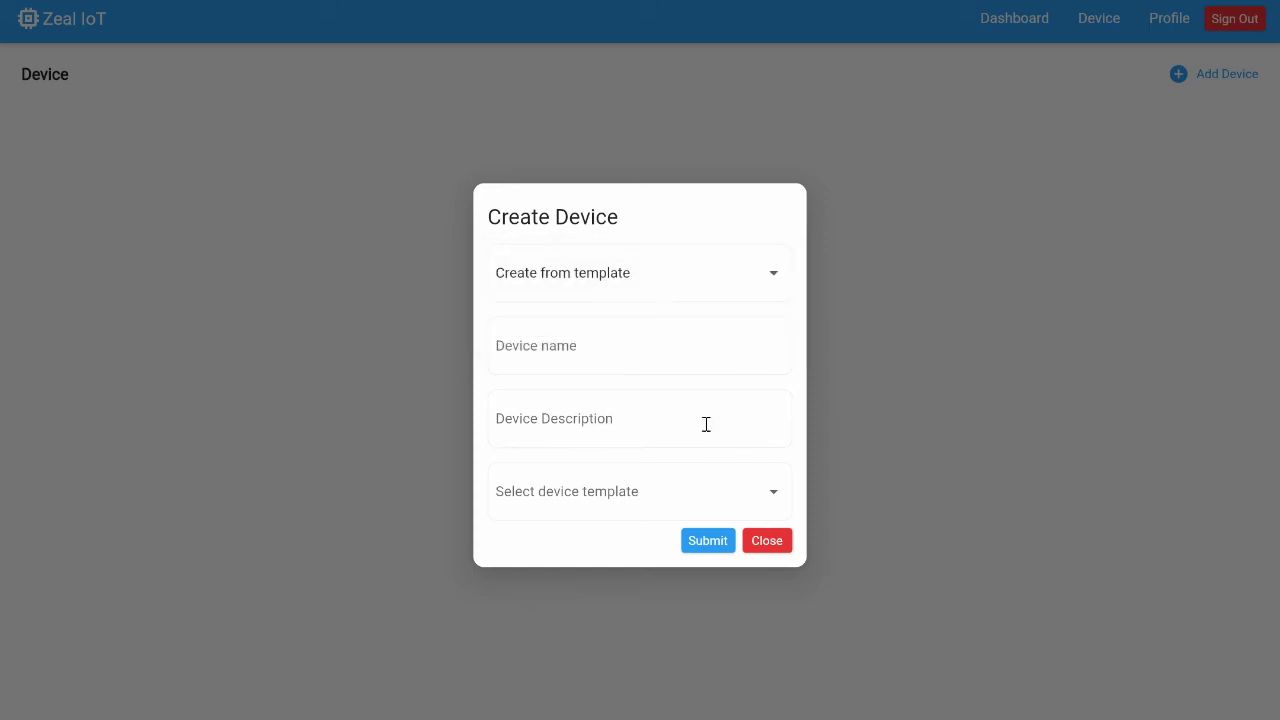
left_click(628, 505)
left_click(628, 505)
Name the device 'Temp Sensor', reuse the name as its description, and create it
left_click(577, 346)
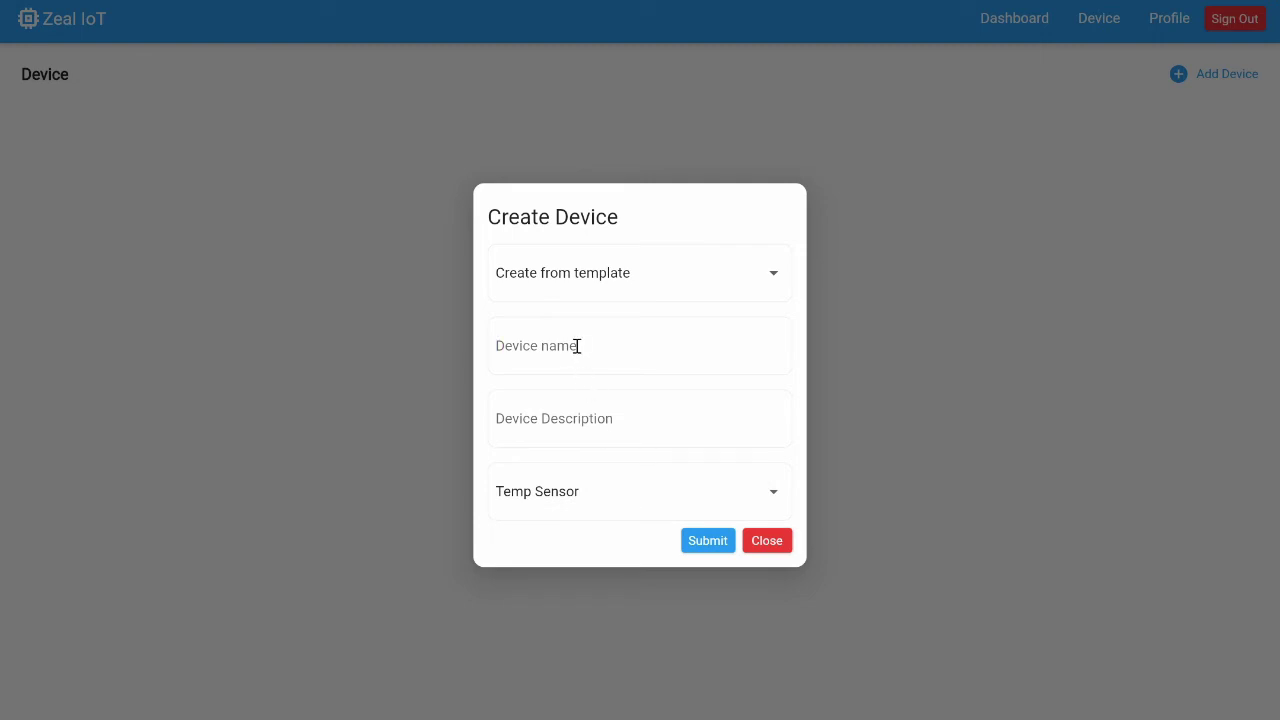
type("Tem")
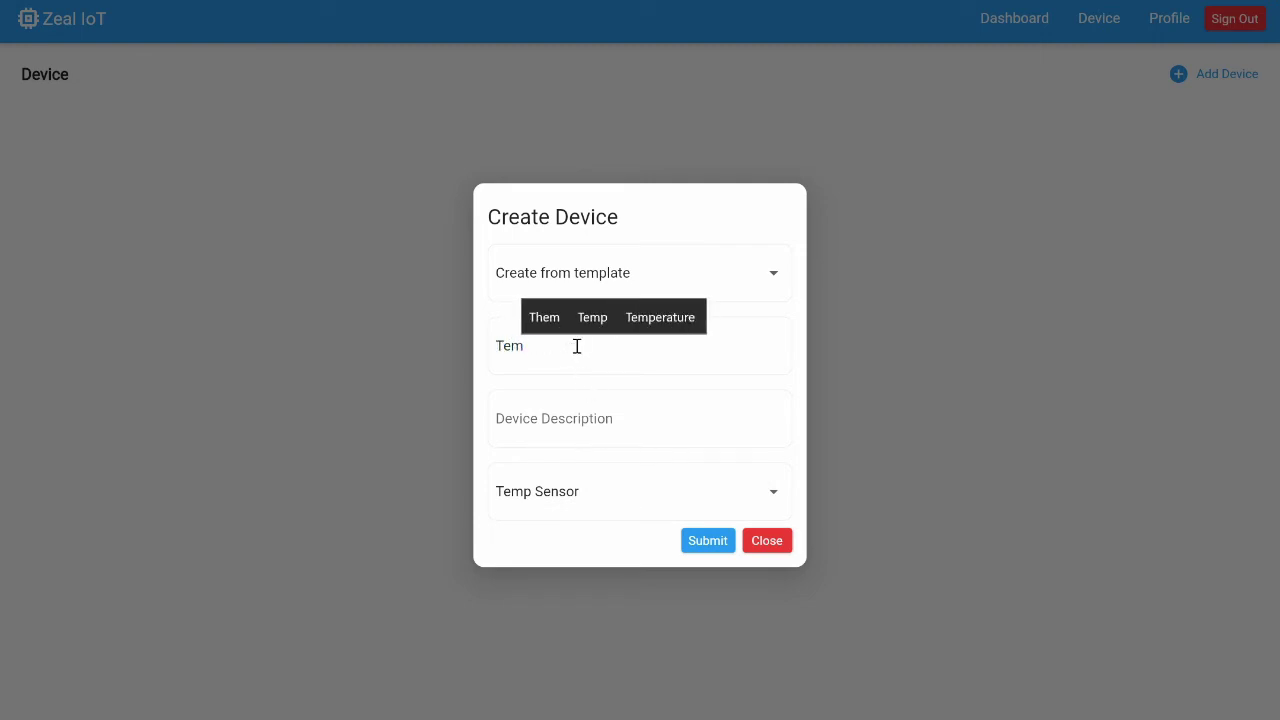
type("p")
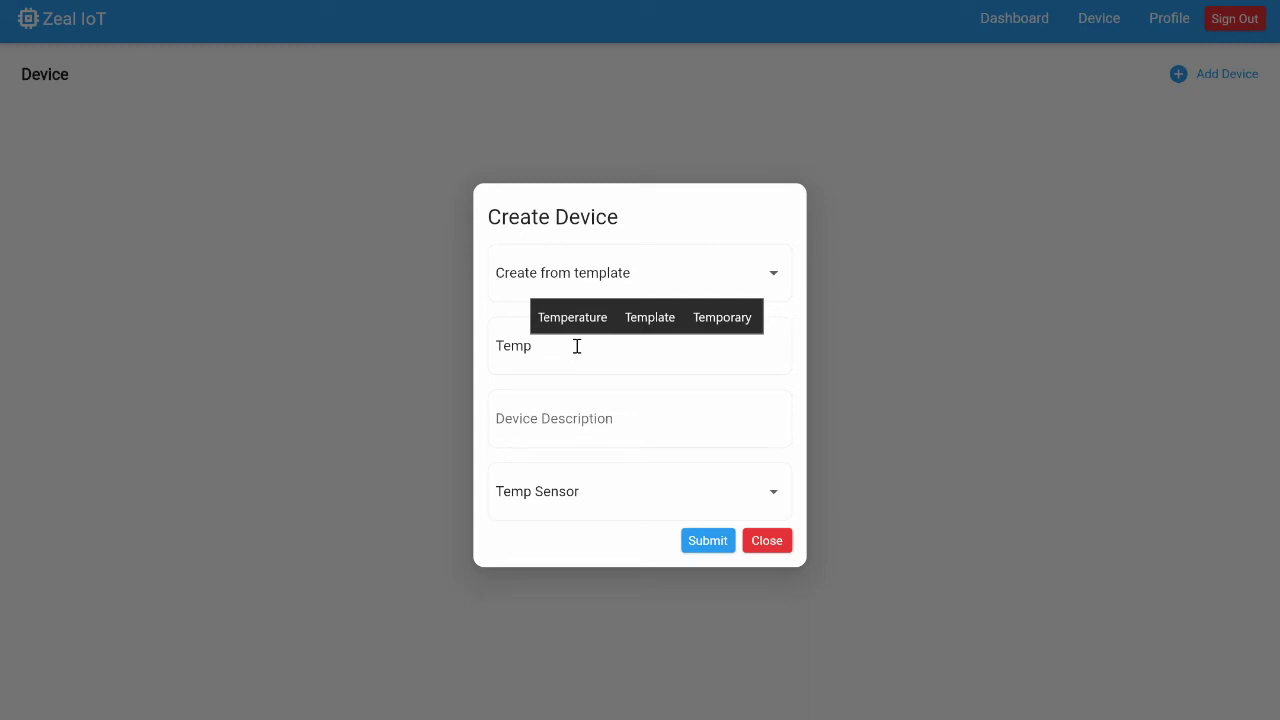
type(" Sen")
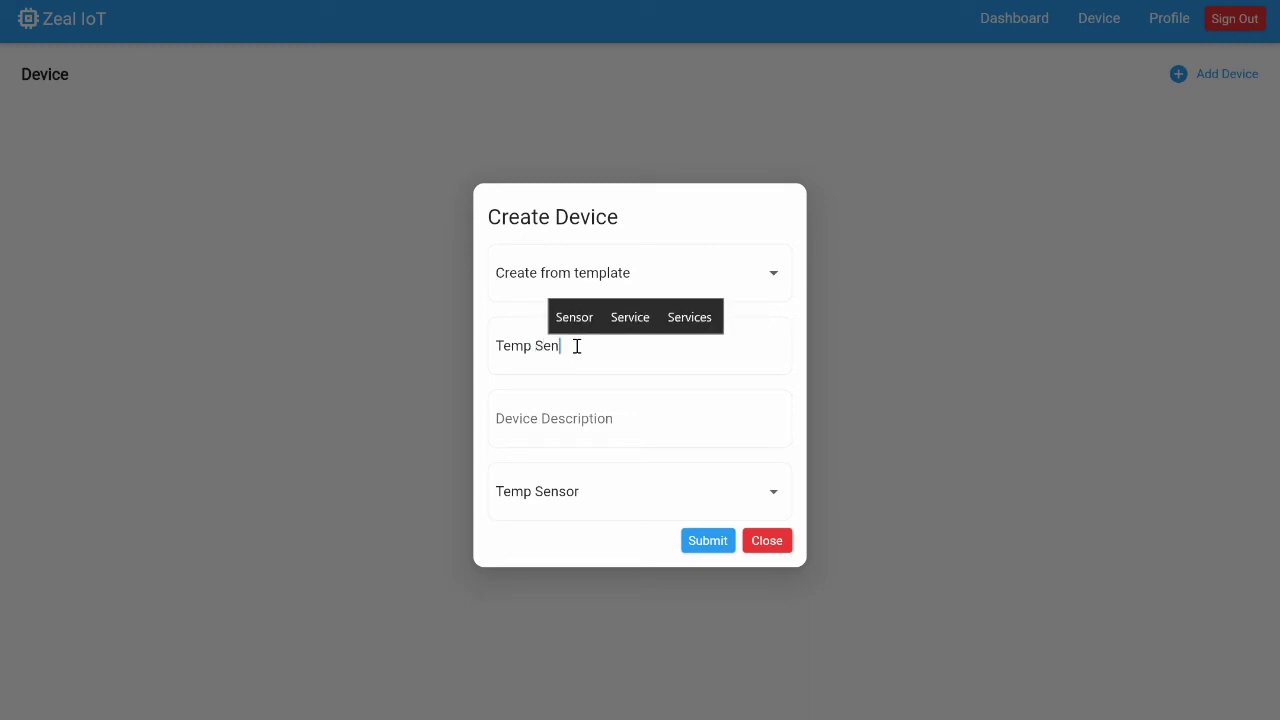
type("sor")
double_click(577, 346)
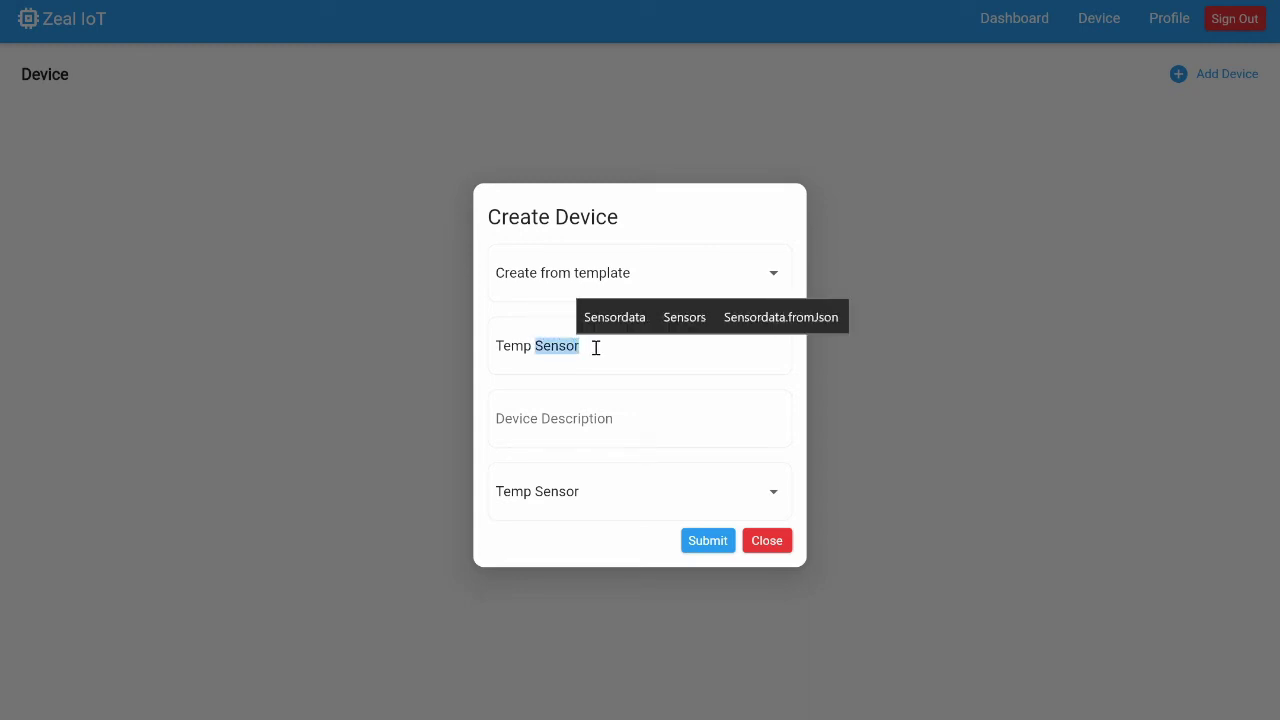
left_click(595, 347)
double_click(548, 346)
left_click(543, 346)
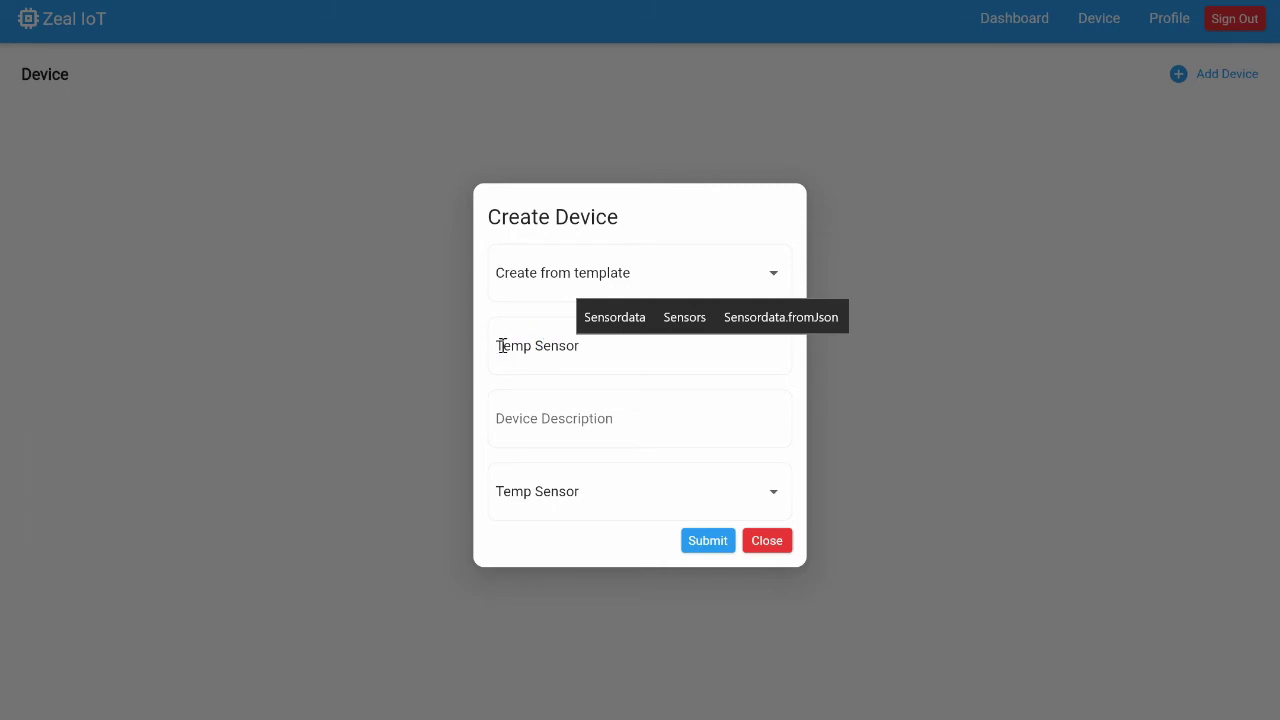
left_click_drag(502, 346, 586, 346)
left_click(586, 346)
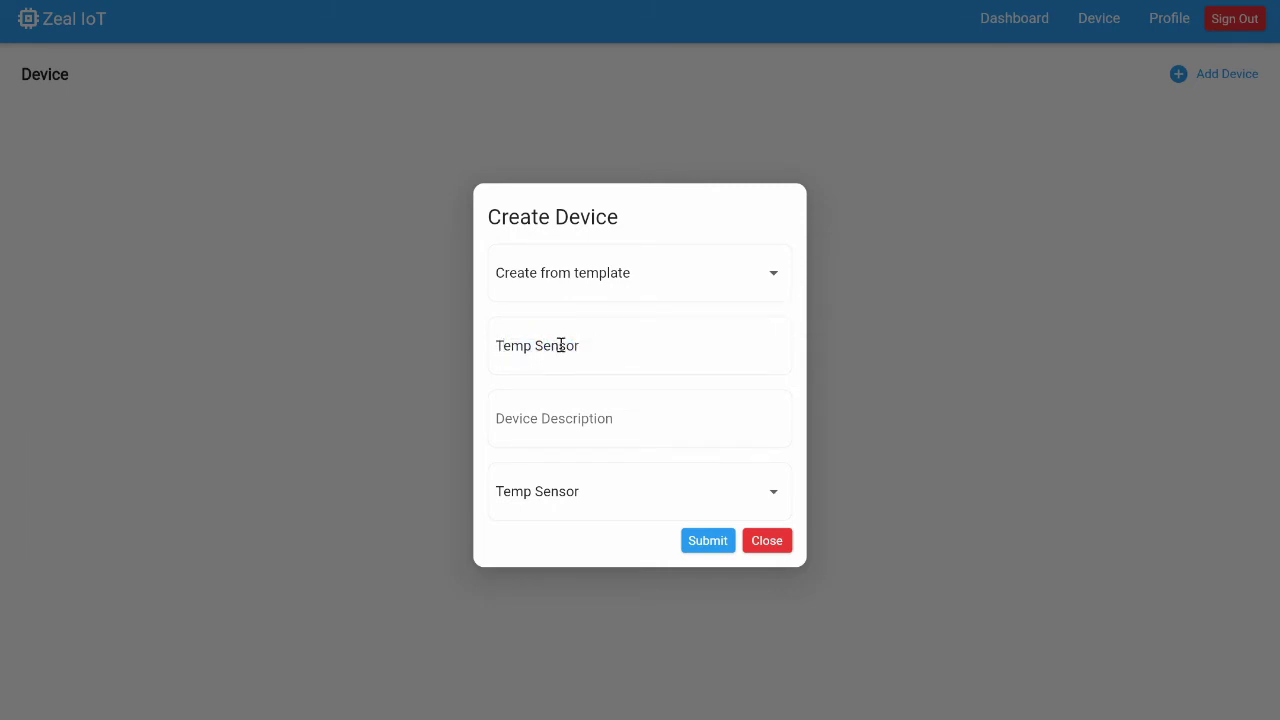
triple_click(561, 345)
key("ctrl+c")
left_click(609, 435)
key("ctrl+v")
left_click(700, 543)
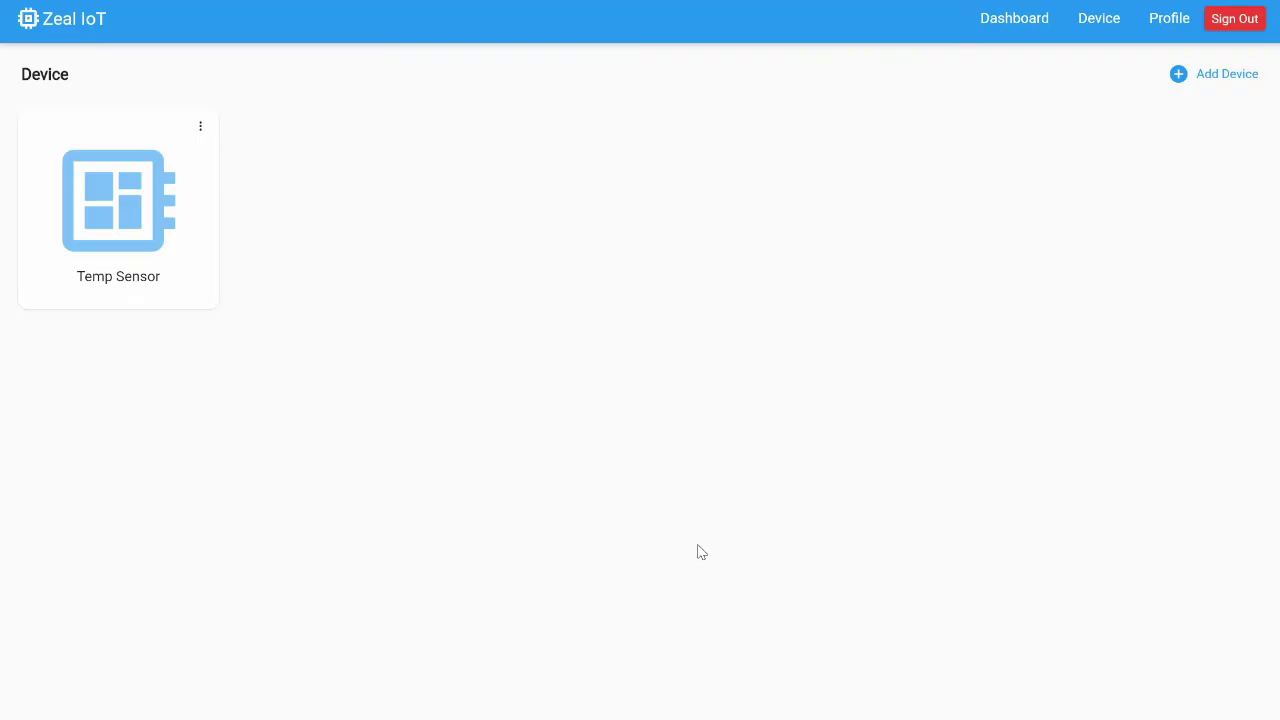
Open the Temp Sensor device's Info and copy its device ID
left_click(203, 131)
left_click(221, 147)
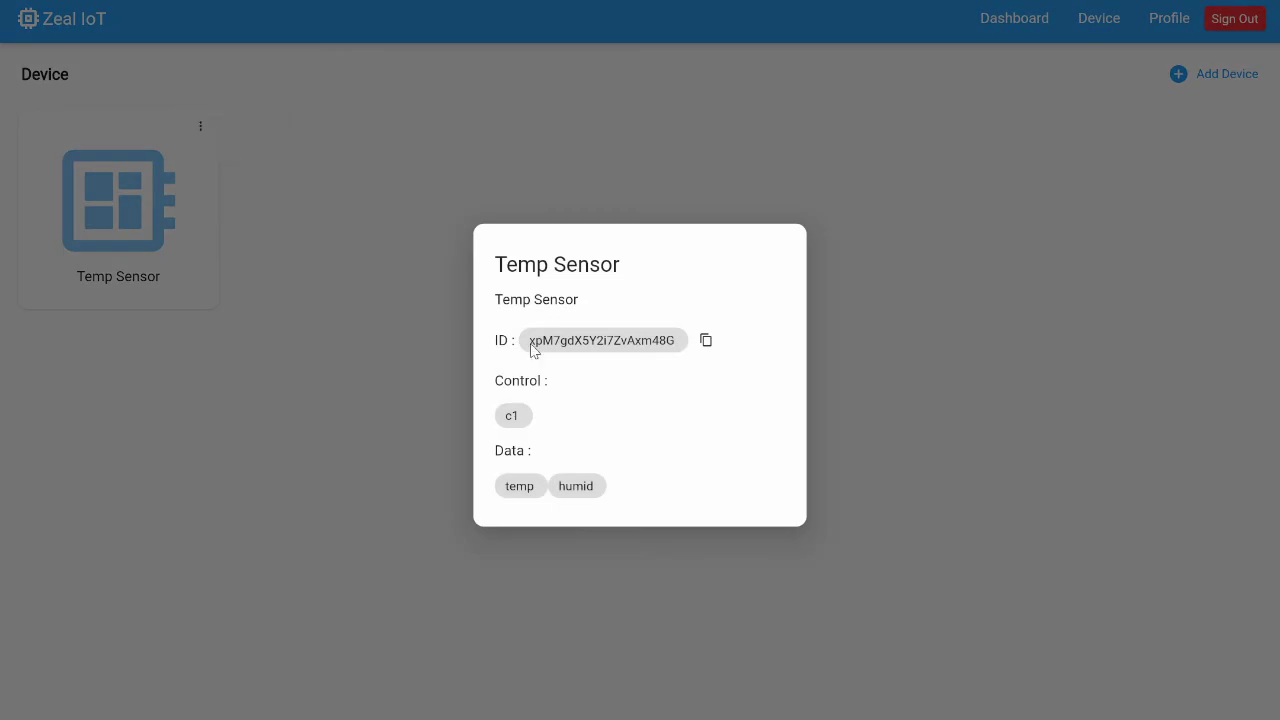
left_click(710, 341)
Open doc/basic.png in the zeal_iot GitHub repository and scroll through the wiring diagram
left_click(937, 379)
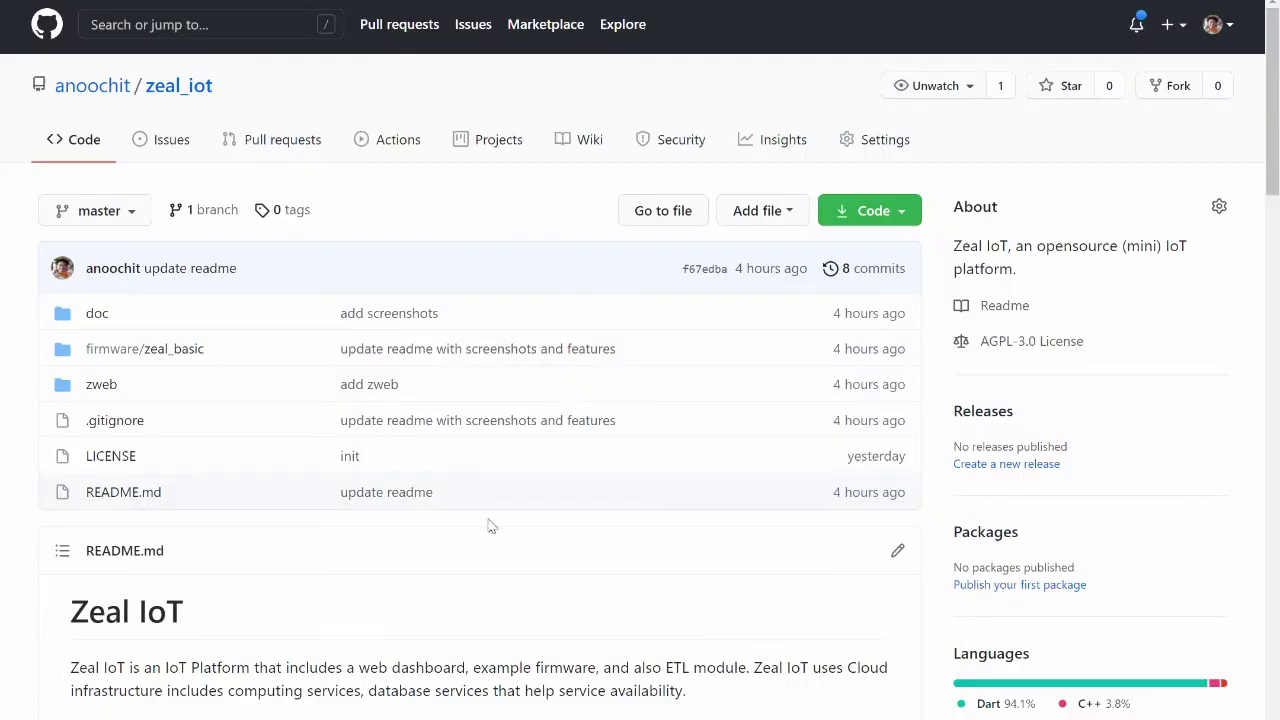
left_click(193, 355)
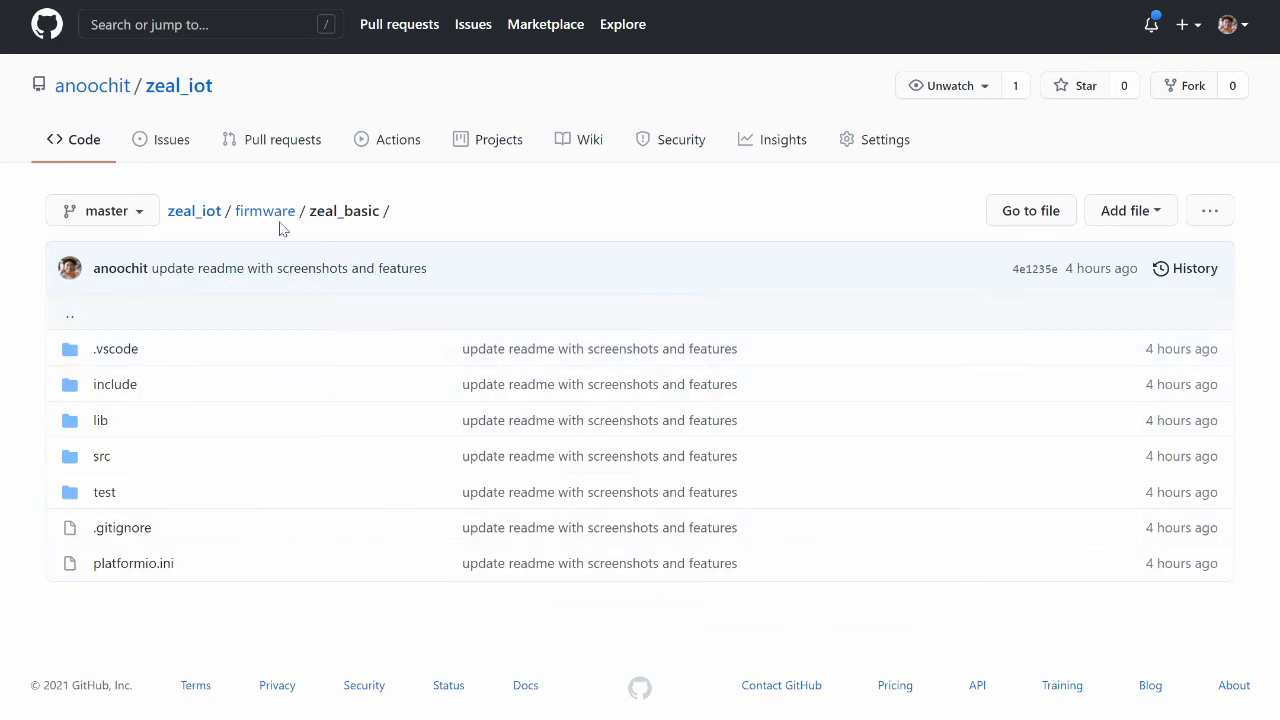
left_click(194, 211)
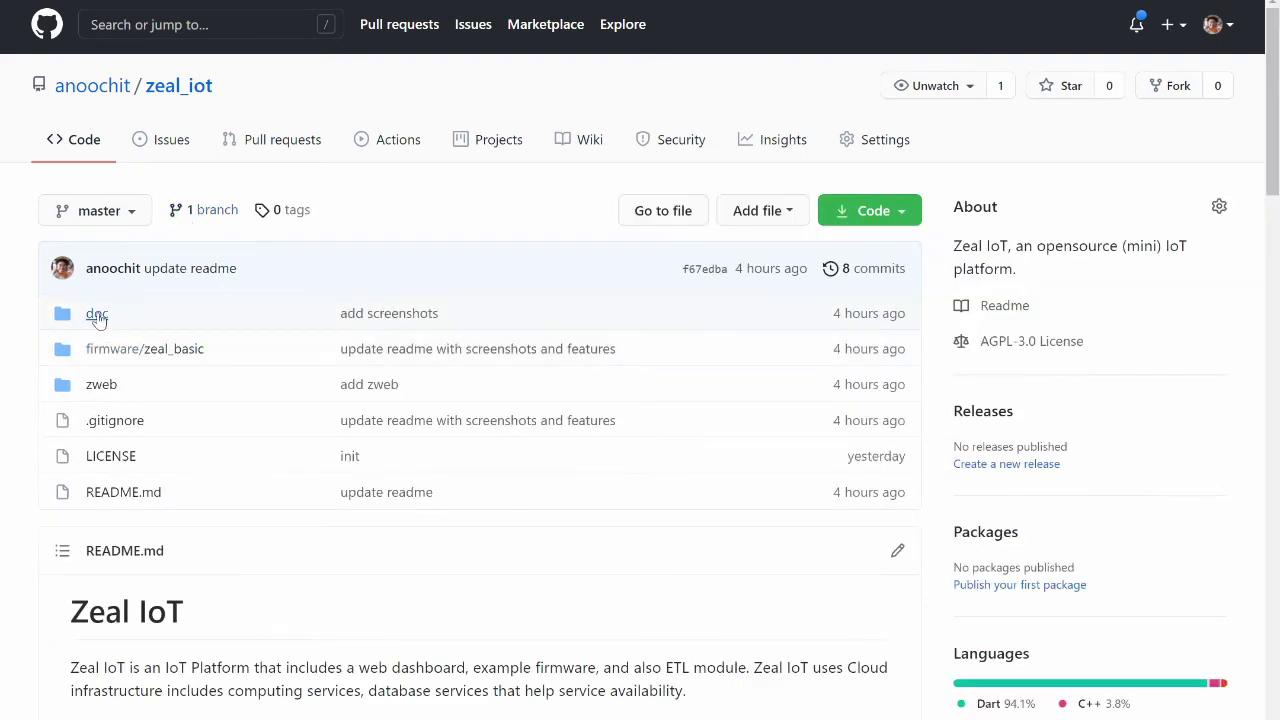
left_click(97, 314)
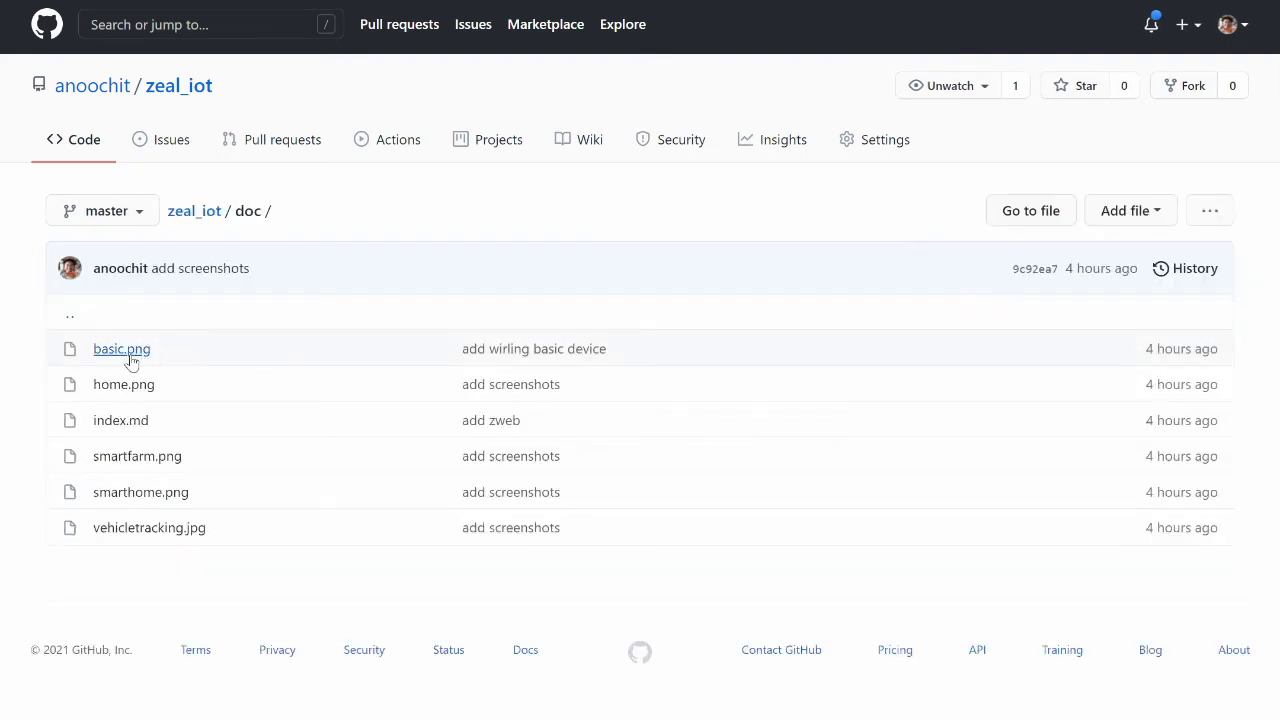
left_click(131, 352)
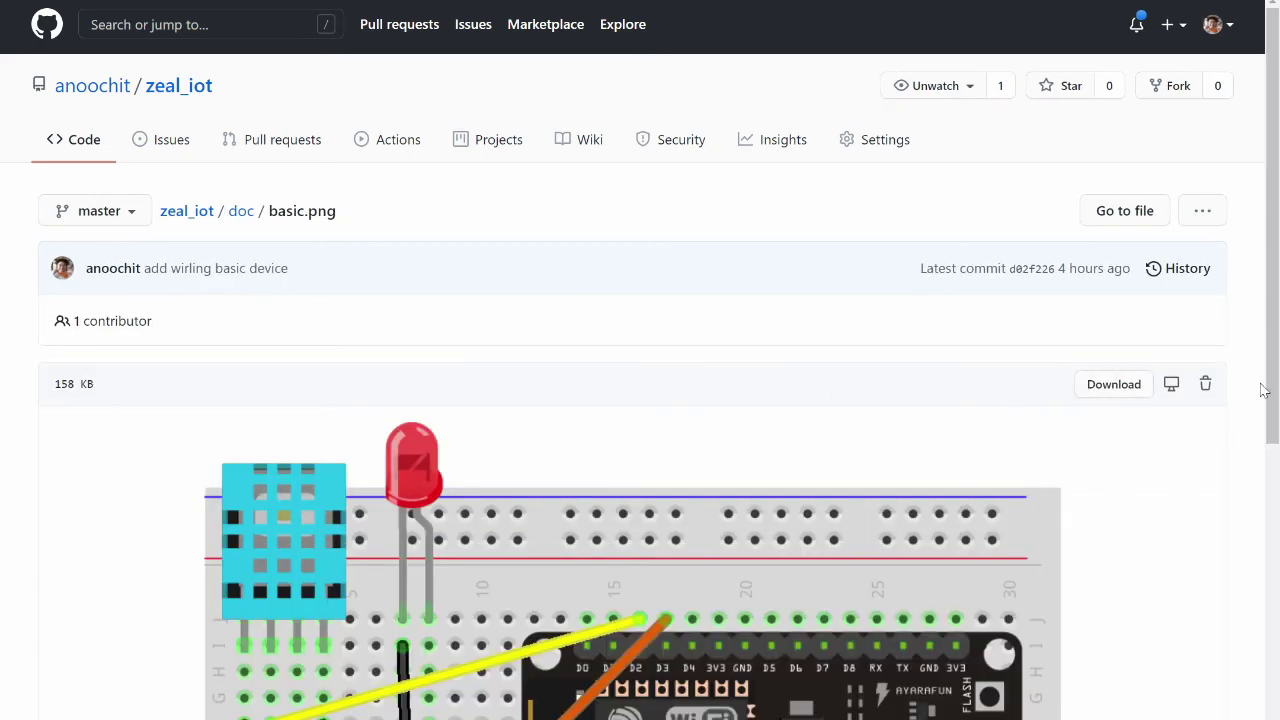
left_click_drag(1272, 395, 1260, 586)
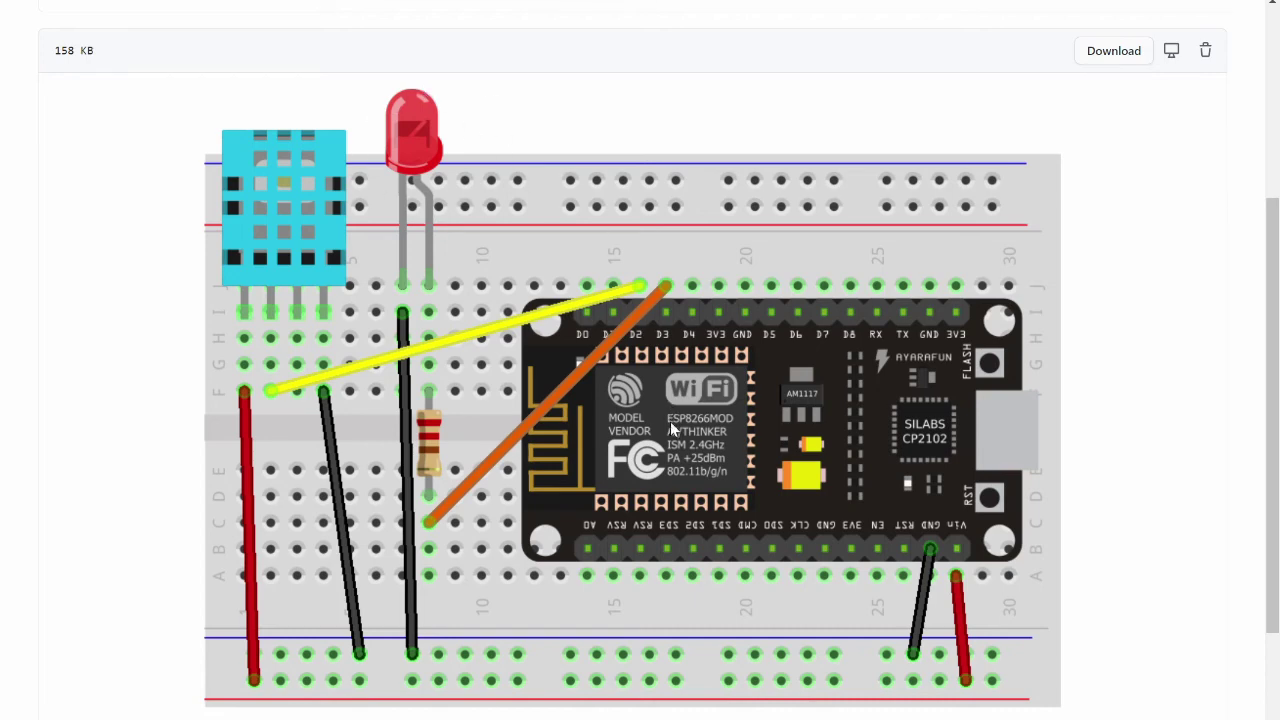
key("alt+Tab")
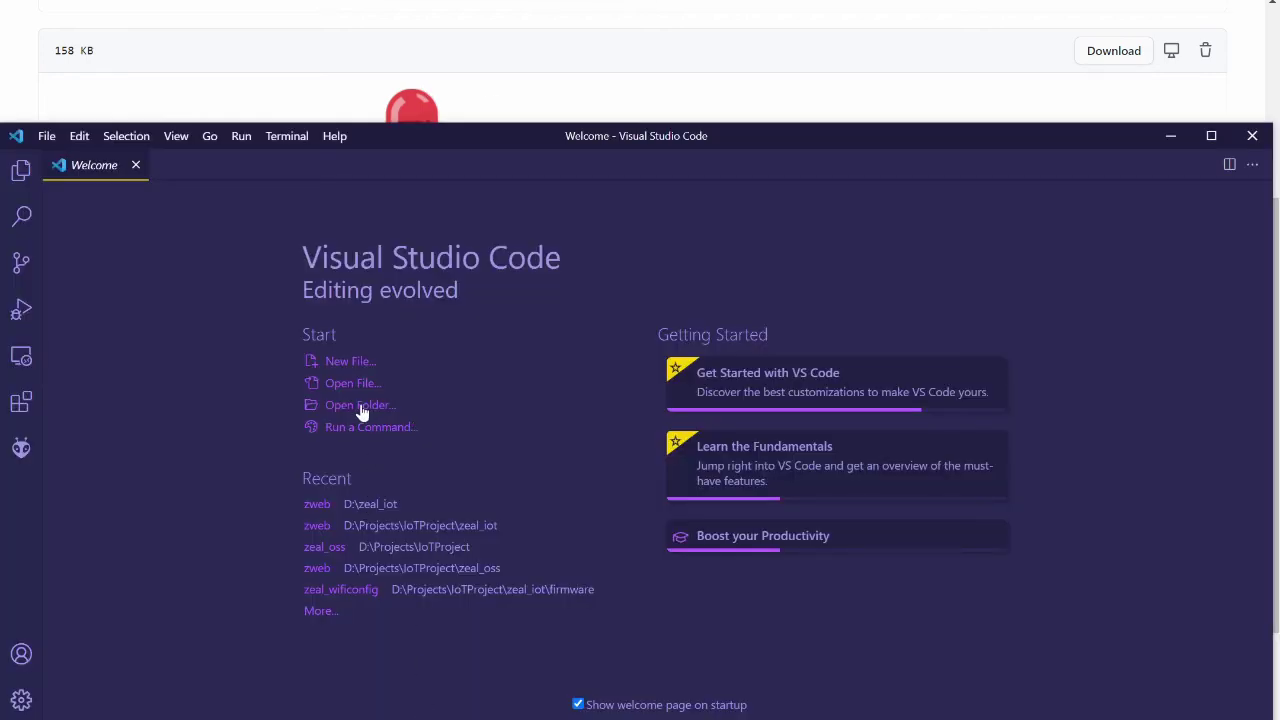
Open D:\zeal_iot\firmware\zeal_basic as the VS Code workspace and trust its authors
left_click(360, 408)
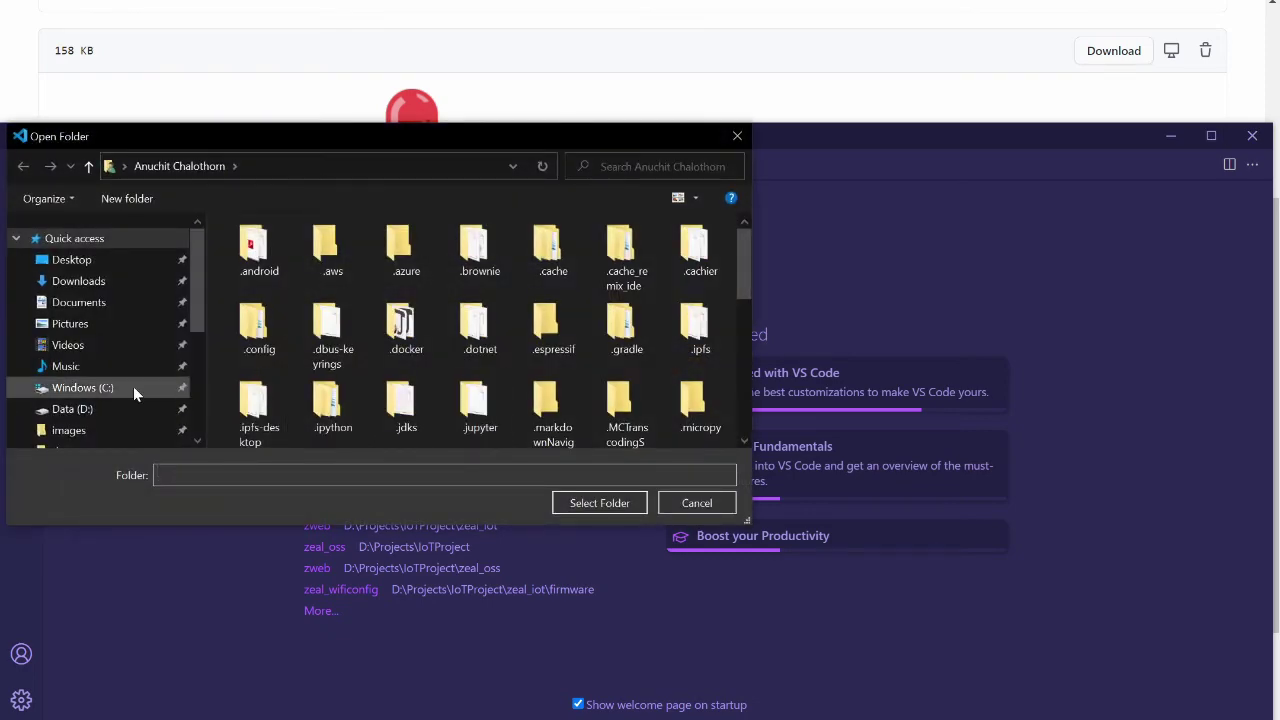
left_click(93, 413)
scroll(290, 390, "down", 2)
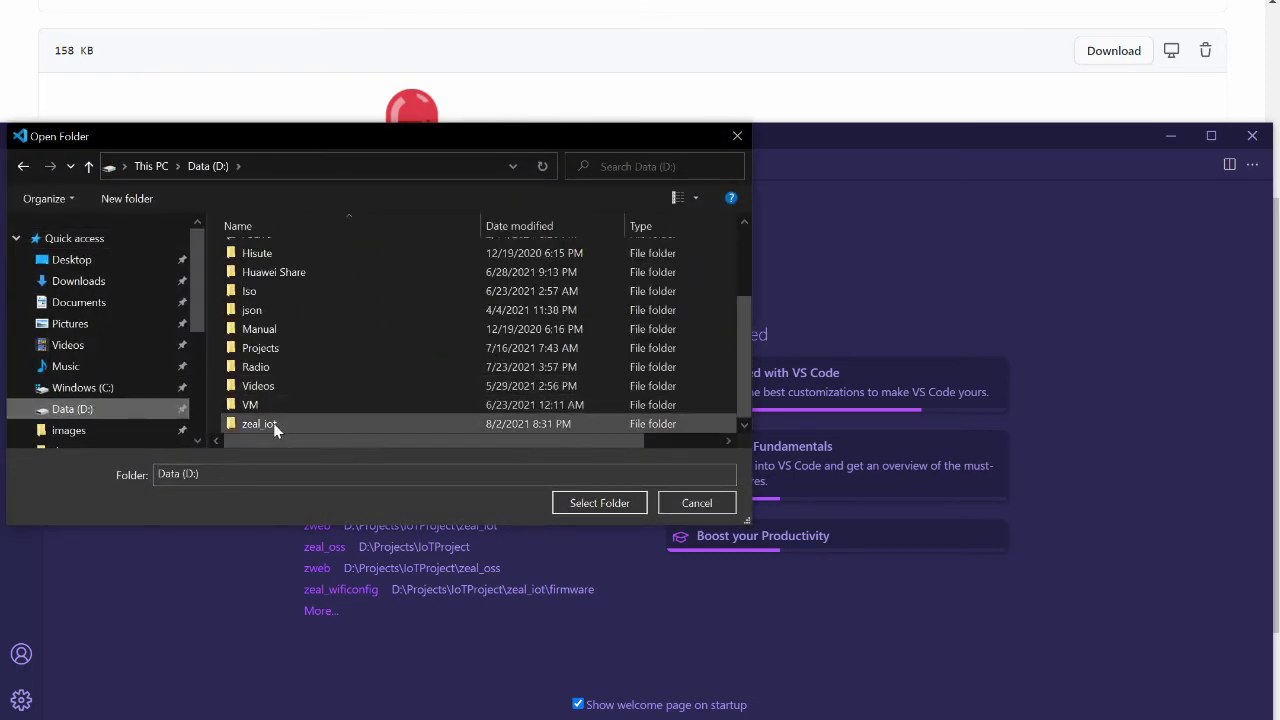
left_click(272, 423)
double_click(272, 423)
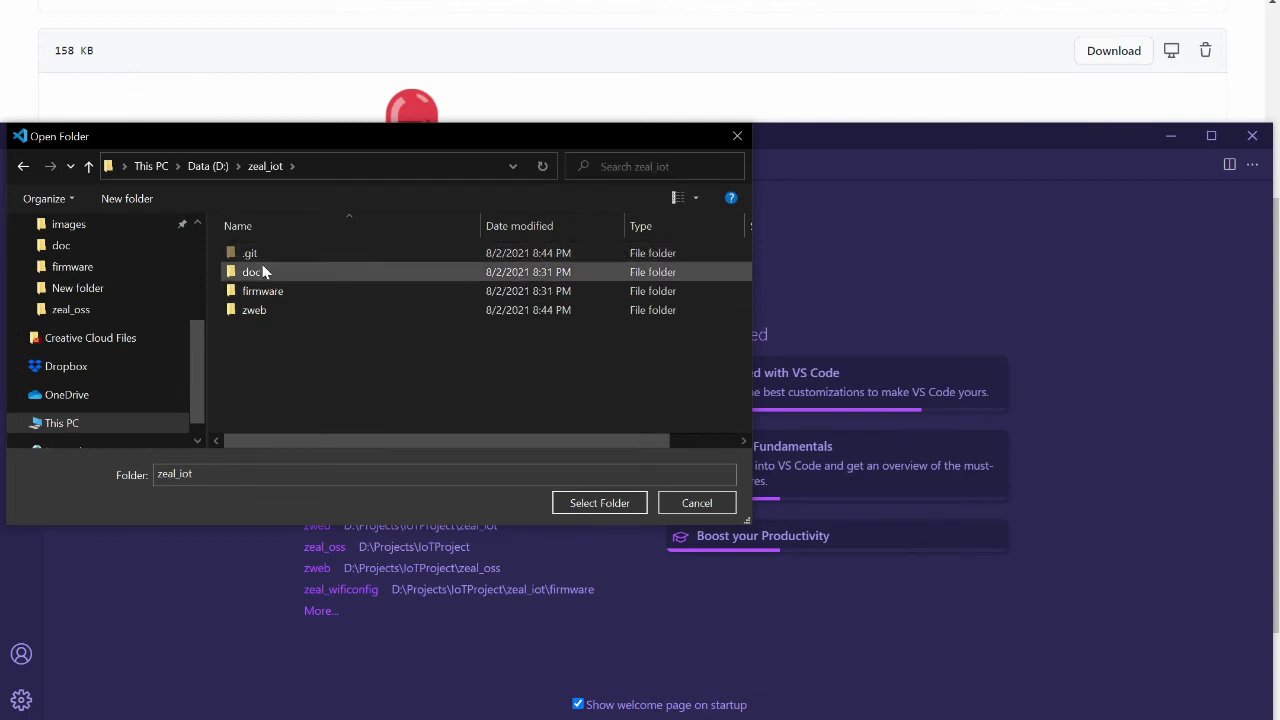
double_click(300, 291)
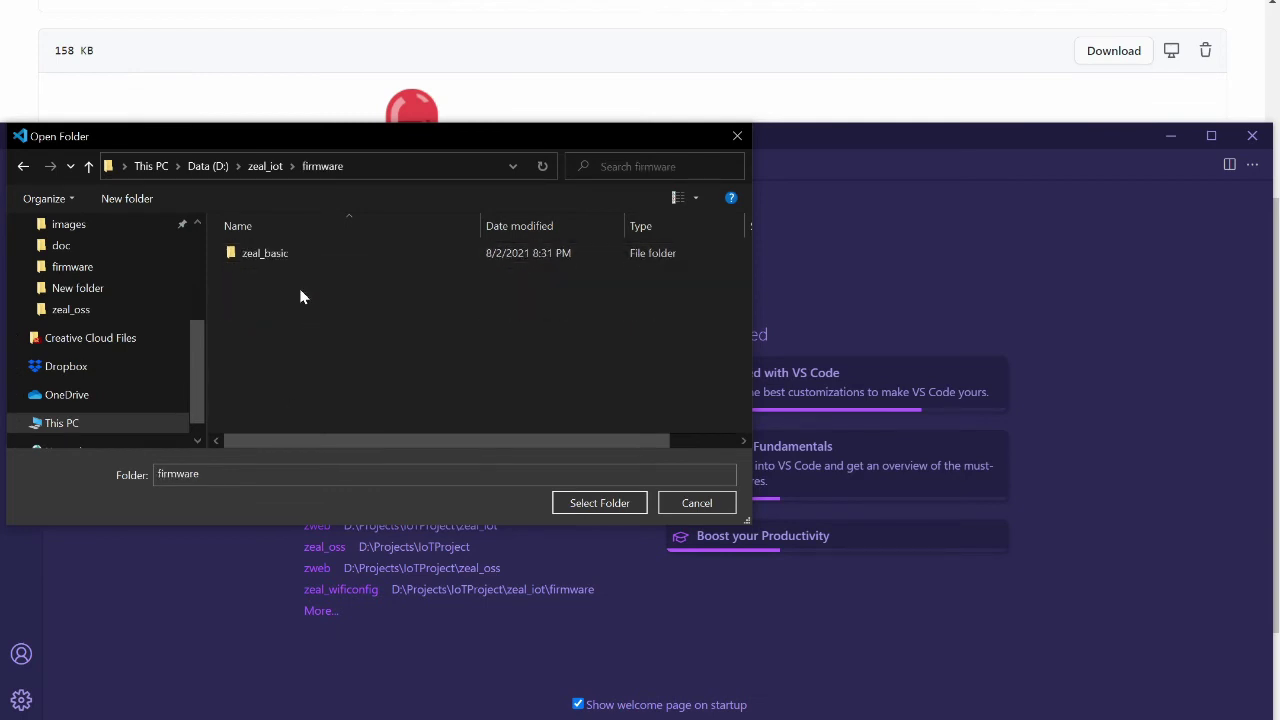
double_click(277, 256)
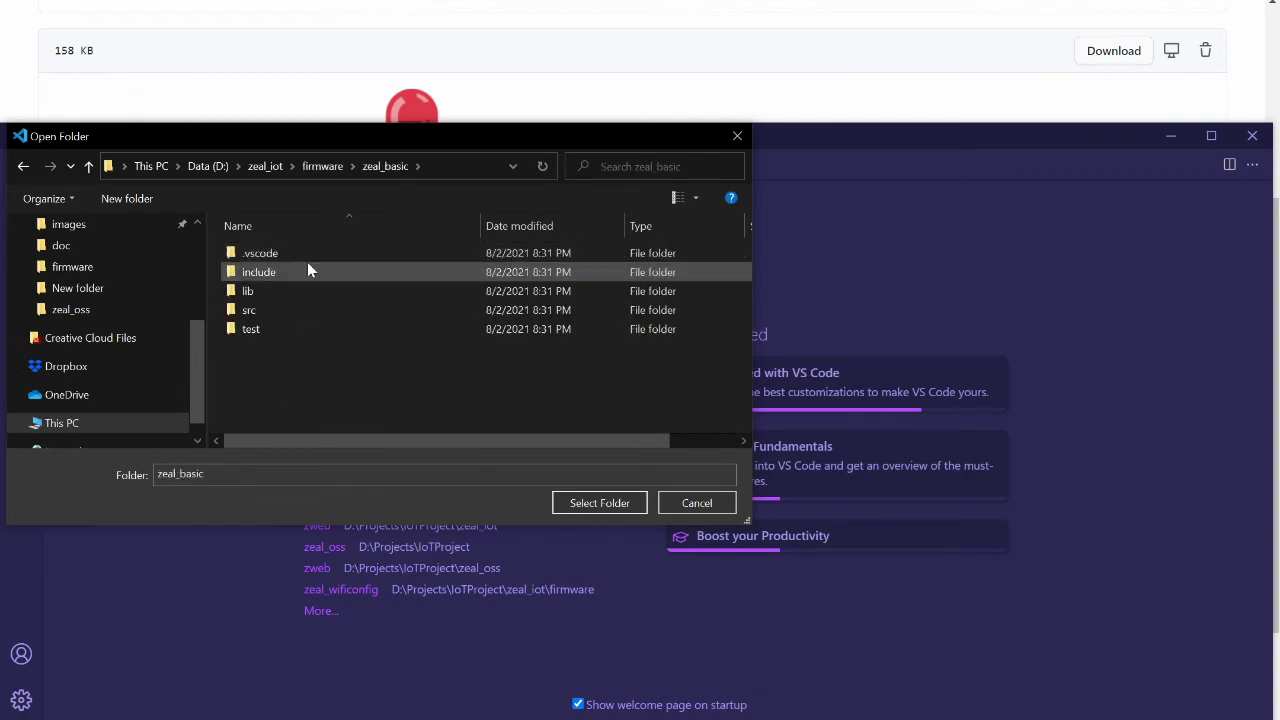
left_click(601, 503)
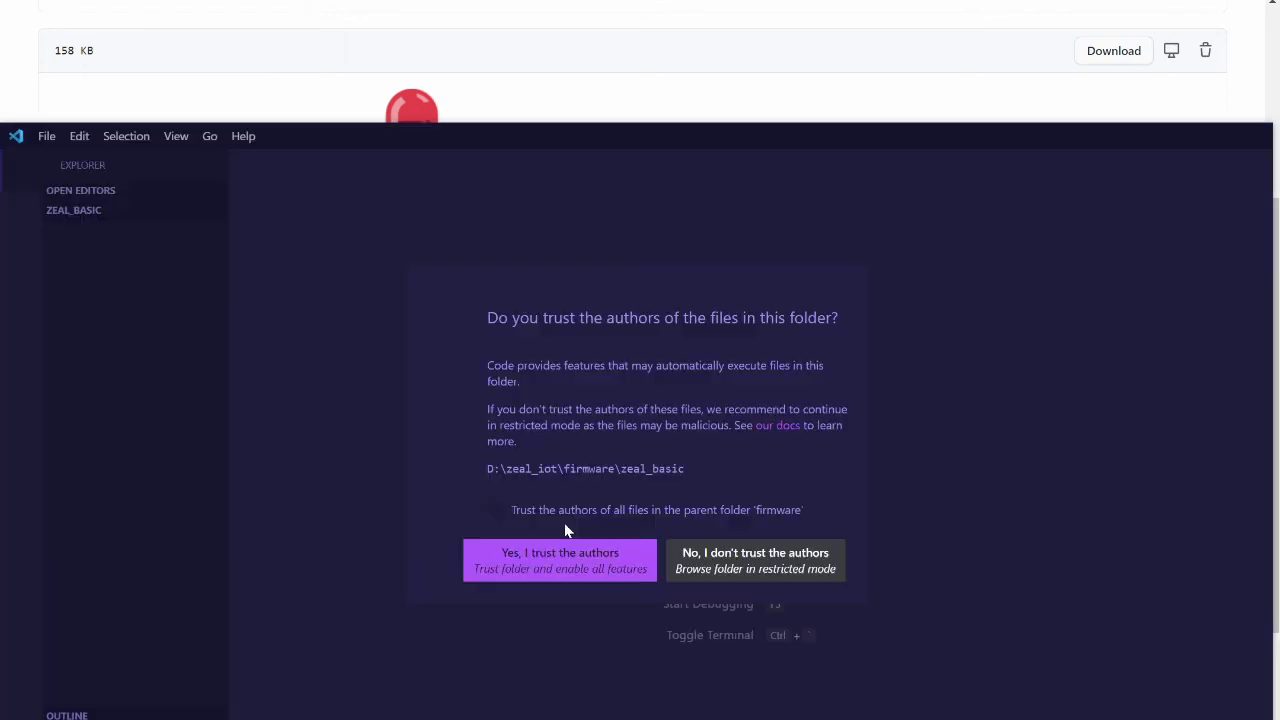
left_click(560, 562)
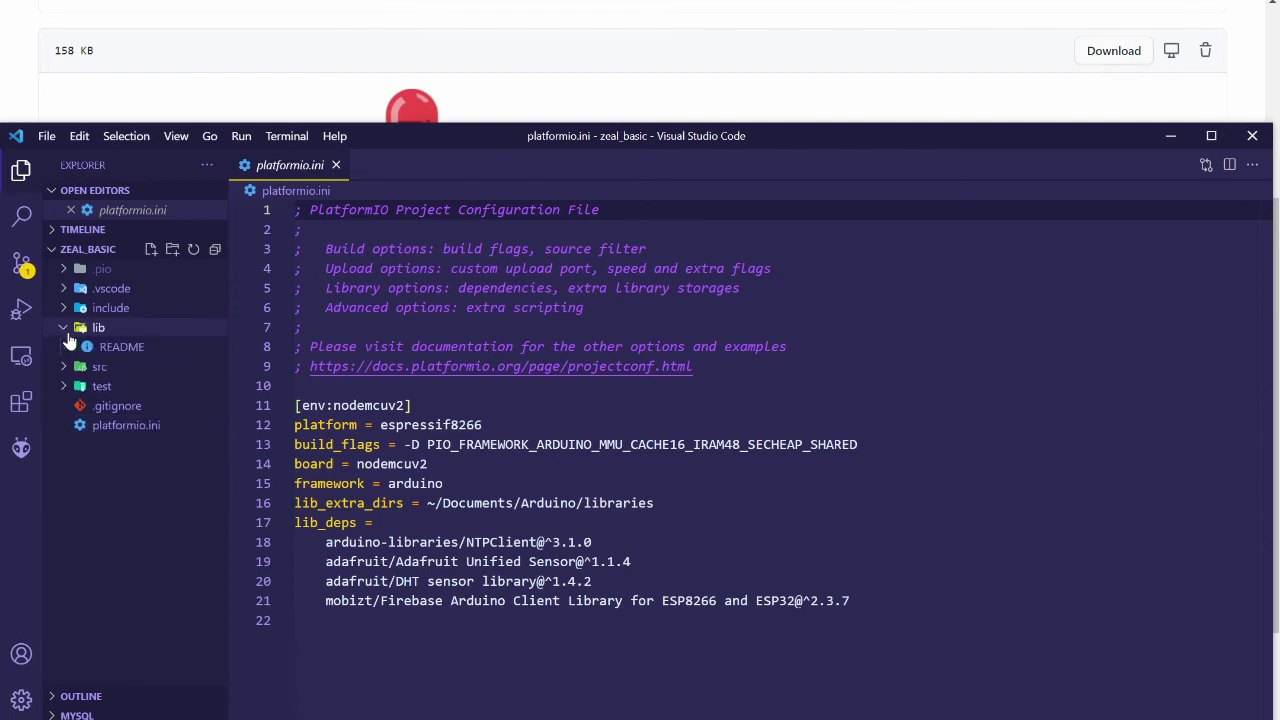
Open src/main.cpp and scroll down to the credential defines
left_click(65, 350)
left_click(122, 367)
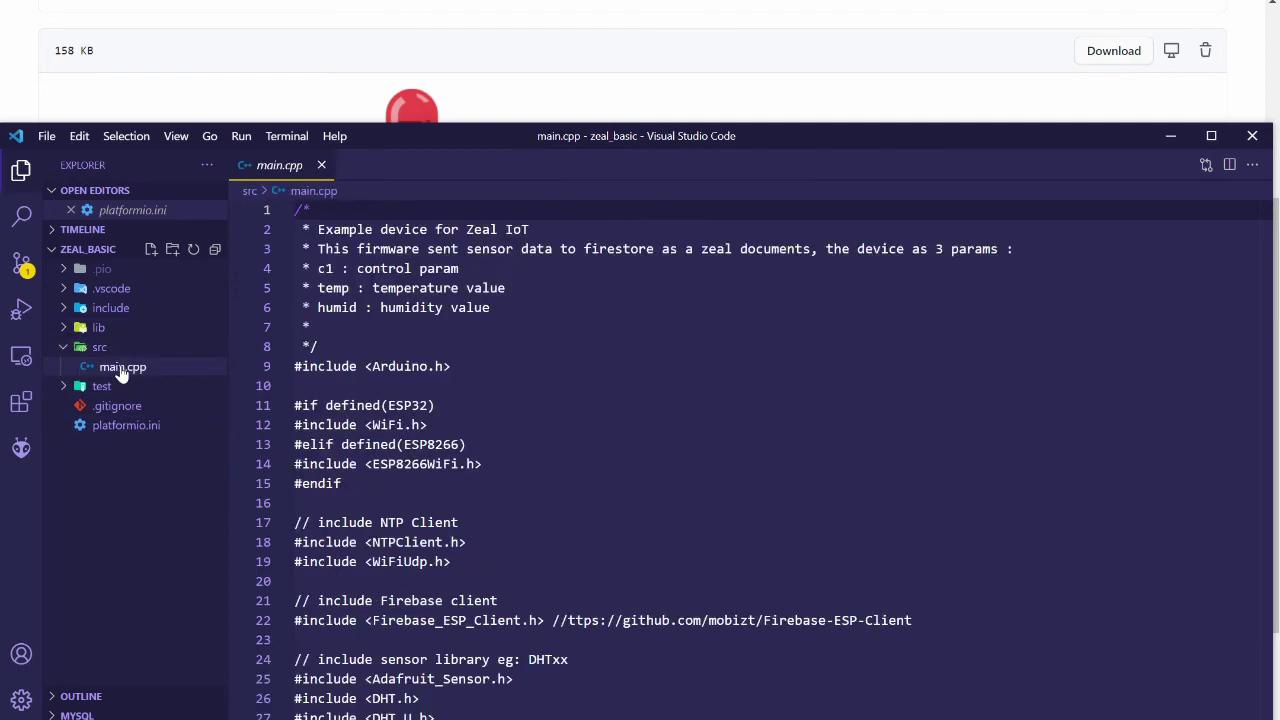
left_click(739, 481)
scroll(739, 481, "down", 6)
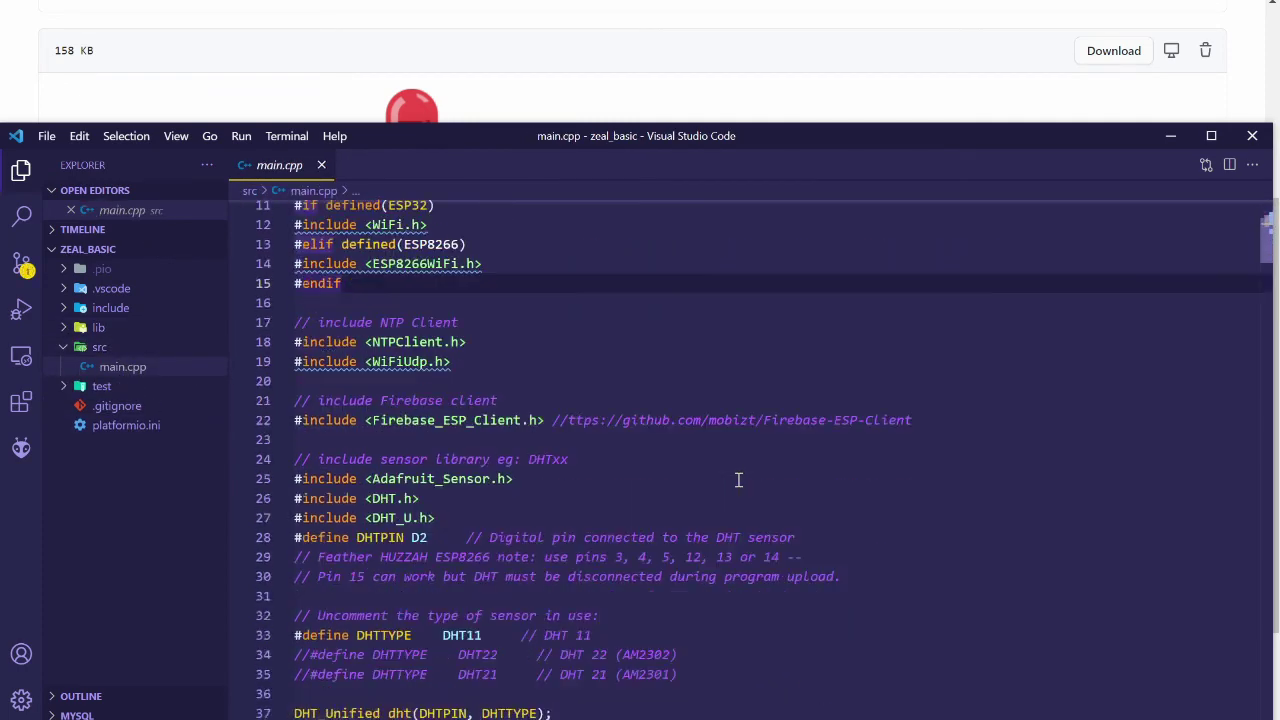
scroll(738, 480, "down", 6)
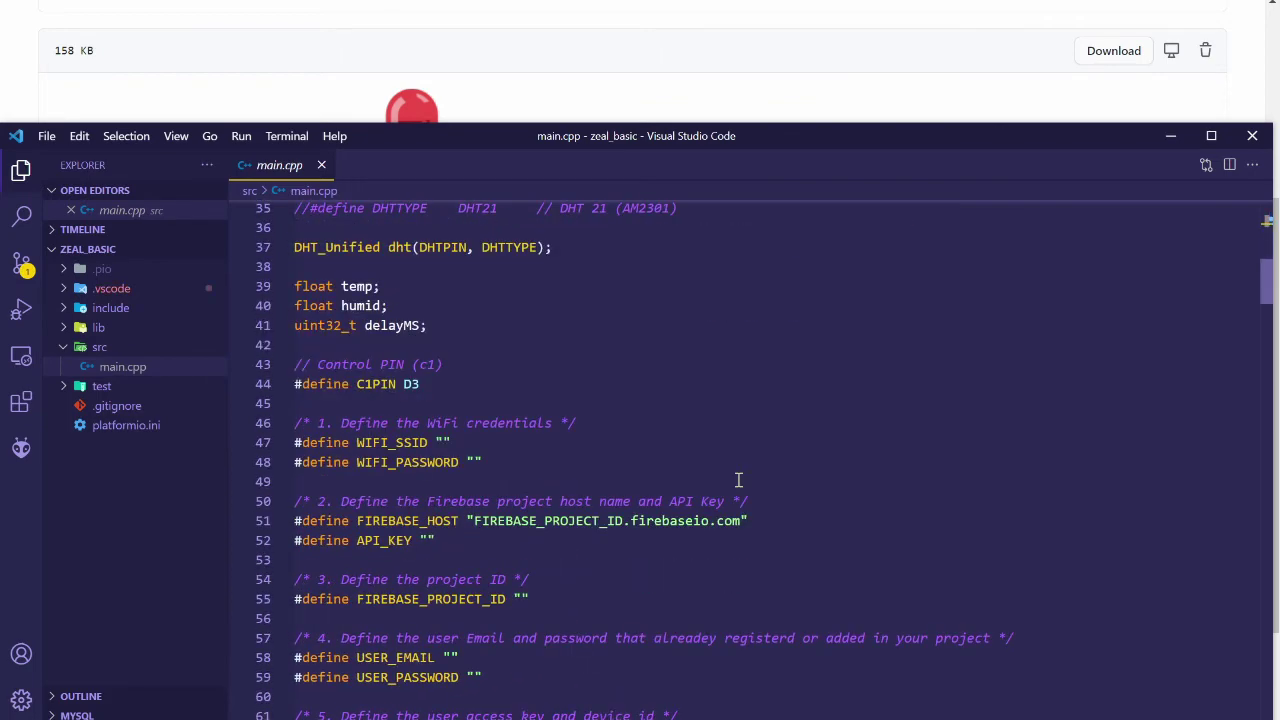
scroll(738, 480, "down", 2)
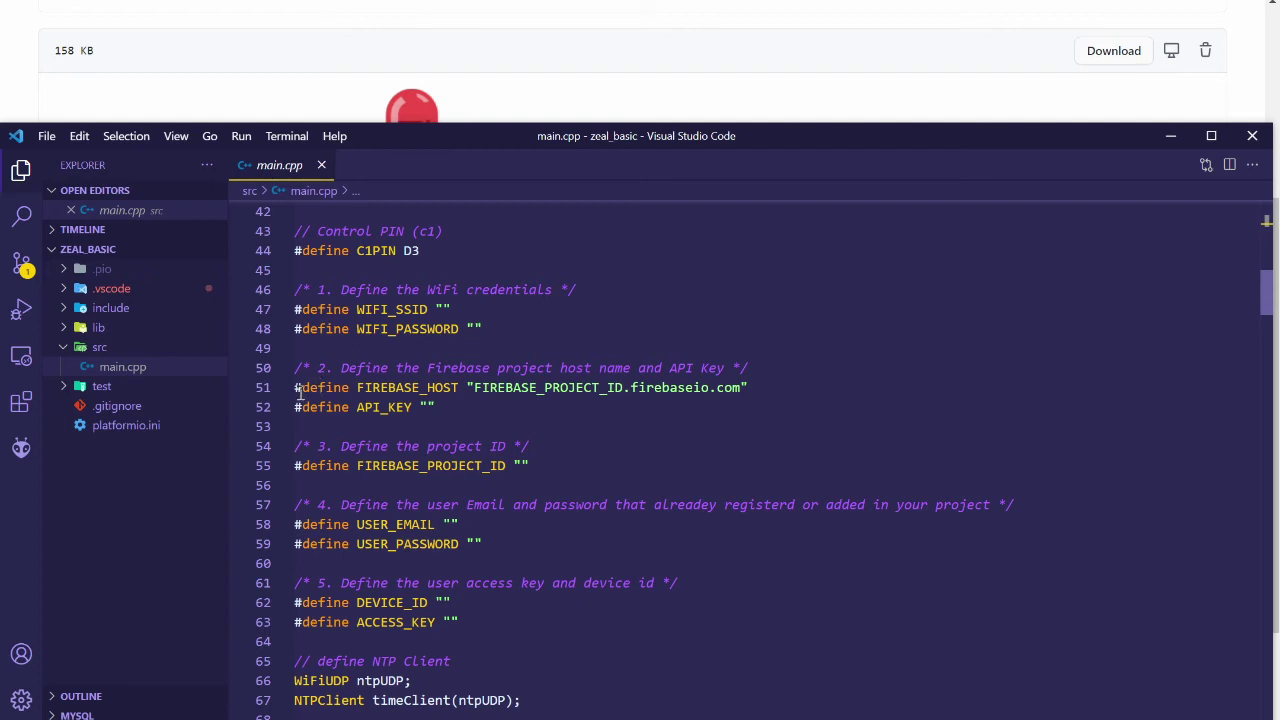
Highlight each empty define: WiFi, Firebase host and project ID, user e-mail and password, device ID, access key
left_click_drag(450, 310, 372, 310)
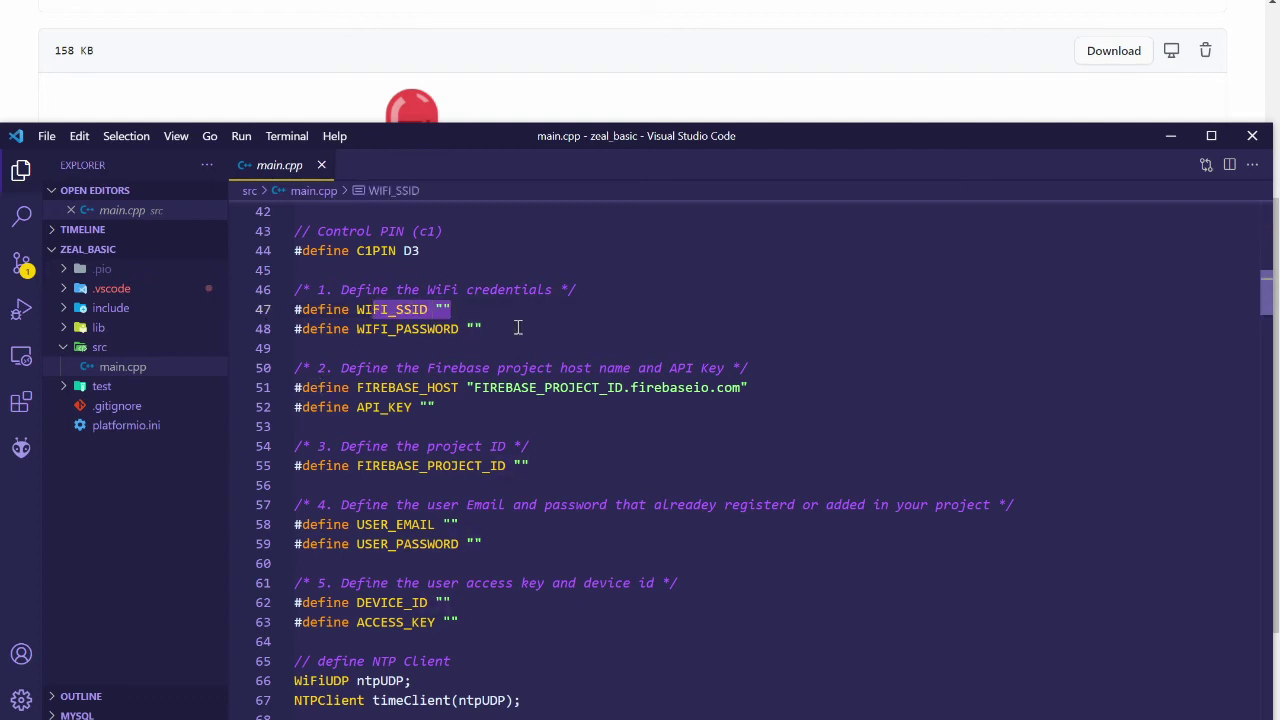
left_click_drag(482, 329, 357, 329)
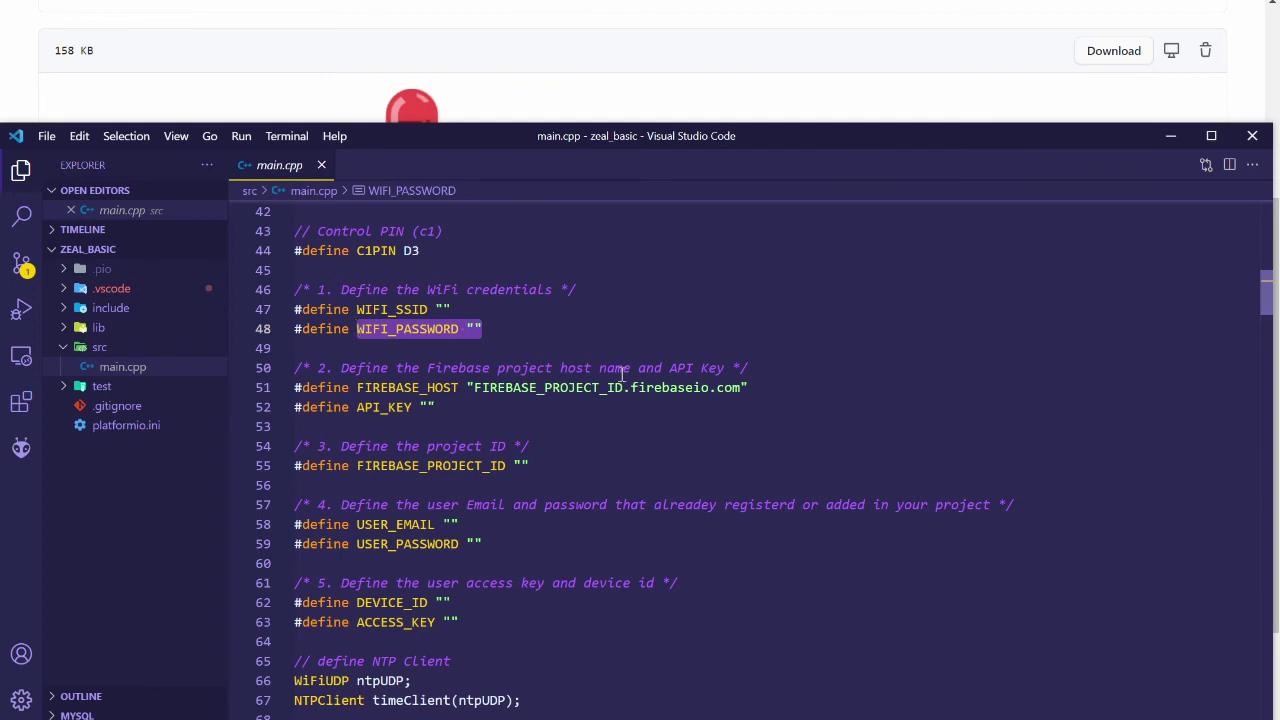
left_click_drag(750, 388, 357, 408)
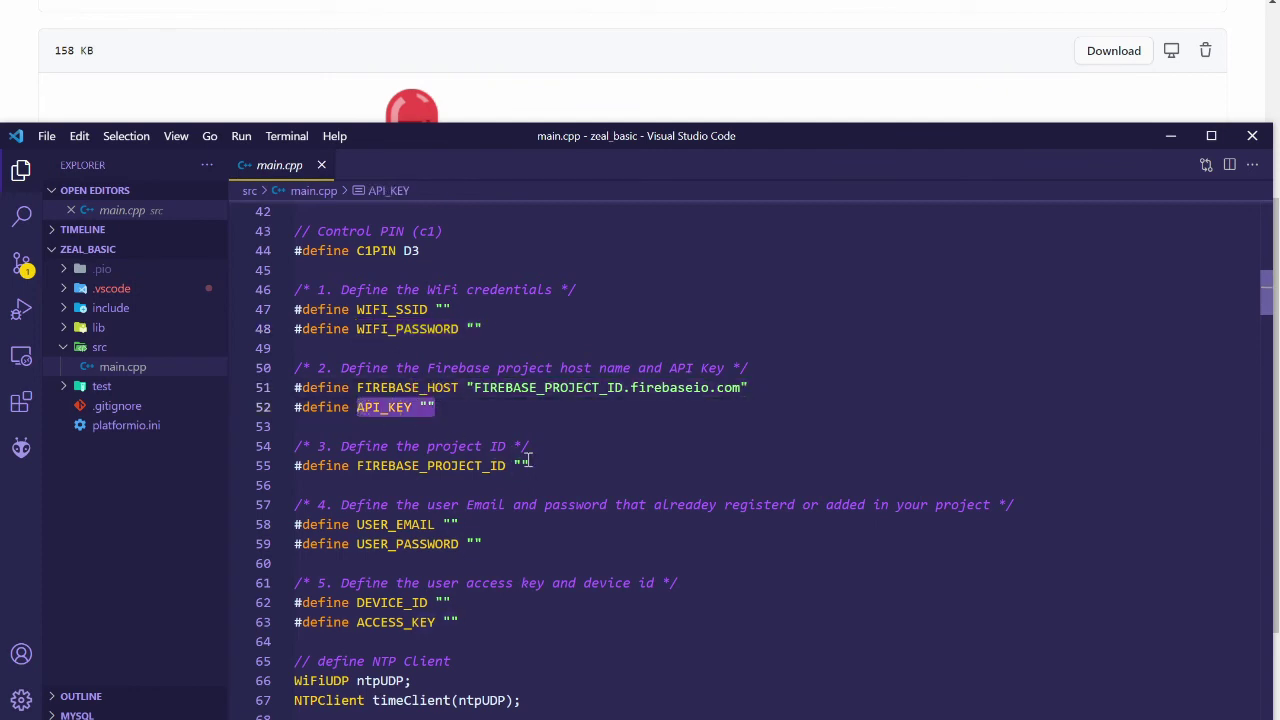
left_click_drag(530, 460, 357, 466)
left_click(483, 522)
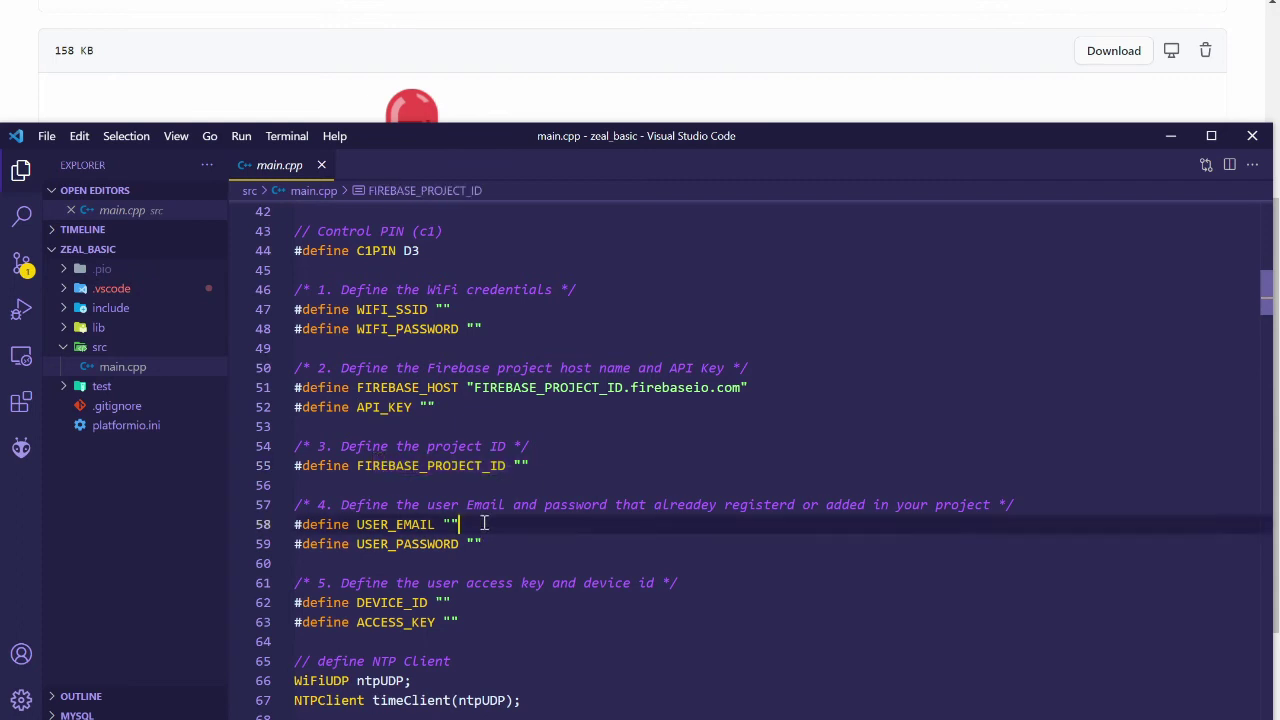
left_click_drag(483, 522, 358, 524)
left_click_drag(482, 544, 413, 540)
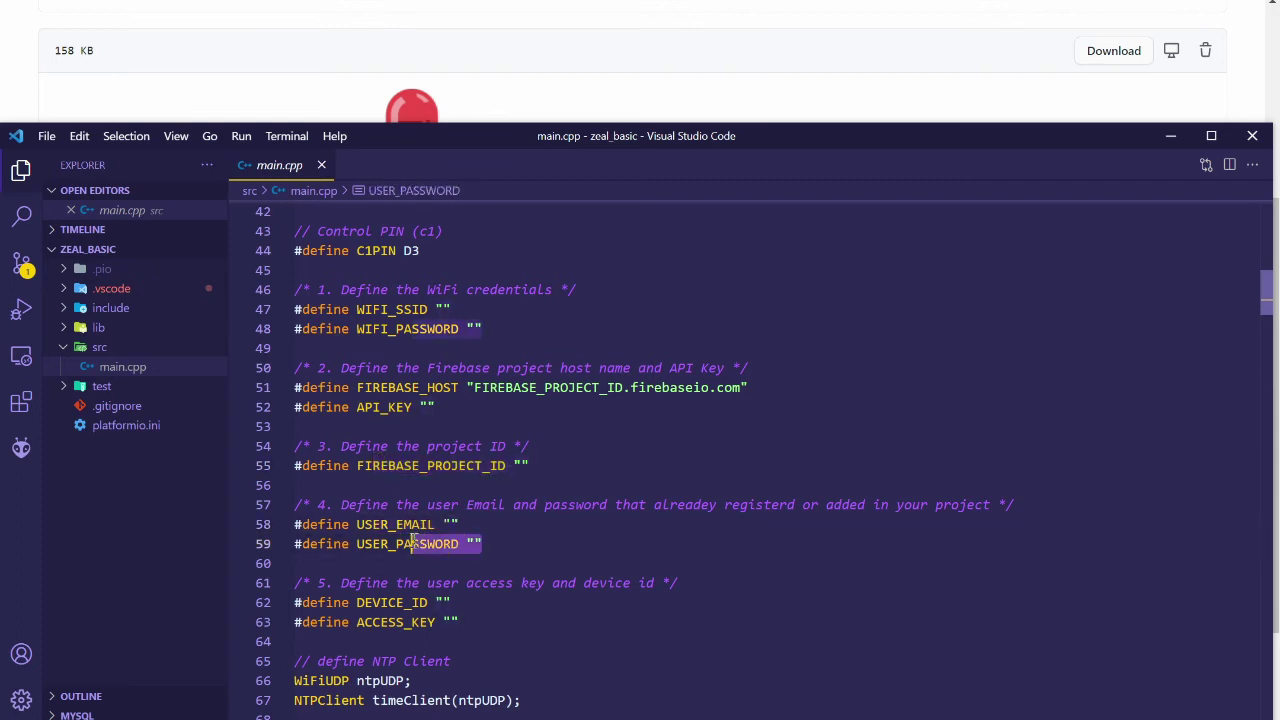
left_click_drag(451, 602, 388, 602)
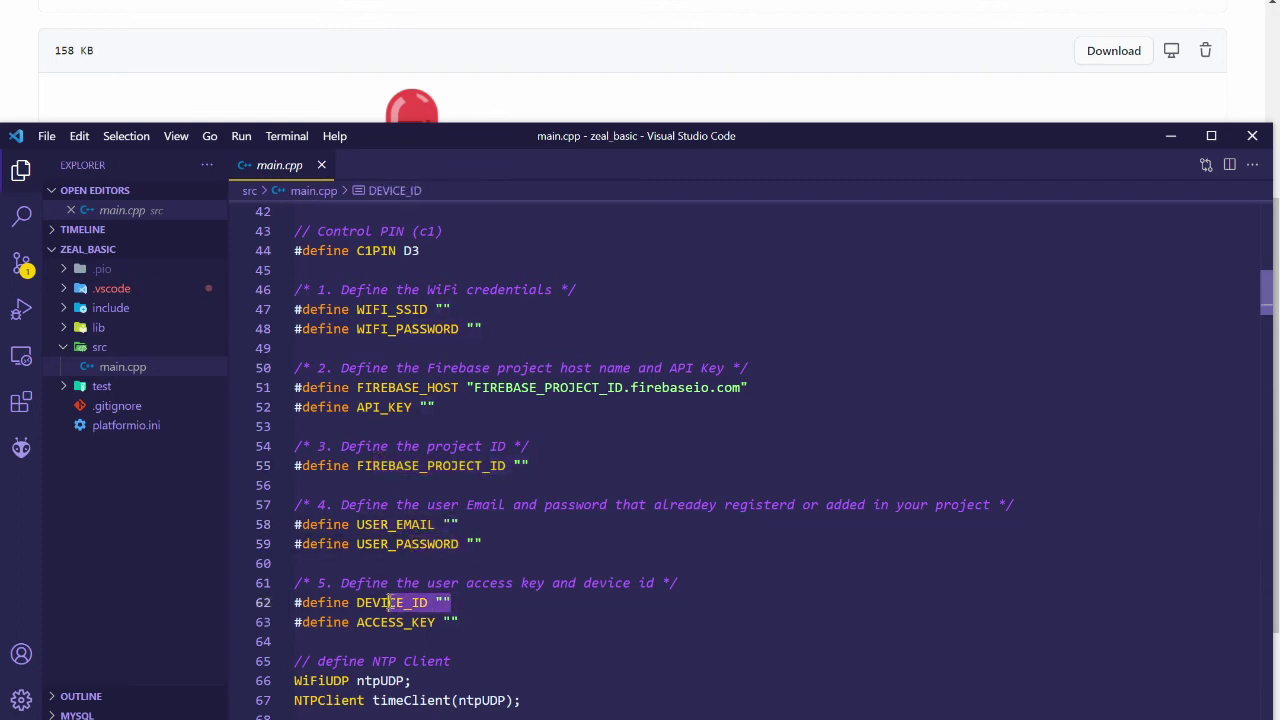
left_click_drag(485, 624, 398, 622)
left_click(514, 623)
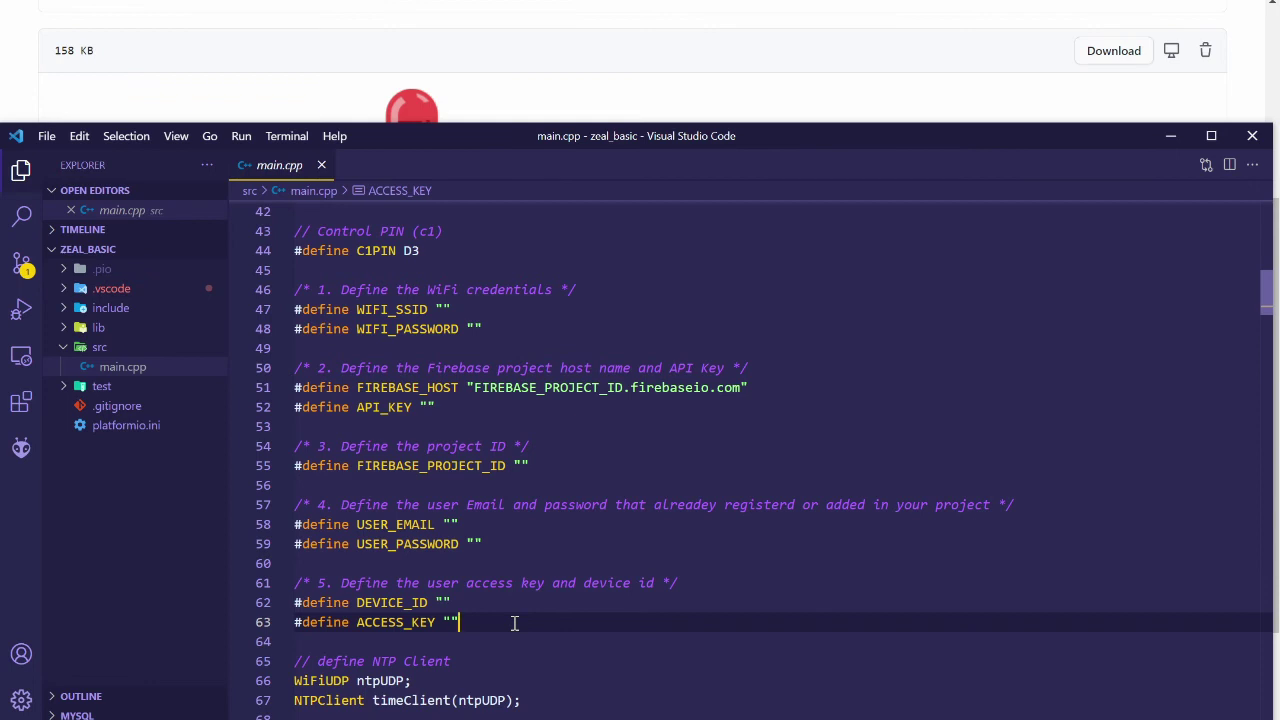
Set WIFI_SSID to "R7" and enter the network password into WIFI_PASSWORD
left_click(449, 310)
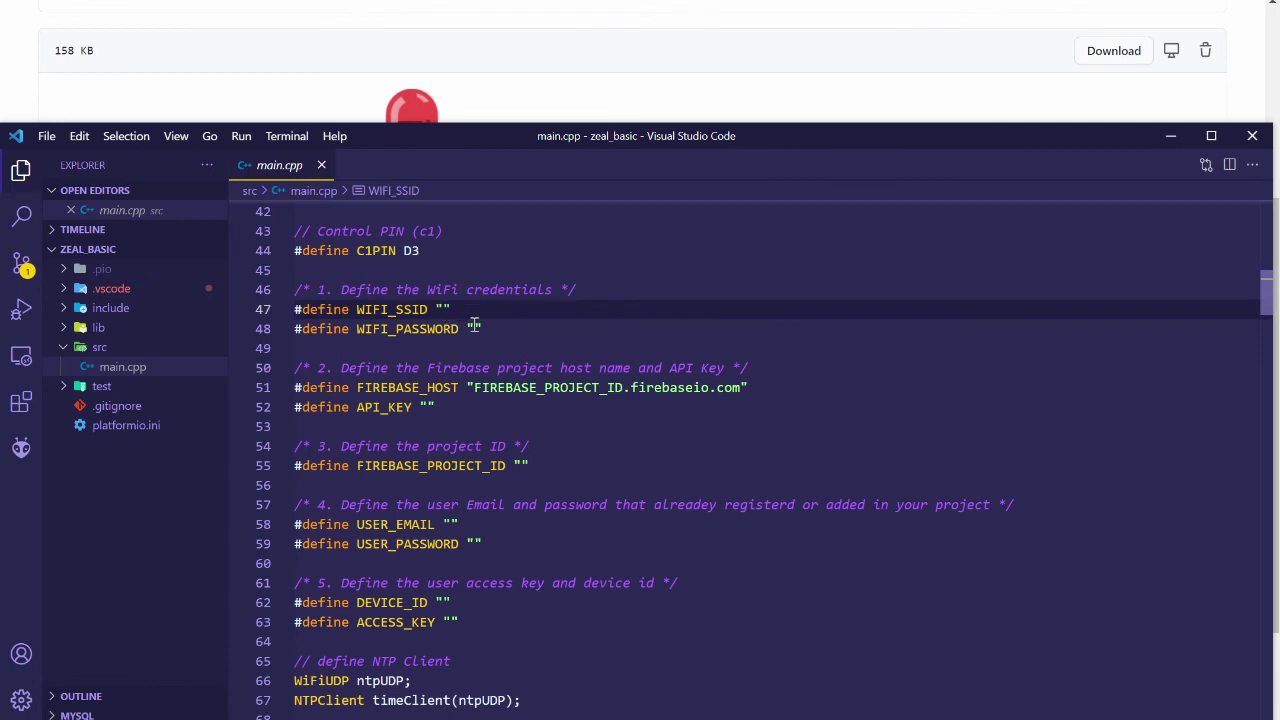
left_click(560, 544)
left_click(493, 310)
type("R7")
key("Down")
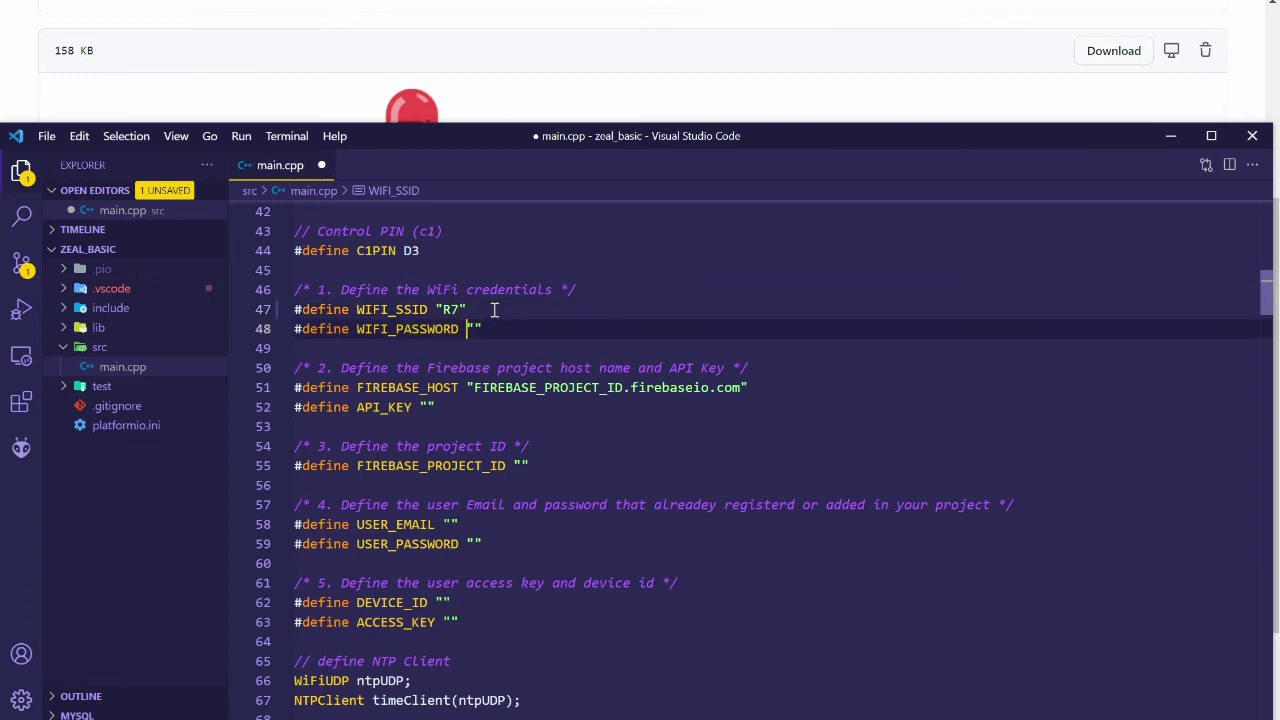
key("Right")
key("Right")
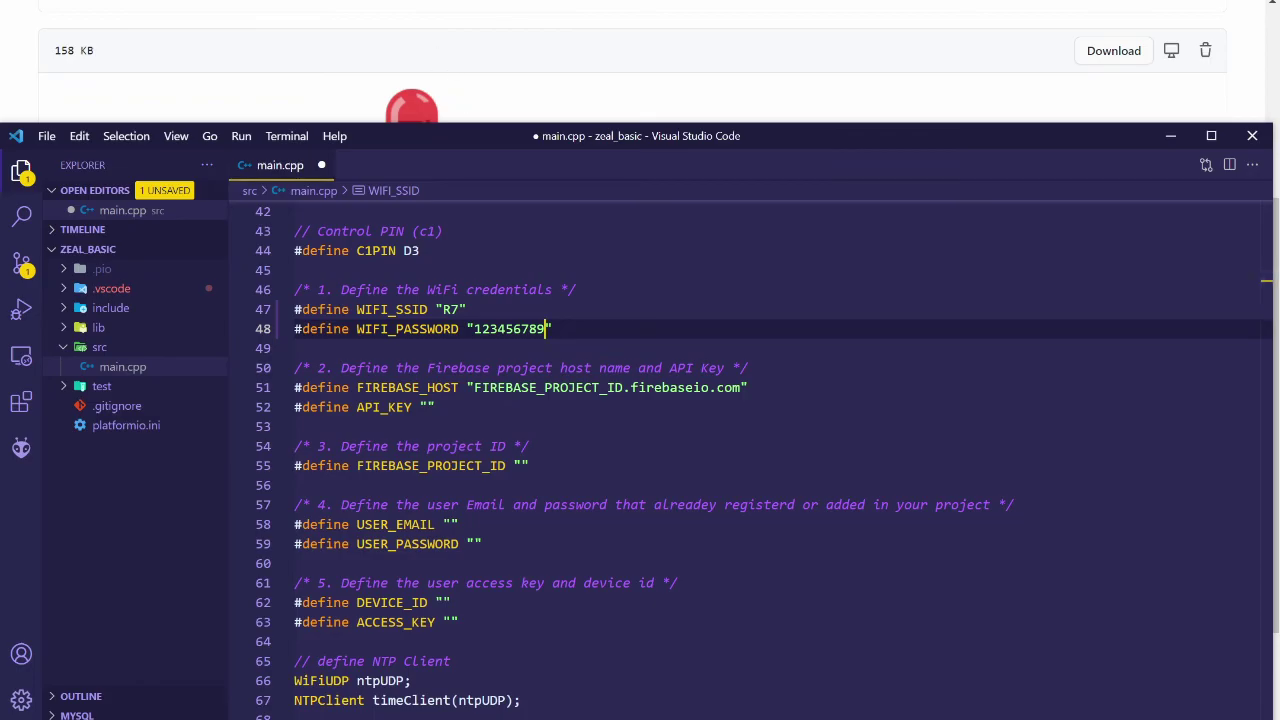
left_click(458, 96)
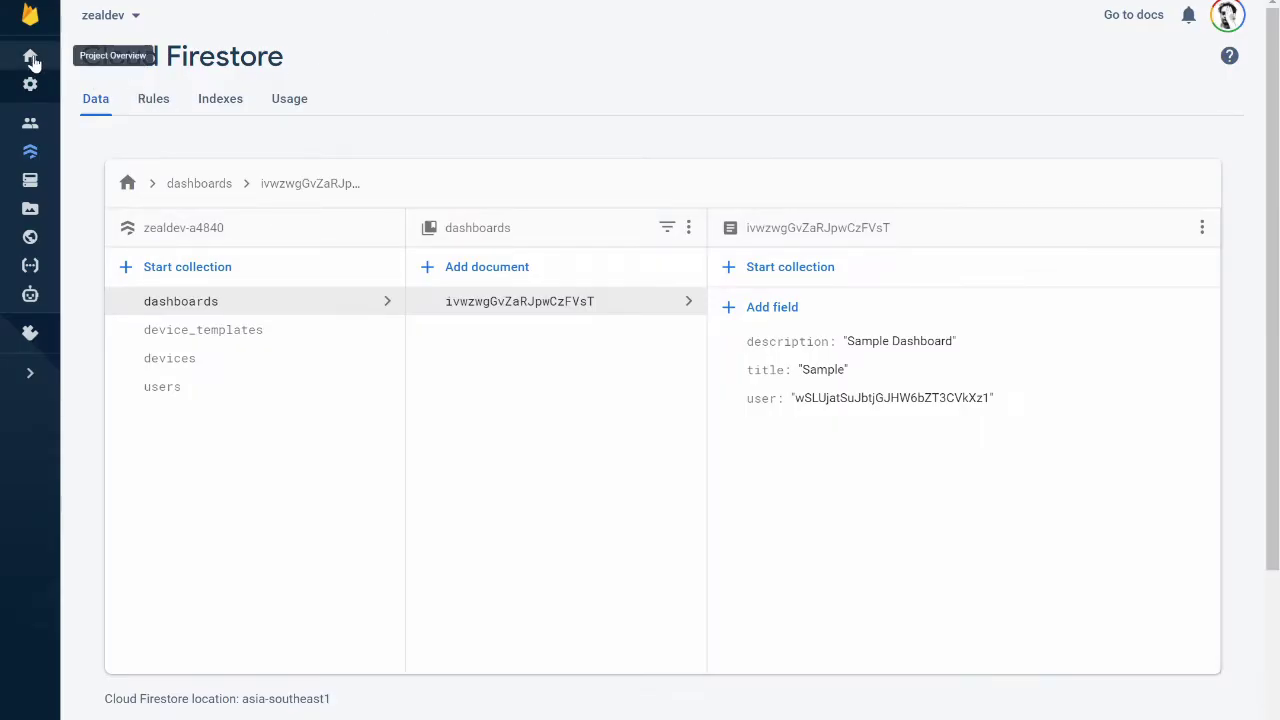
Copy the Project ID from the Firebase Project settings page
left_click(30, 56)
left_click(30, 84)
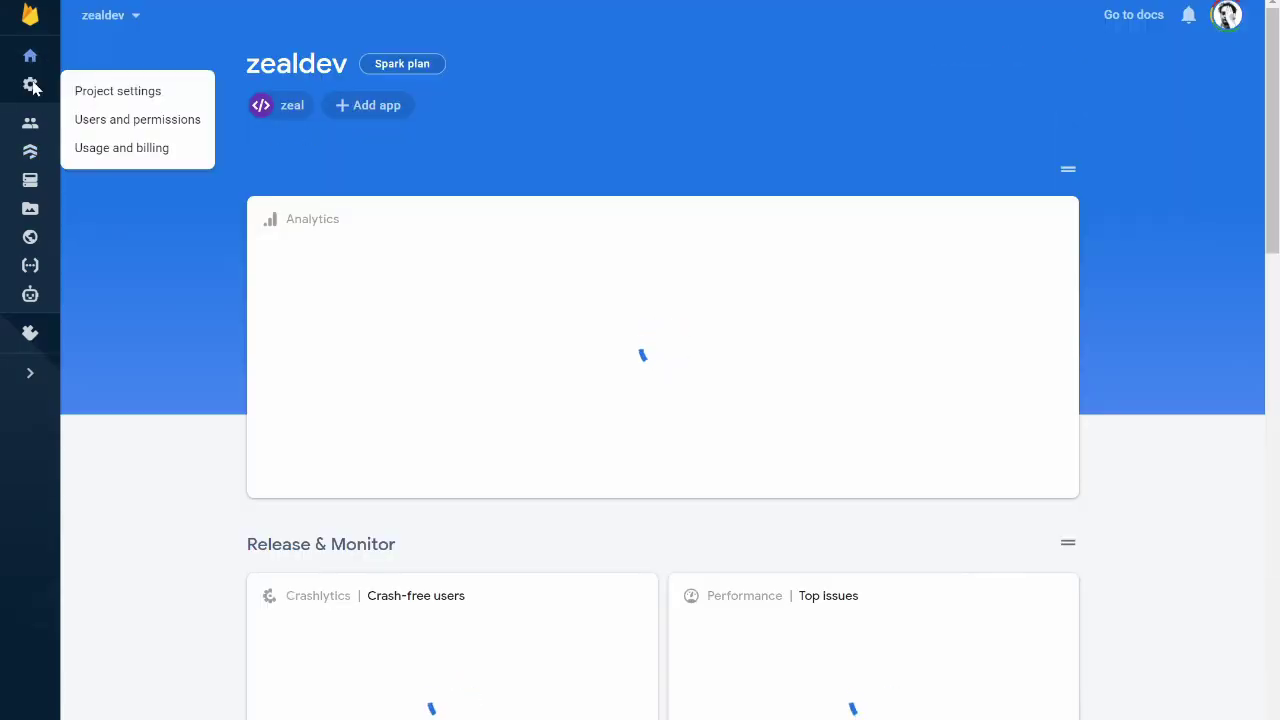
left_click(118, 91)
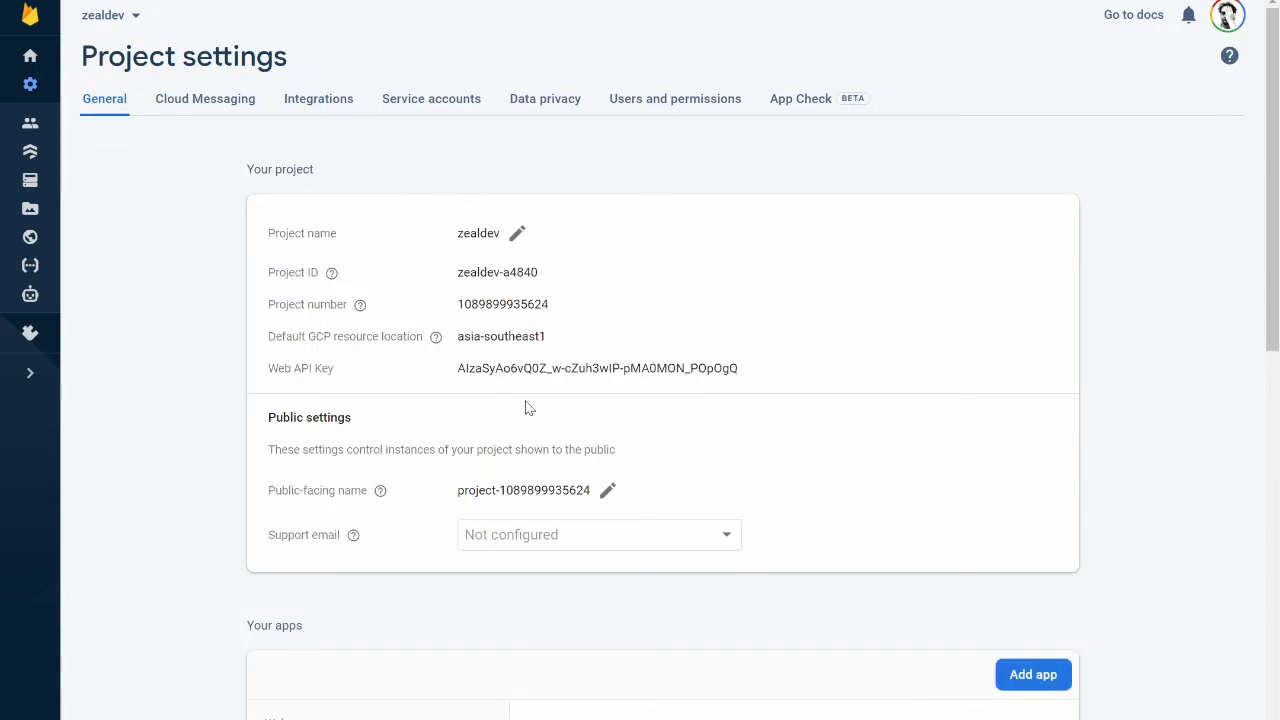
triple_click(486, 272)
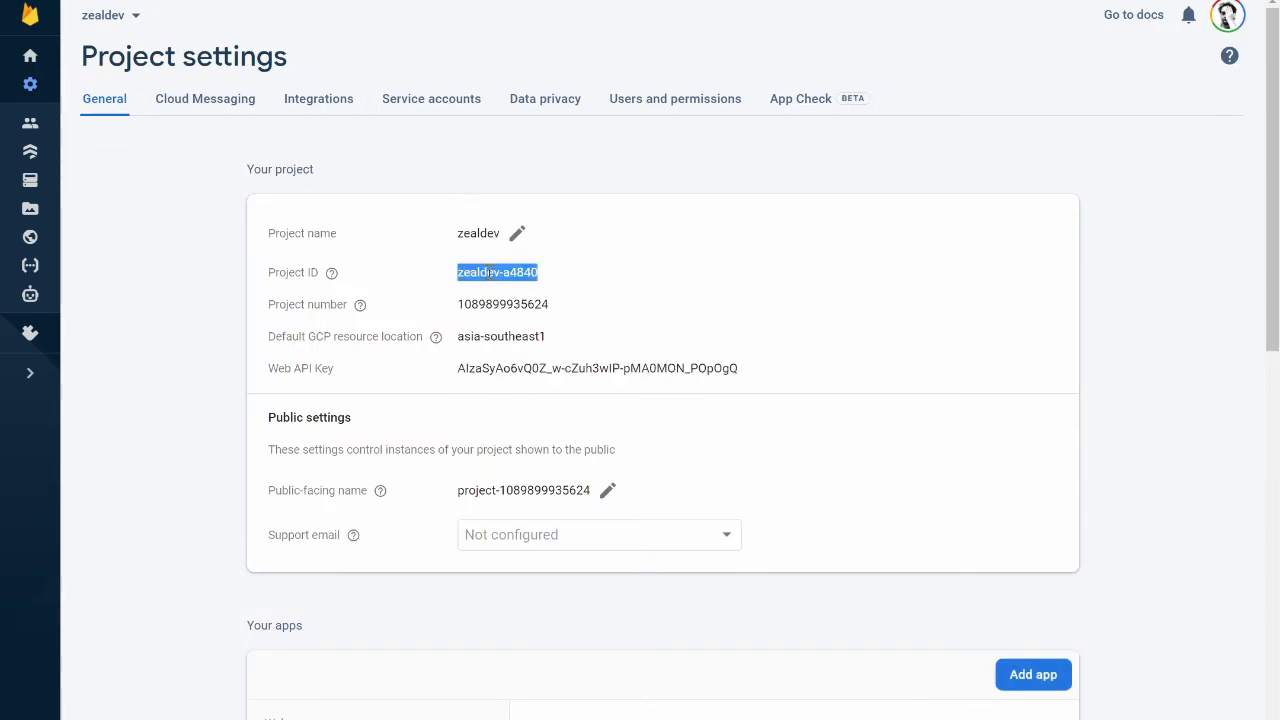
right_click(488, 272)
left_click(520, 290)
key("alt+Tab")
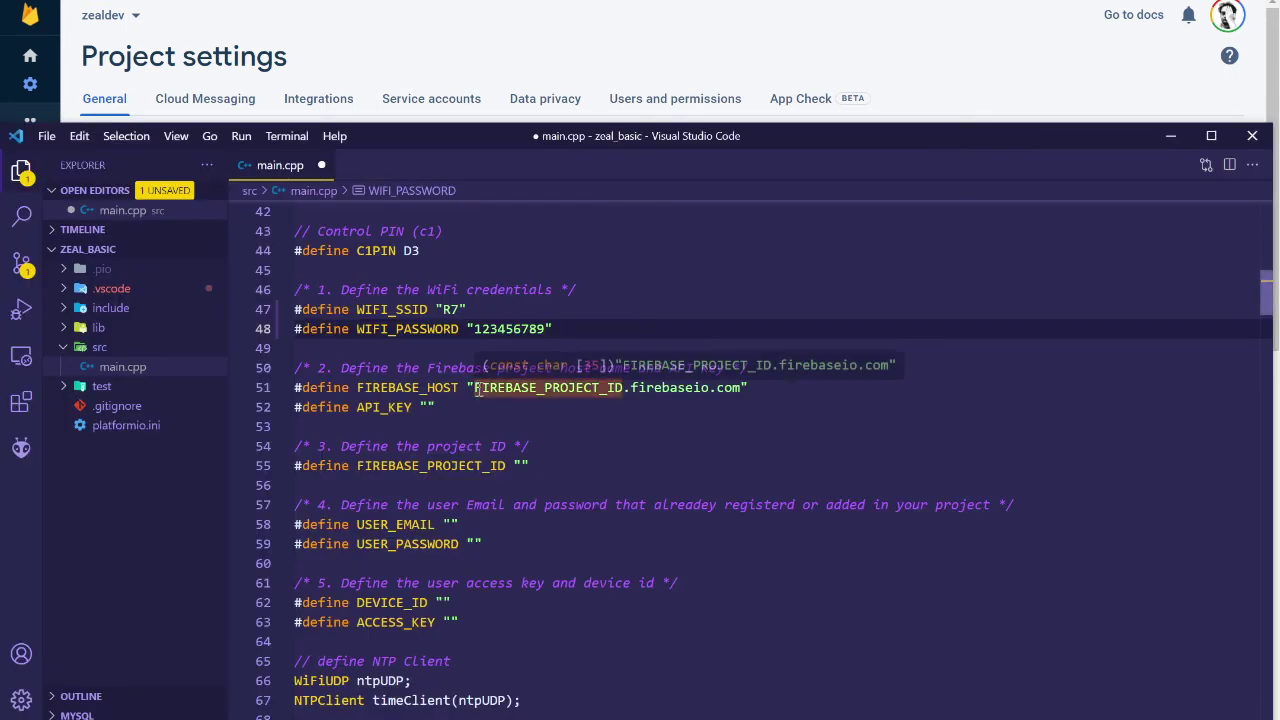
Paste the project ID into FIREBASE_HOST (zealdev-a4840.firebaseio.com) and FIREBASE_PROJECT_ID (zealdev-a4840)
left_click(474, 388)
double_click(617, 388)
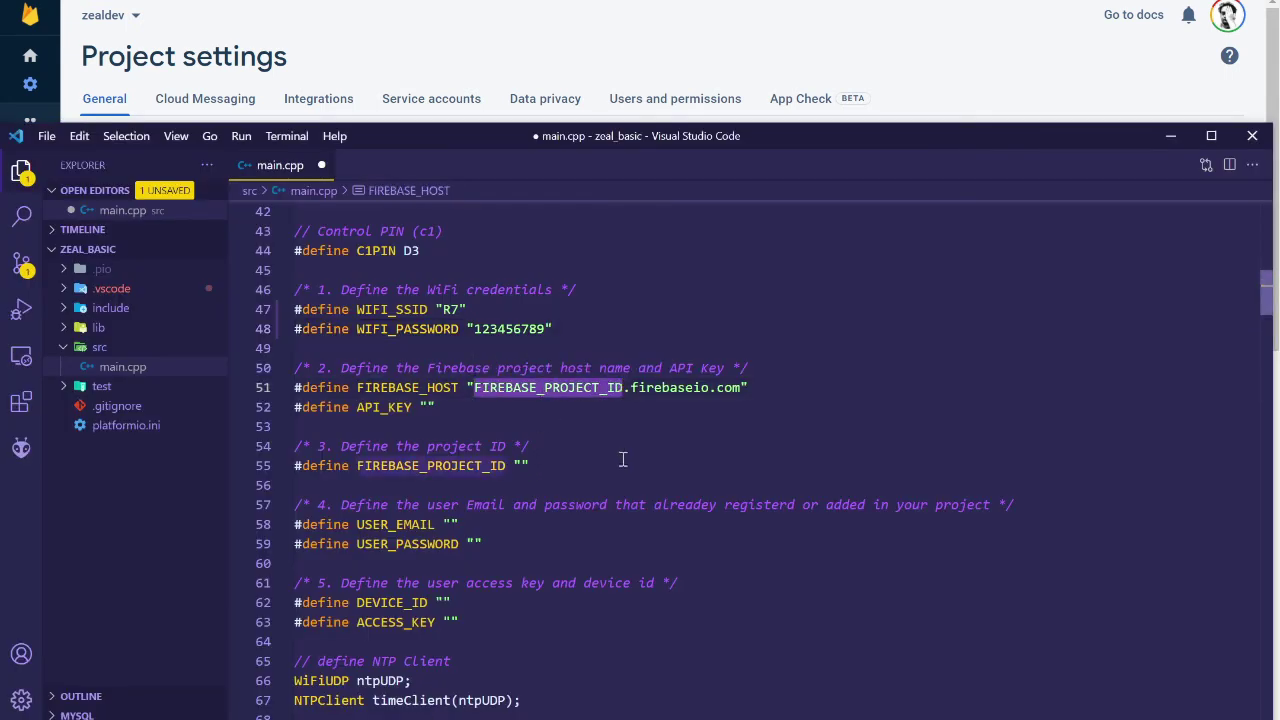
key("ctrl+v")
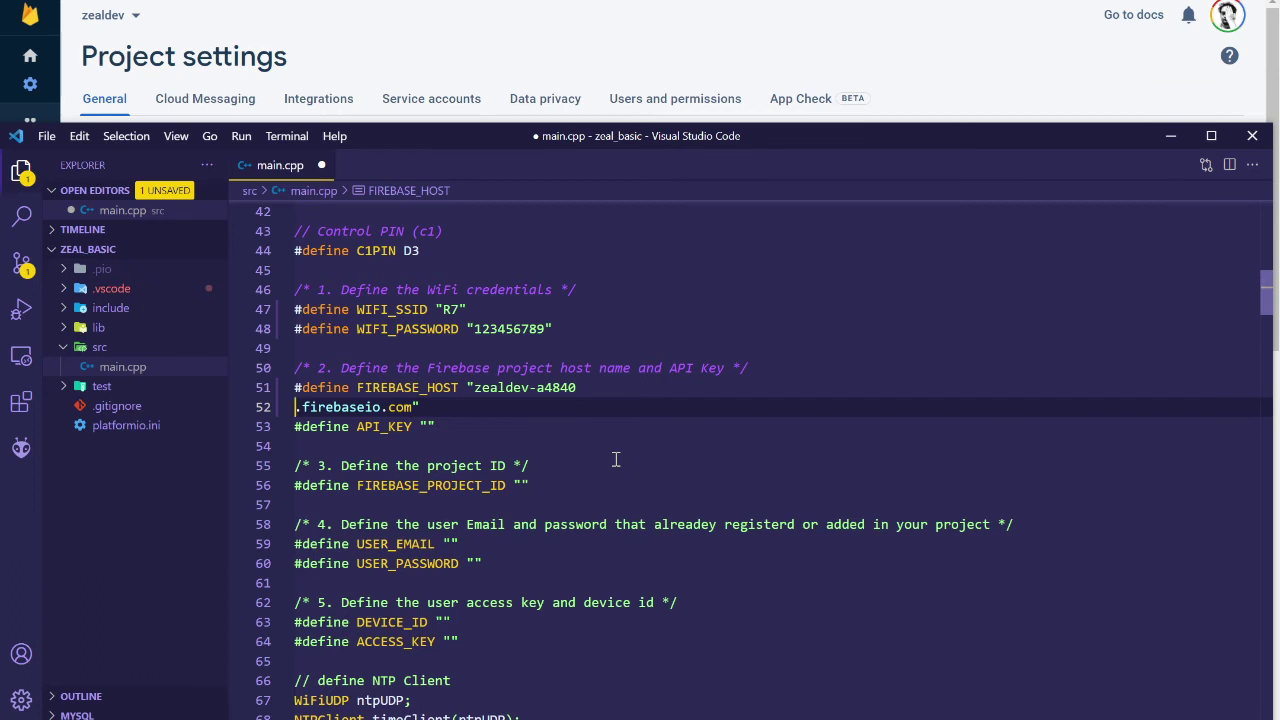
key("BackSpace")
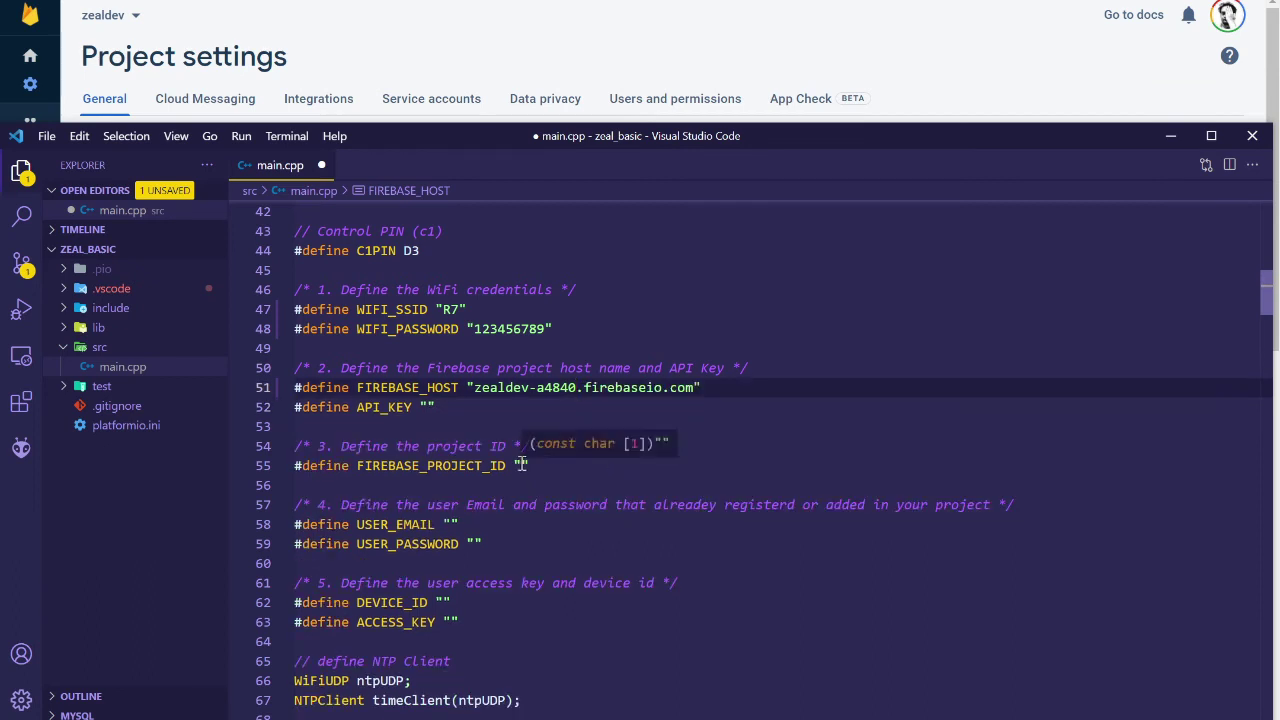
left_click(521, 465)
key("ctrl+v")
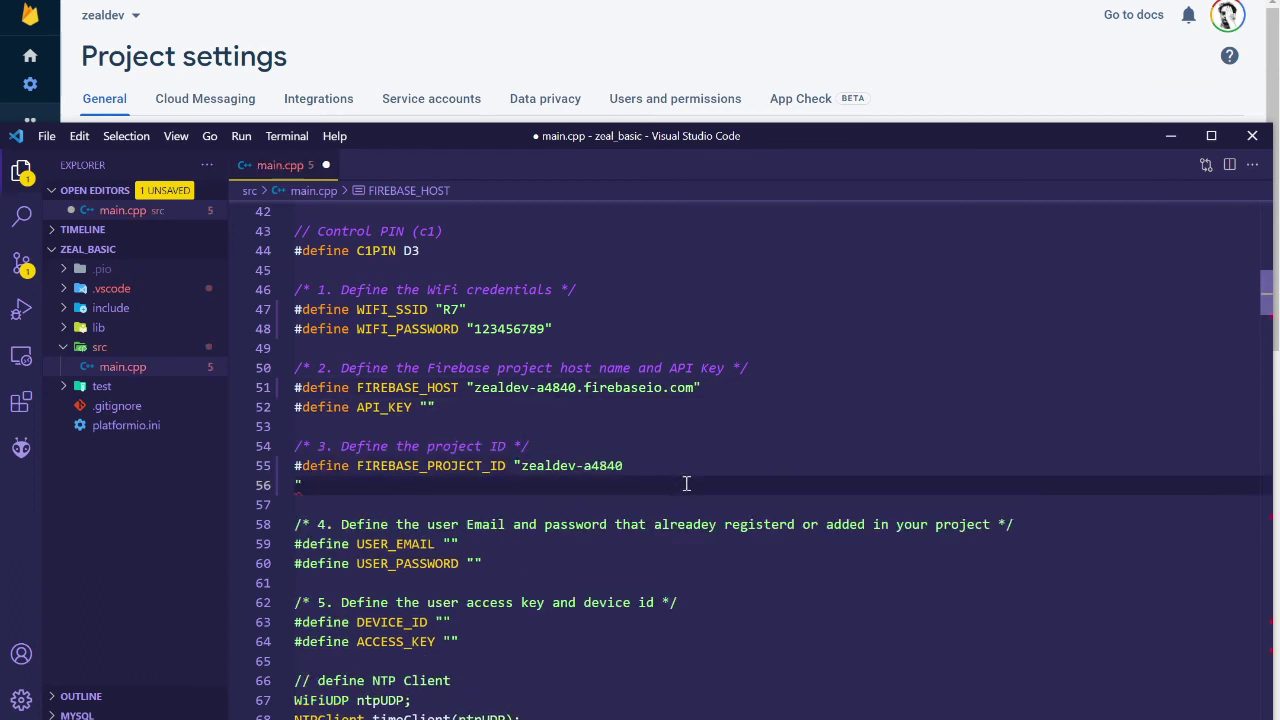
key("BackSpace")
left_click(682, 465)
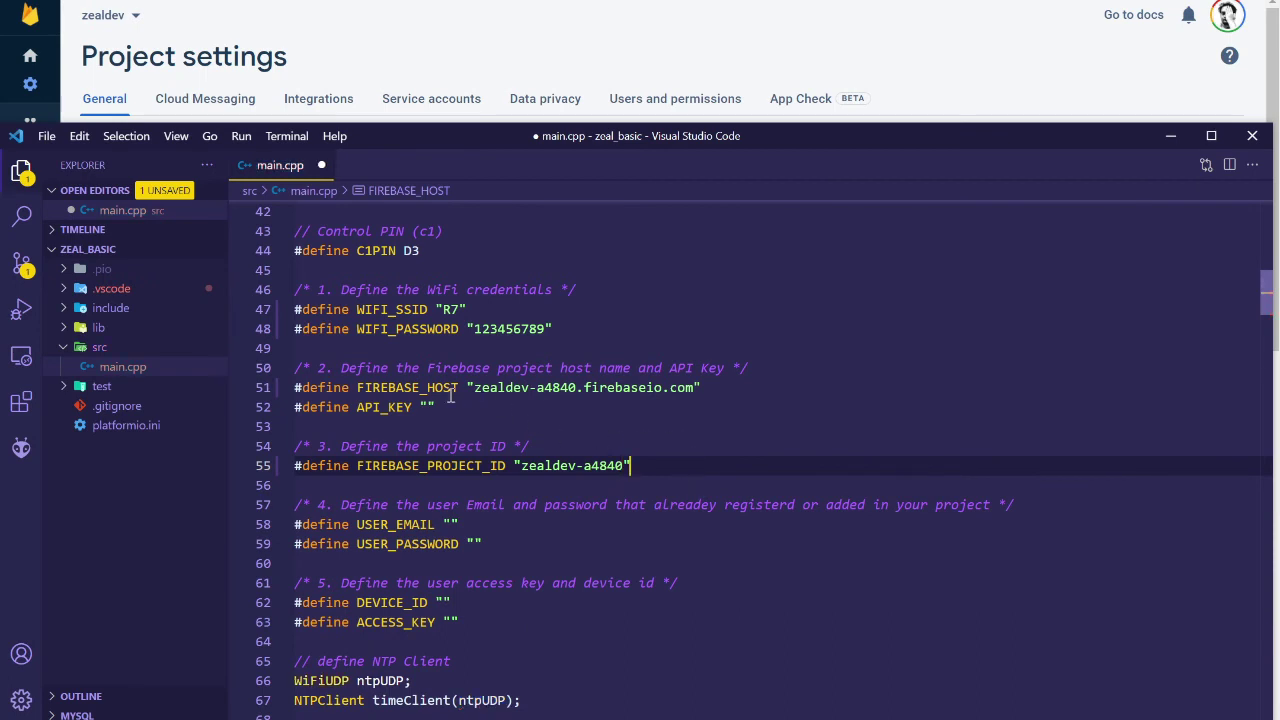
Copy the Web API Key from Firebase Project settings and paste it into API_KEY
left_click(953, 66)
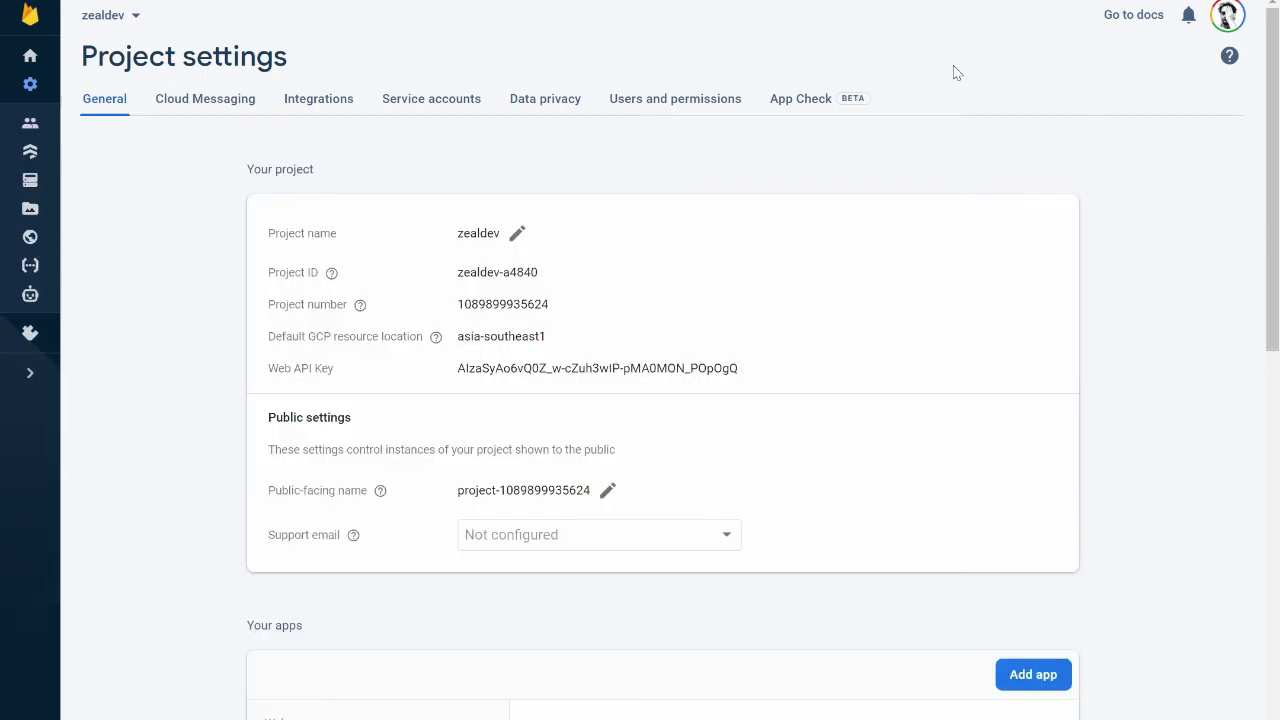
double_click(538, 368)
right_click(532, 370)
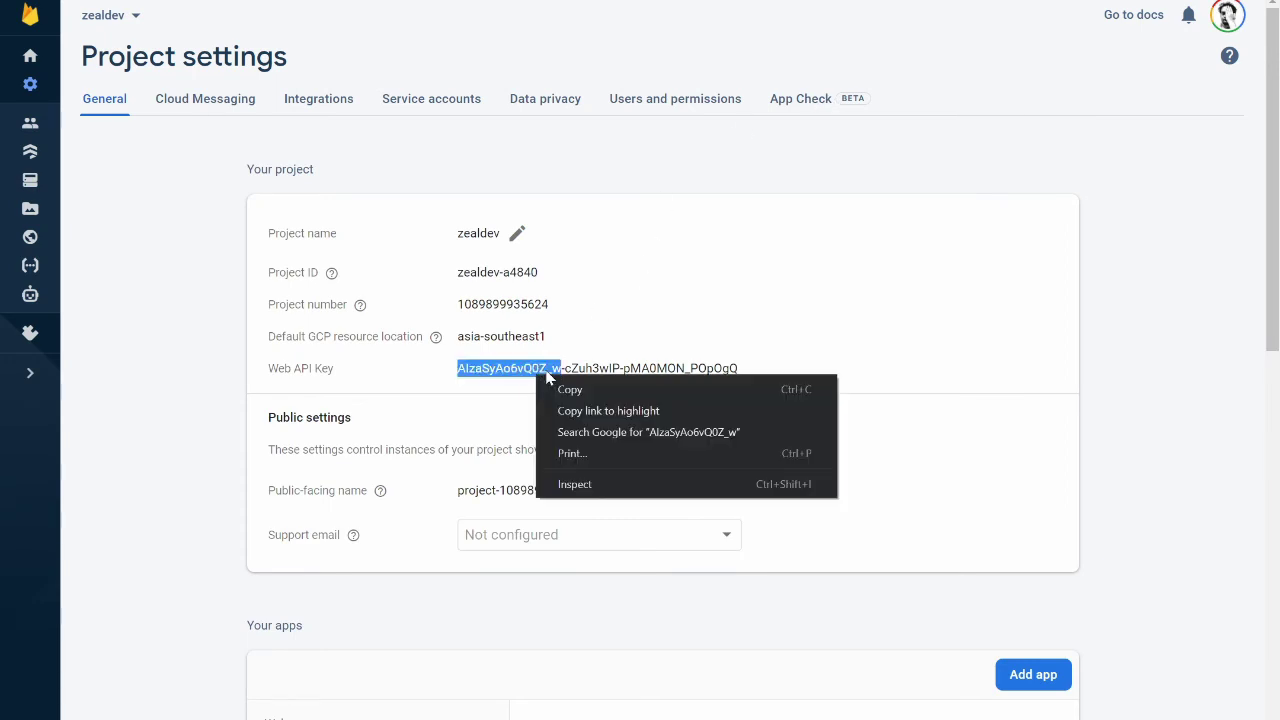
left_click(552, 380)
triple_click(530, 368)
right_click(526, 368)
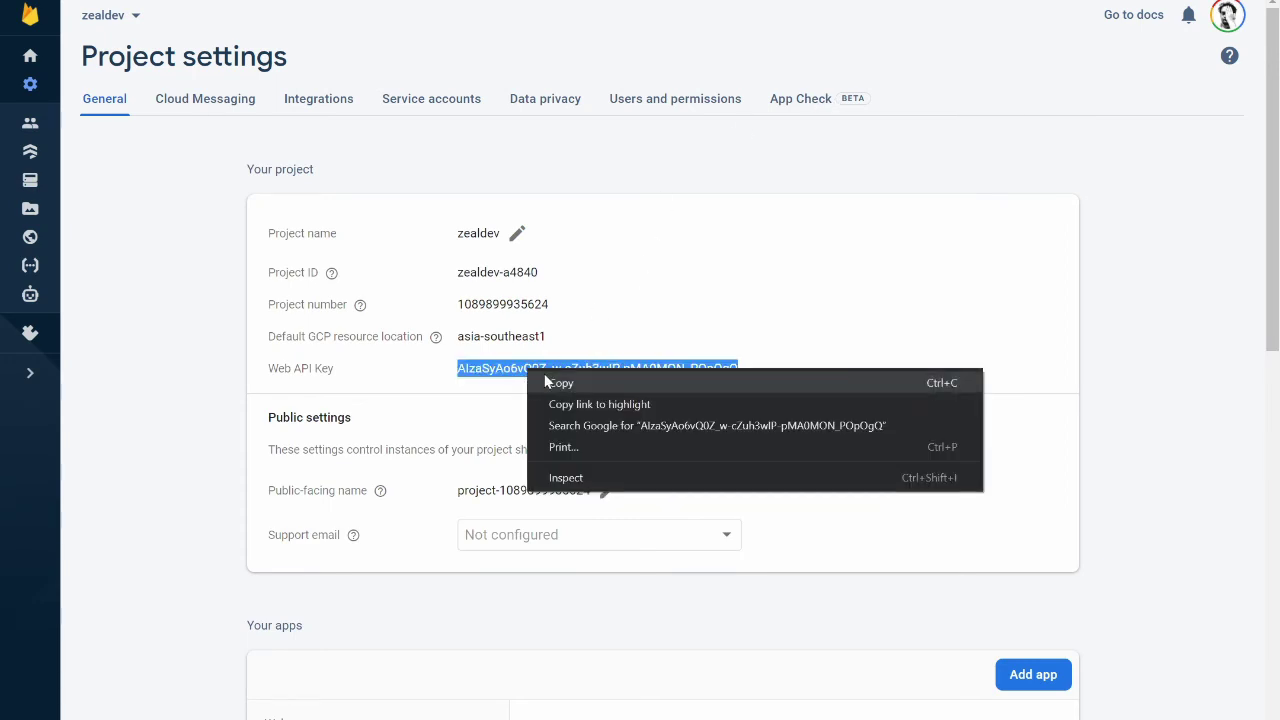
left_click(545, 380)
key("alt+Tab")
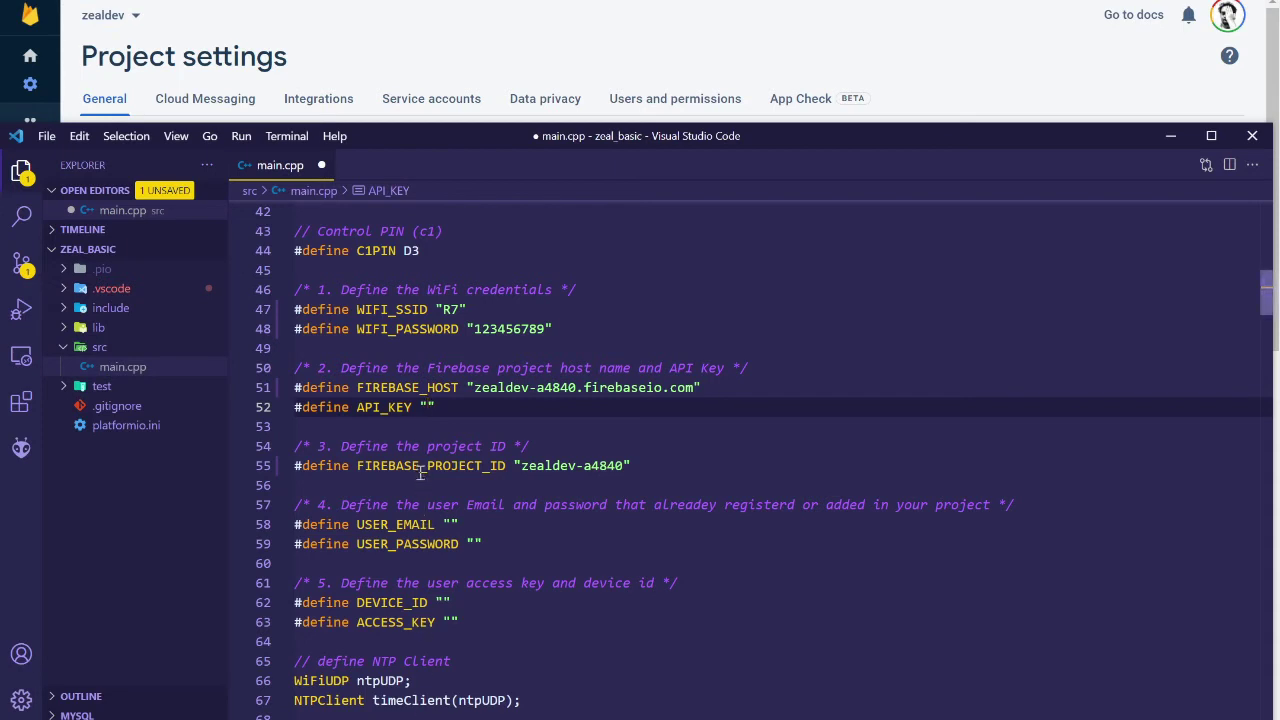
key("ctrl+v")
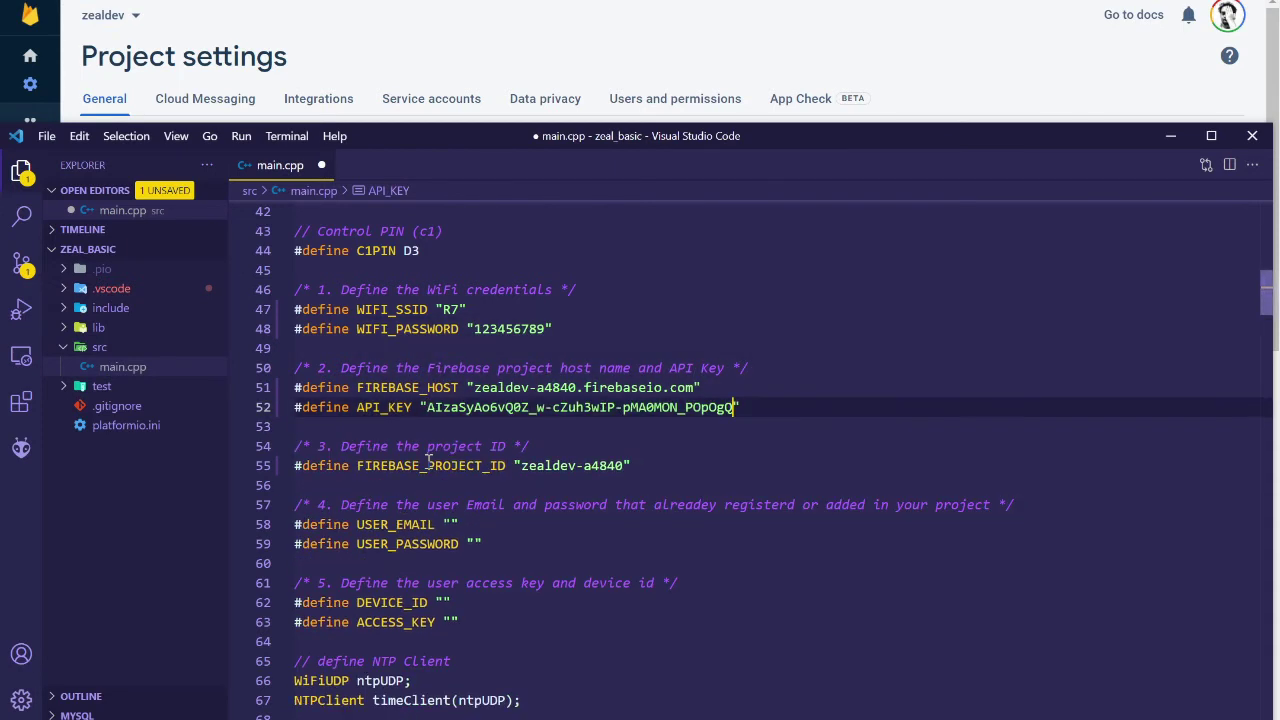
Enter the Zeal IoT account e-mail into USER_EMAIL and its password into USER_PASSWORD
left_click(537, 548)
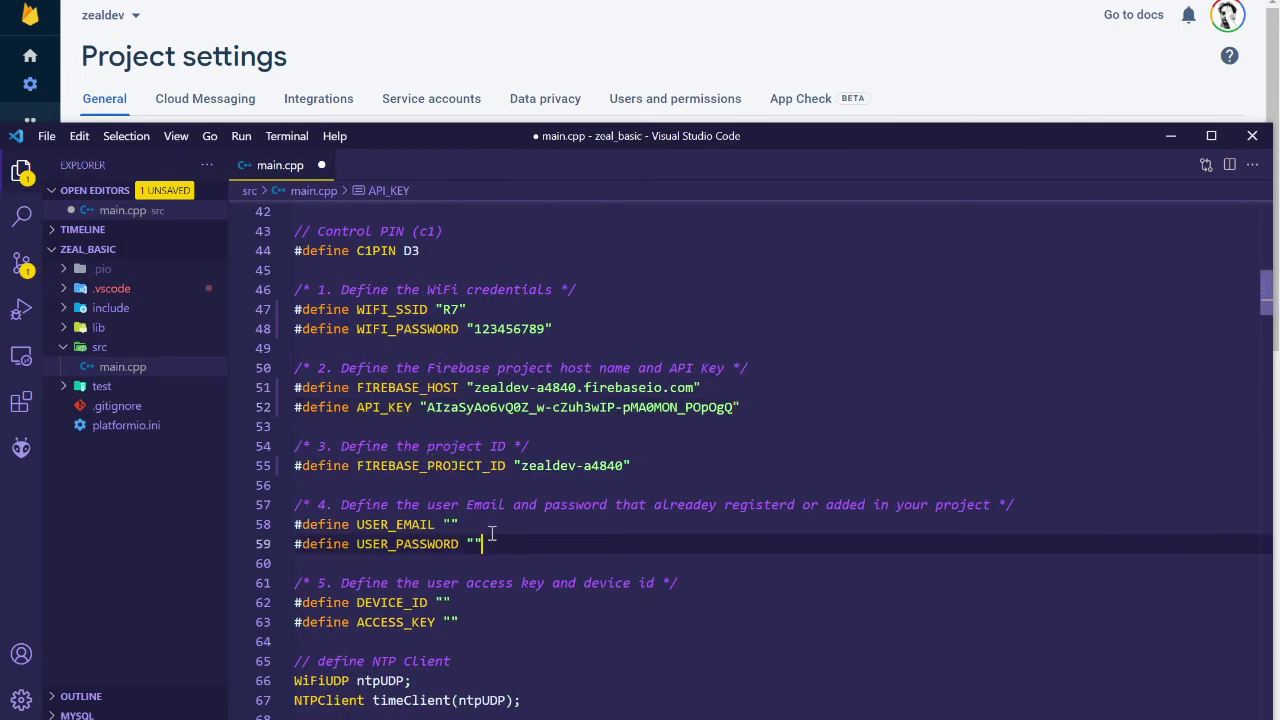
left_click(452, 525)
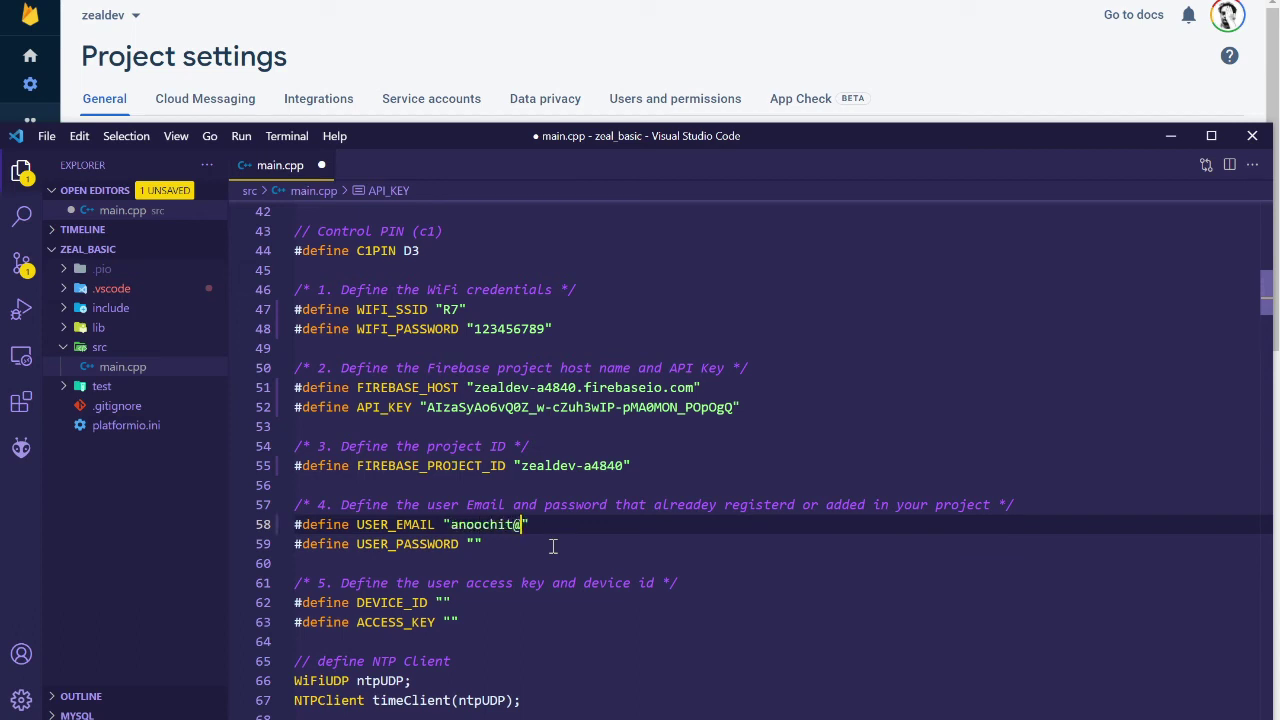
left_click(478, 545)
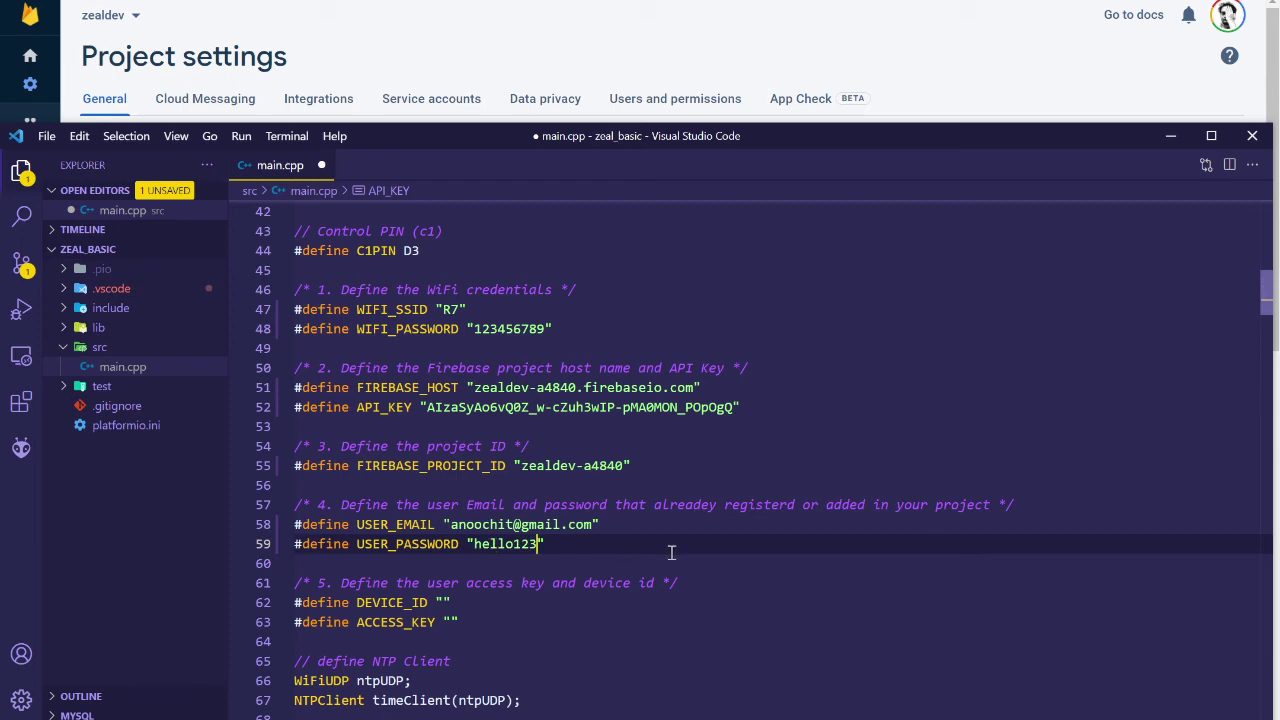
scroll(671, 553, "down", 3)
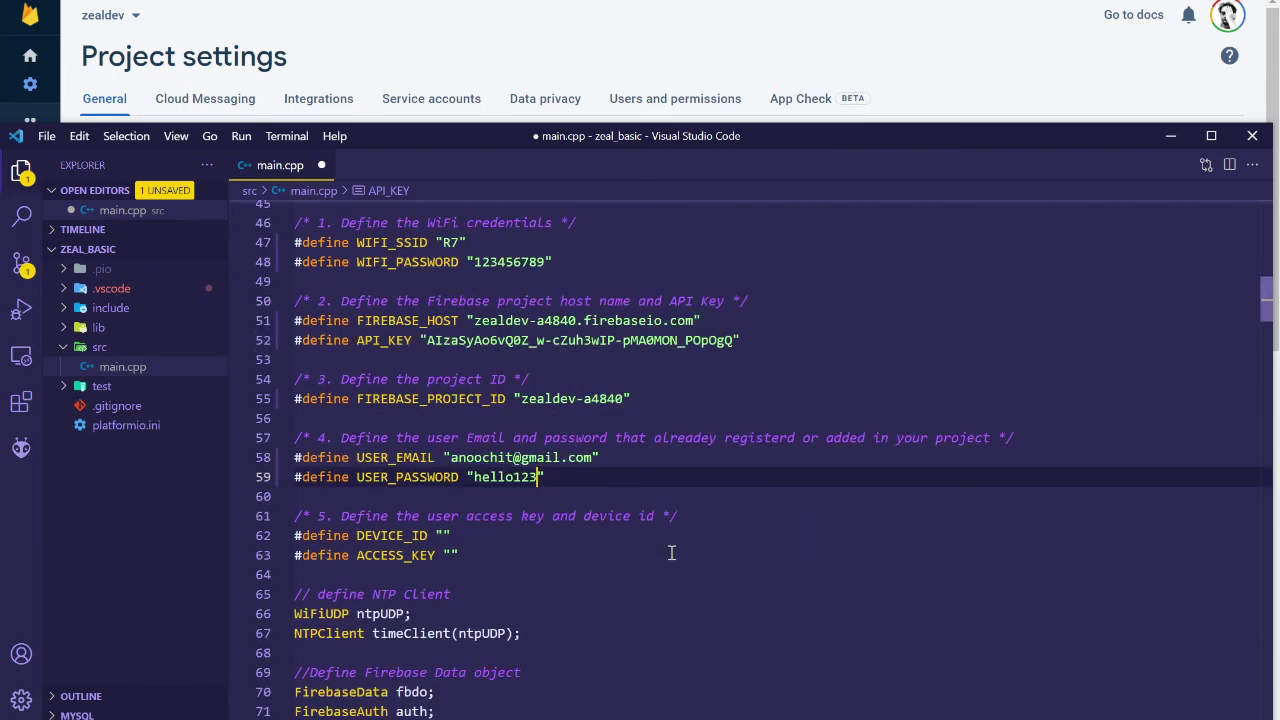
left_click(965, 78)
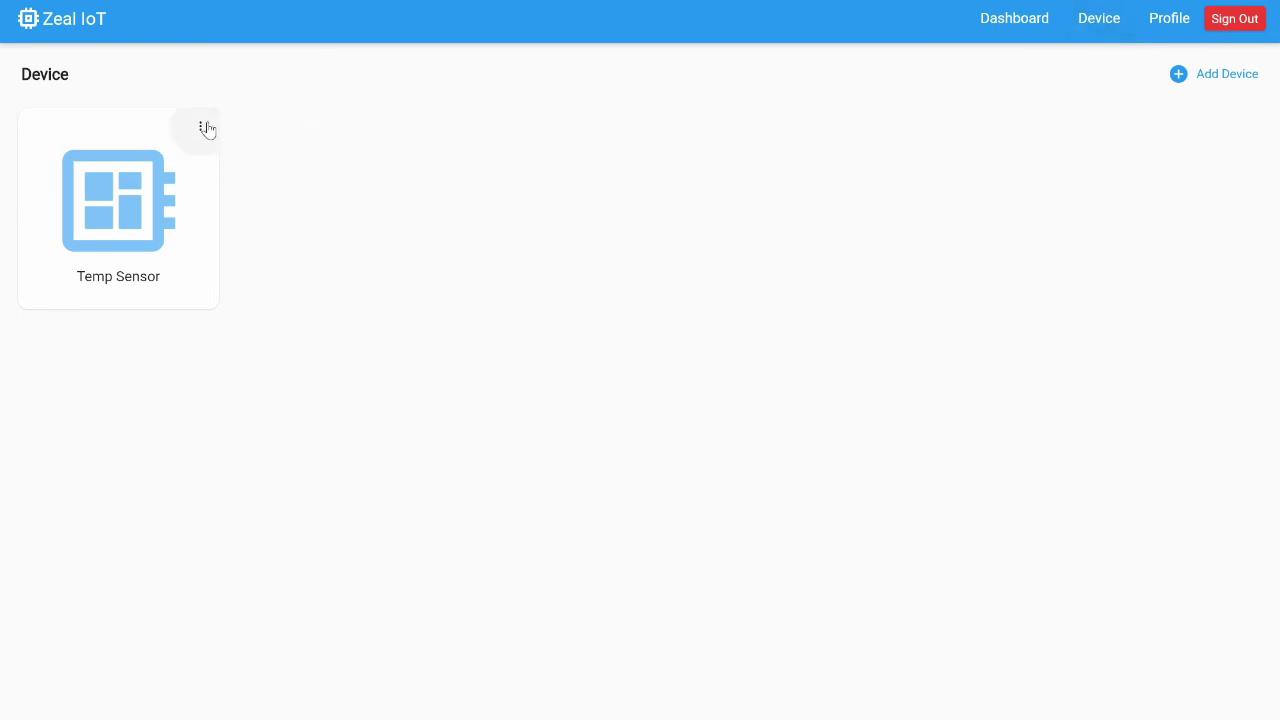
Copy the Temp Sensor device ID from its Info and paste it into DEVICE_ID
left_click(201, 126)
left_click(219, 142)
left_click(707, 346)
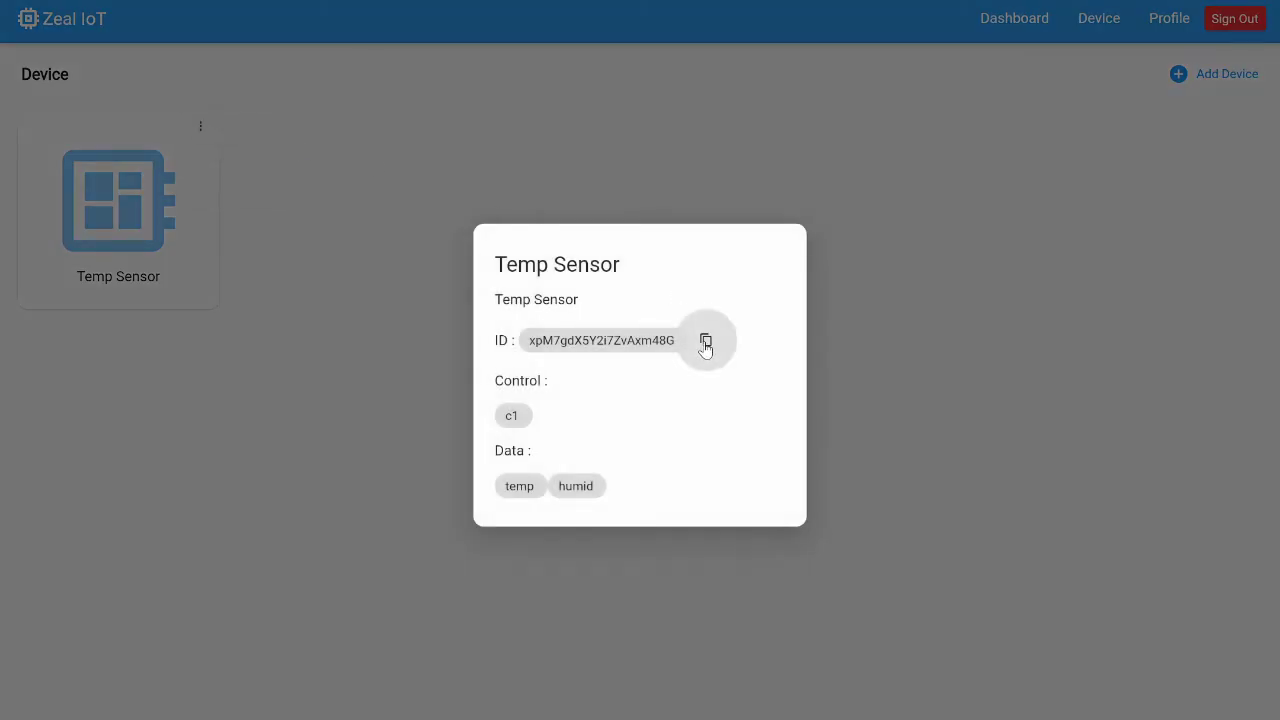
key("alt+Tab")
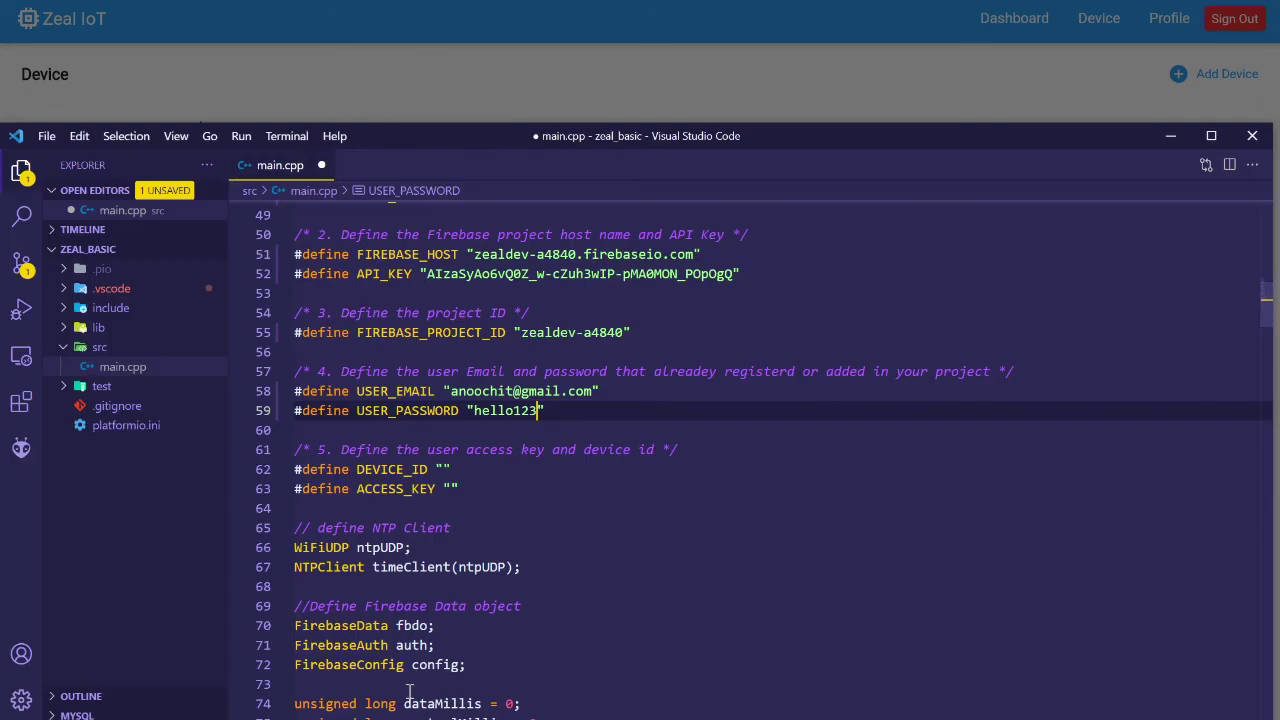
left_click(444, 469)
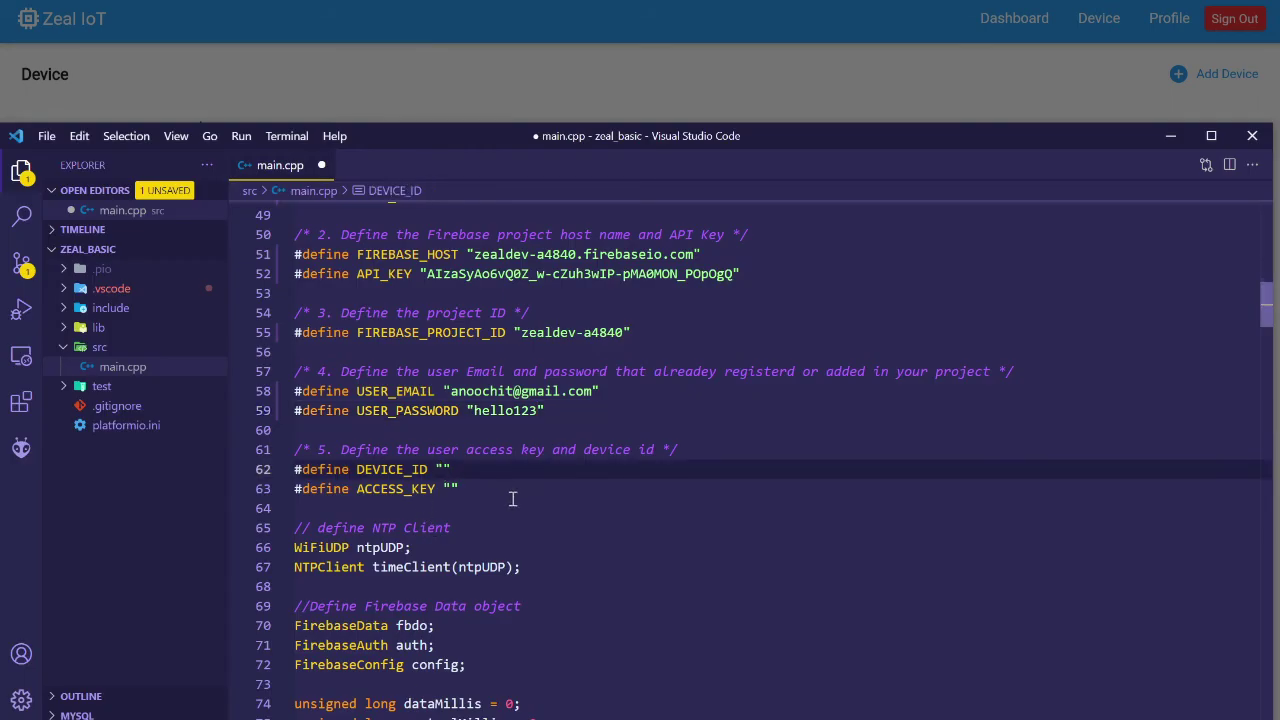
key("ctrl+v")
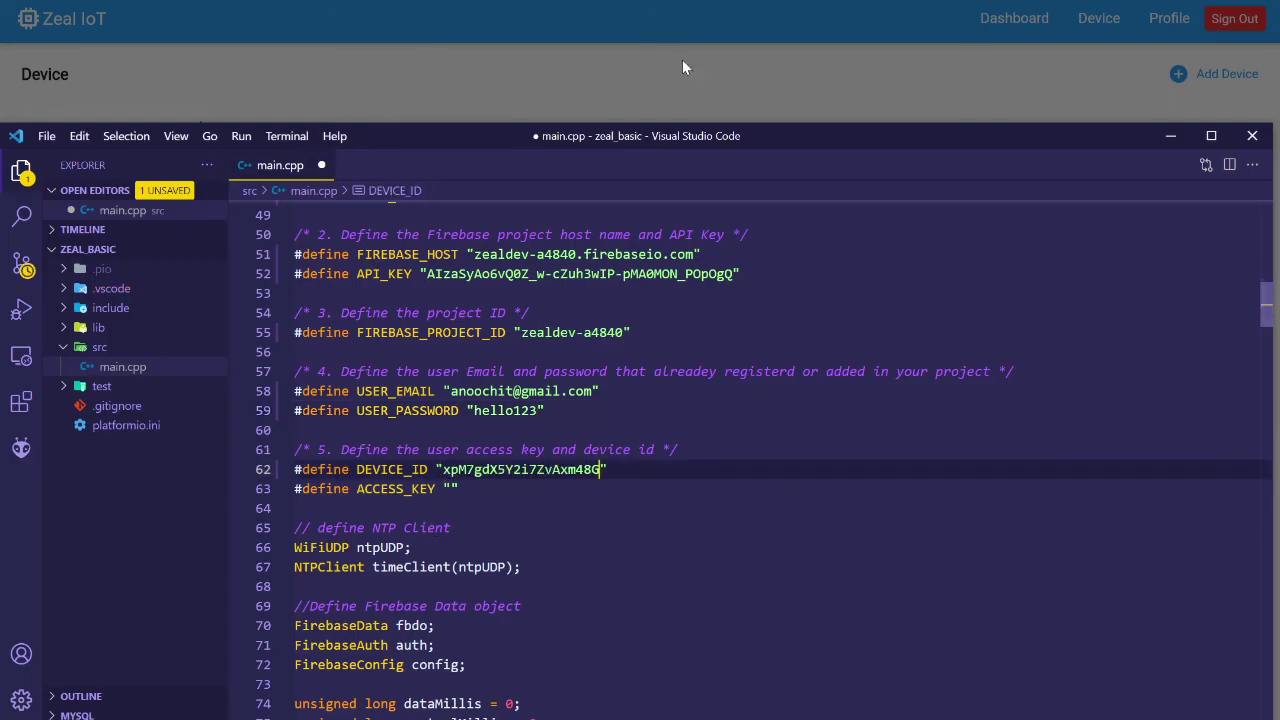
Copy the Access Key from the Zeal IoT profile and paste it into ACCESS_KEY
left_click(692, 68)
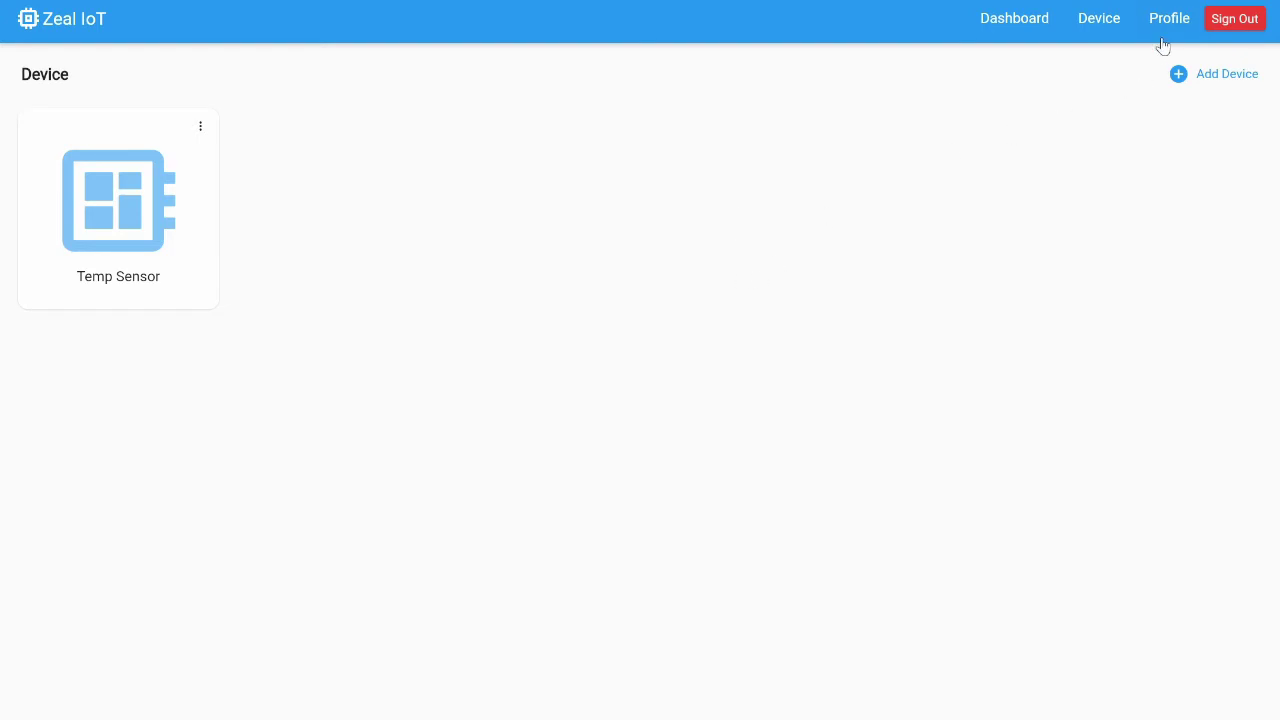
left_click(1168, 22)
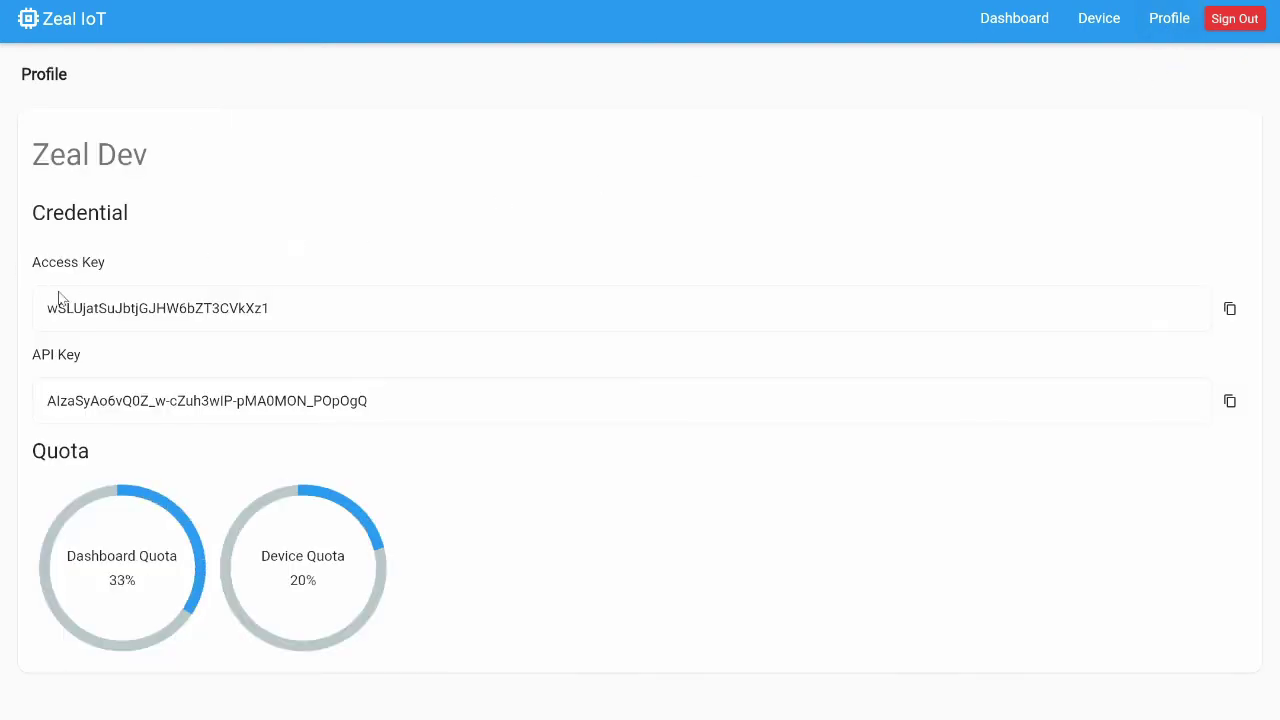
left_click(1230, 309)
key("alt+Tab")
left_click(451, 489)
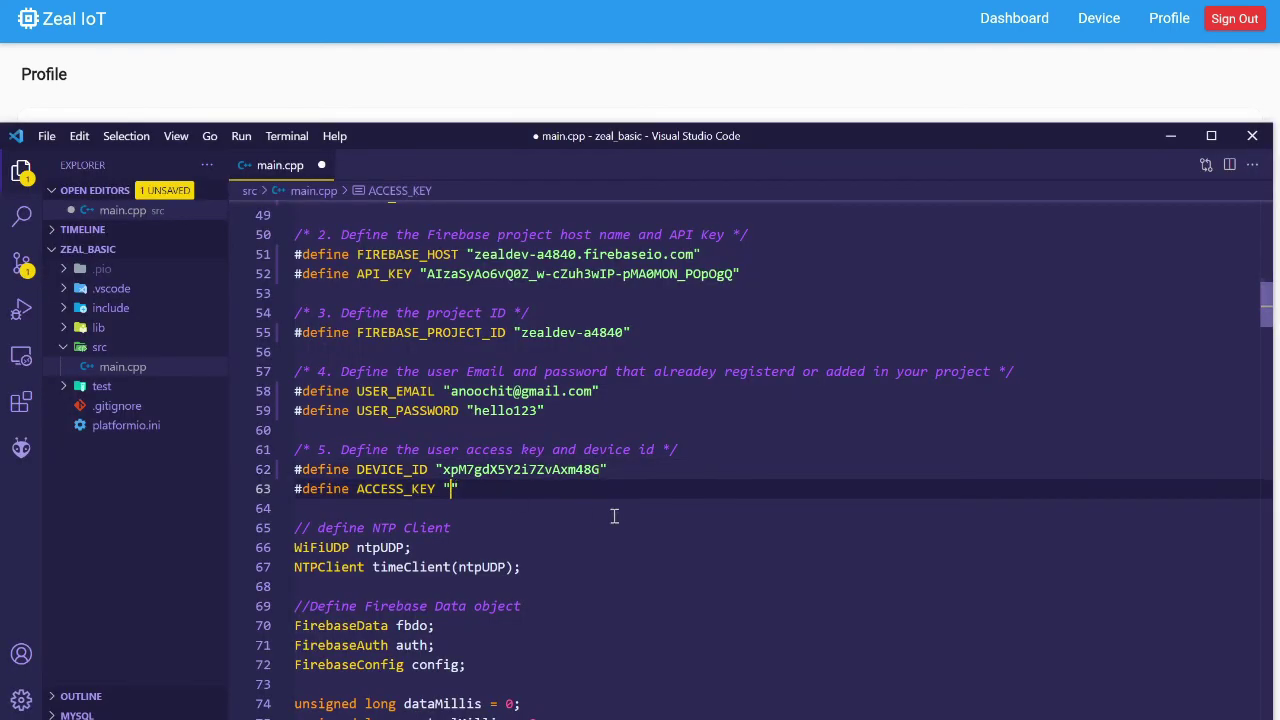
key("ctrl+v")
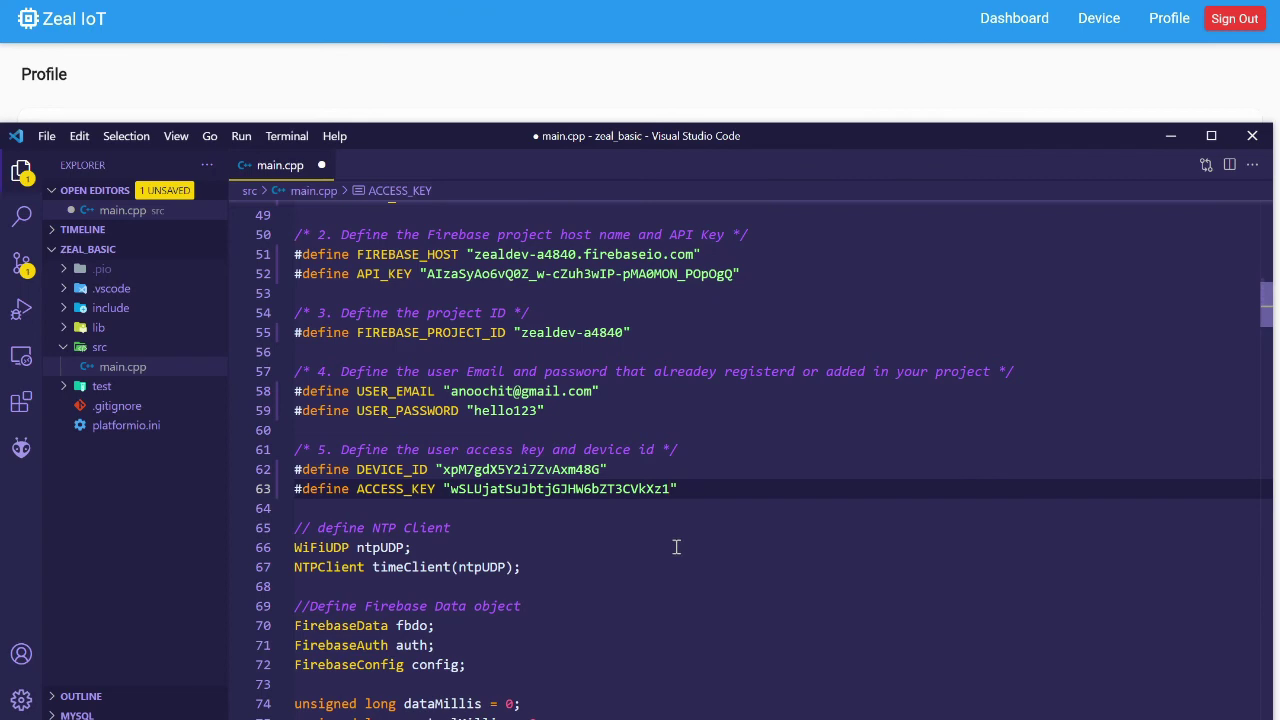
left_click(617, 97)
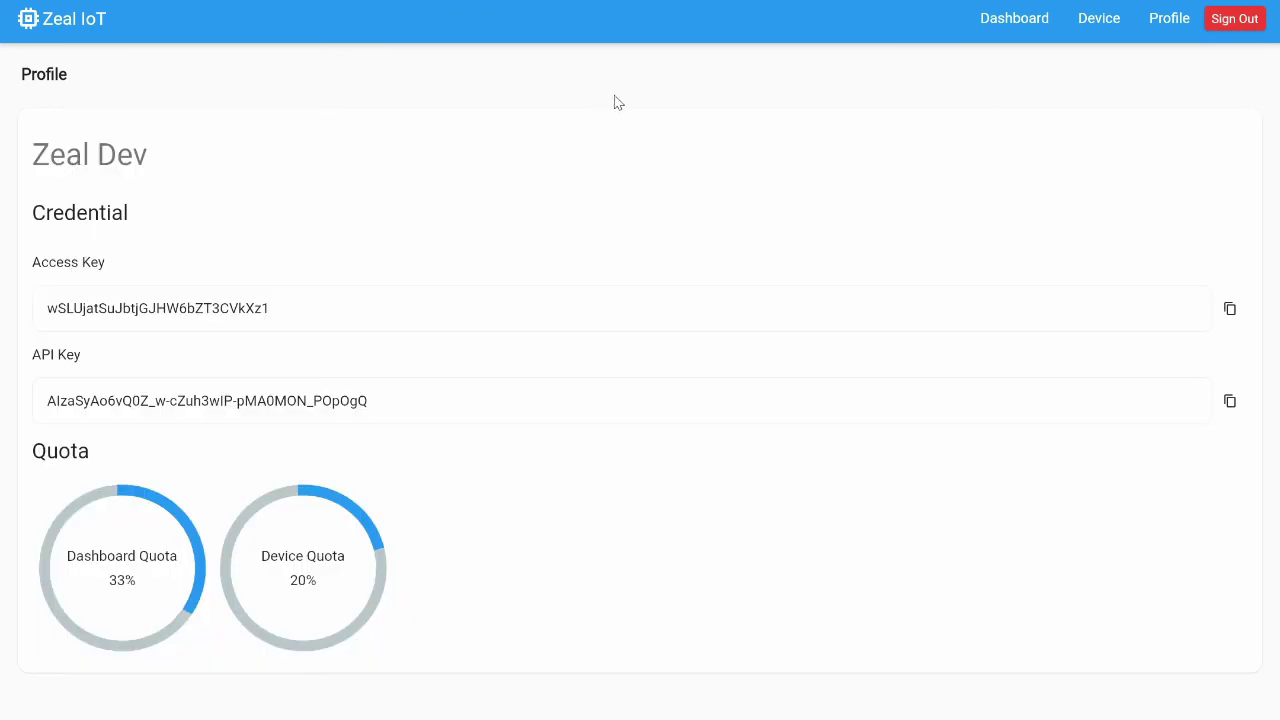
key("alt+Tab")
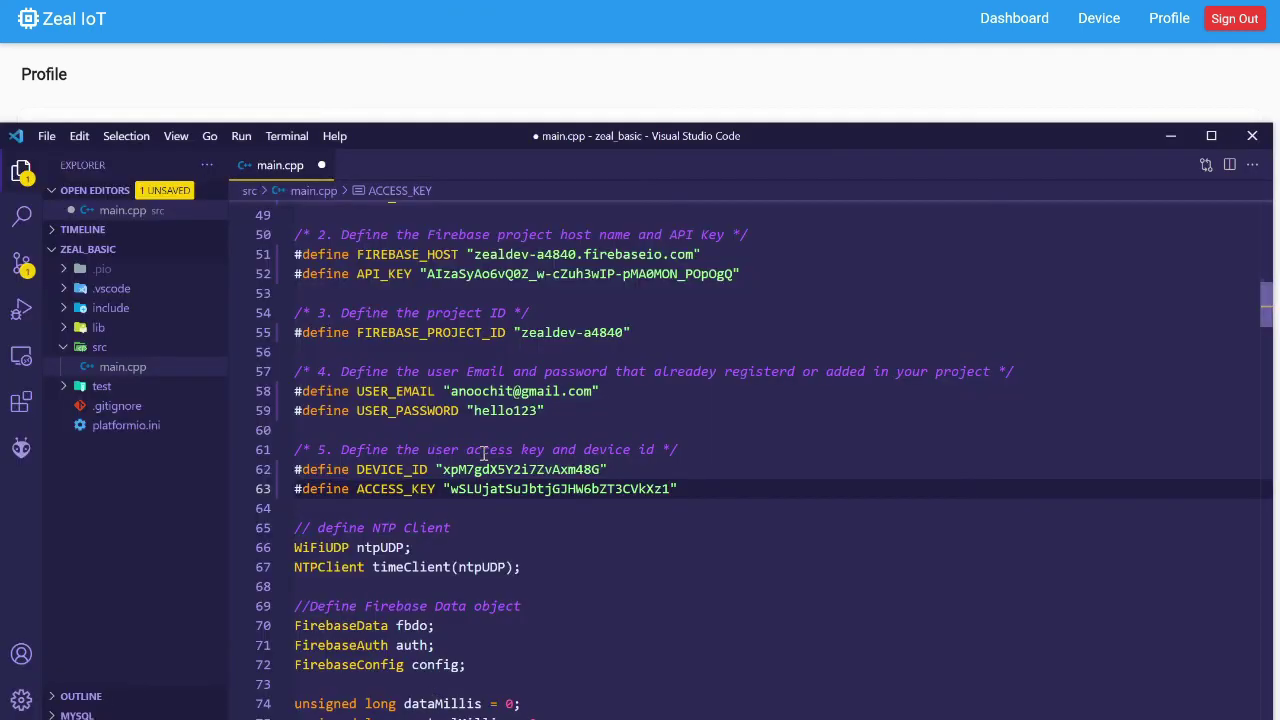
Save main.cpp, build the zeal_basic nodemcuv2 firmware (succeeds in 31.34 s), then start uploading it to COM5
key("ctrl+s")
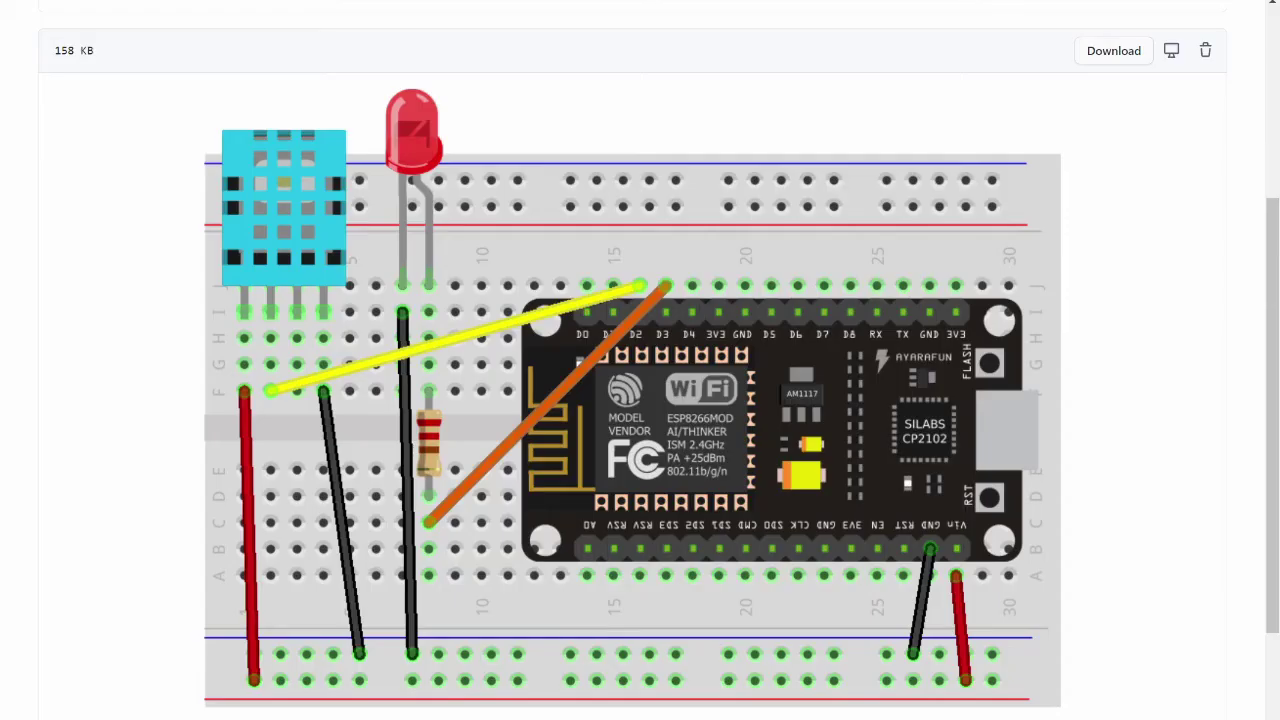
key("alt+Tab")
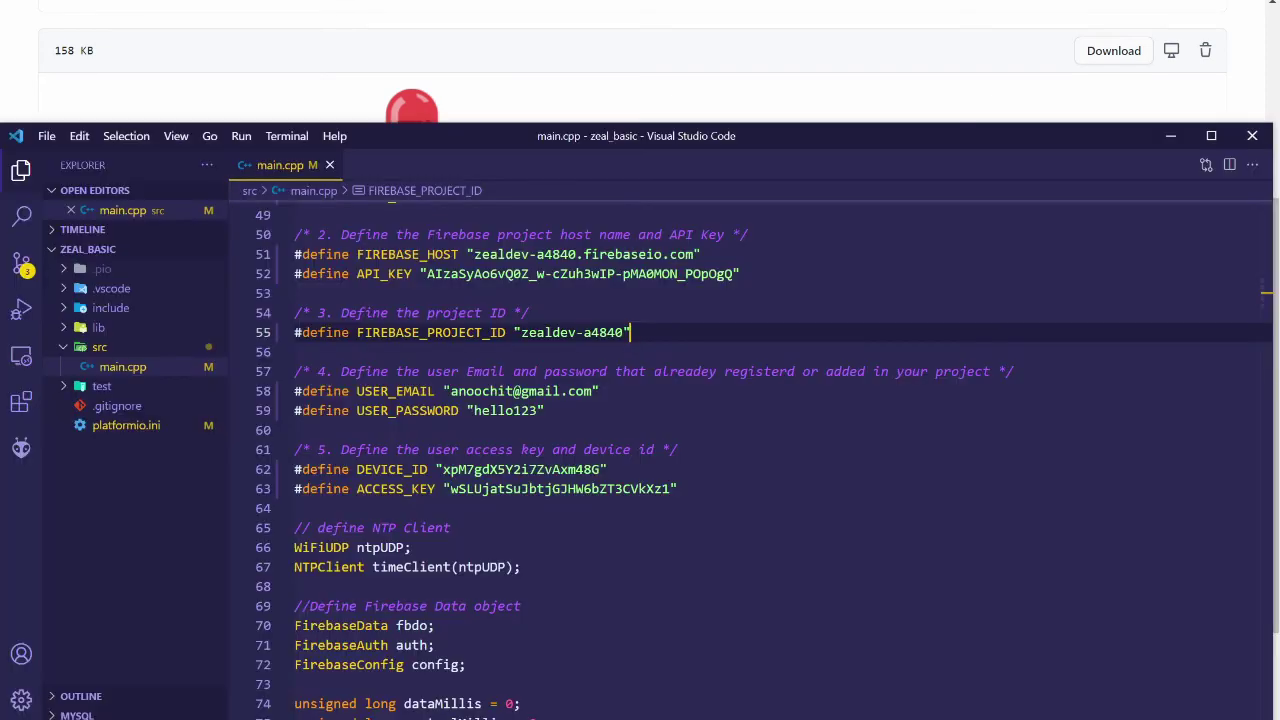
left_click(22, 449)
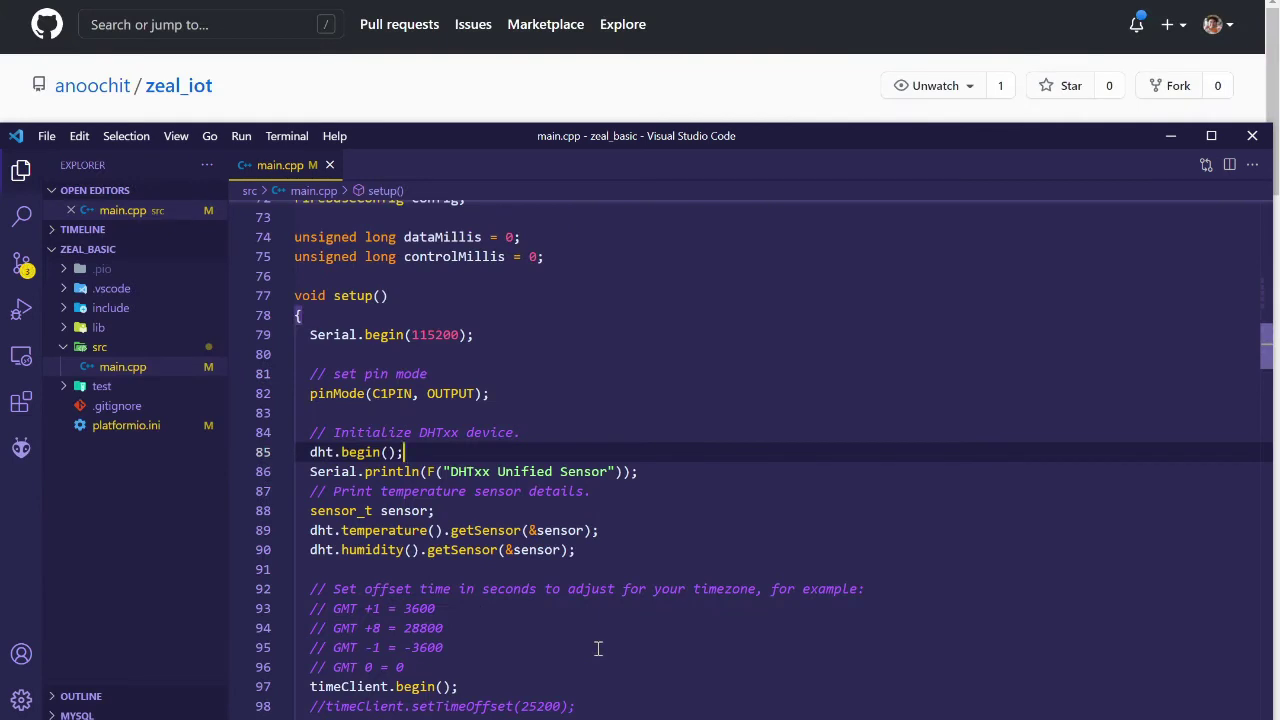
left_click(24, 449)
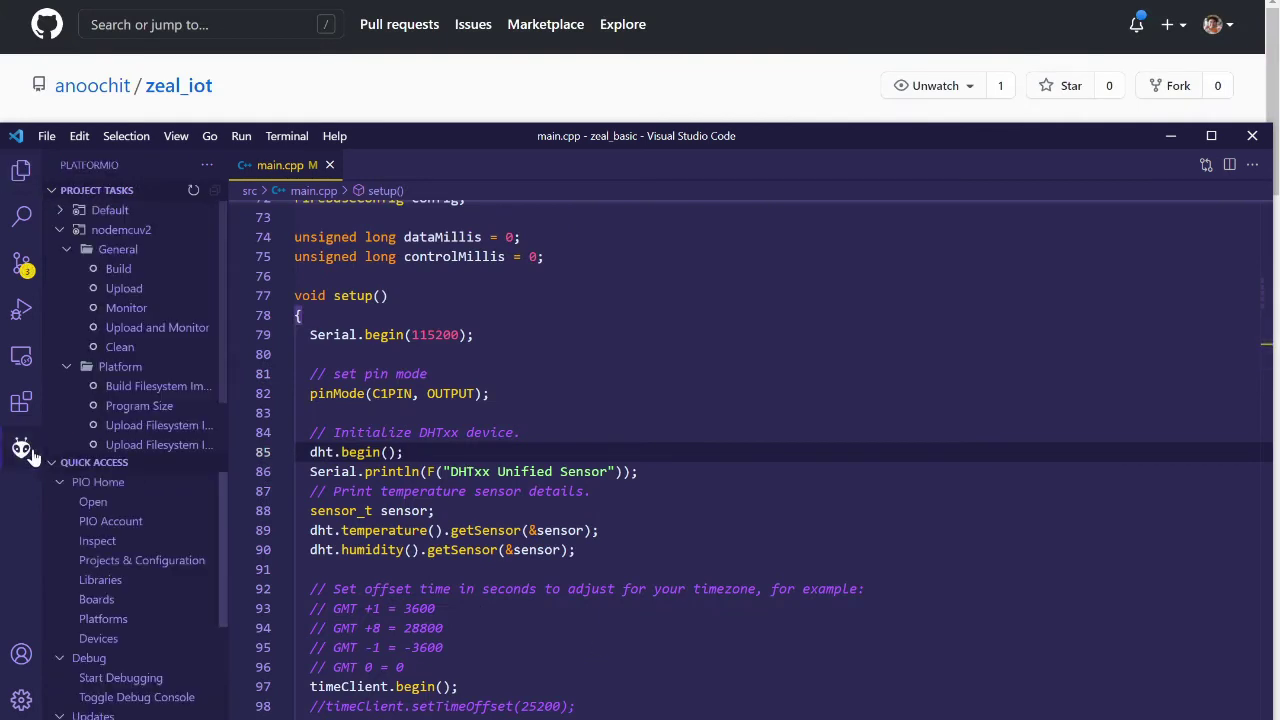
left_click(135, 277)
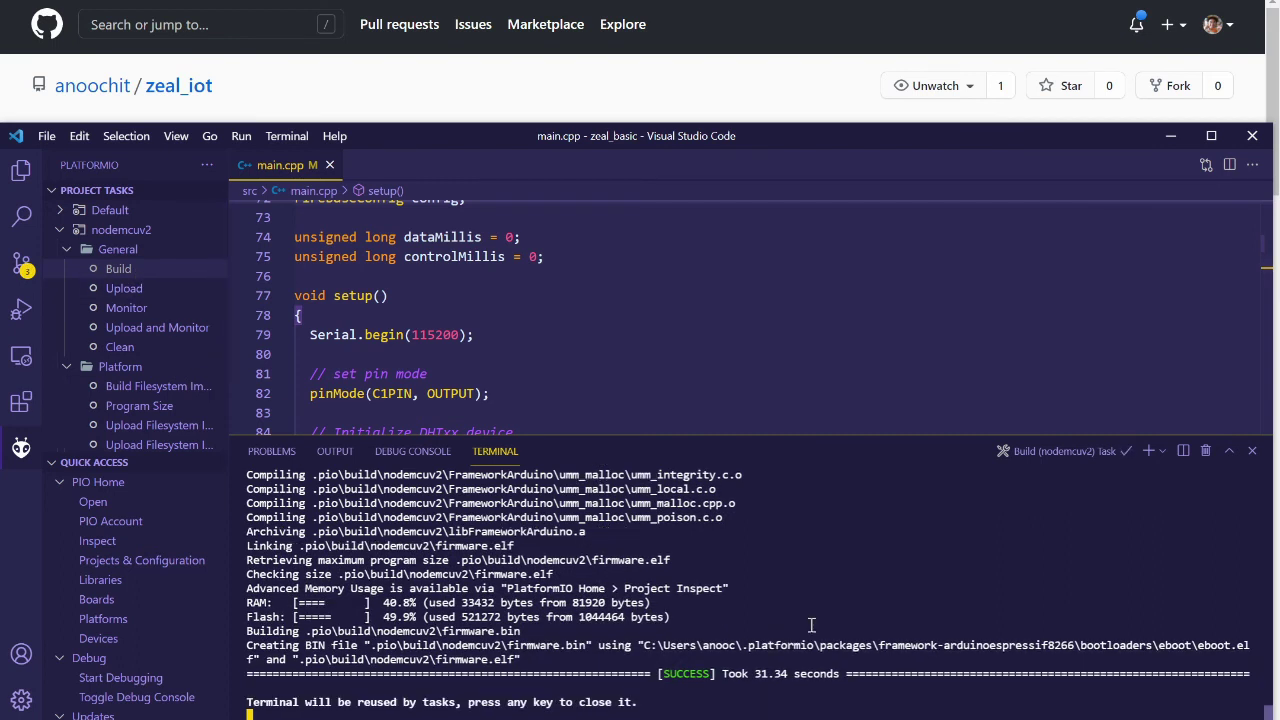
key("Return")
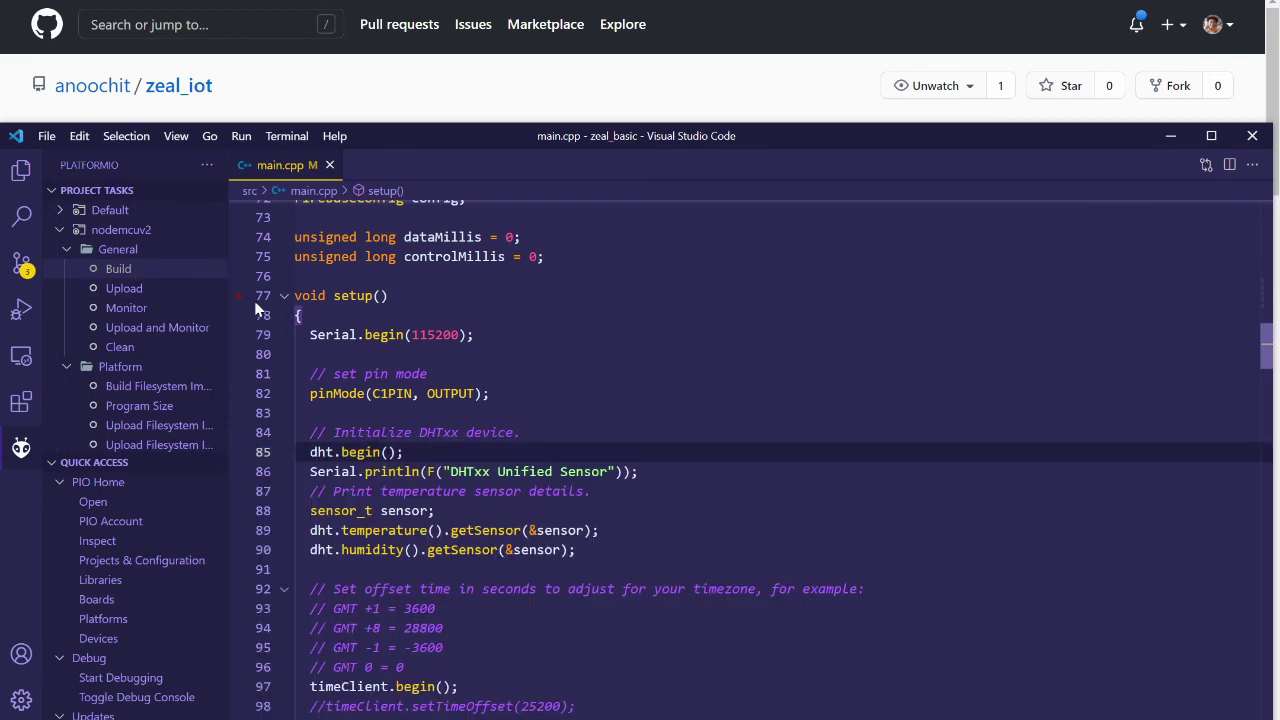
left_click(155, 289)
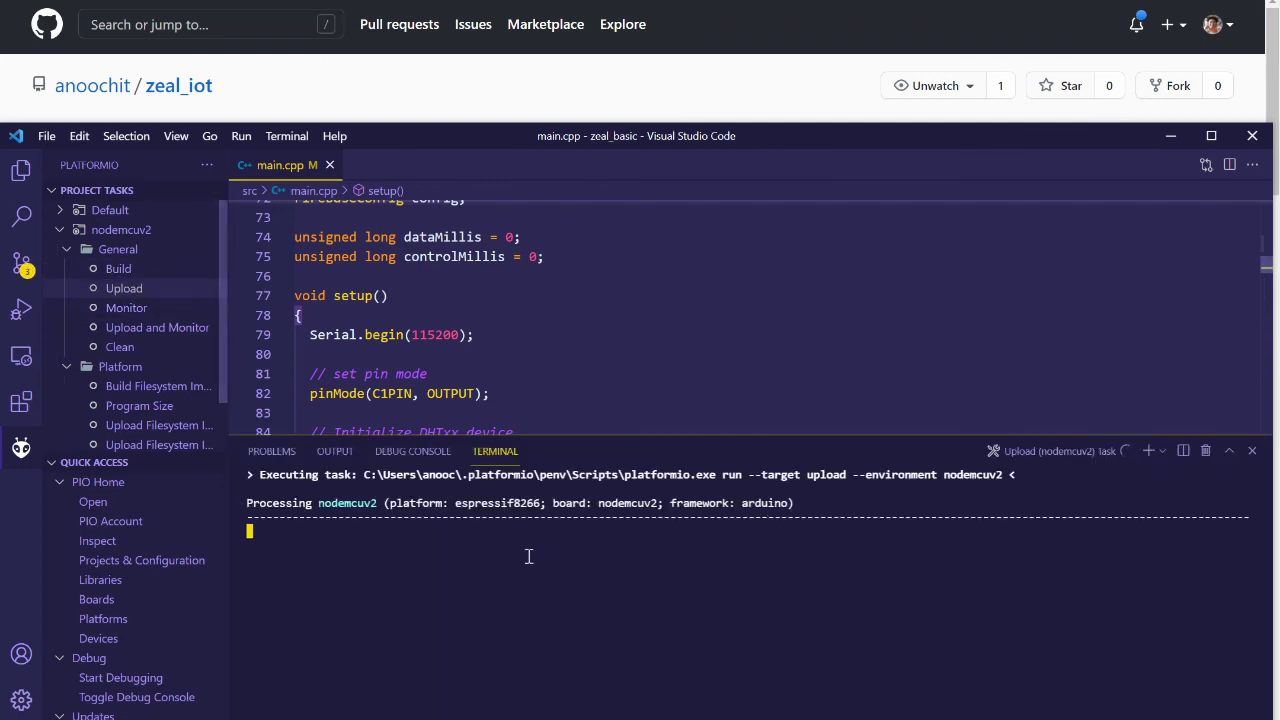
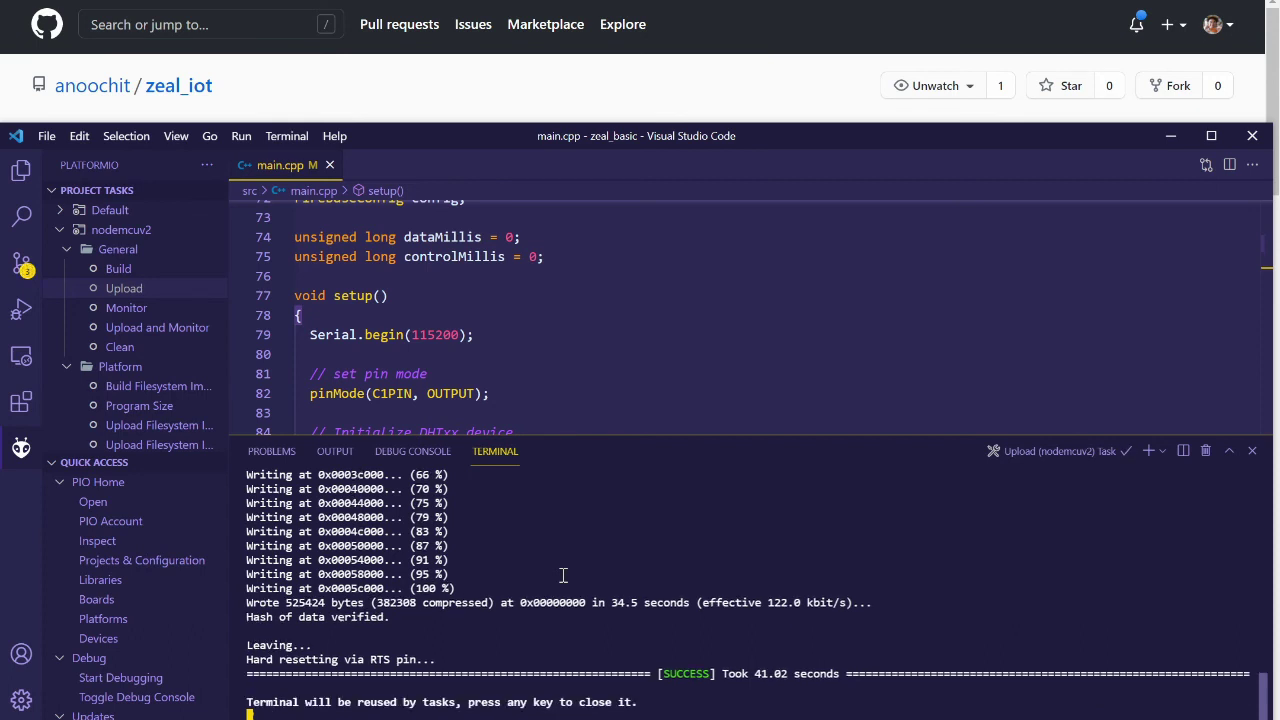
Dismiss the finished upload output and start the nodemcuv2 board's serial monitor
key("Return")
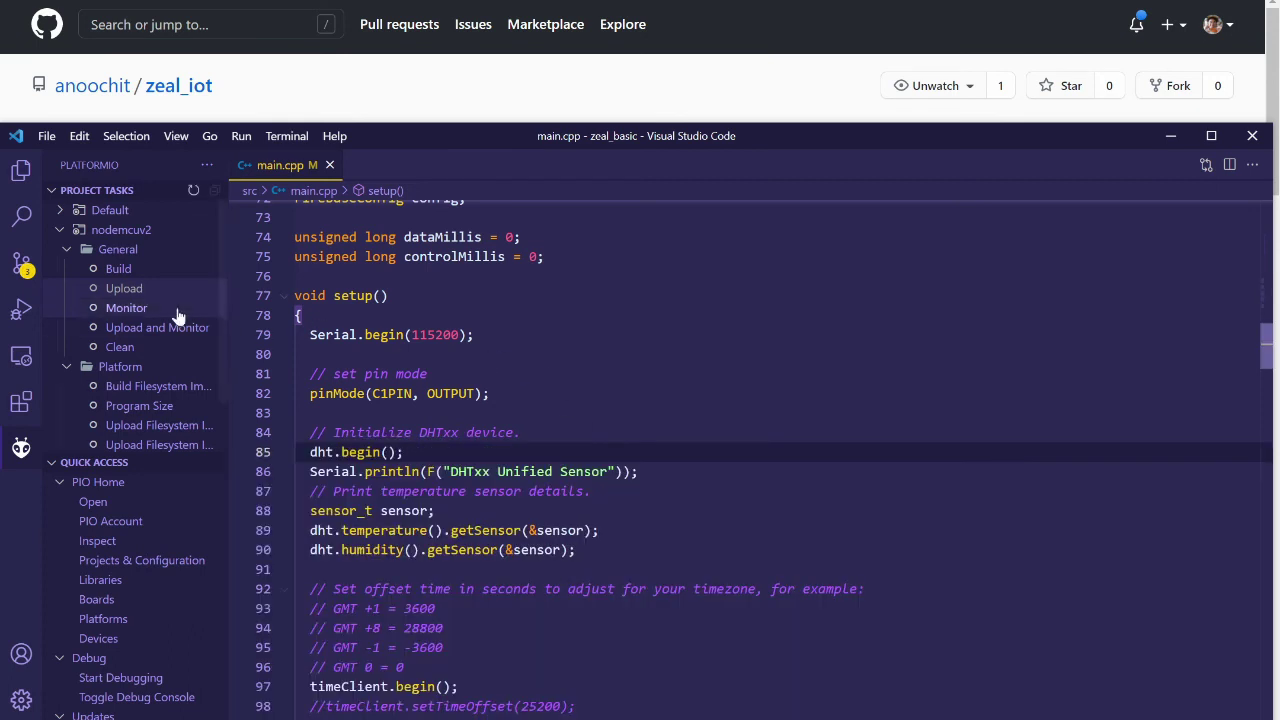
left_click(127, 308)
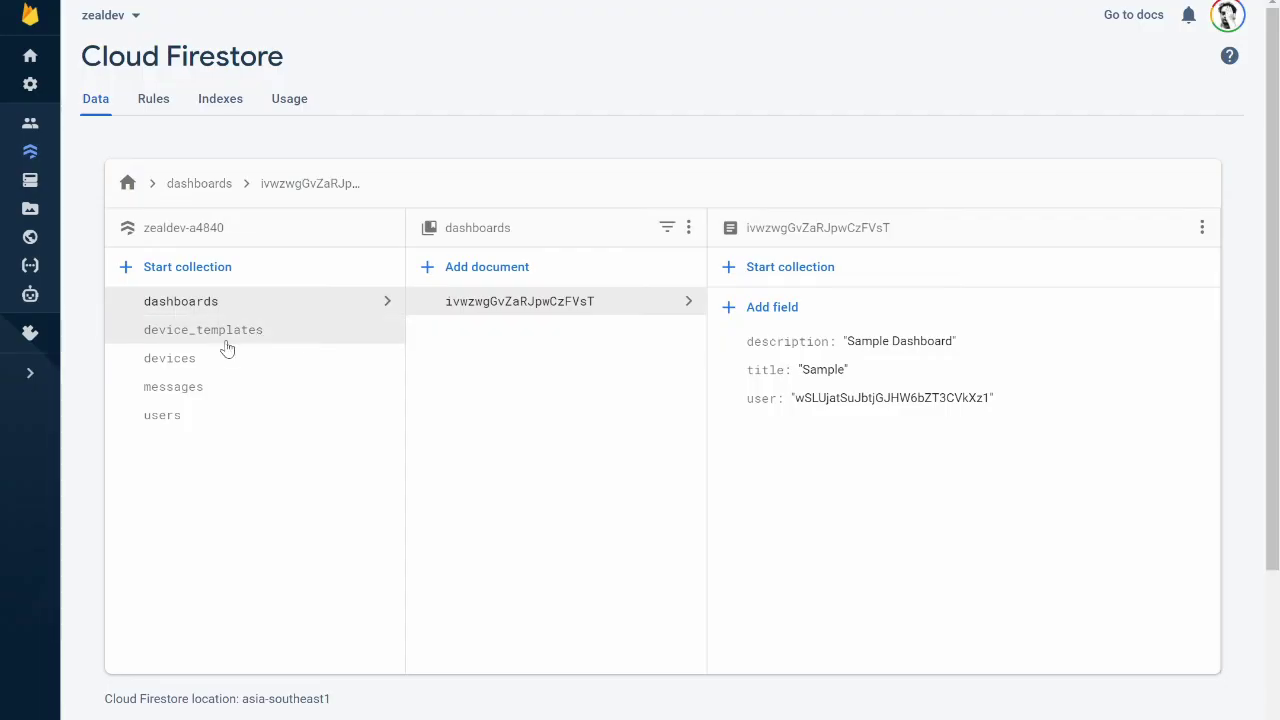
Open Firestore's messages collection and then its log subcollection of sensor readings
left_click(184, 398)
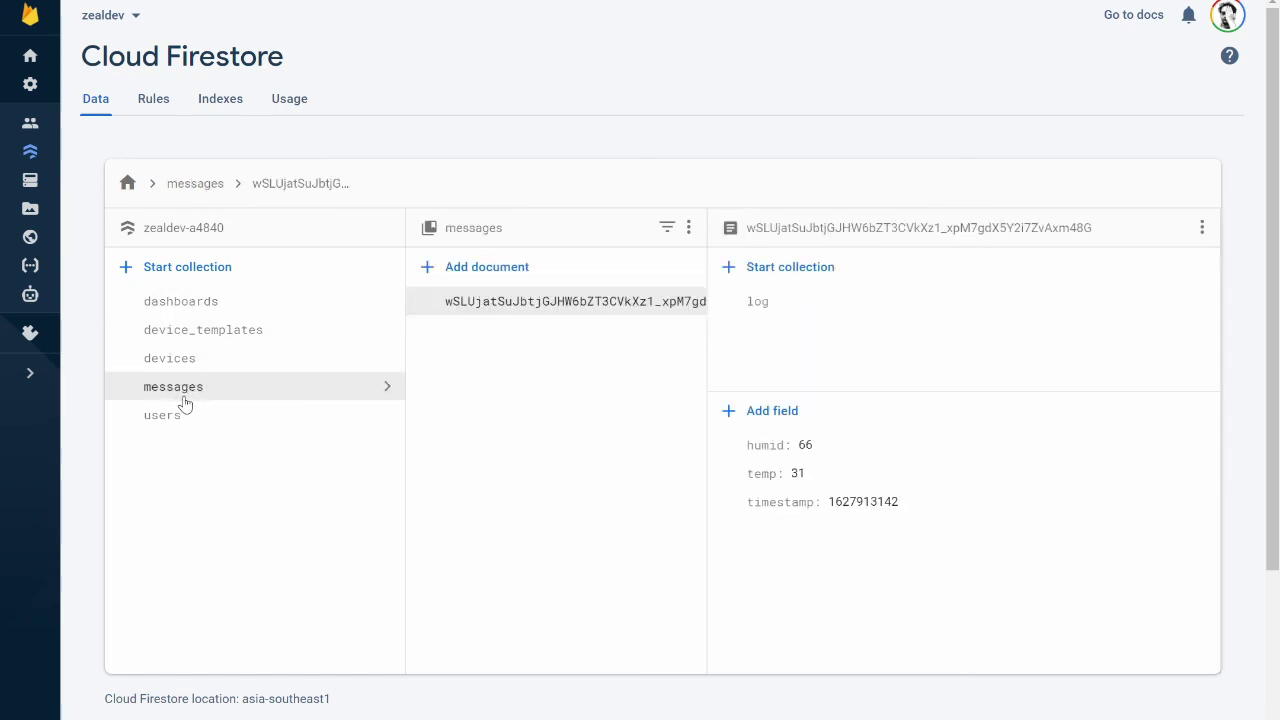
left_click(767, 303)
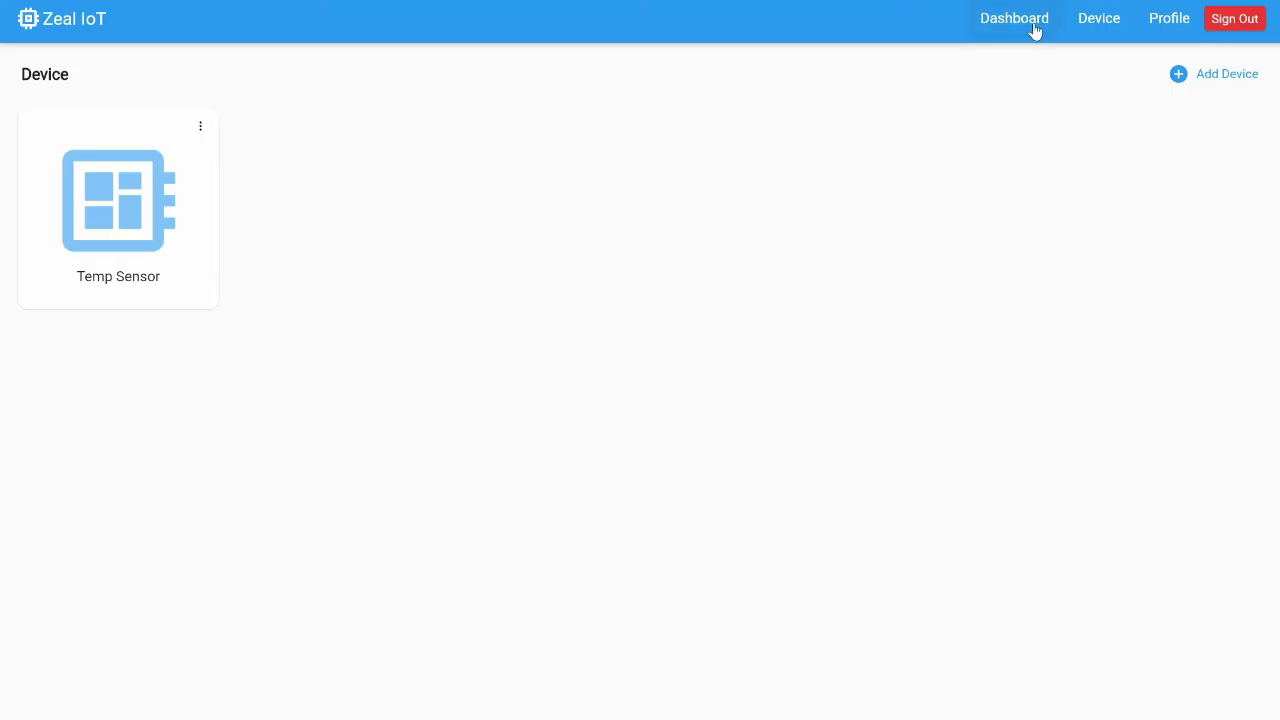
On the Sample dashboard, start a Radial Gauge widget on Temp Sensor's temp field
left_click(1034, 30)
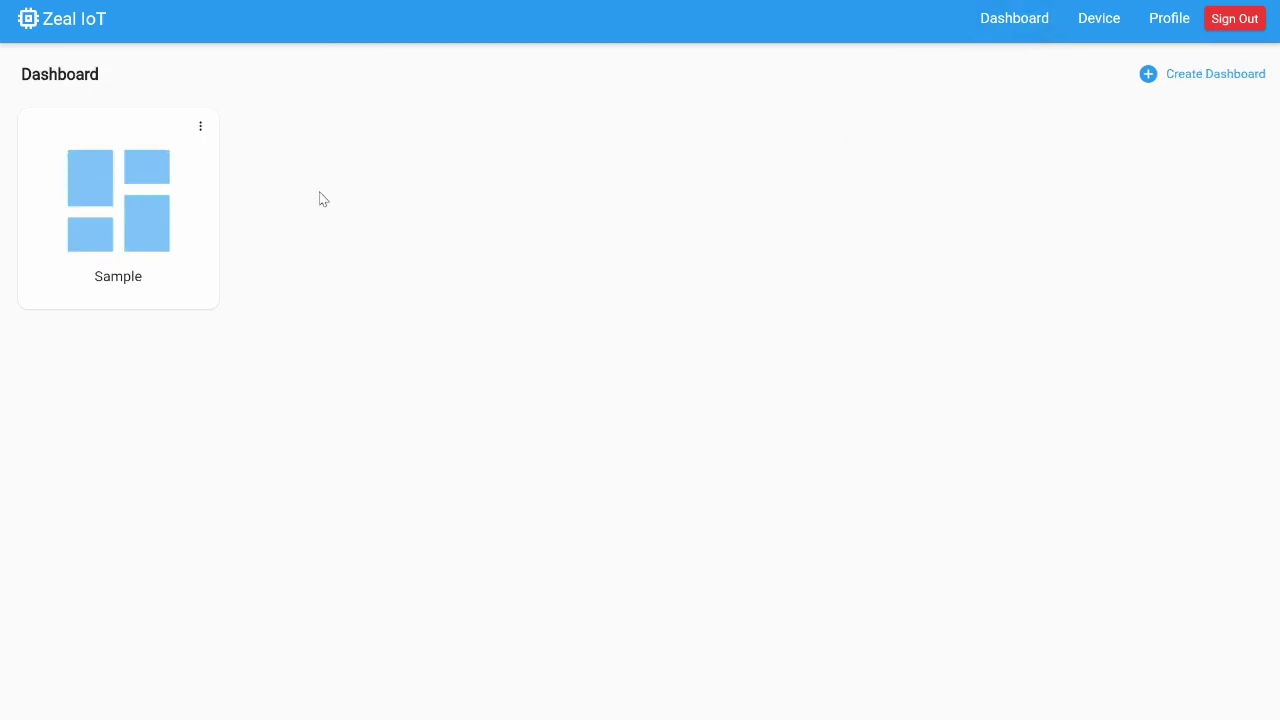
left_click(133, 227)
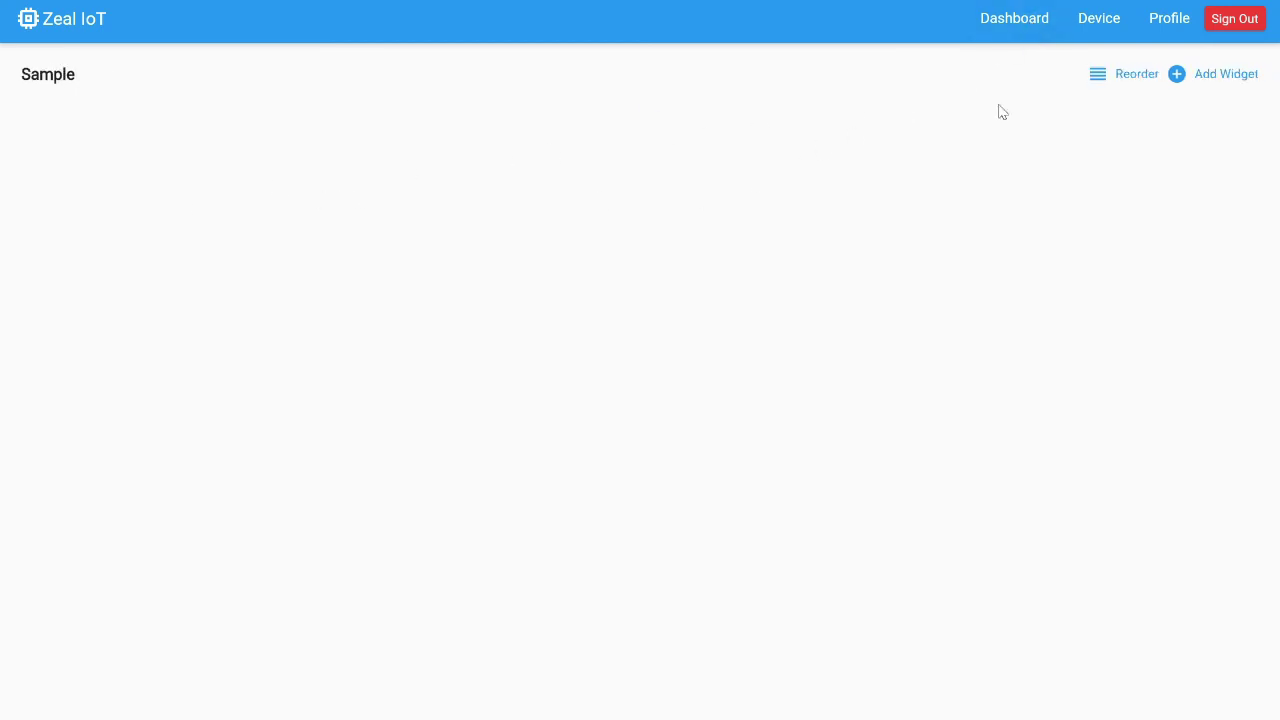
left_click(1206, 77)
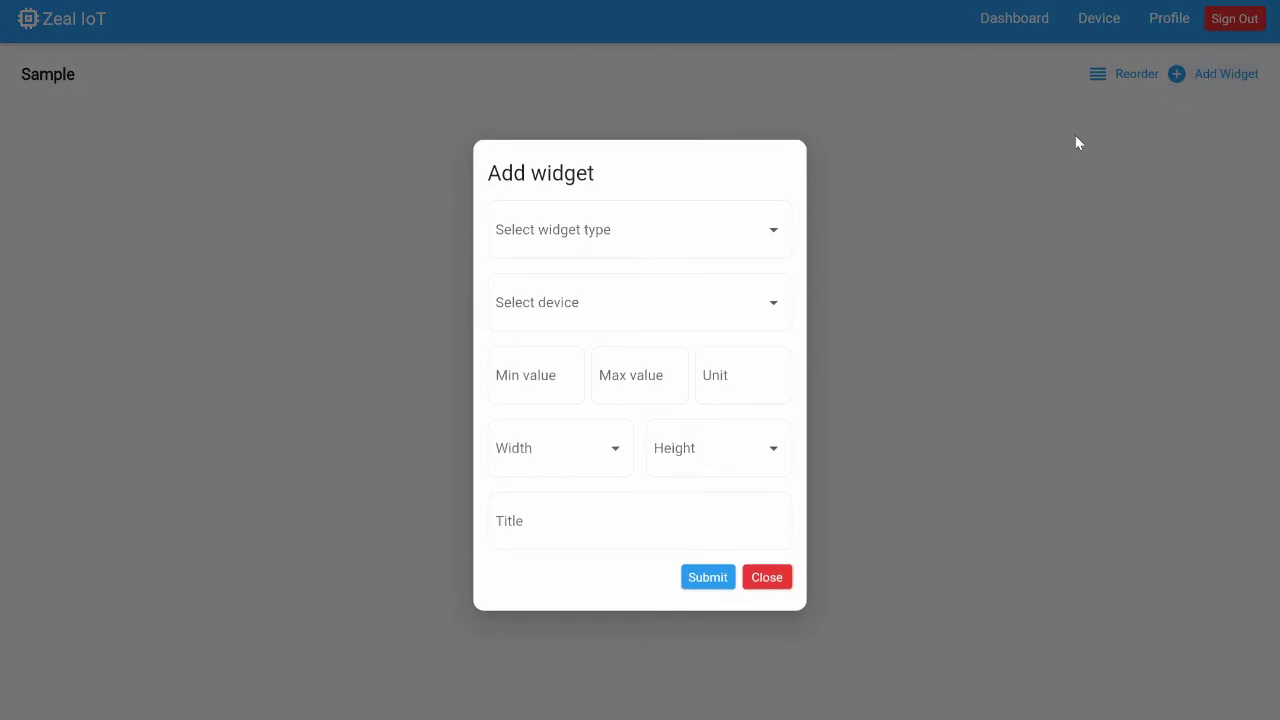
left_click(771, 232)
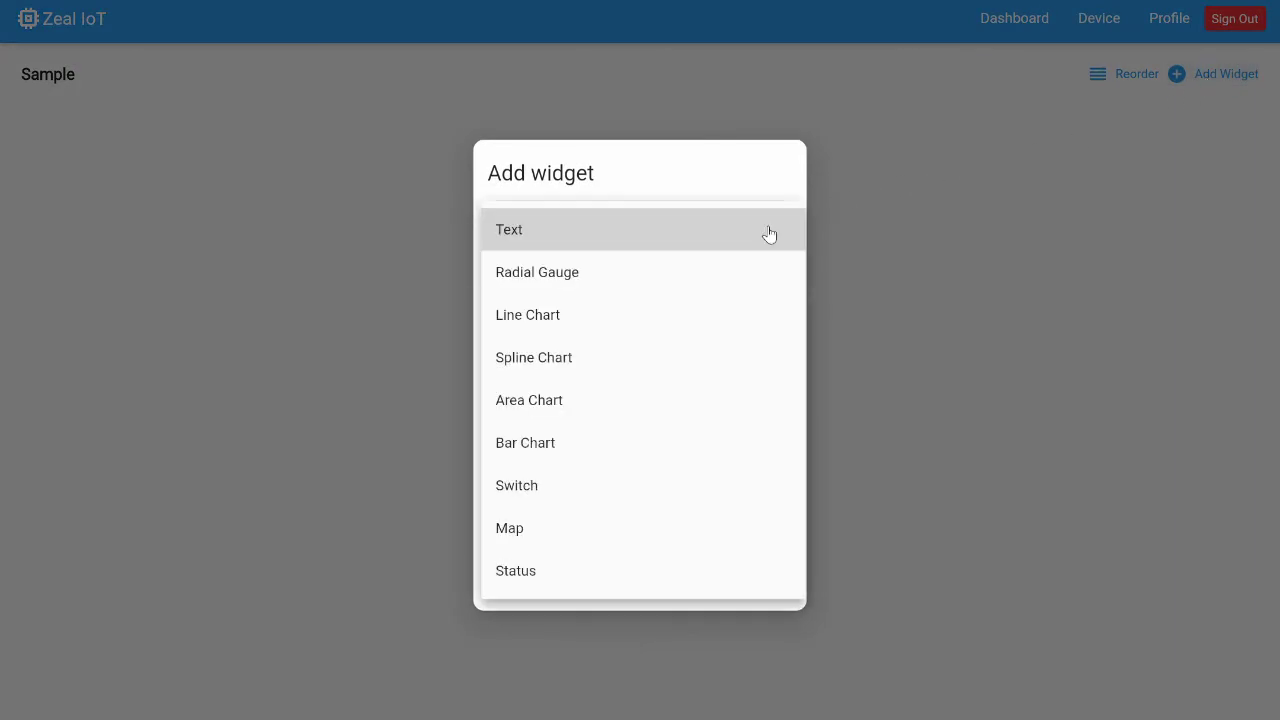
left_click(723, 272)
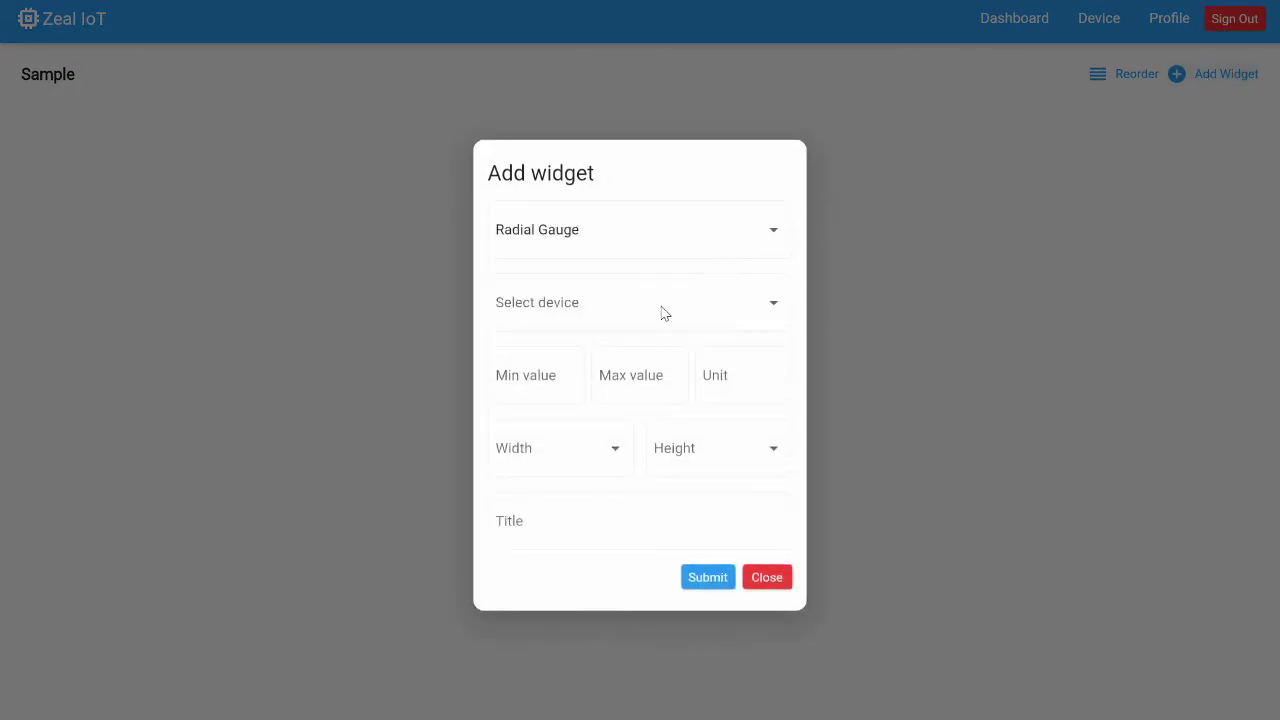
left_click(663, 313)
left_click(660, 312)
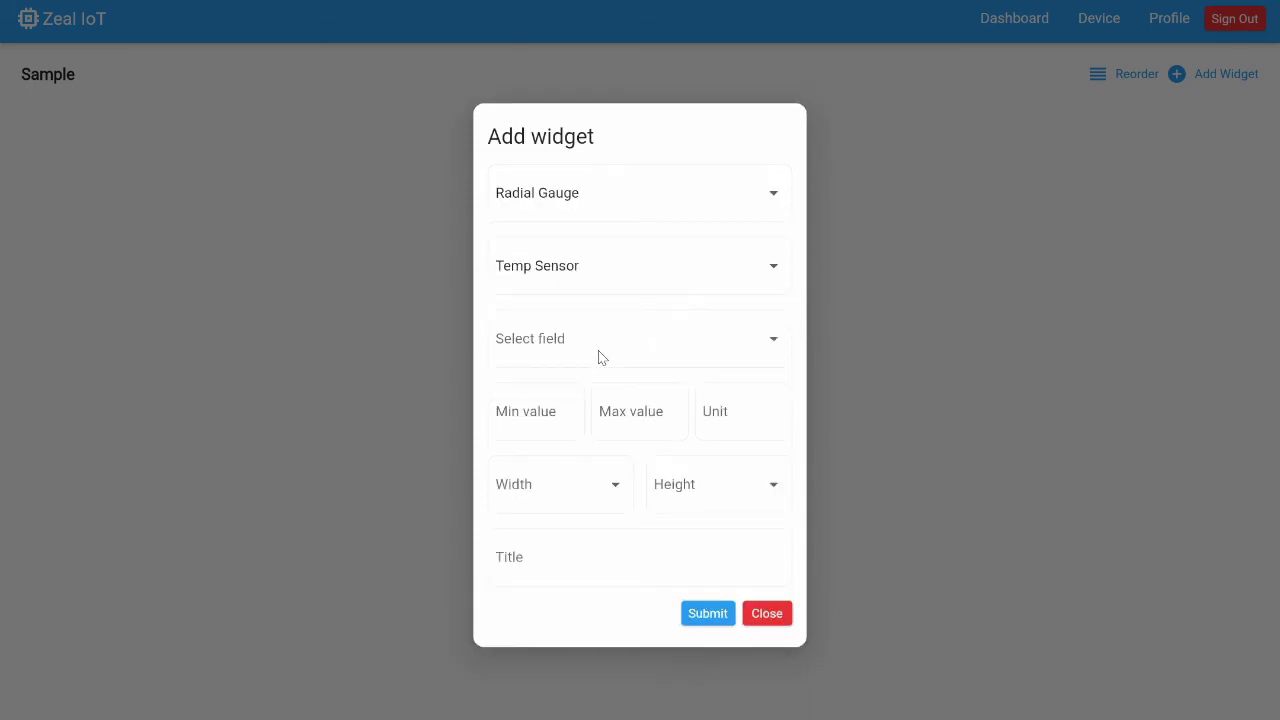
left_click(612, 350)
left_click(633, 350)
Give the gauge range 0–100 C, size 1×1 and title Temp, then submit it
left_click(539, 415)
type("0")
left_click(634, 410)
type("100")
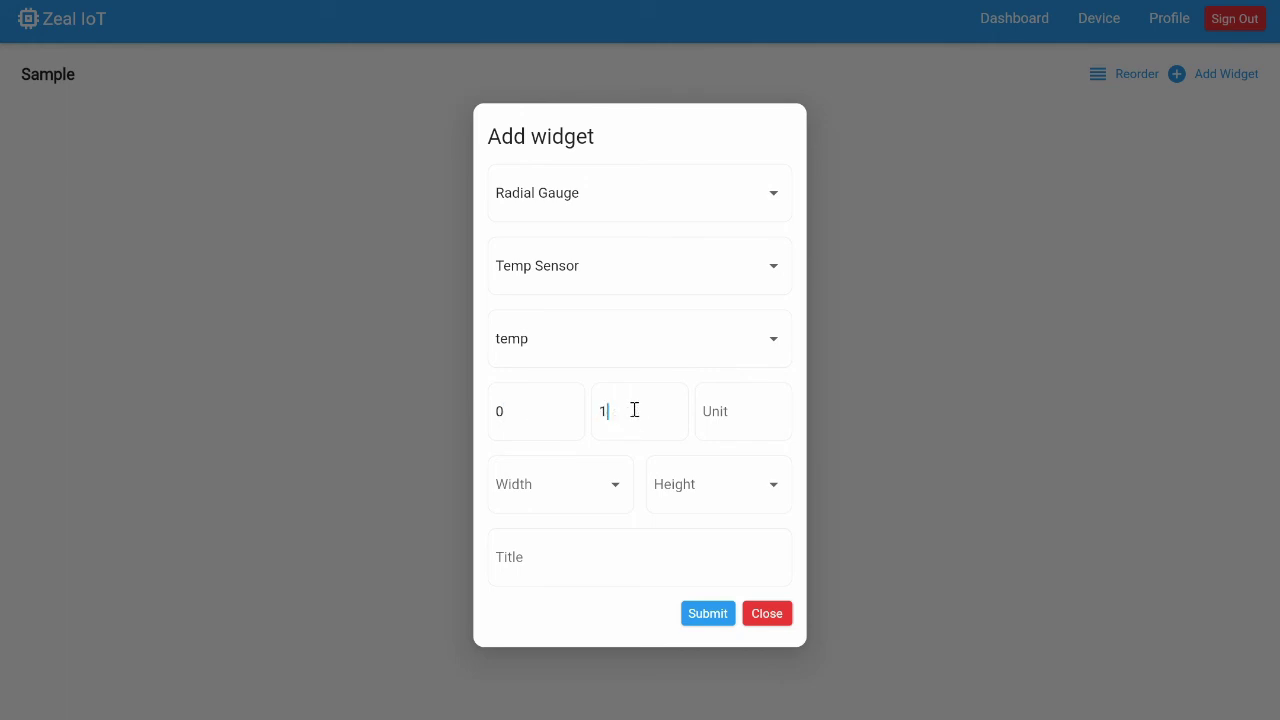
left_click(750, 402)
type("C")
left_click(610, 490)
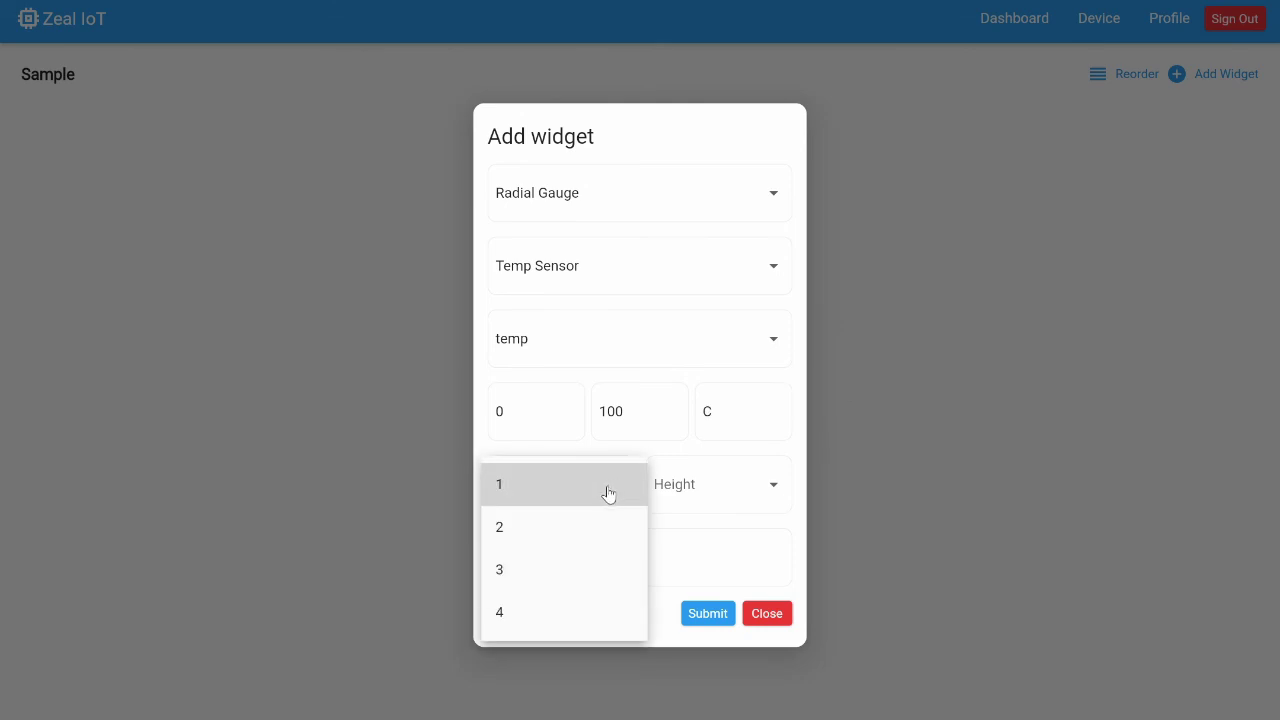
left_click(608, 493)
left_click(703, 492)
left_click(691, 499)
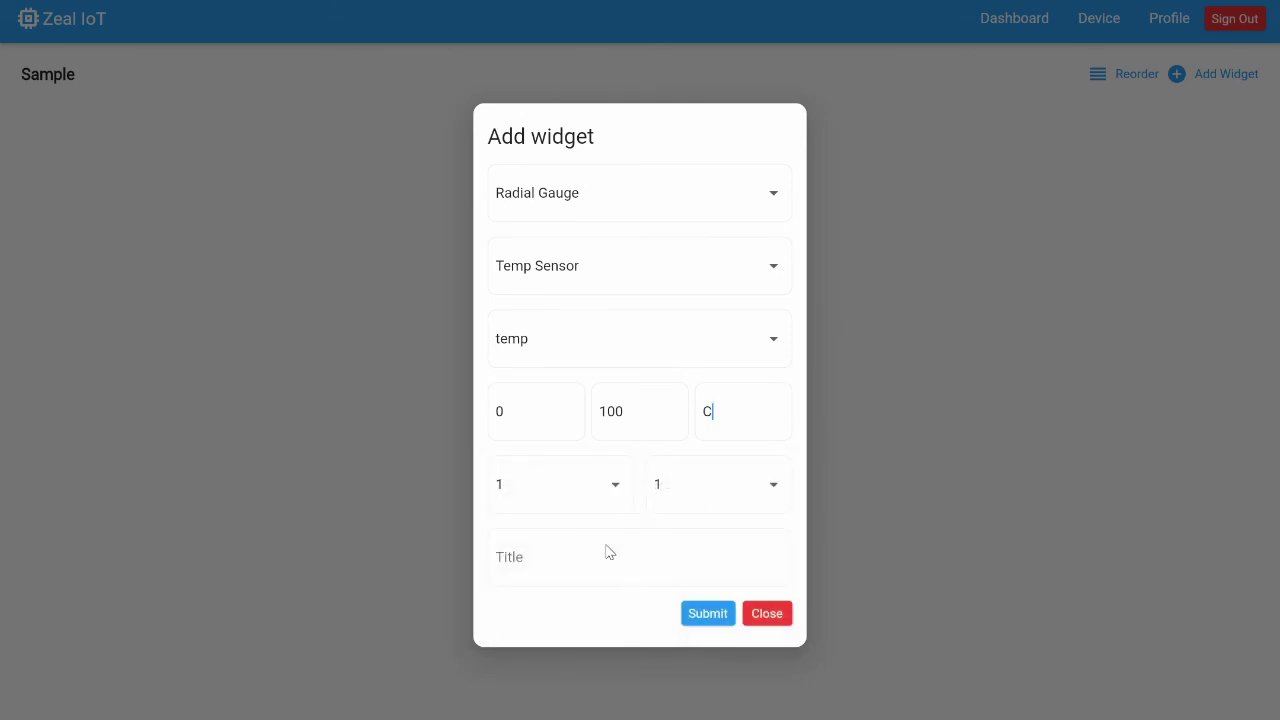
left_click(594, 555)
type("Temp")
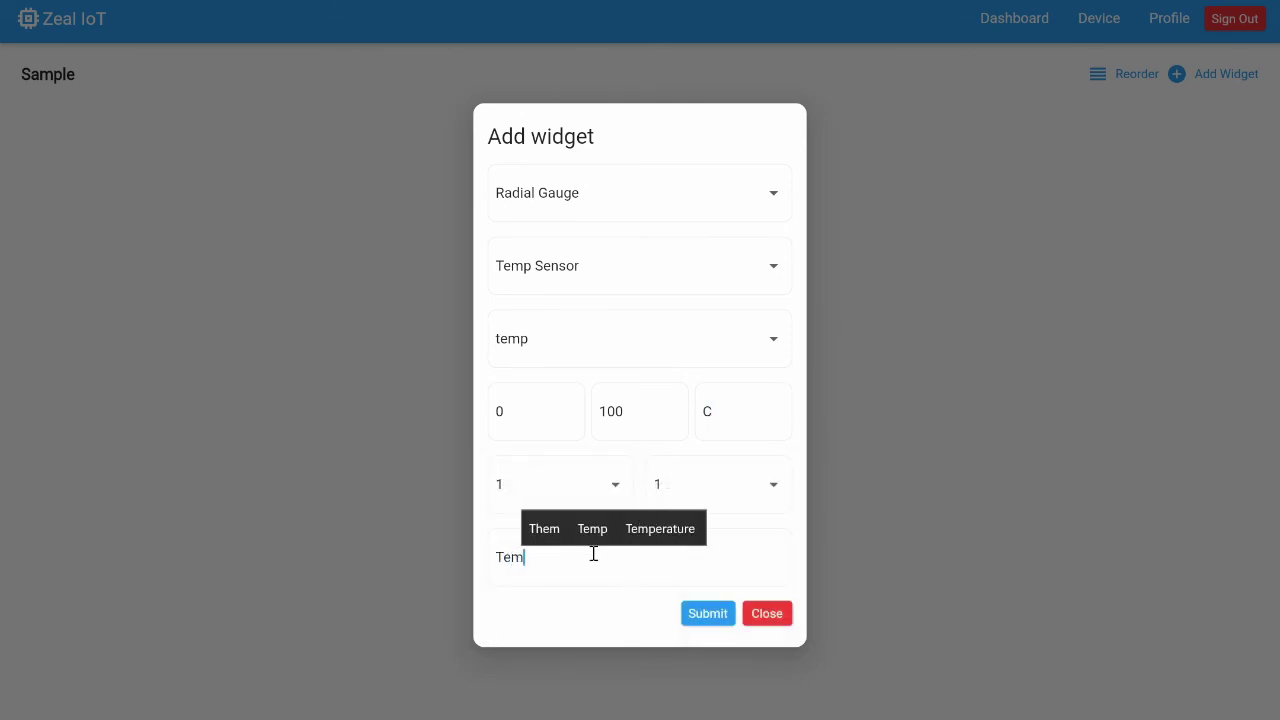
left_click(707, 615)
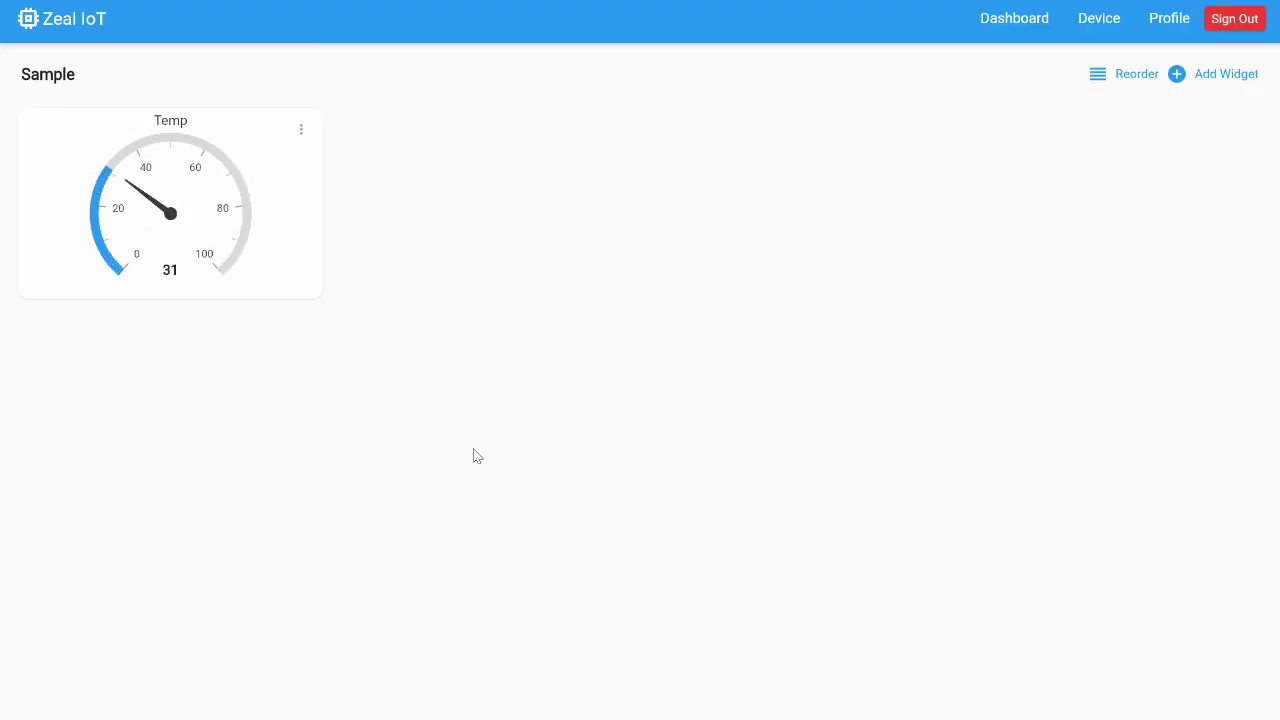
Start another Radial Gauge widget on Temp Sensor's humid field
left_click(1207, 74)
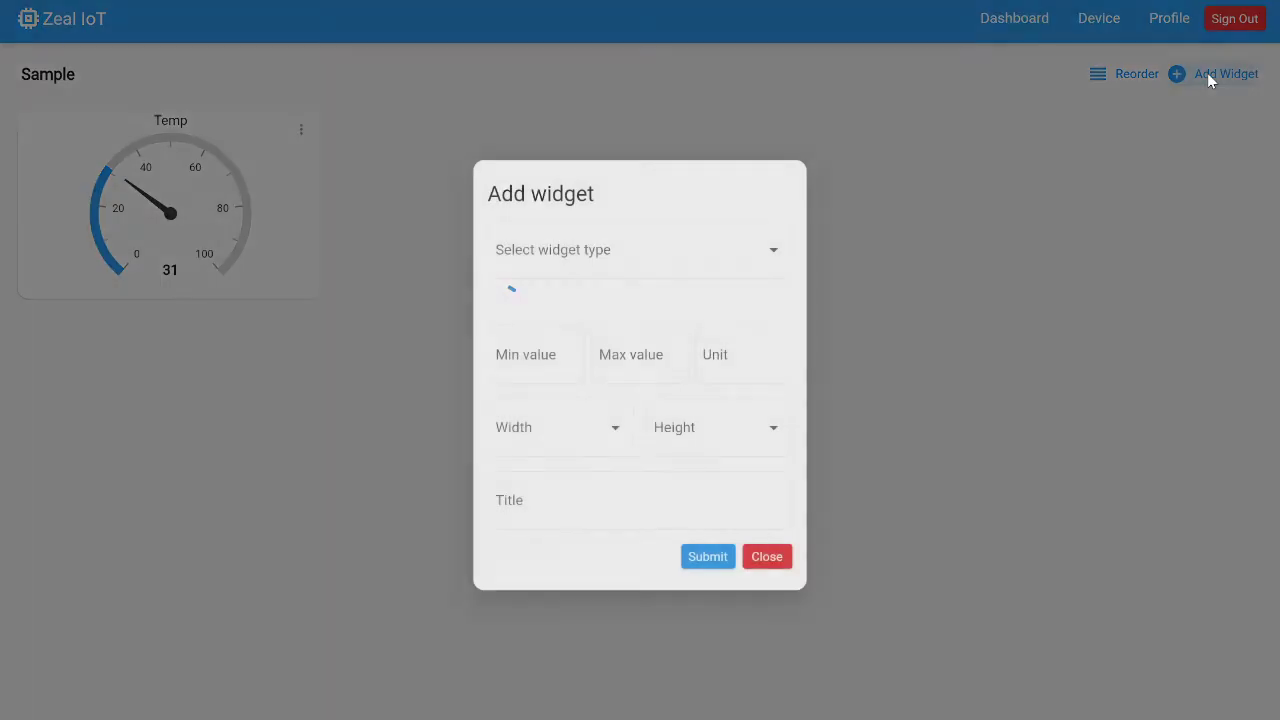
left_click(668, 231)
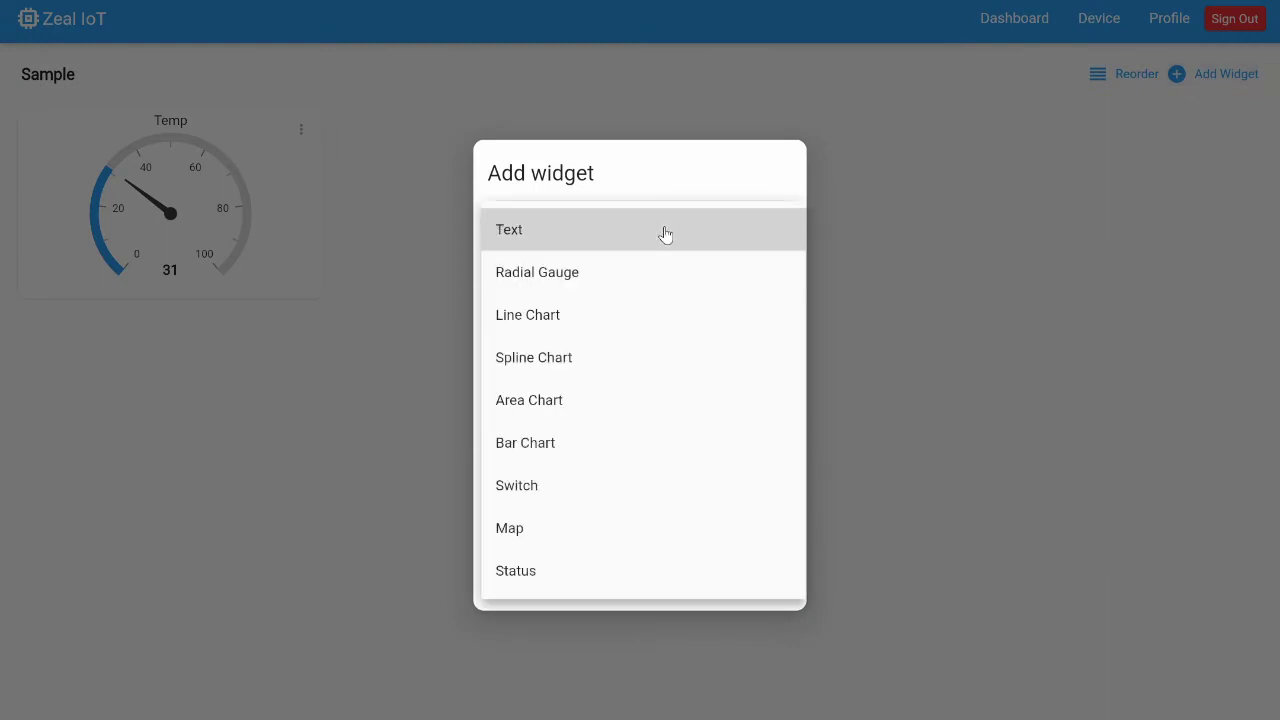
left_click(623, 277)
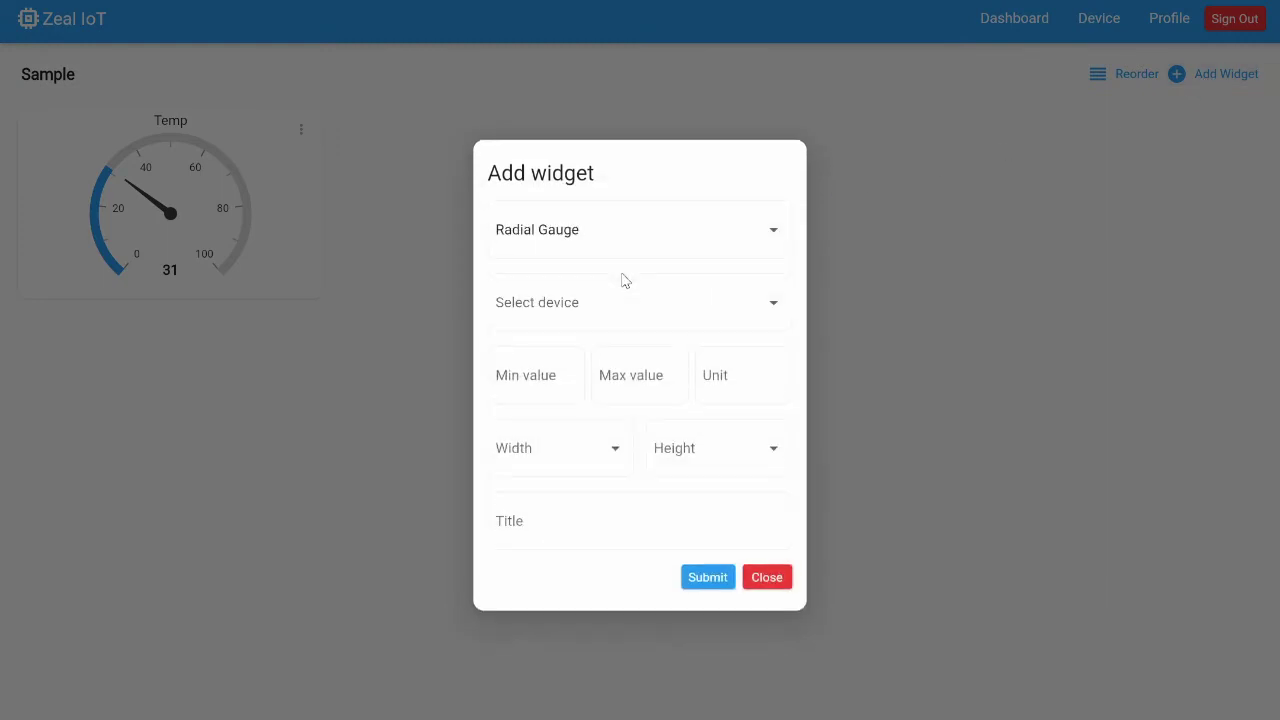
left_click(588, 312)
left_click(587, 311)
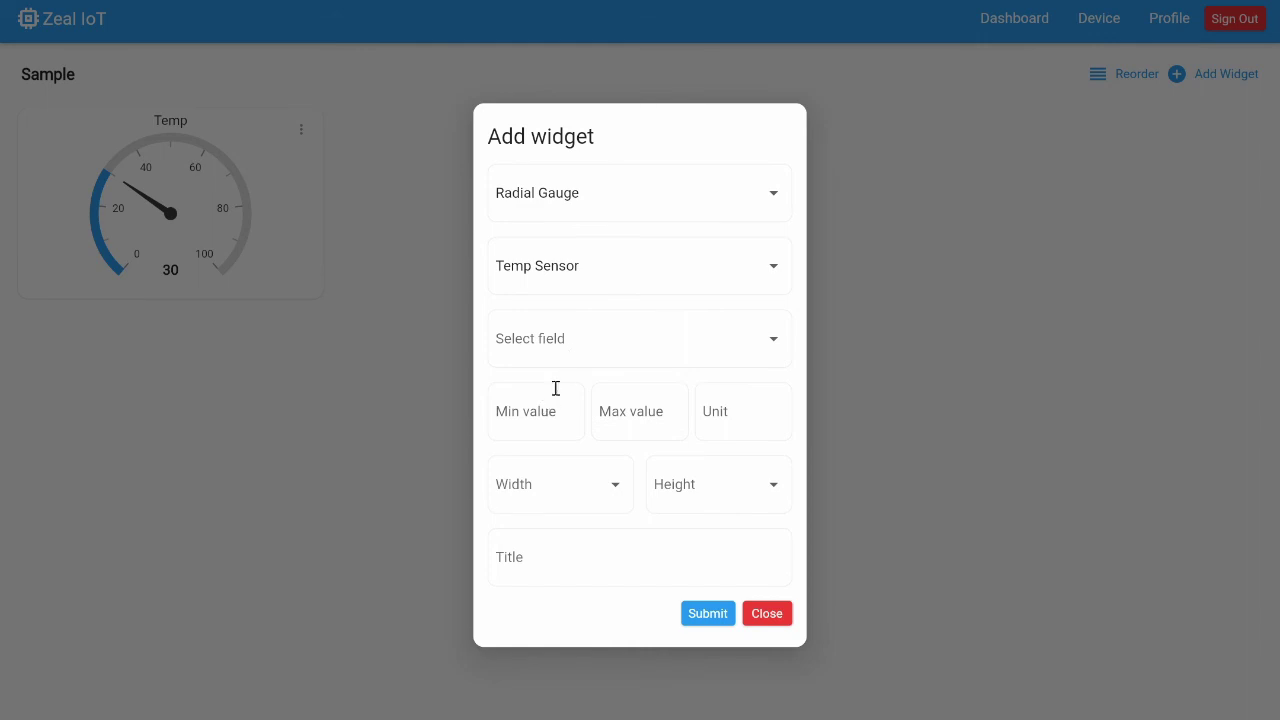
left_click(566, 343)
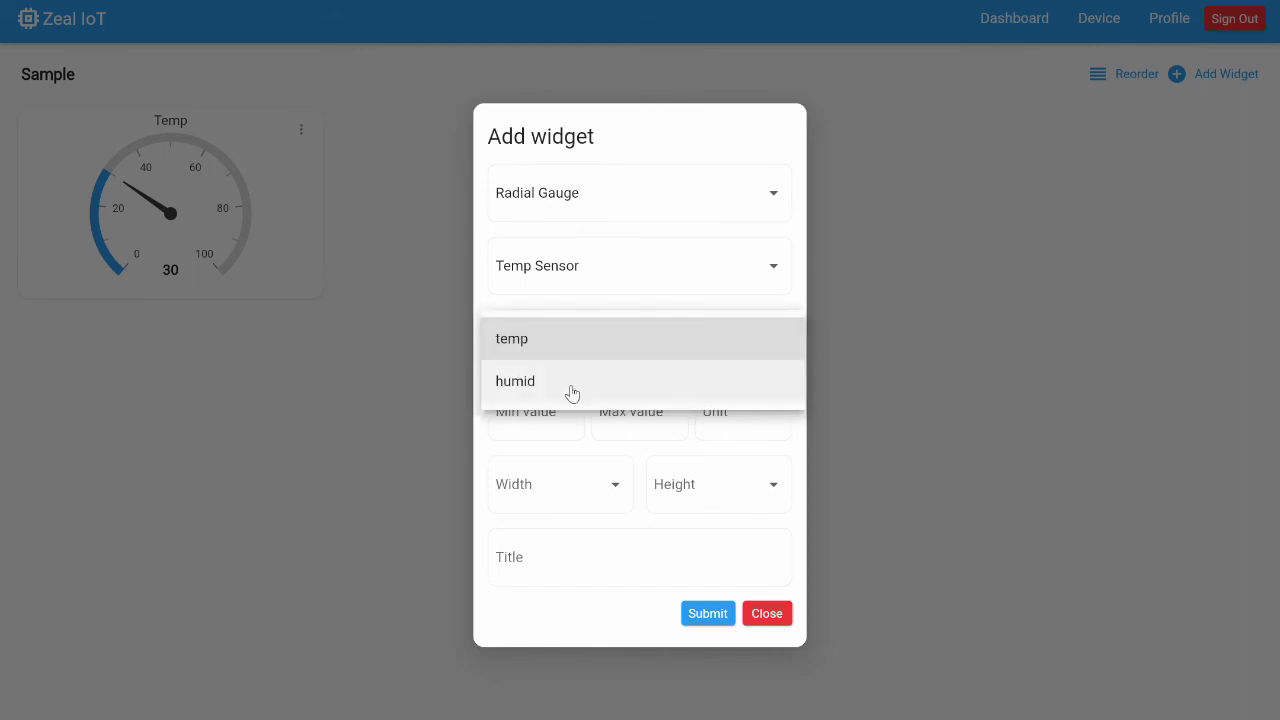
left_click(569, 393)
Give the gauge range 0–100 %, size 1×1 and title Humid, and add it
left_click(530, 394)
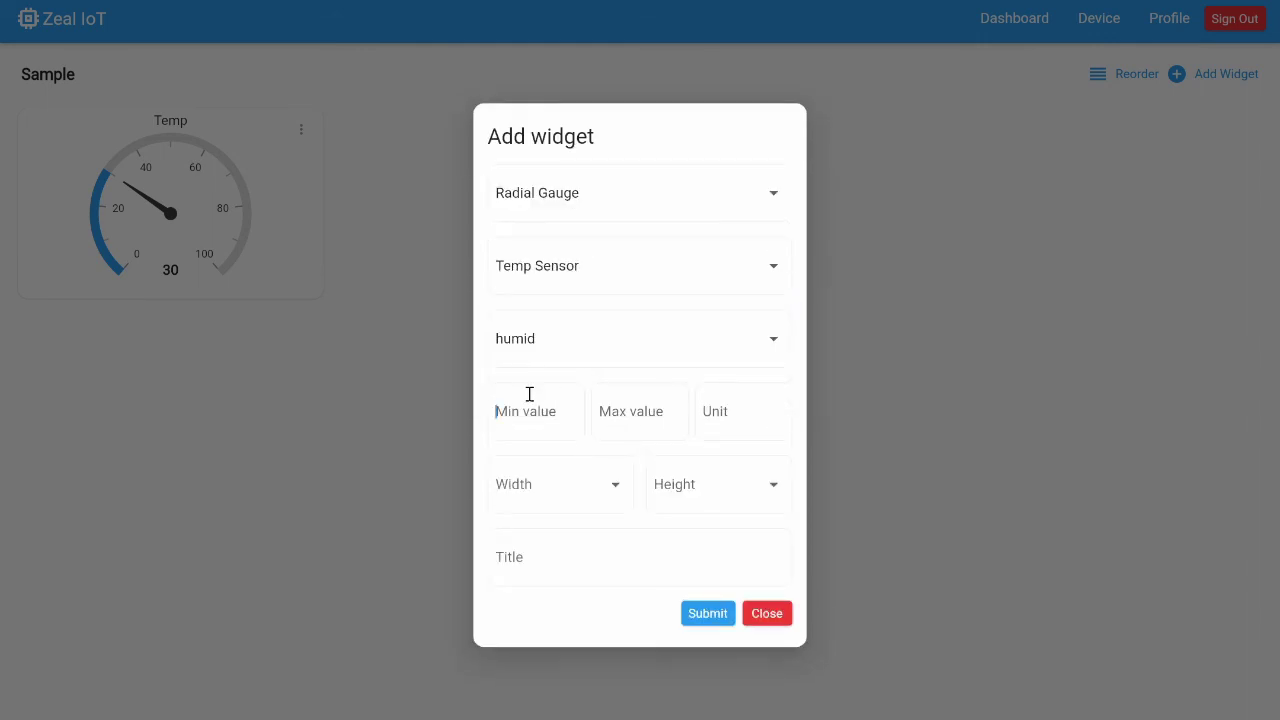
type("0100")
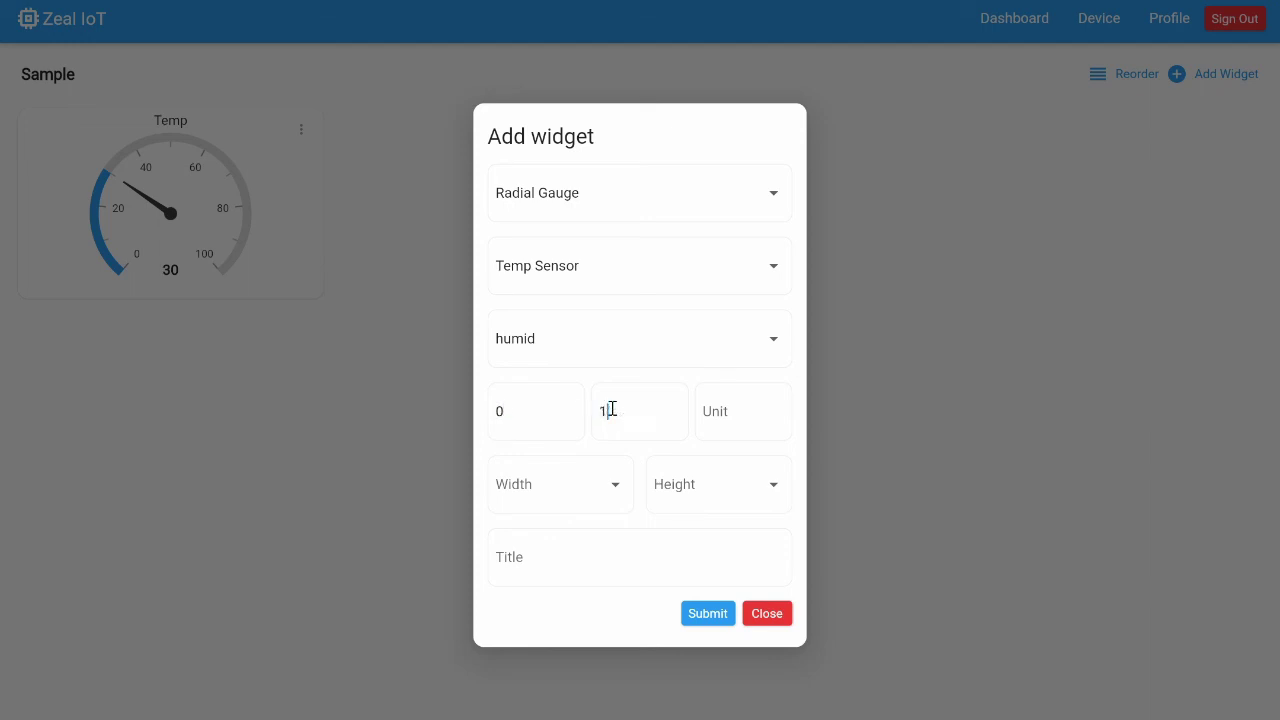
left_click(720, 405)
type("%")
left_click(608, 483)
left_click(600, 488)
left_click(700, 490)
left_click(700, 490)
left_click(613, 559)
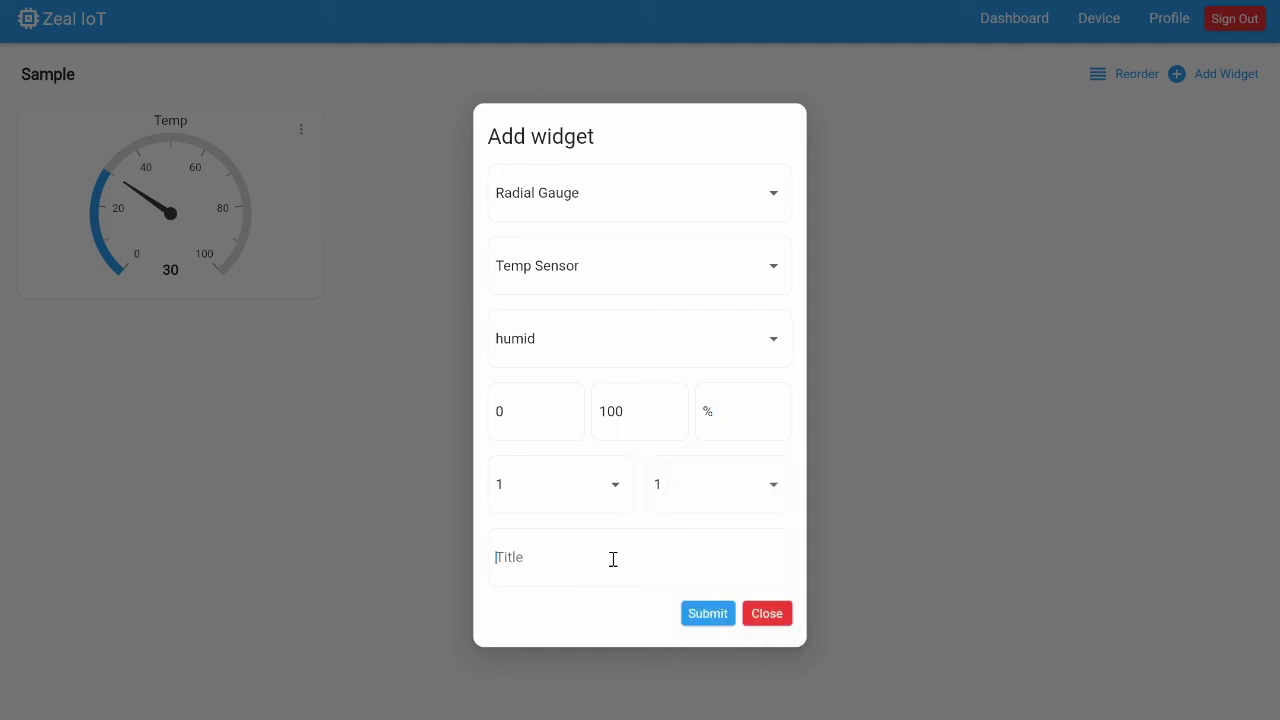
type("Humid")
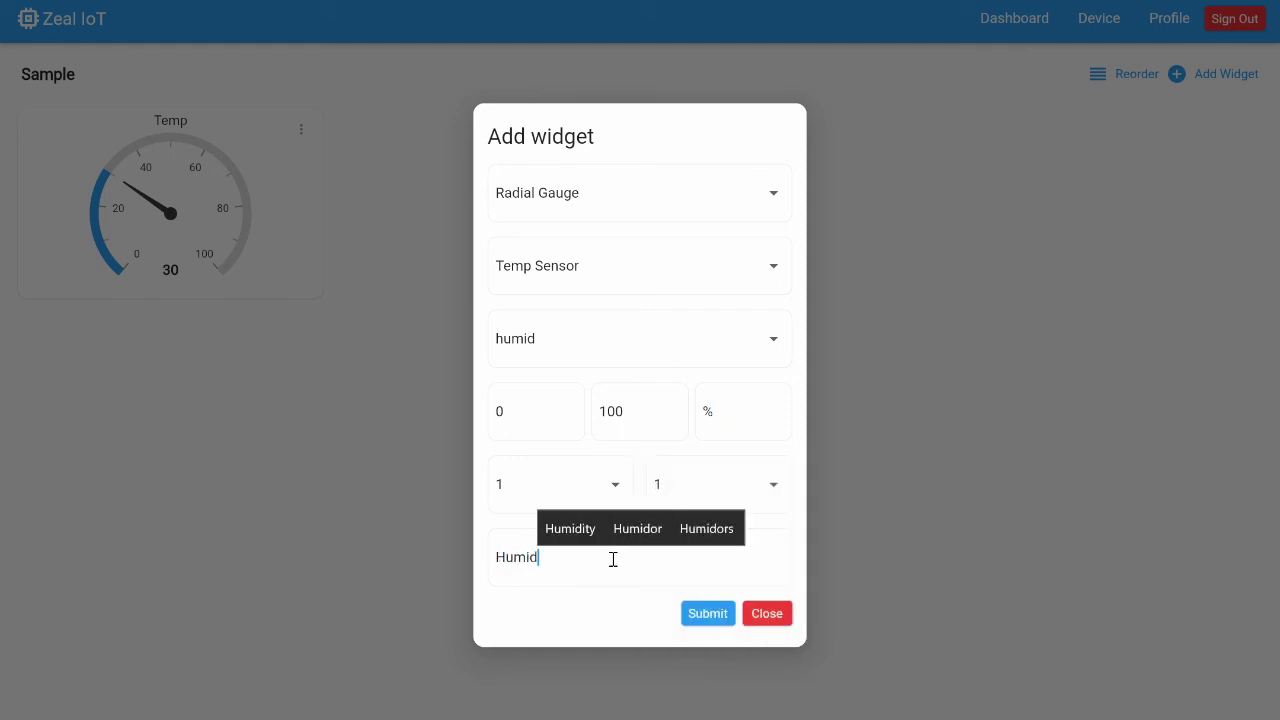
left_click(703, 614)
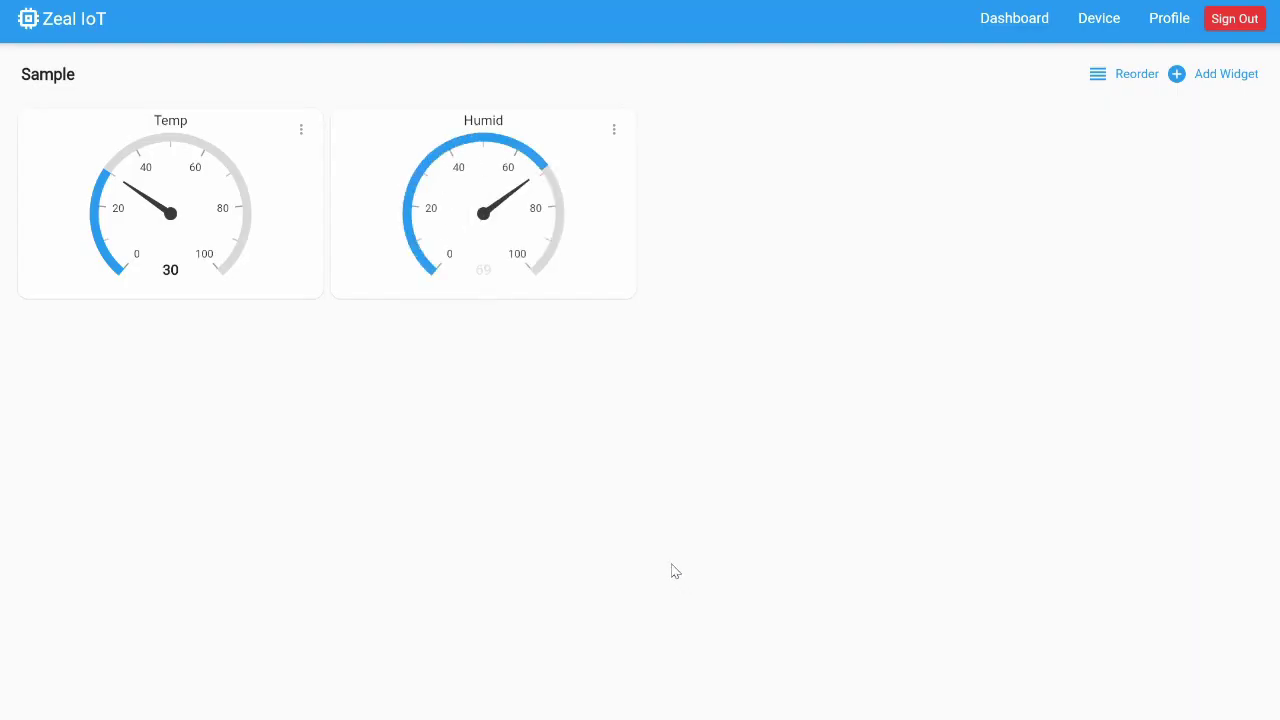
left_click(1196, 89)
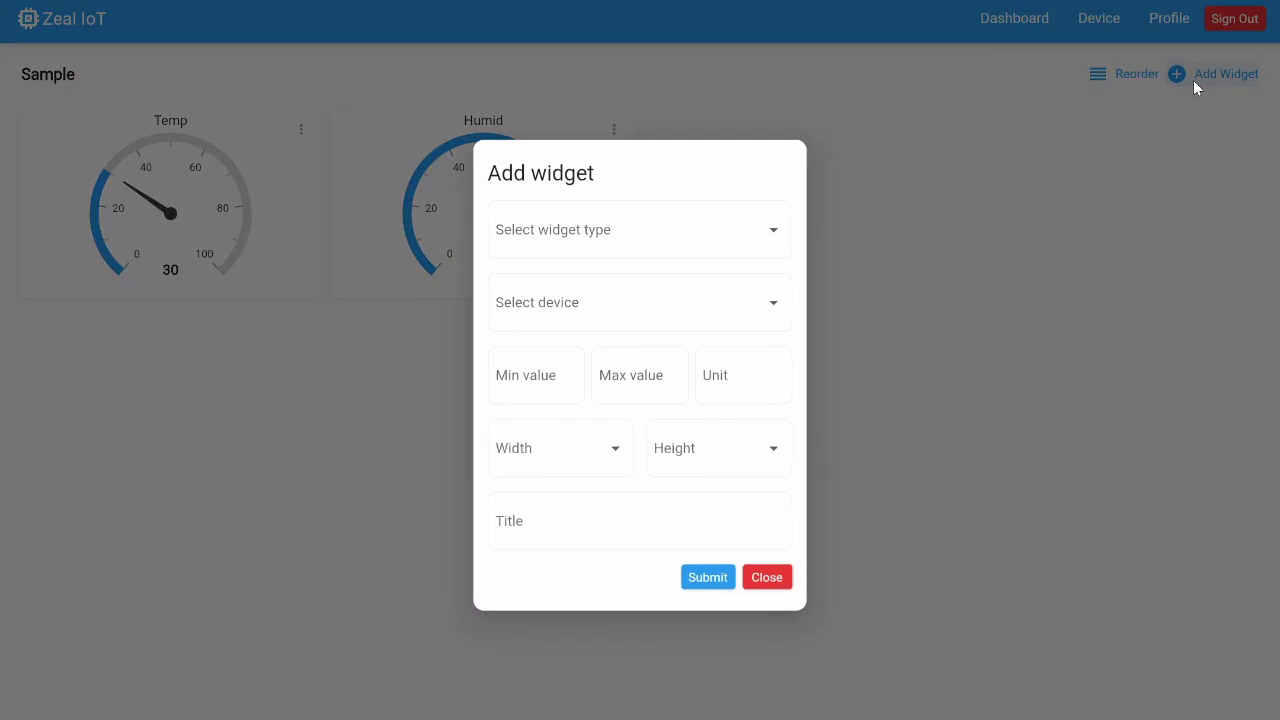
Choose a Switch widget bound to Temp Sensor's c1 field
left_click(771, 229)
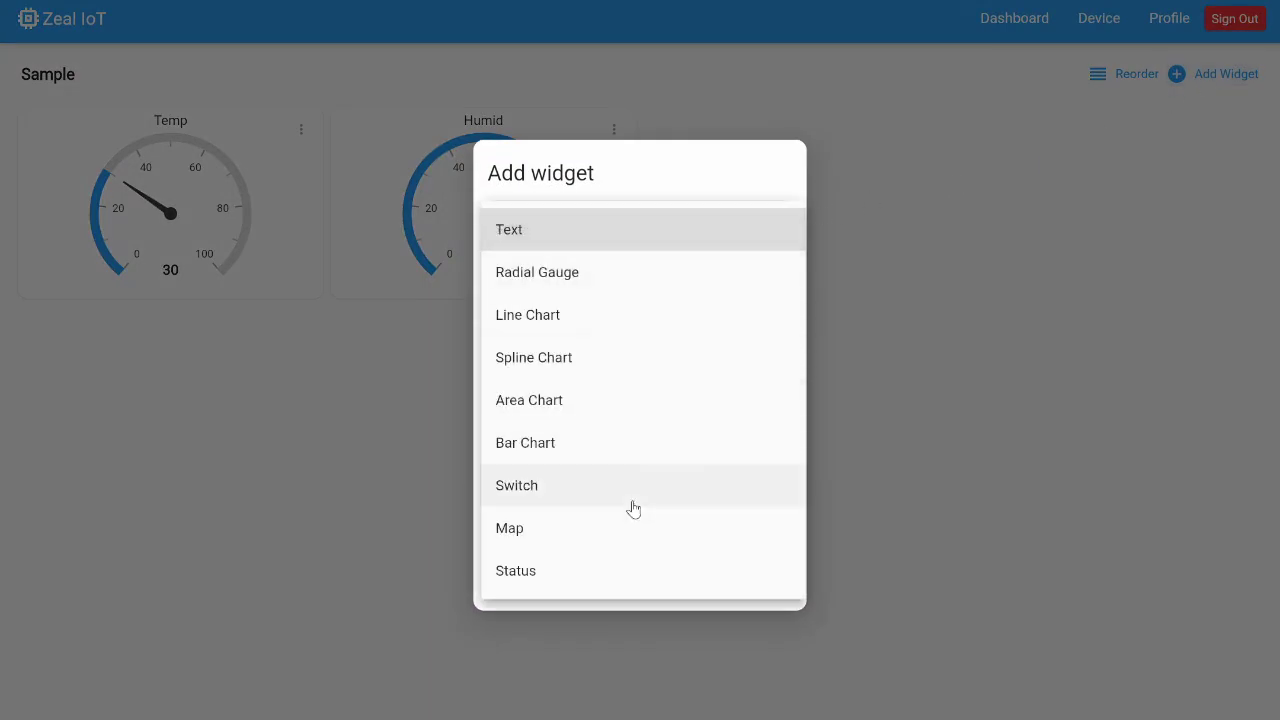
left_click(577, 487)
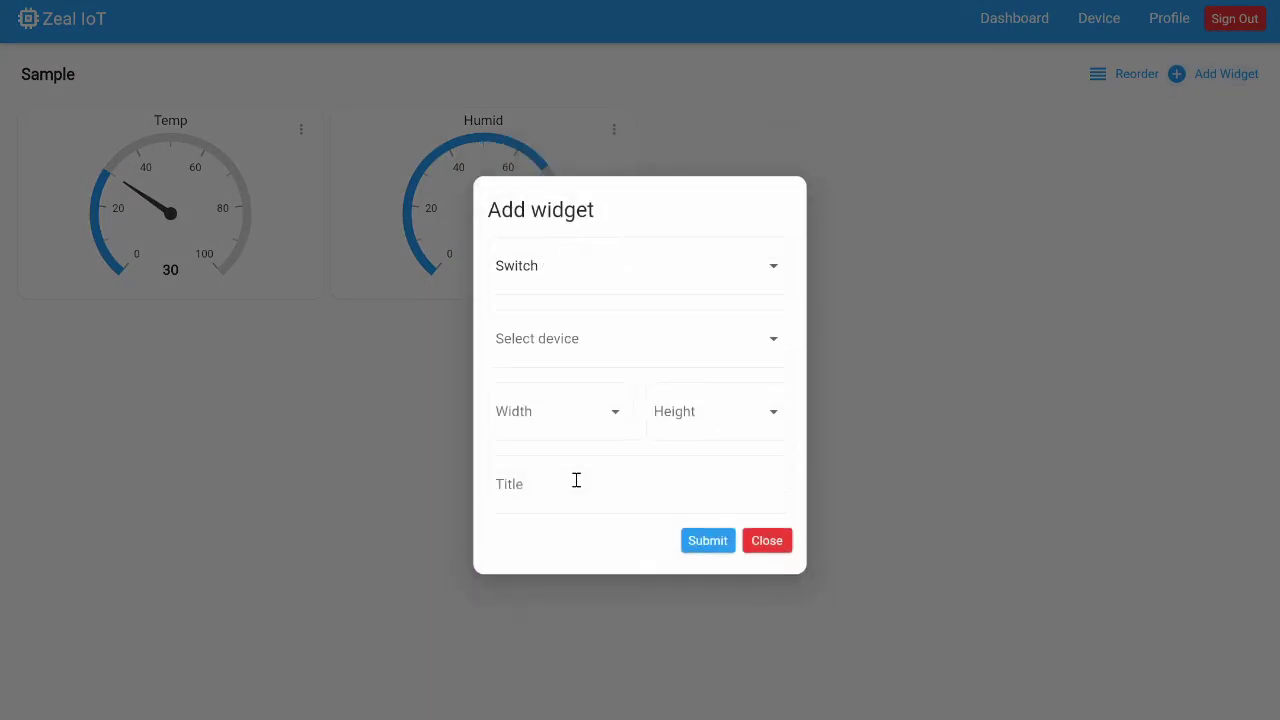
left_click(649, 340)
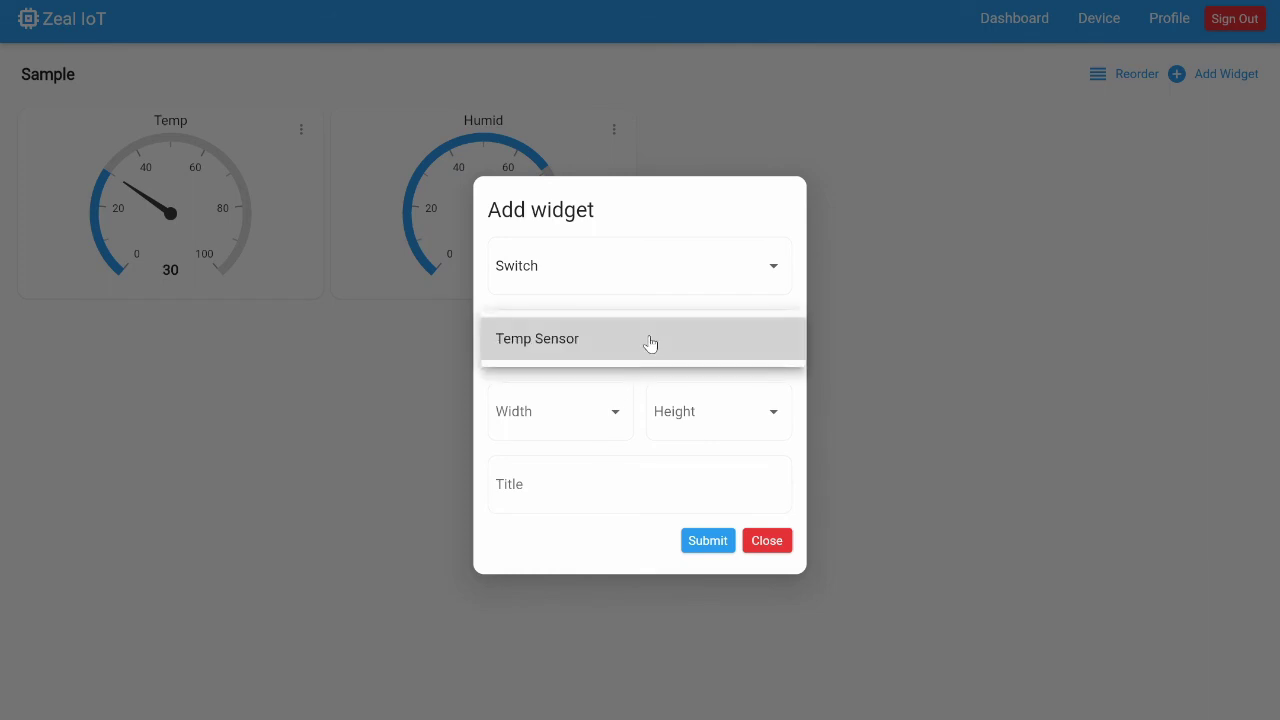
left_click(650, 341)
left_click(612, 371)
left_click(613, 372)
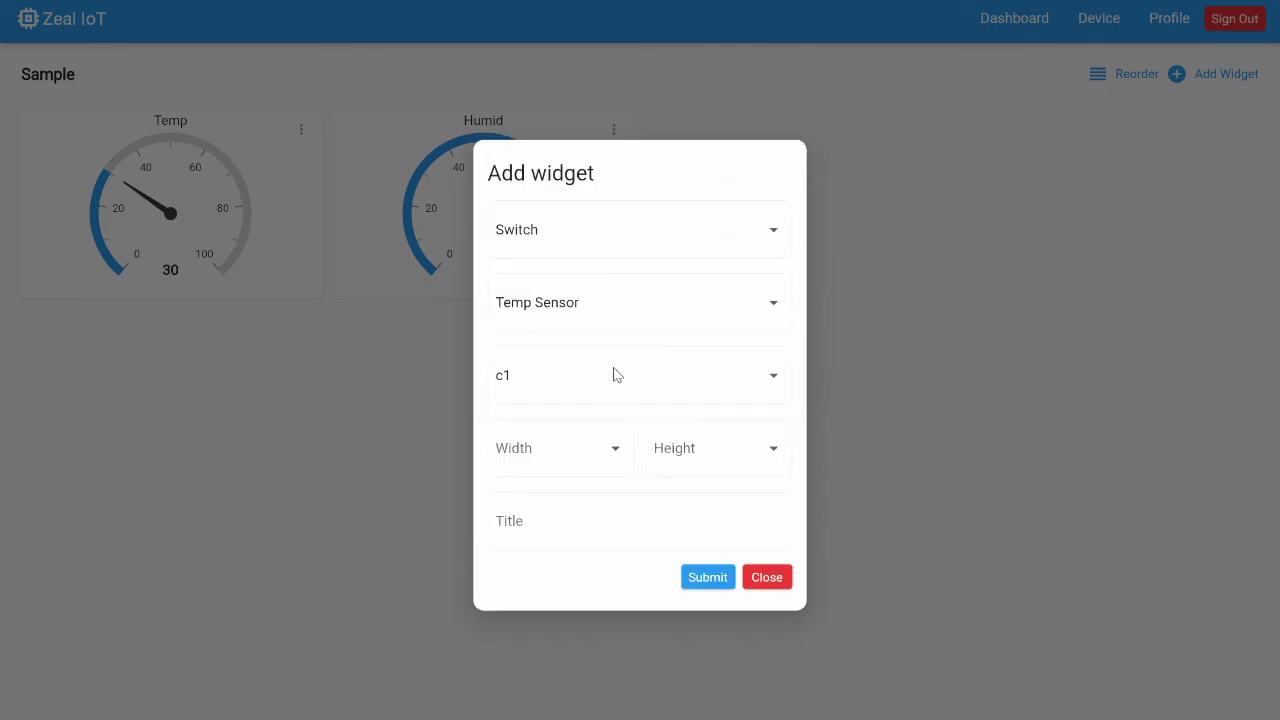
Make the switch 1×1 titled Switch, add it, then toggle it on and back off
left_click(575, 461)
left_click(590, 453)
left_click(717, 455)
left_click(715, 456)
left_click(643, 513)
type("Switch")
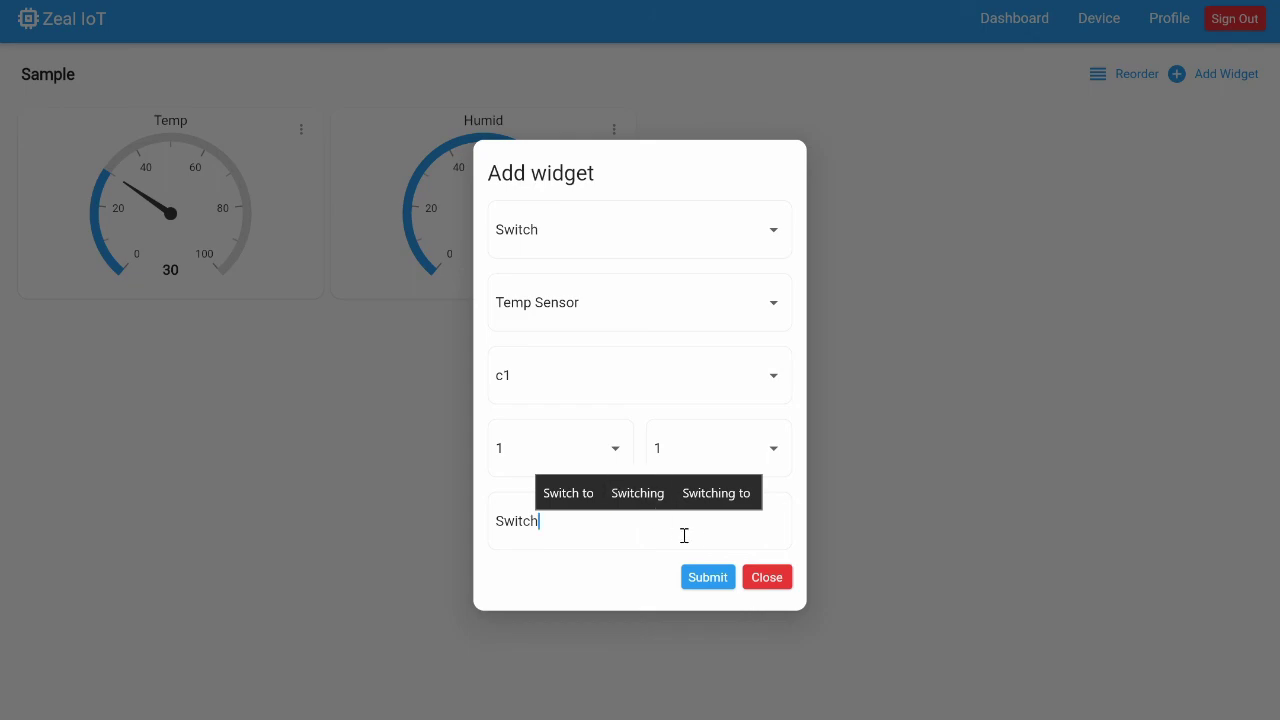
left_click(702, 589)
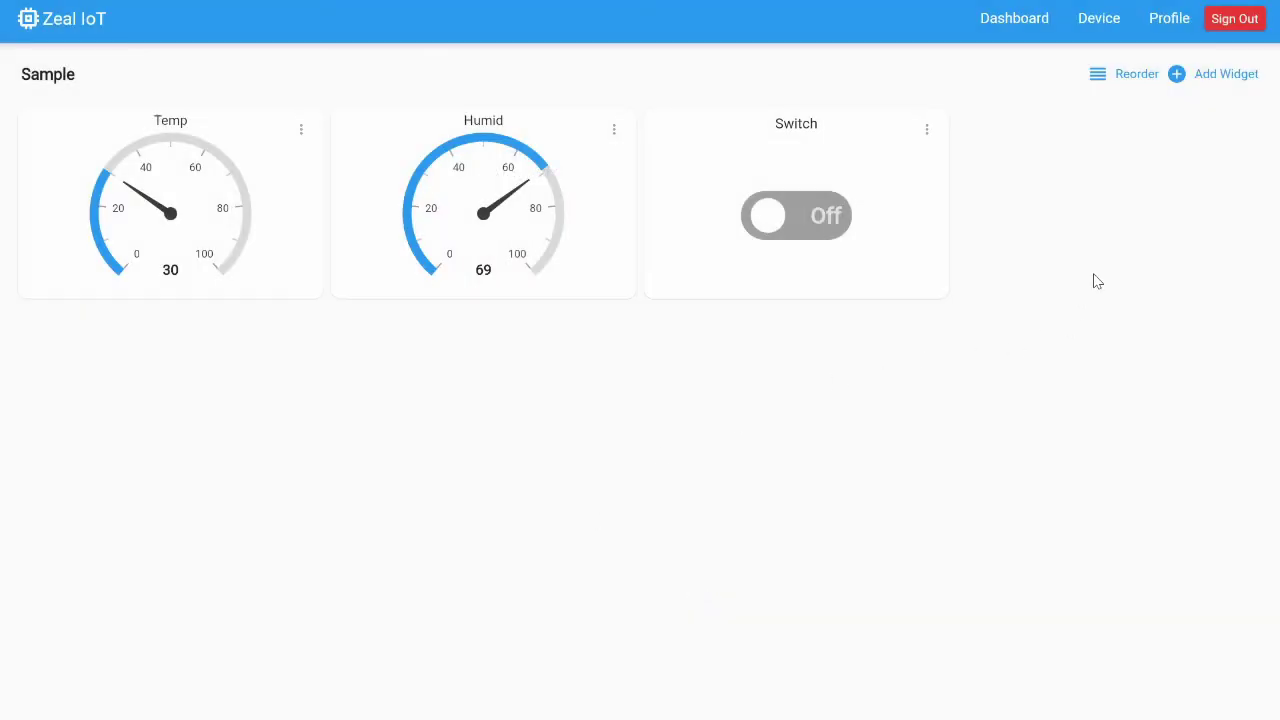
left_click(823, 227)
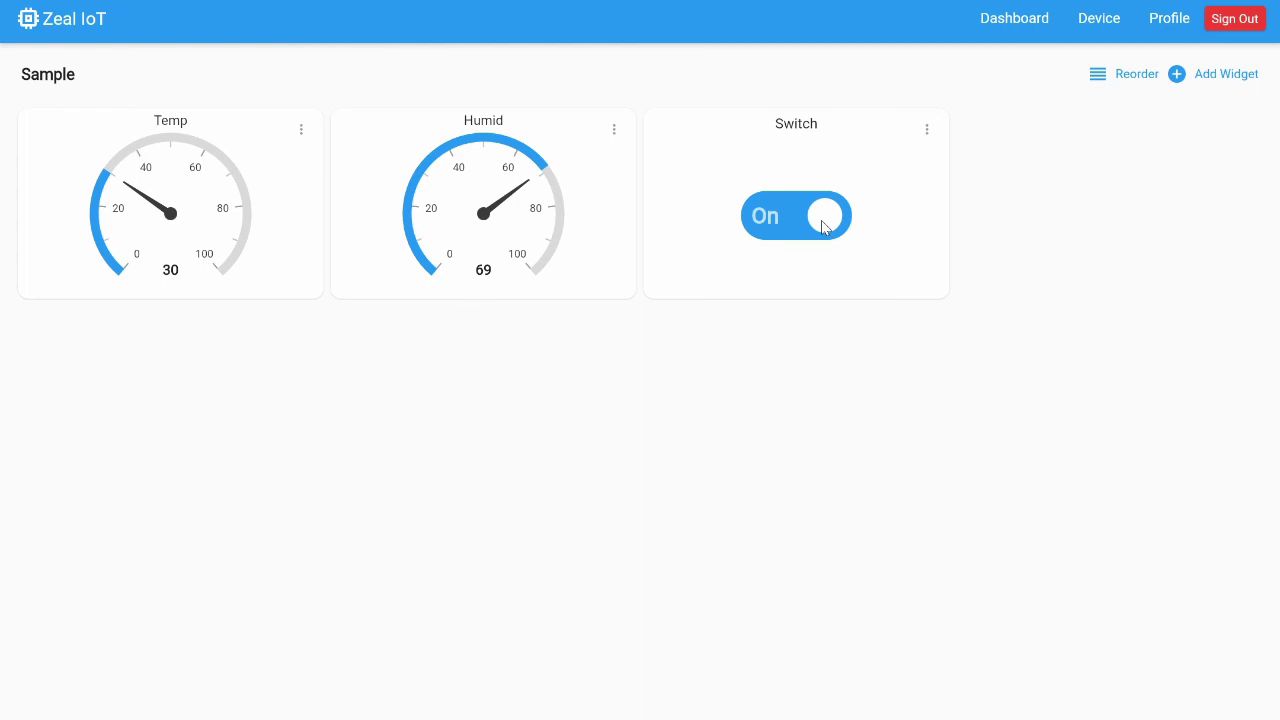
left_click(823, 227)
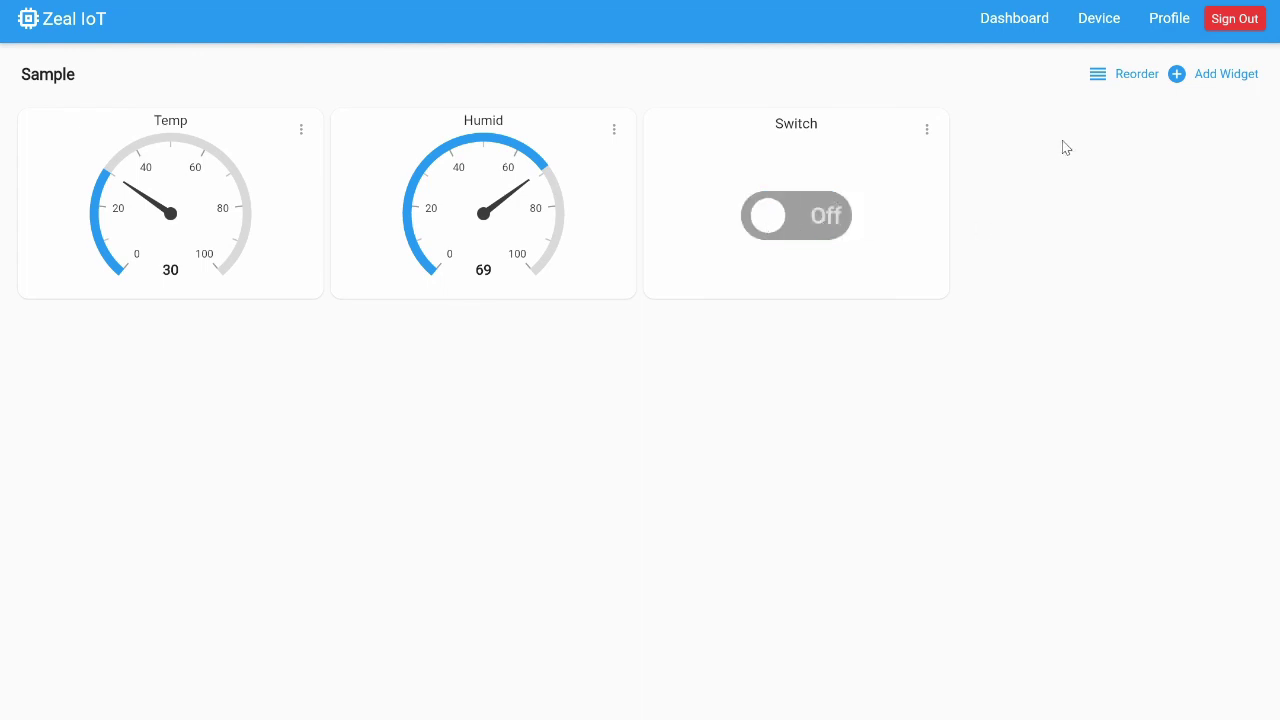
Fill in a new 1×1 Status widget on Temp Sensor's c1 field, titled Status
left_click(1212, 77)
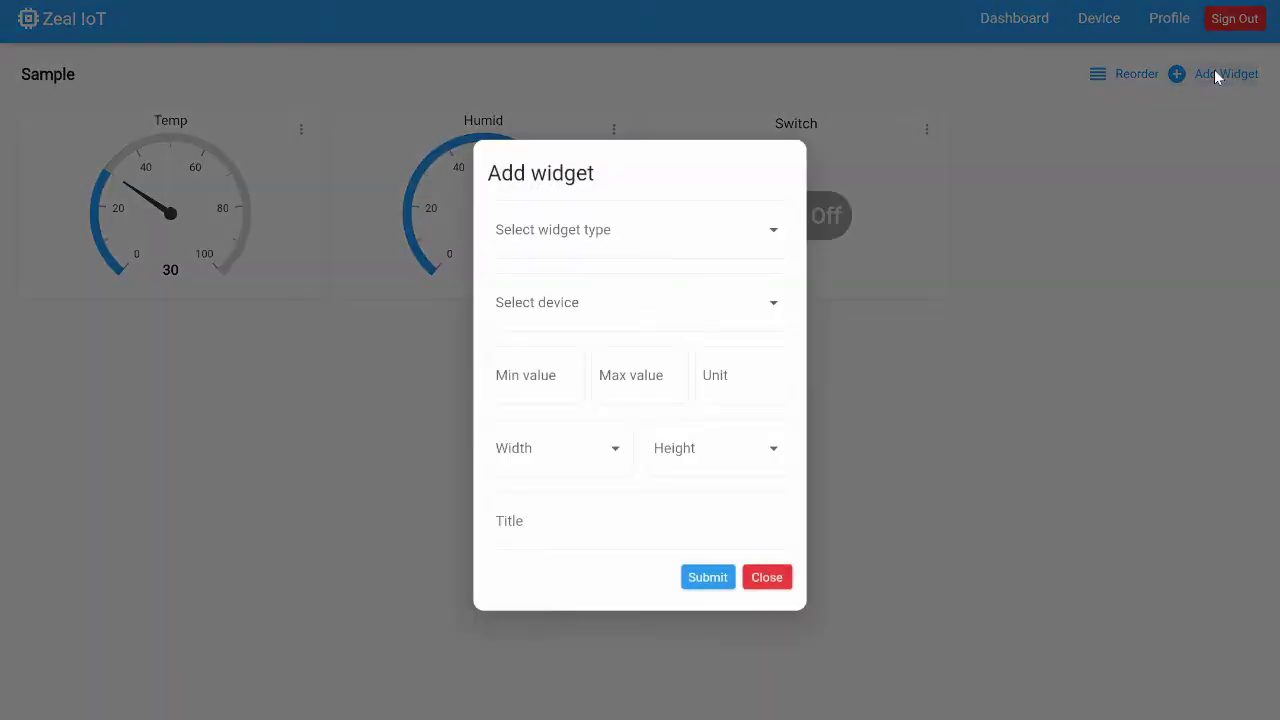
left_click(730, 233)
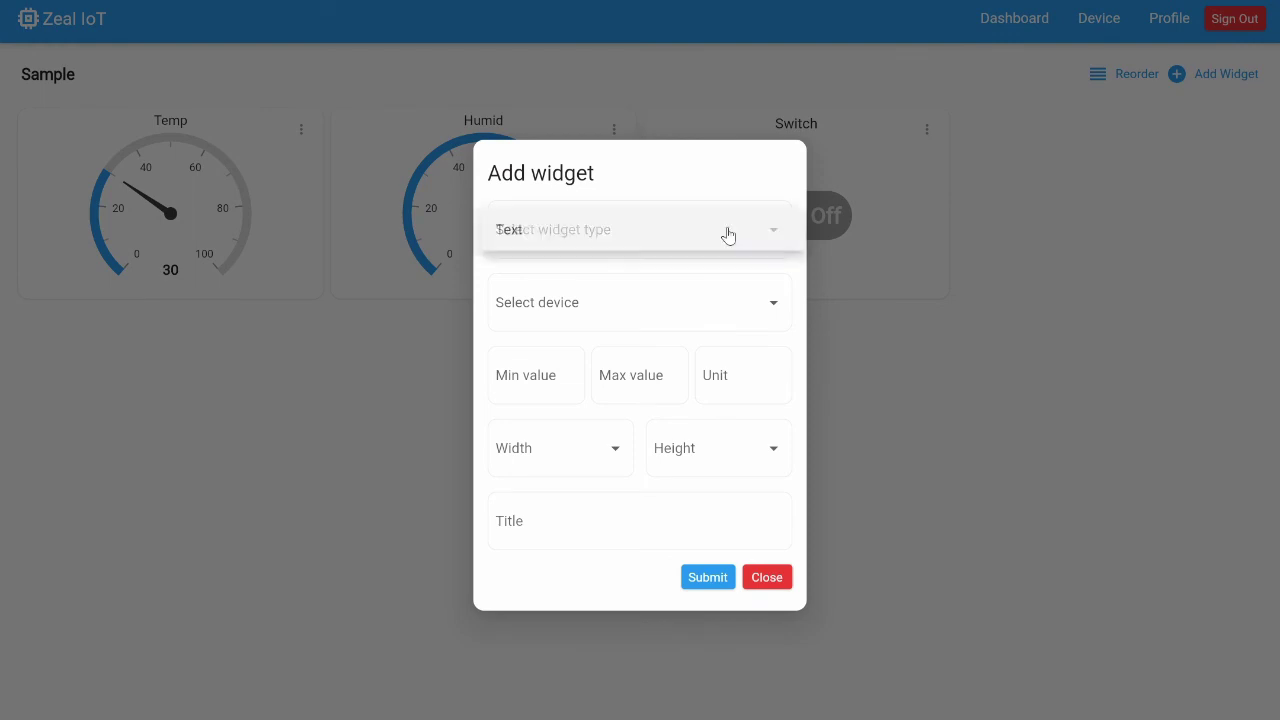
left_click(585, 566)
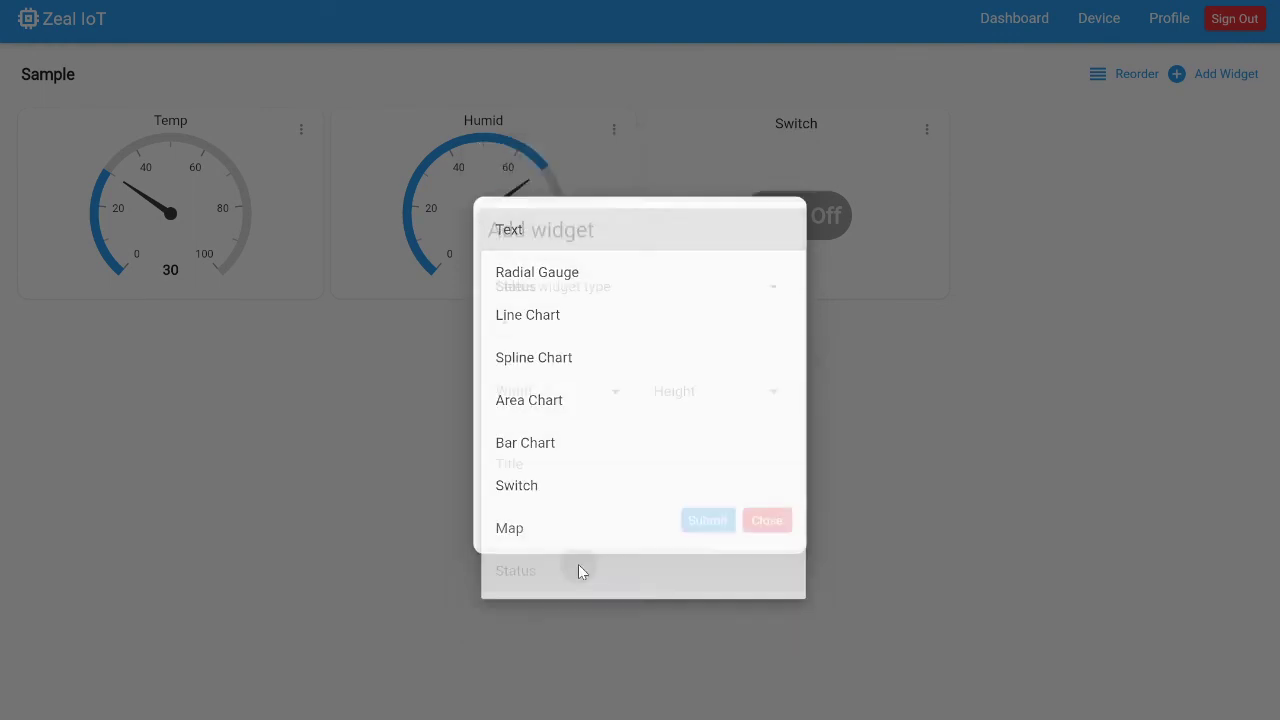
left_click(610, 340)
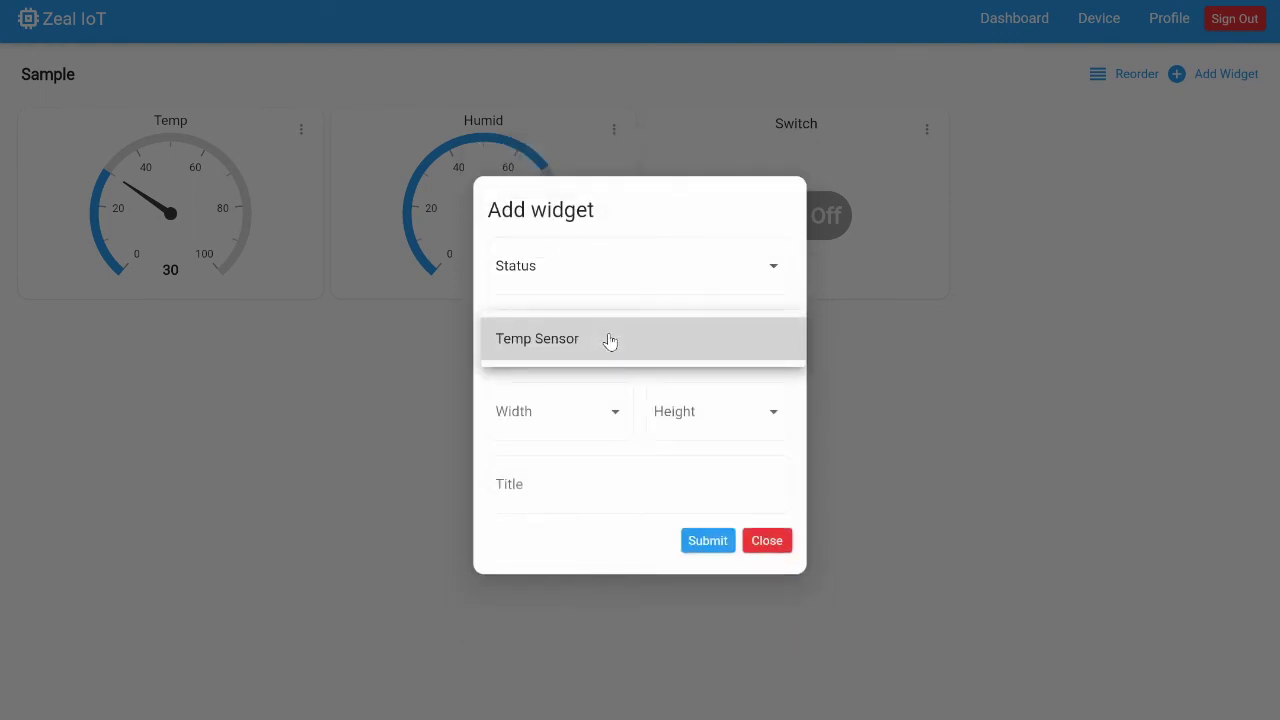
left_click(610, 340)
left_click(614, 383)
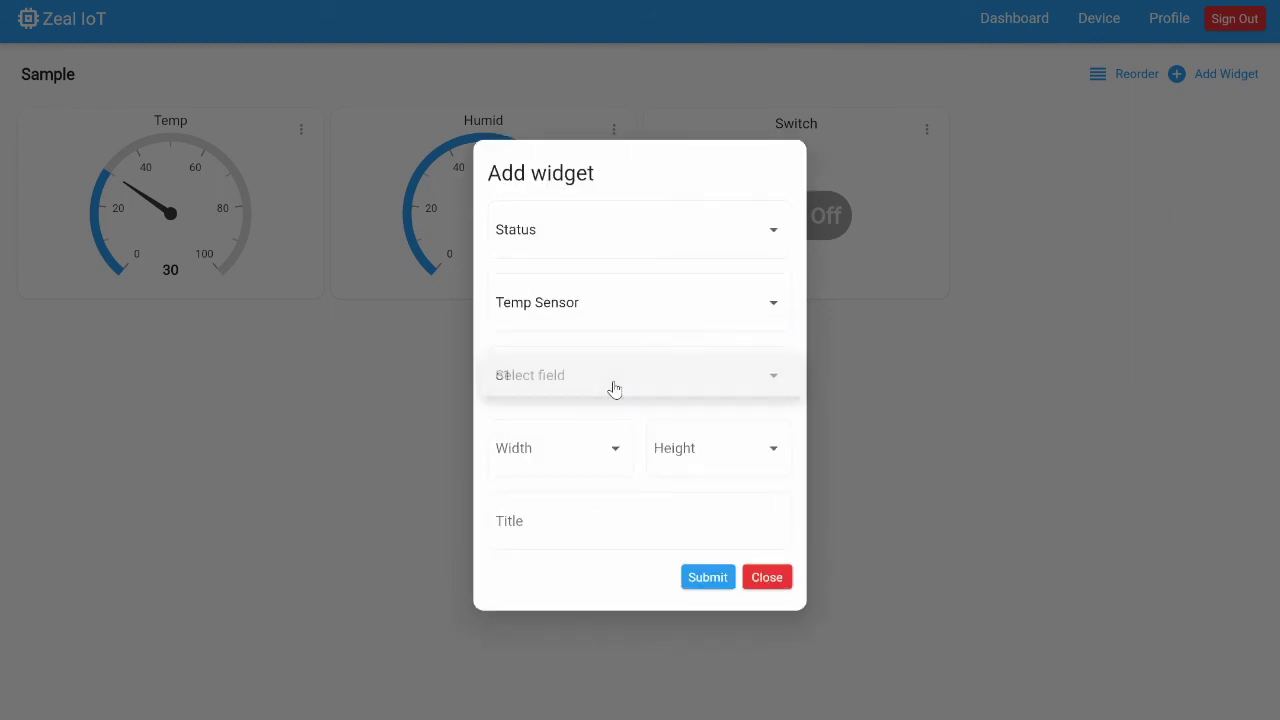
left_click(614, 386)
left_click(615, 448)
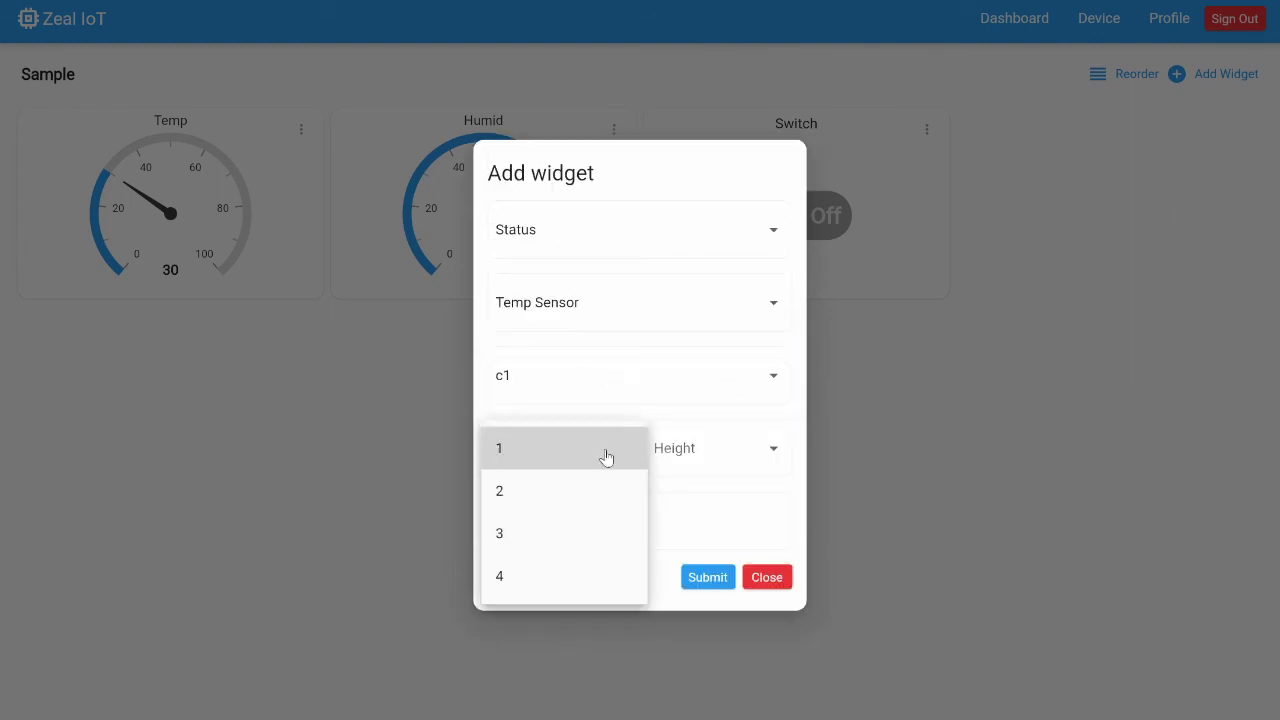
left_click(606, 452)
left_click(698, 452)
left_click(692, 455)
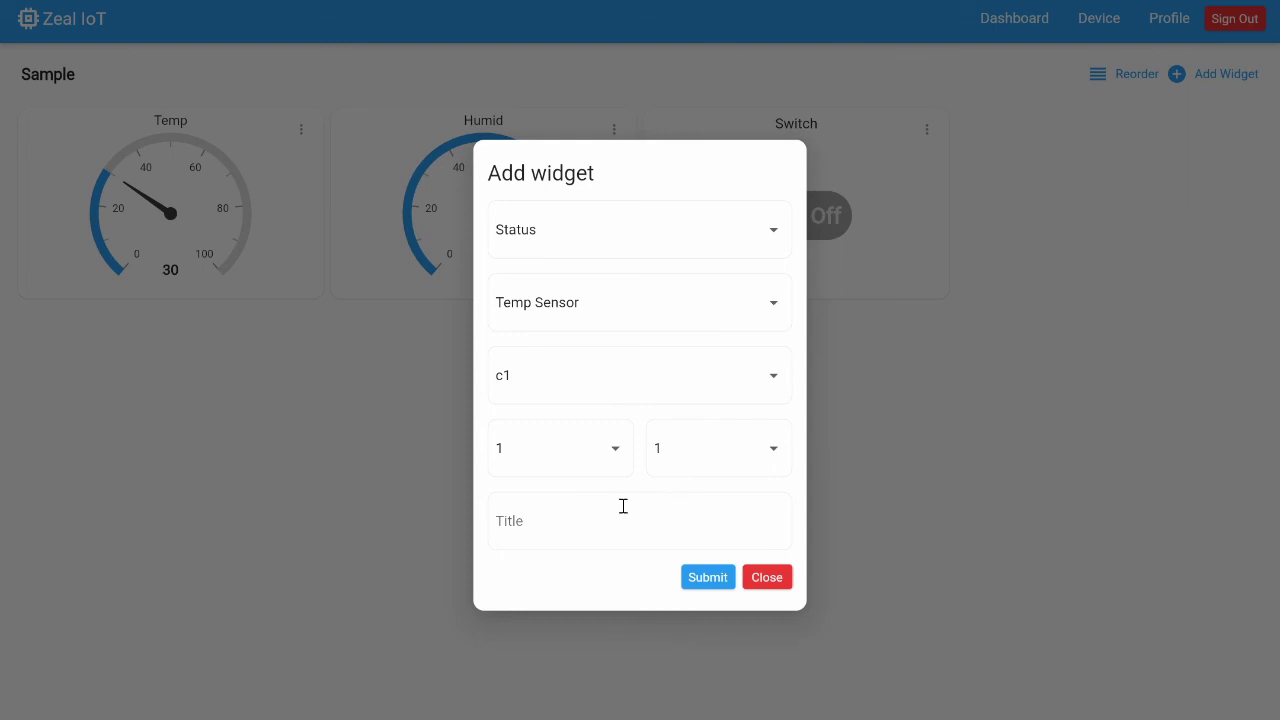
type("Status")
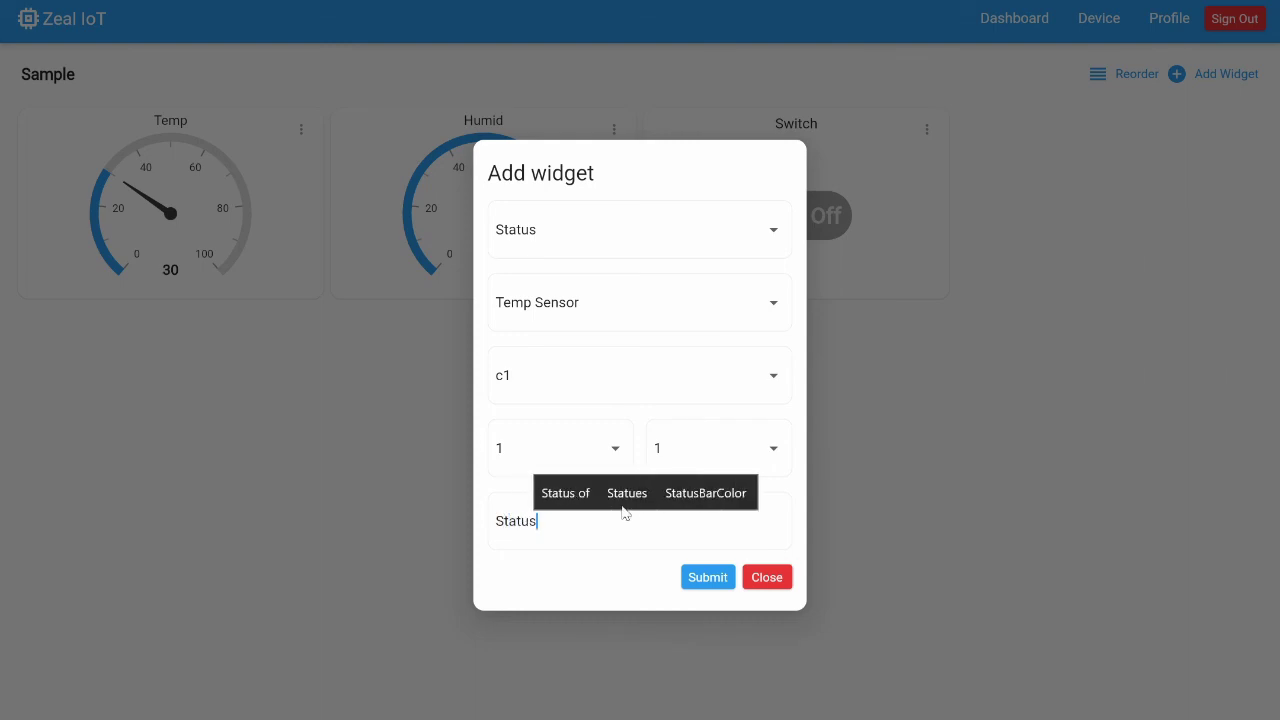
Add the Status widget, then switch c1 on and off to test the indicator
left_click(708, 578)
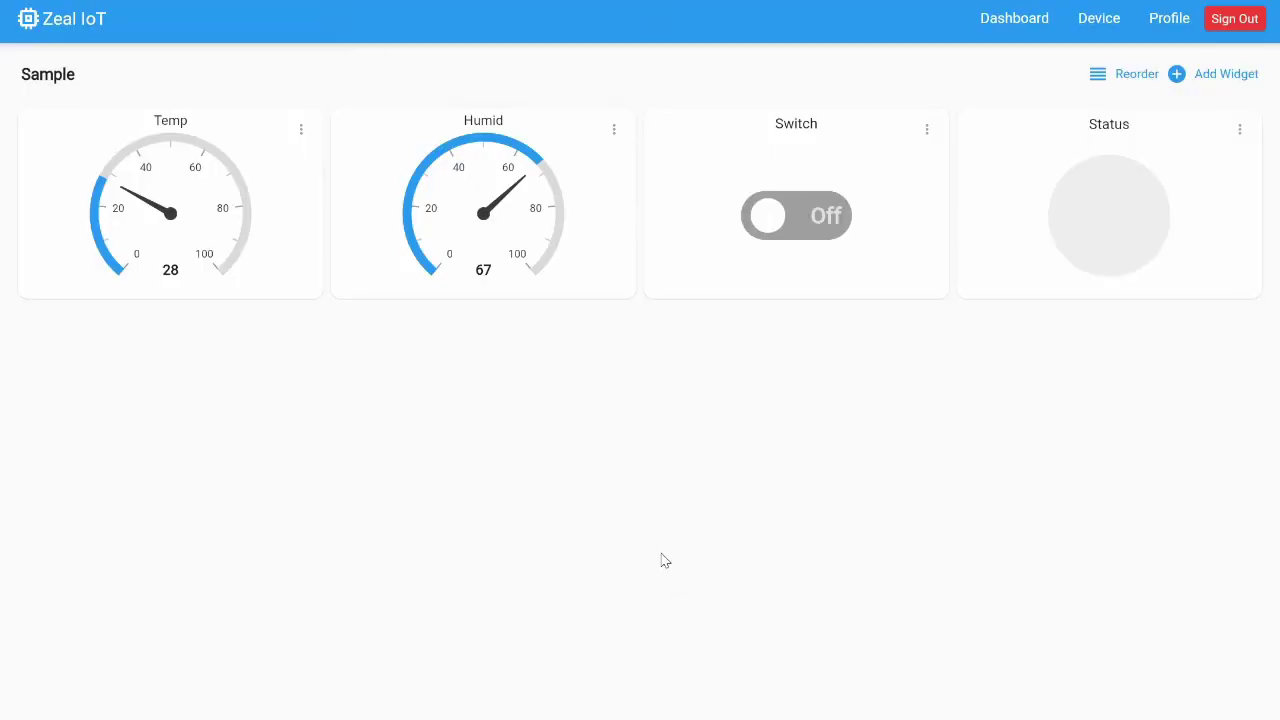
left_click(826, 226)
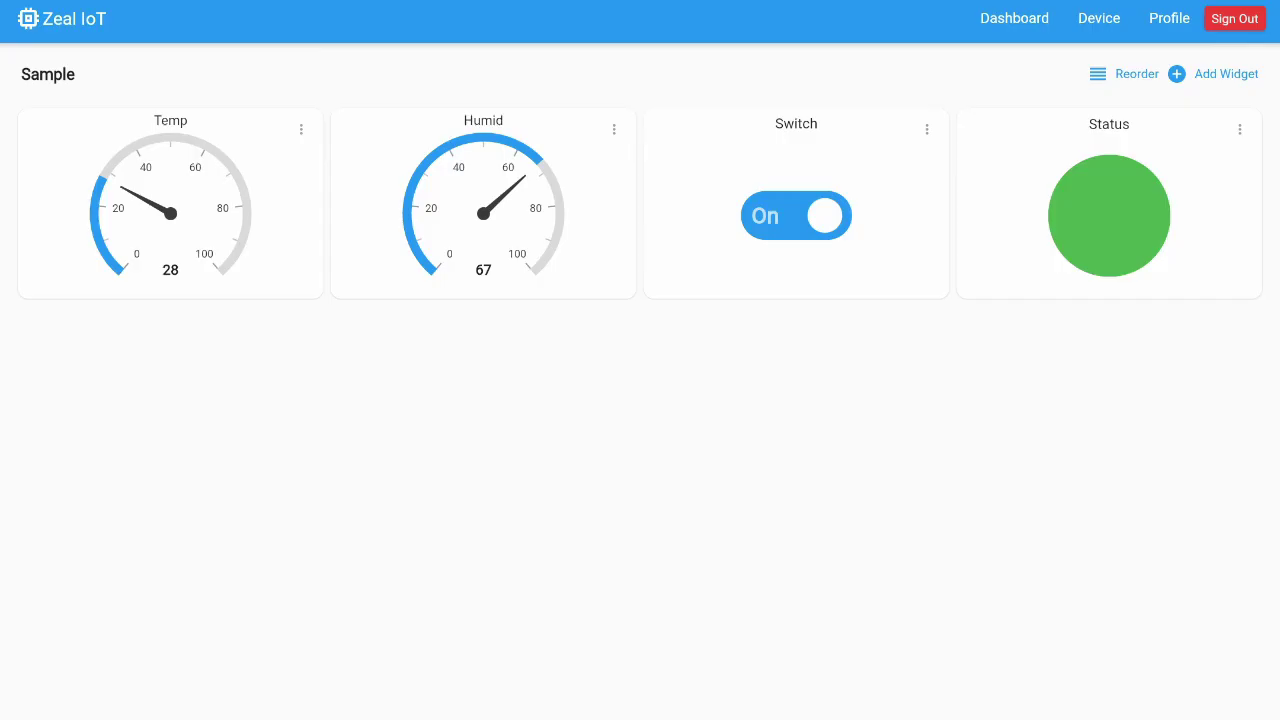
left_click(790, 221)
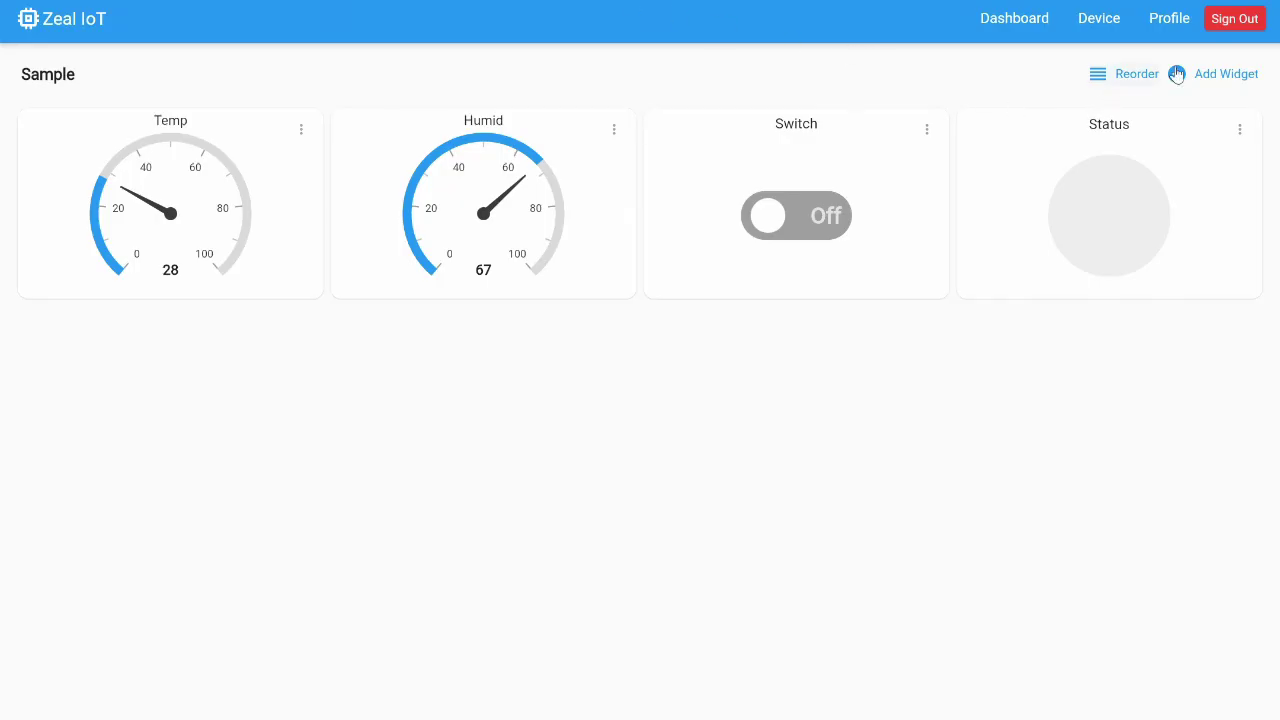
left_click(1225, 75)
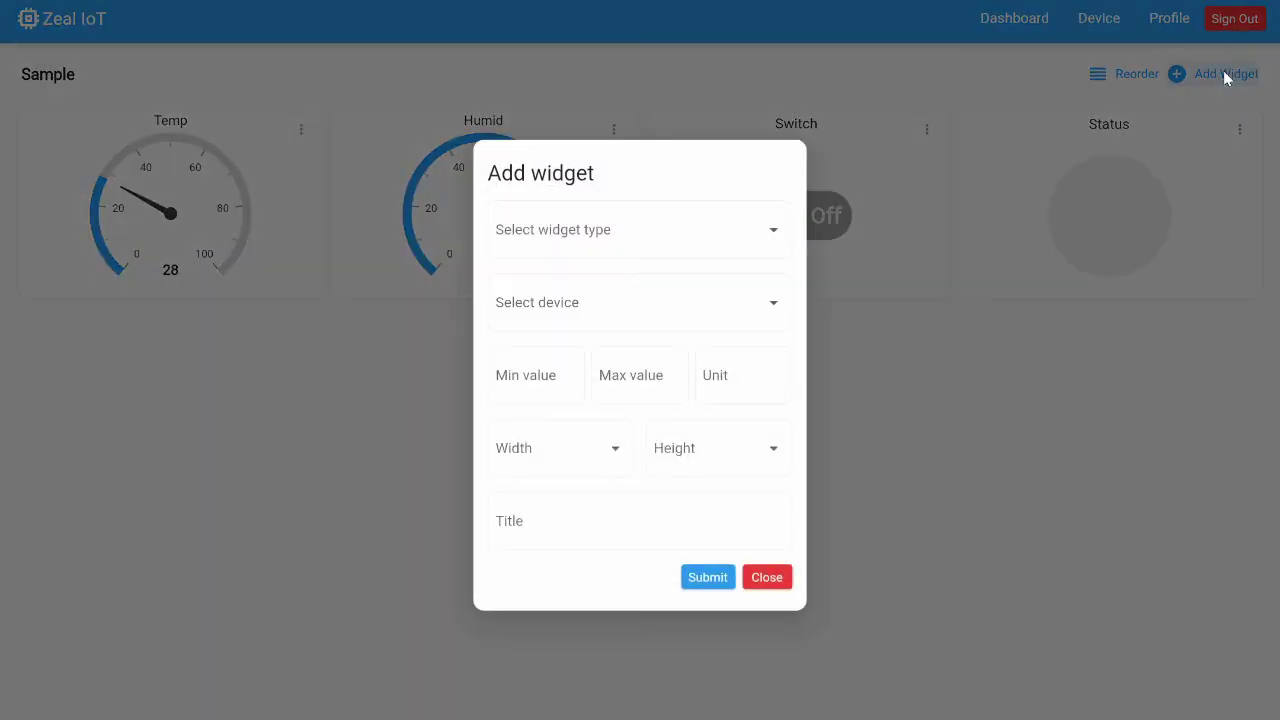
Start a Bar Chart widget on Temp Sensor's temp field
left_click(706, 249)
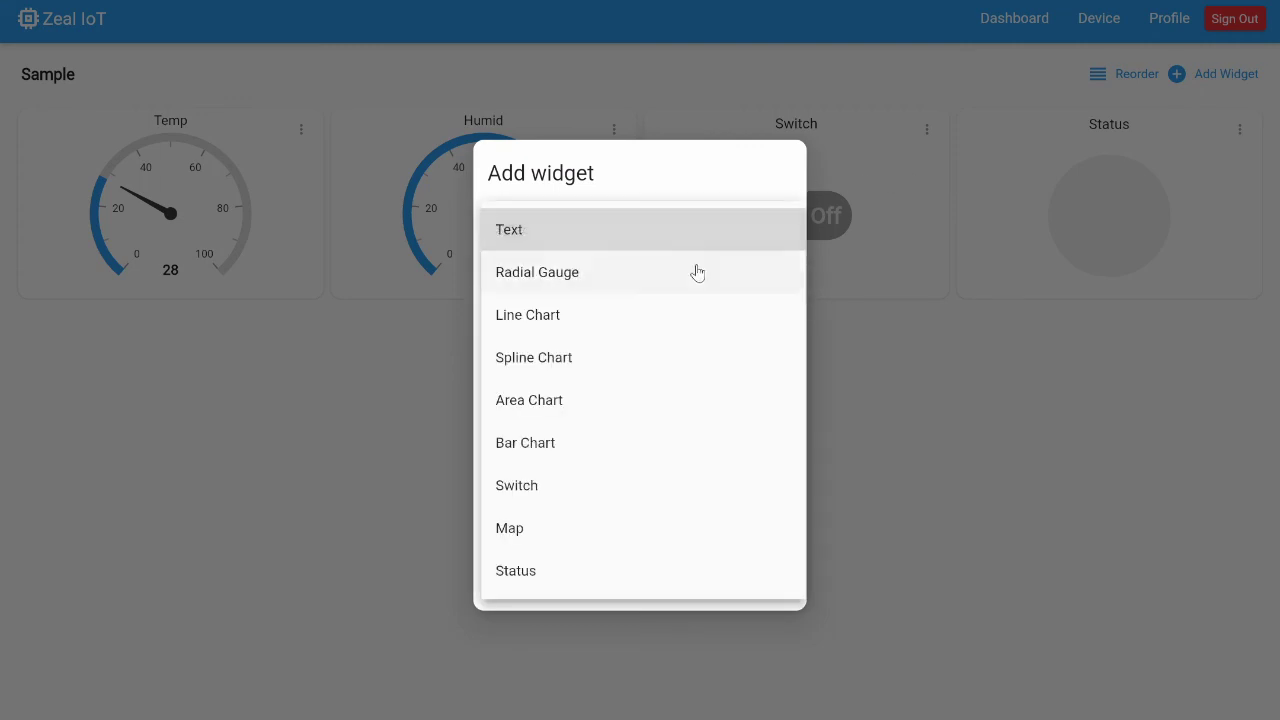
left_click(615, 443)
left_click(594, 317)
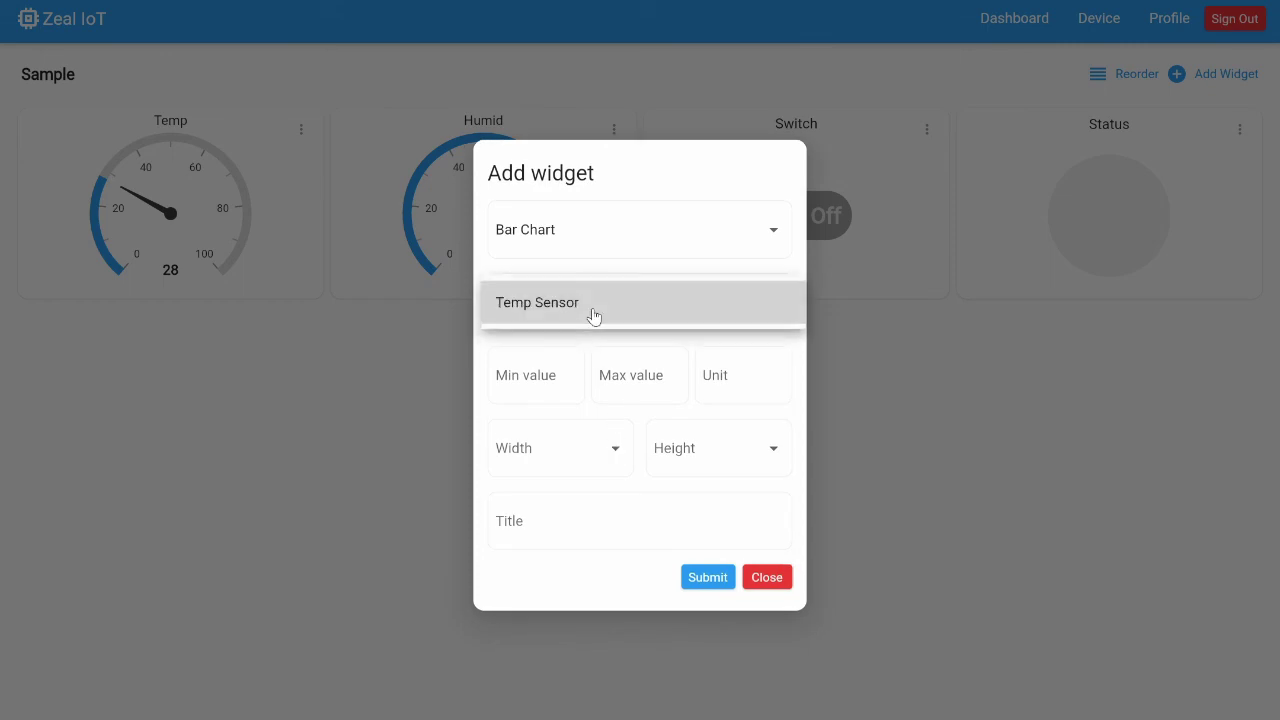
left_click(594, 316)
left_click(600, 340)
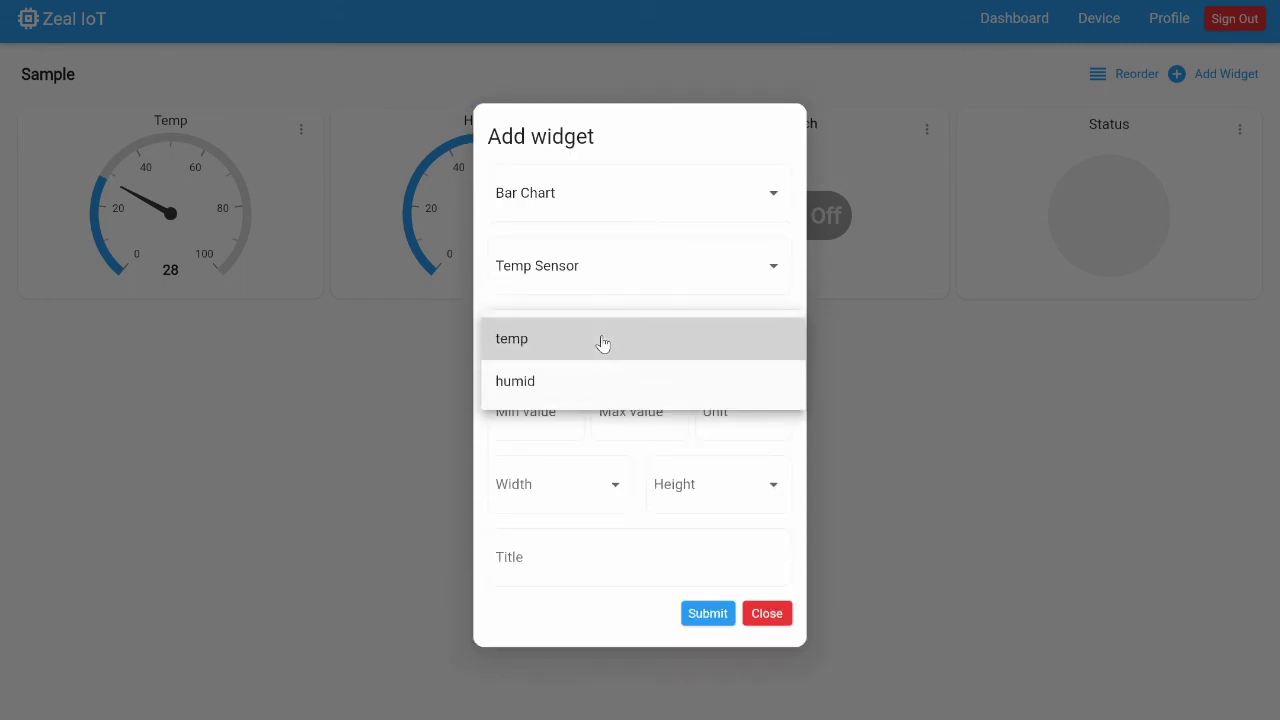
left_click(600, 340)
Set the chart range 0–100 C, width 2, height 1, title Temp, and save it
left_click(564, 394)
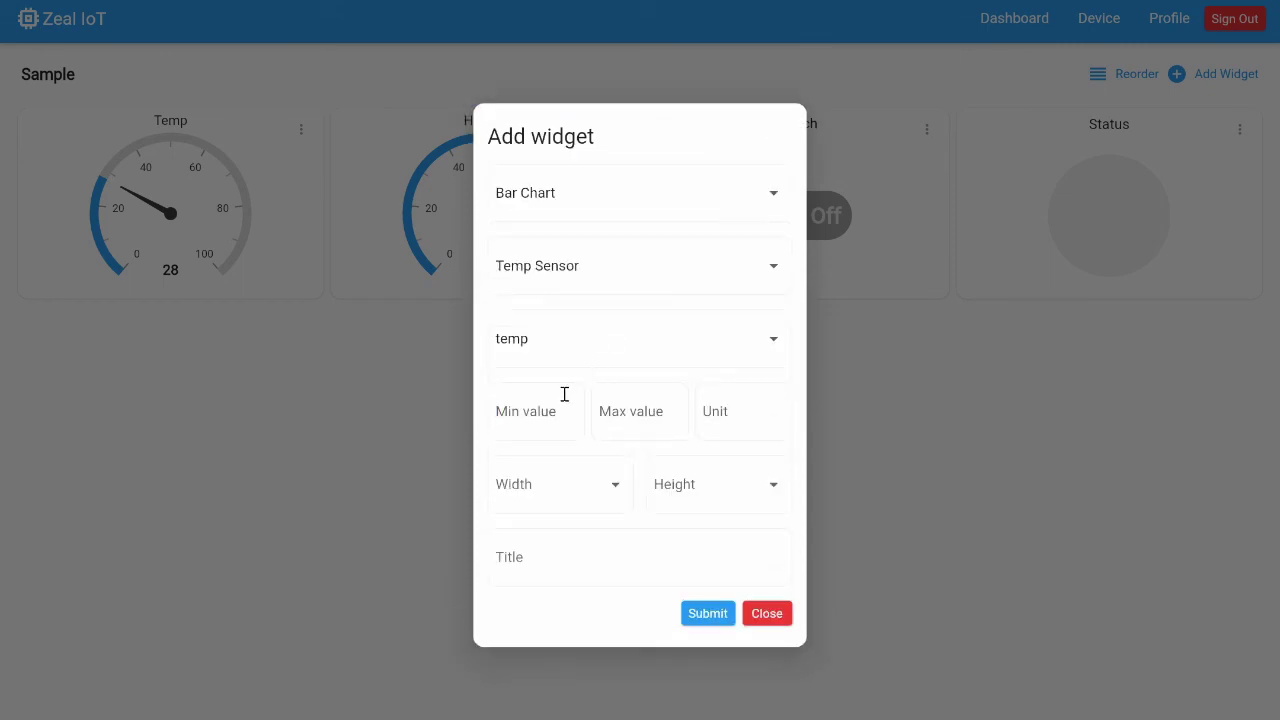
type("0")
left_click(609, 408)
type("1")
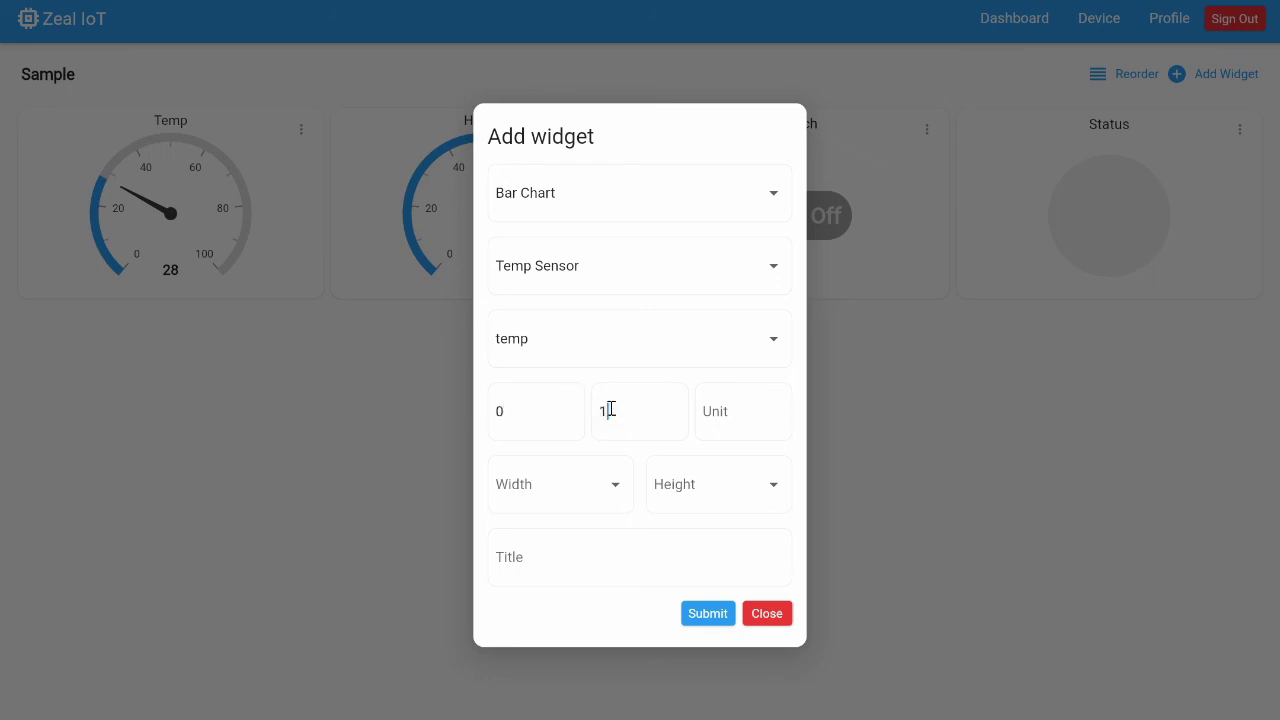
type("00")
left_click(716, 408)
type("C")
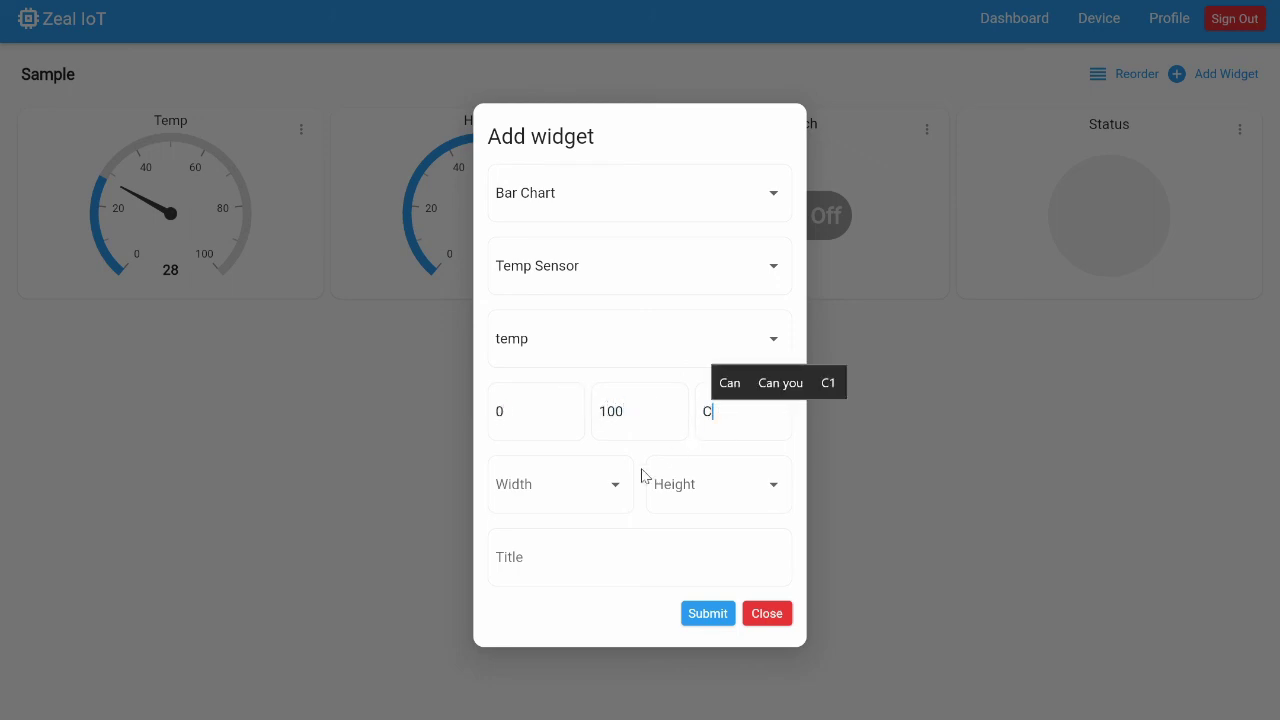
left_click(612, 485)
left_click(563, 518)
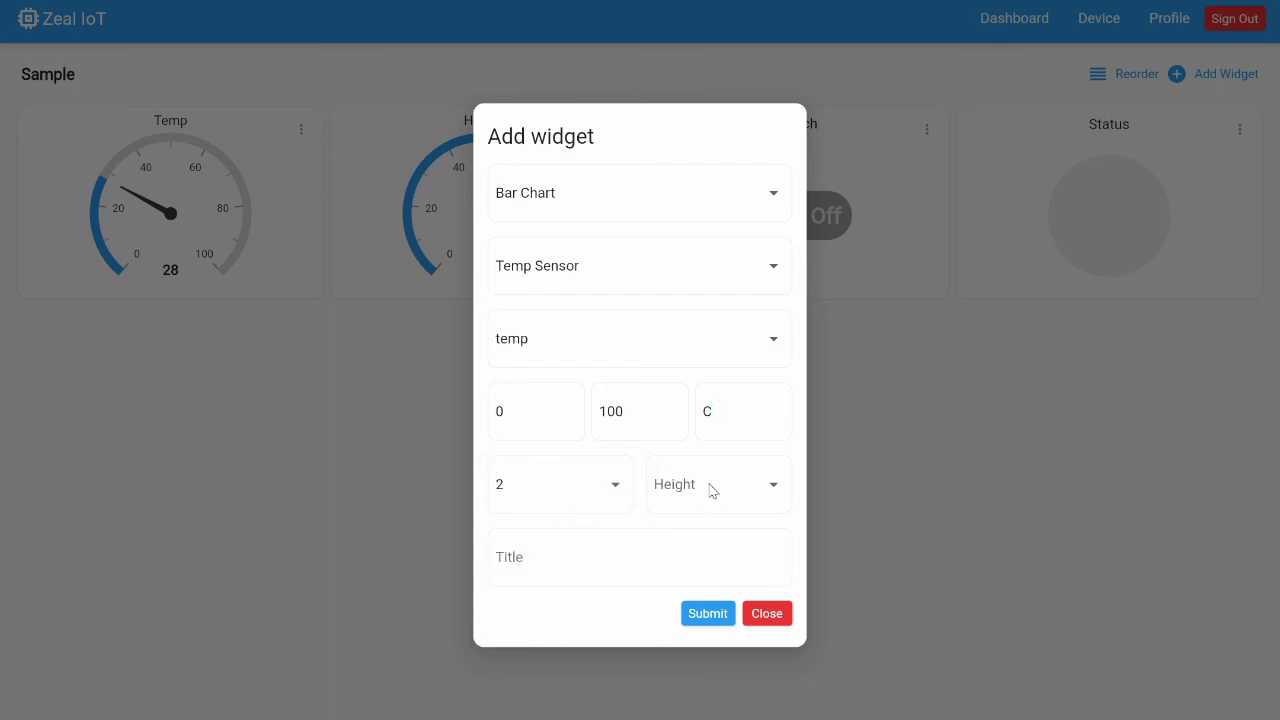
left_click(711, 489)
left_click(706, 494)
left_click(647, 553)
type("Temp")
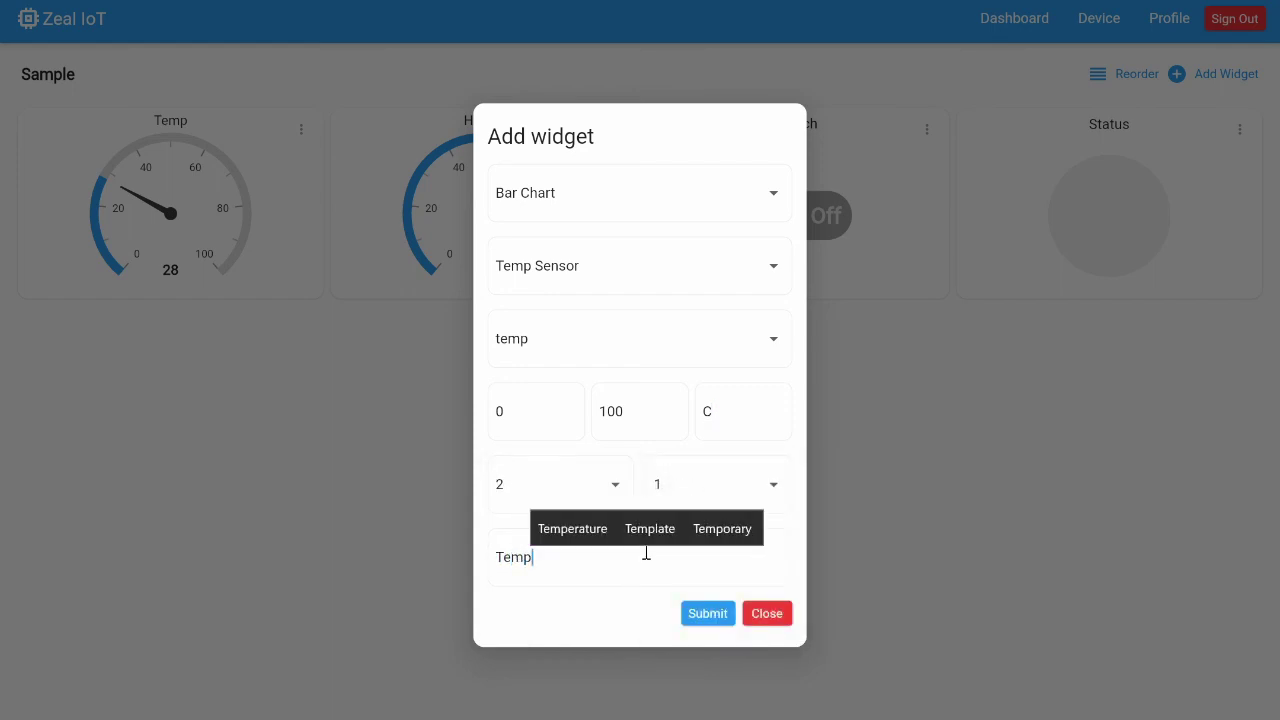
left_click(708, 617)
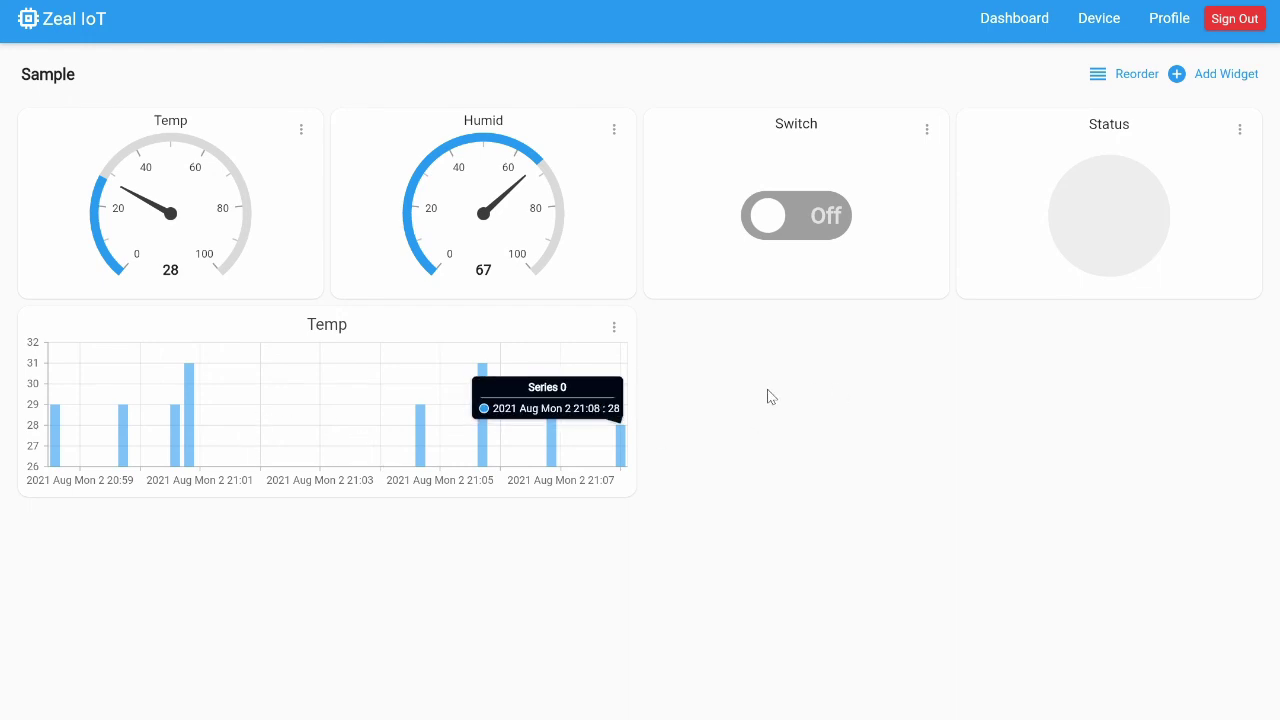
Start a Spline Chart widget on Temp Sensor's humid field
left_click(1228, 74)
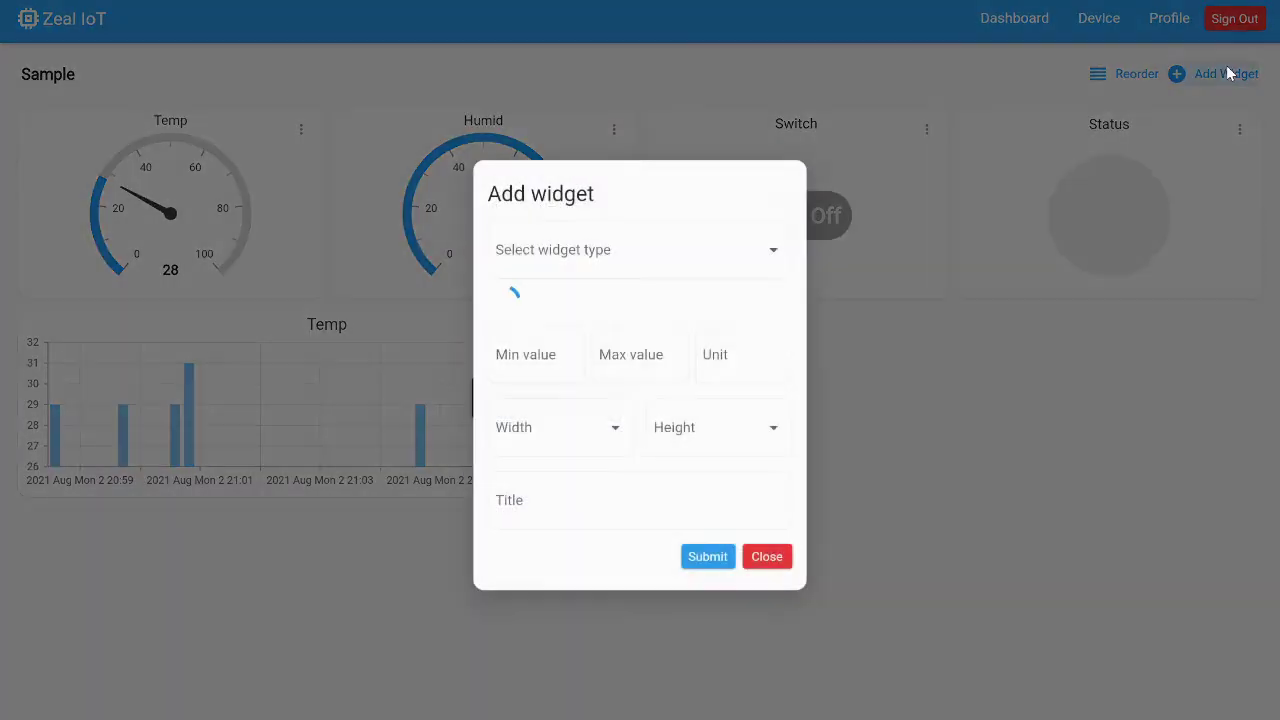
left_click(736, 226)
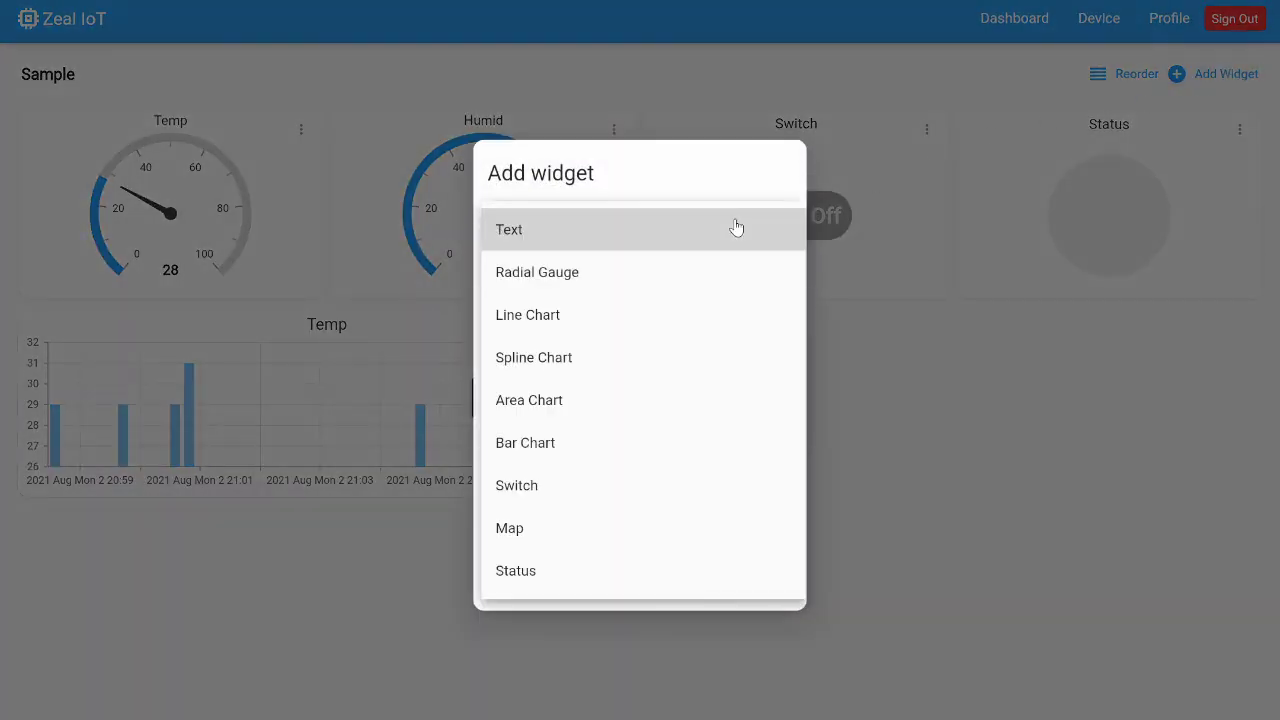
left_click(671, 365)
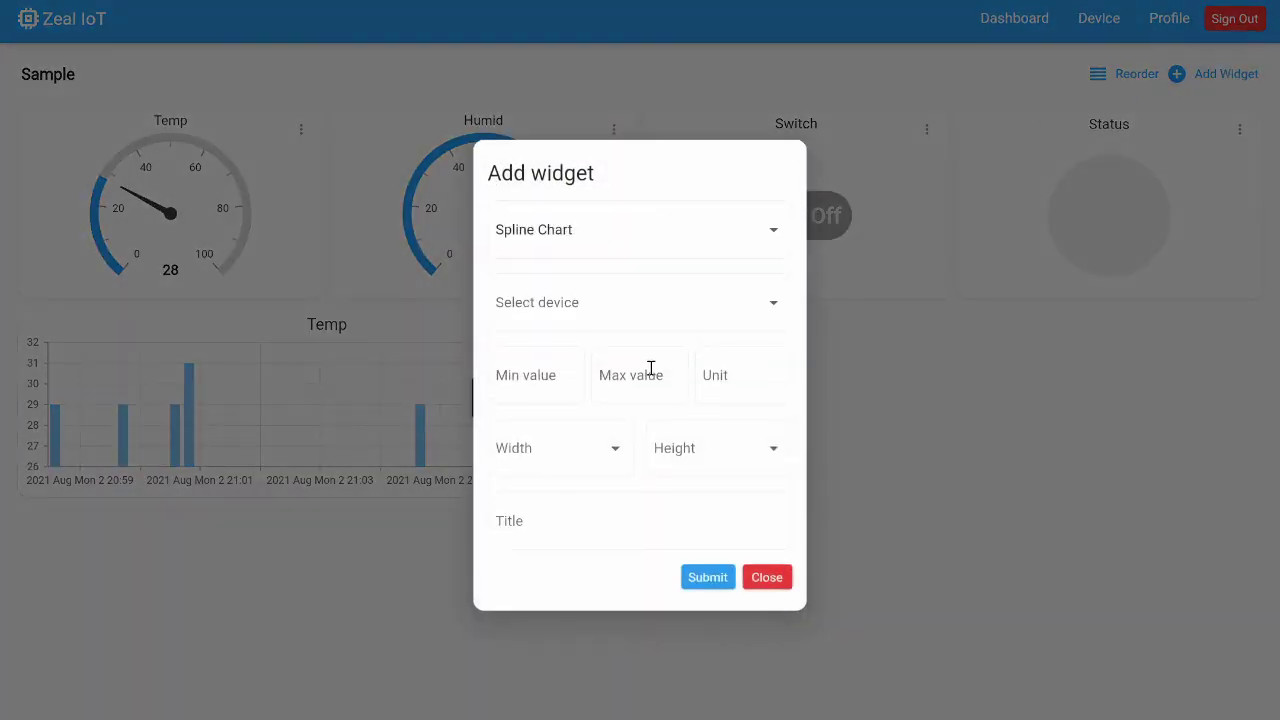
left_click(584, 318)
left_click(582, 318)
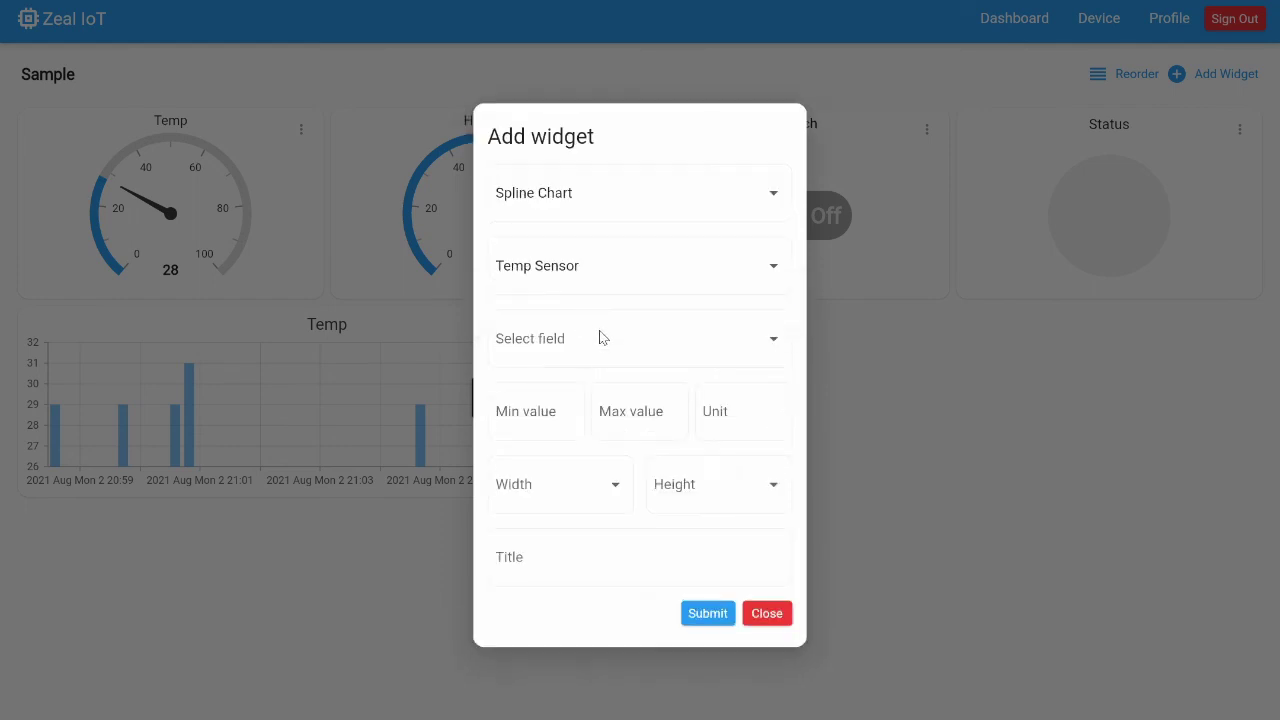
left_click(604, 346)
left_click(578, 387)
Set the chart range 0–100 %, width 2, height 1, title Humid, and save it
left_click(548, 412)
type("0")
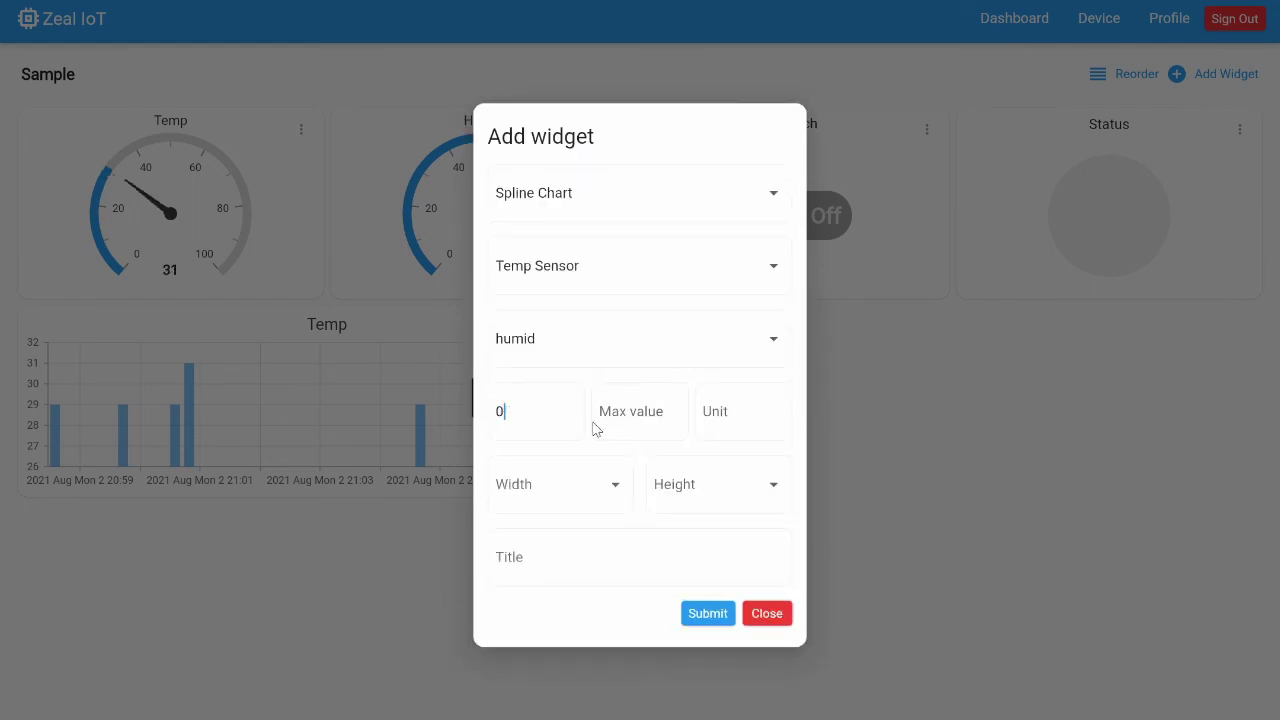
left_click(619, 417)
type("100")
type("%")
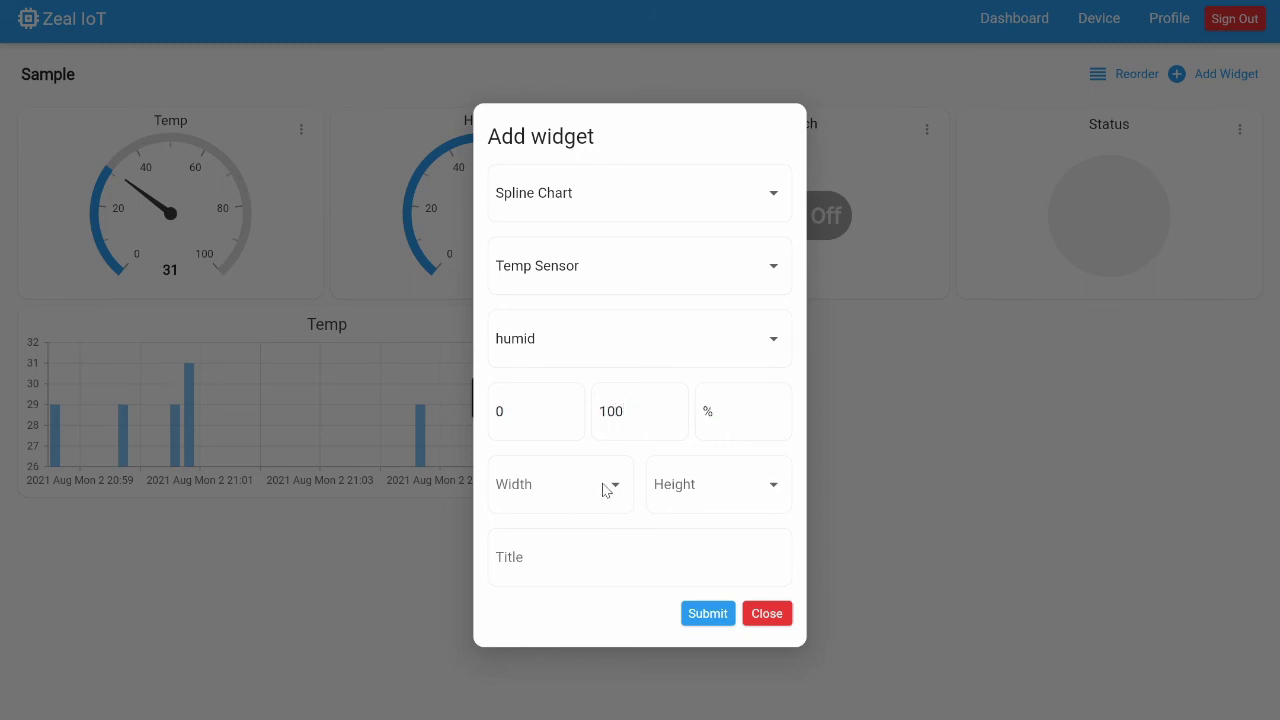
left_click(583, 500)
left_click(565, 531)
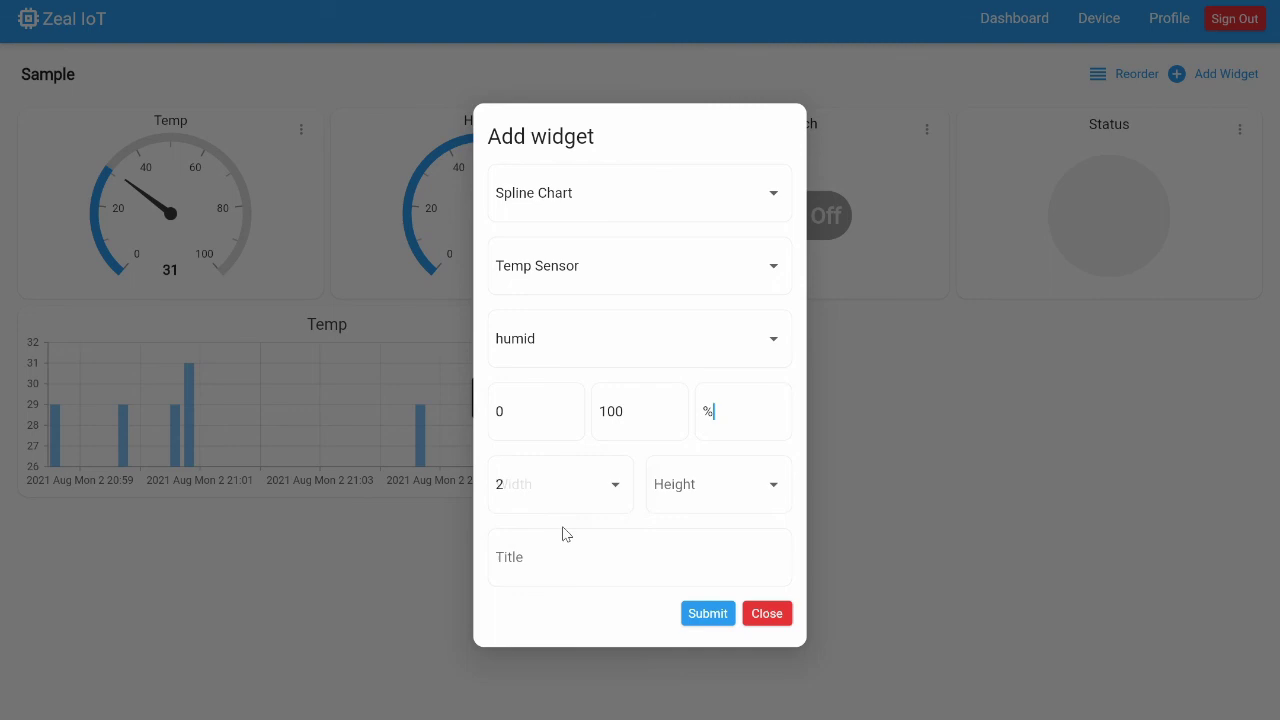
left_click(703, 489)
left_click(696, 494)
left_click(626, 561)
type("Humi")
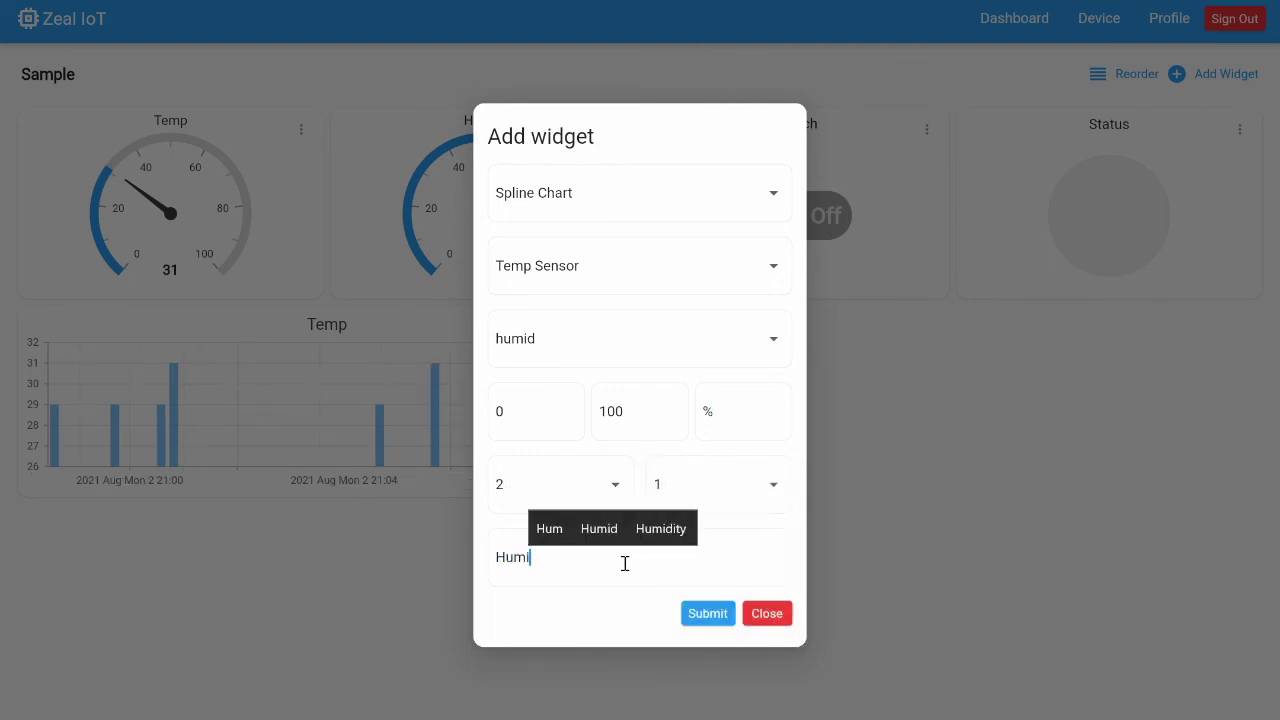
type("d")
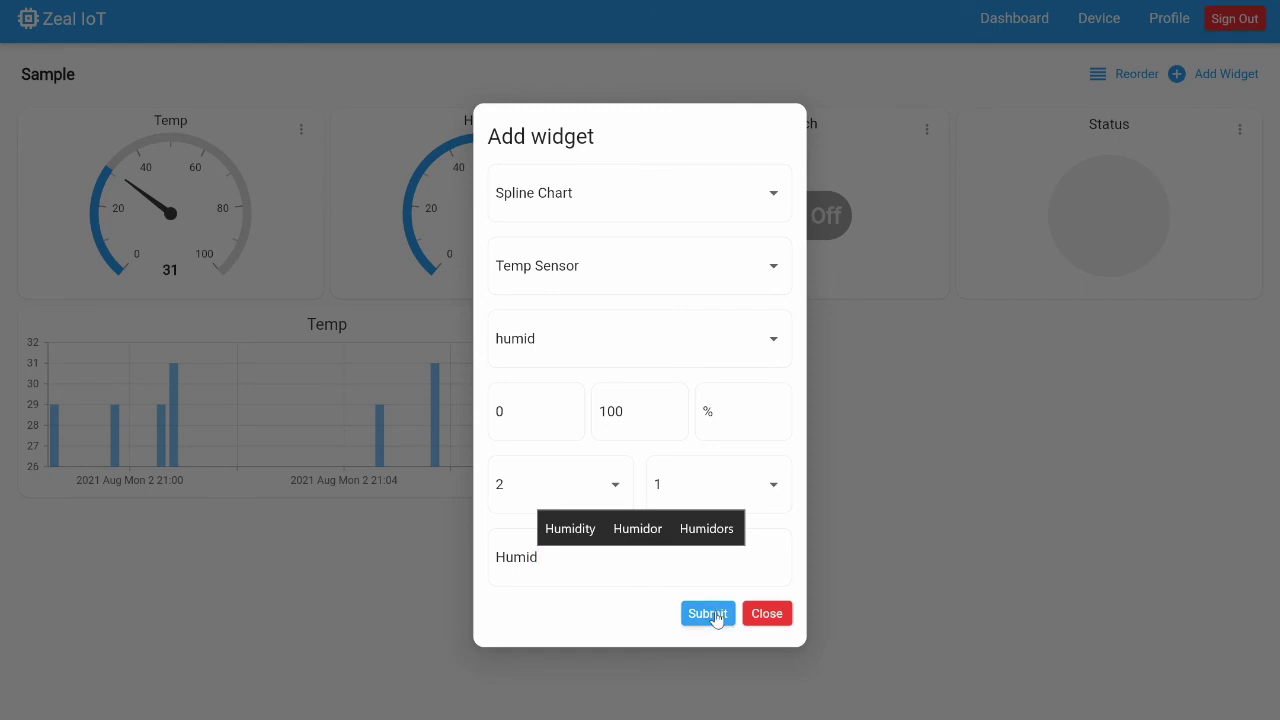
left_click(714, 615)
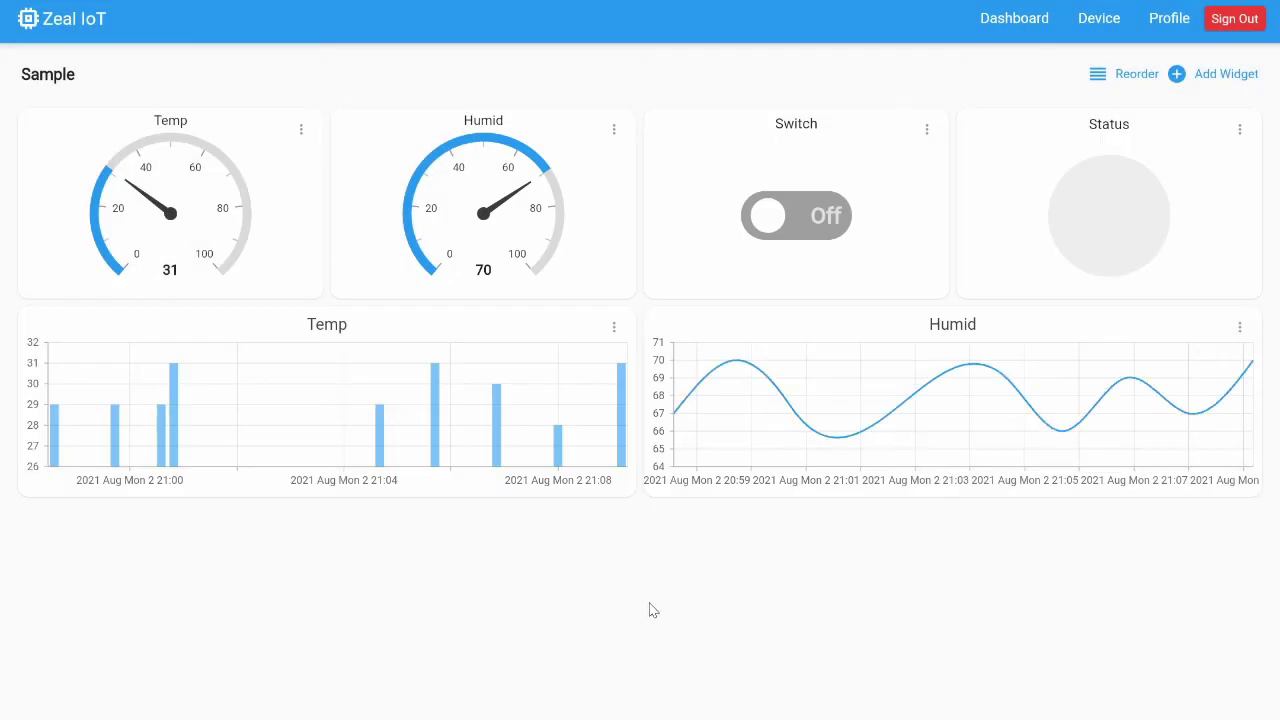